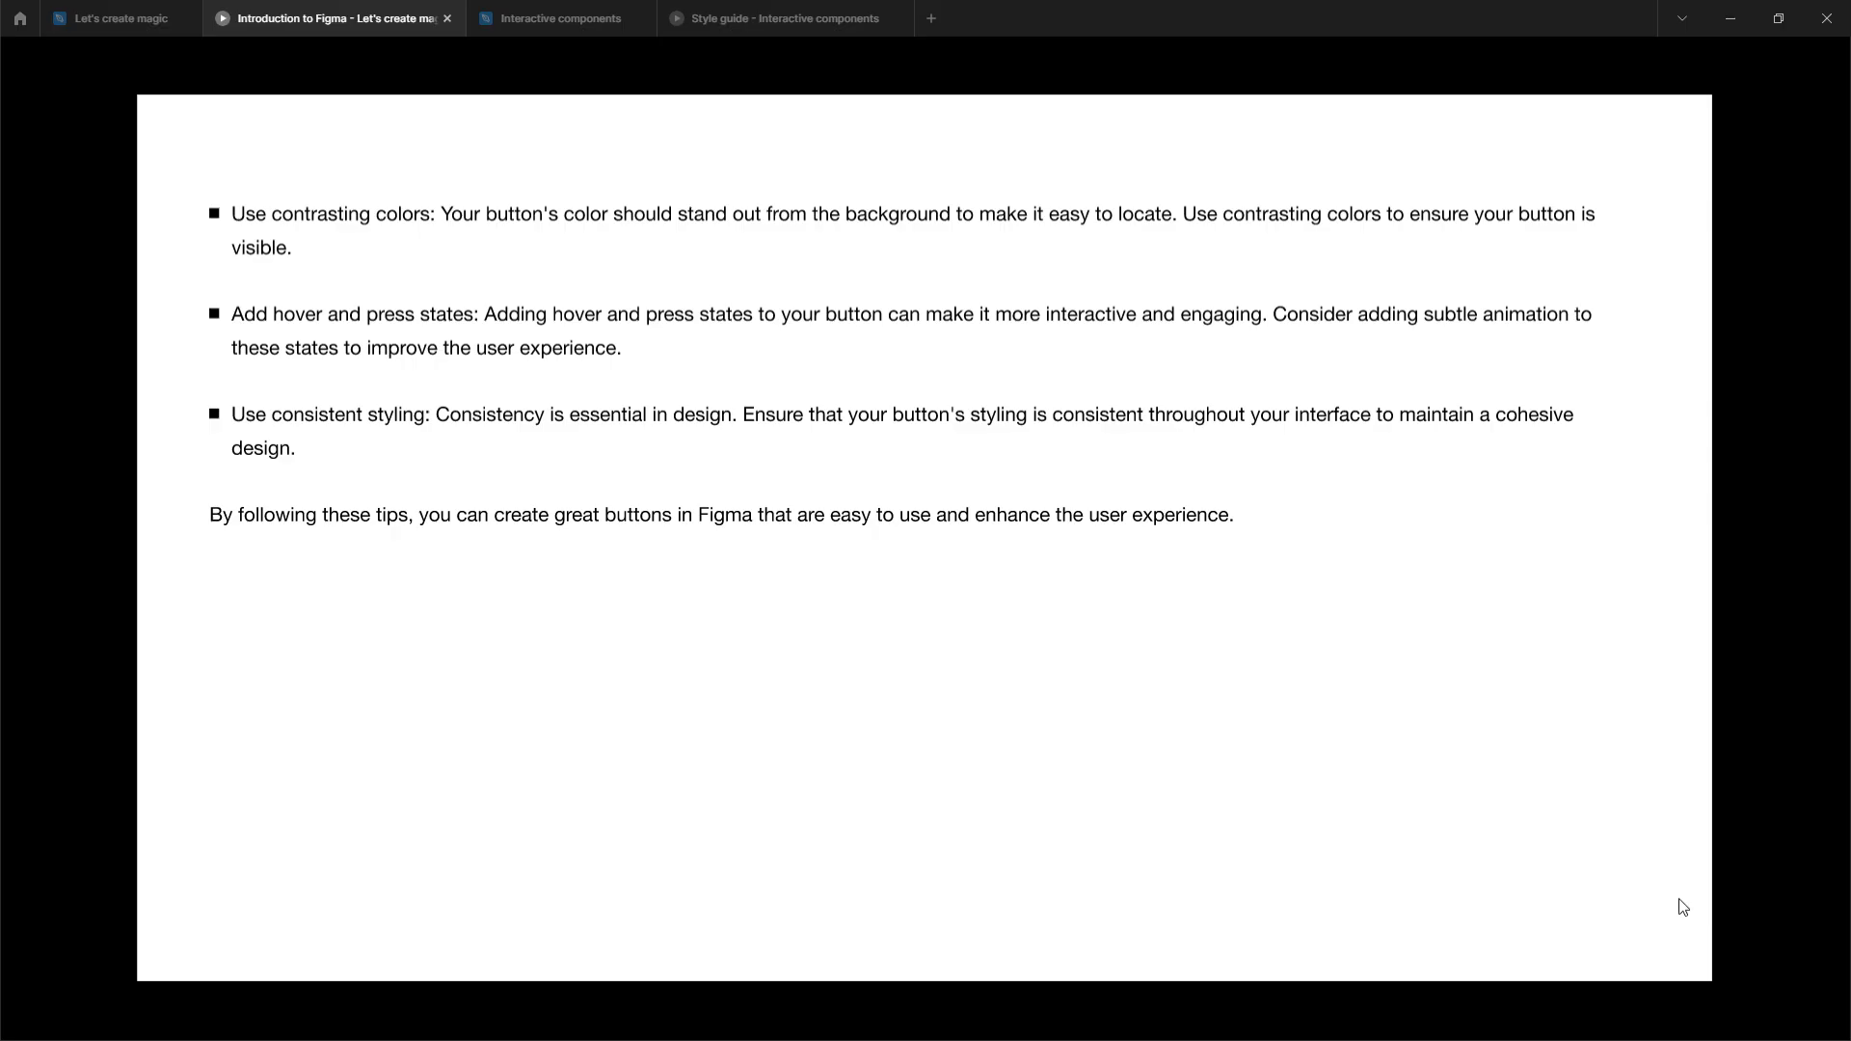
Go from the Style guide prototype to the Interactive components design file.
left_click(683, 17)
left_click(549, 18)
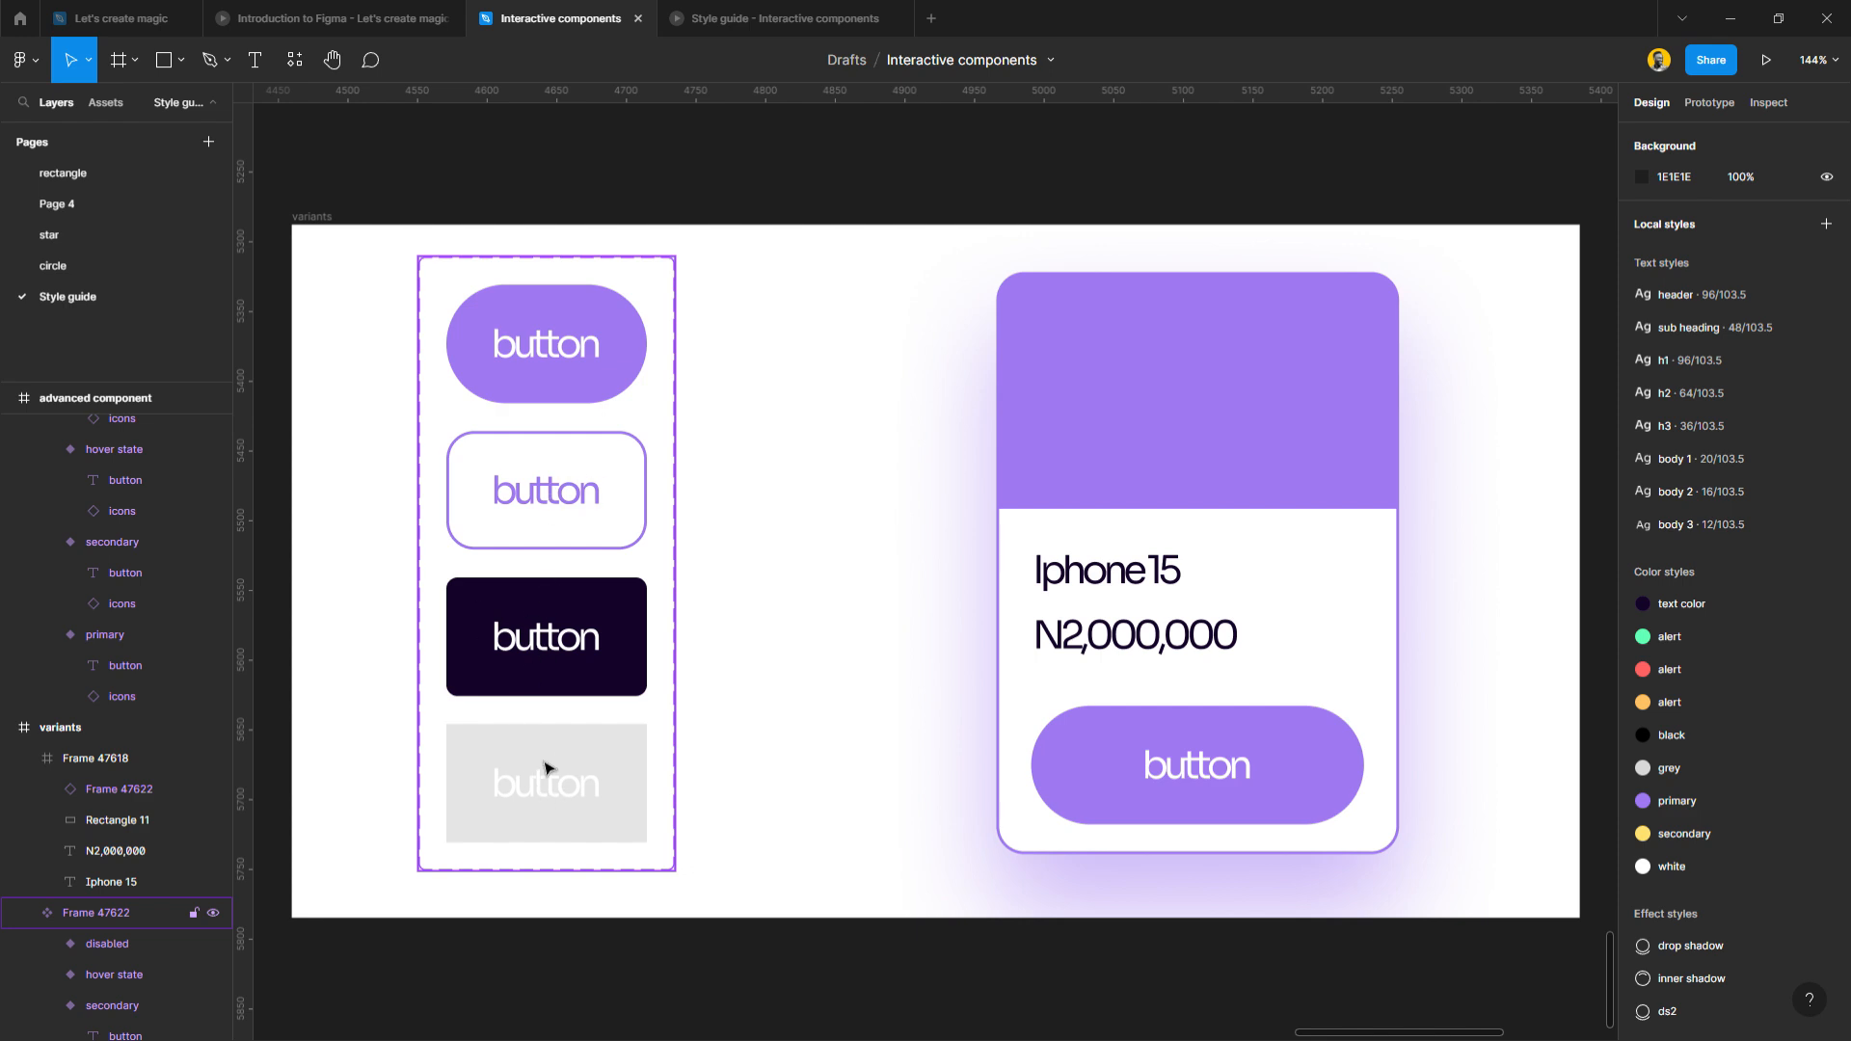
Pull the iPhone card out of the variants frame and delete the stray copy.
scroll(558, 434, "down", 3)
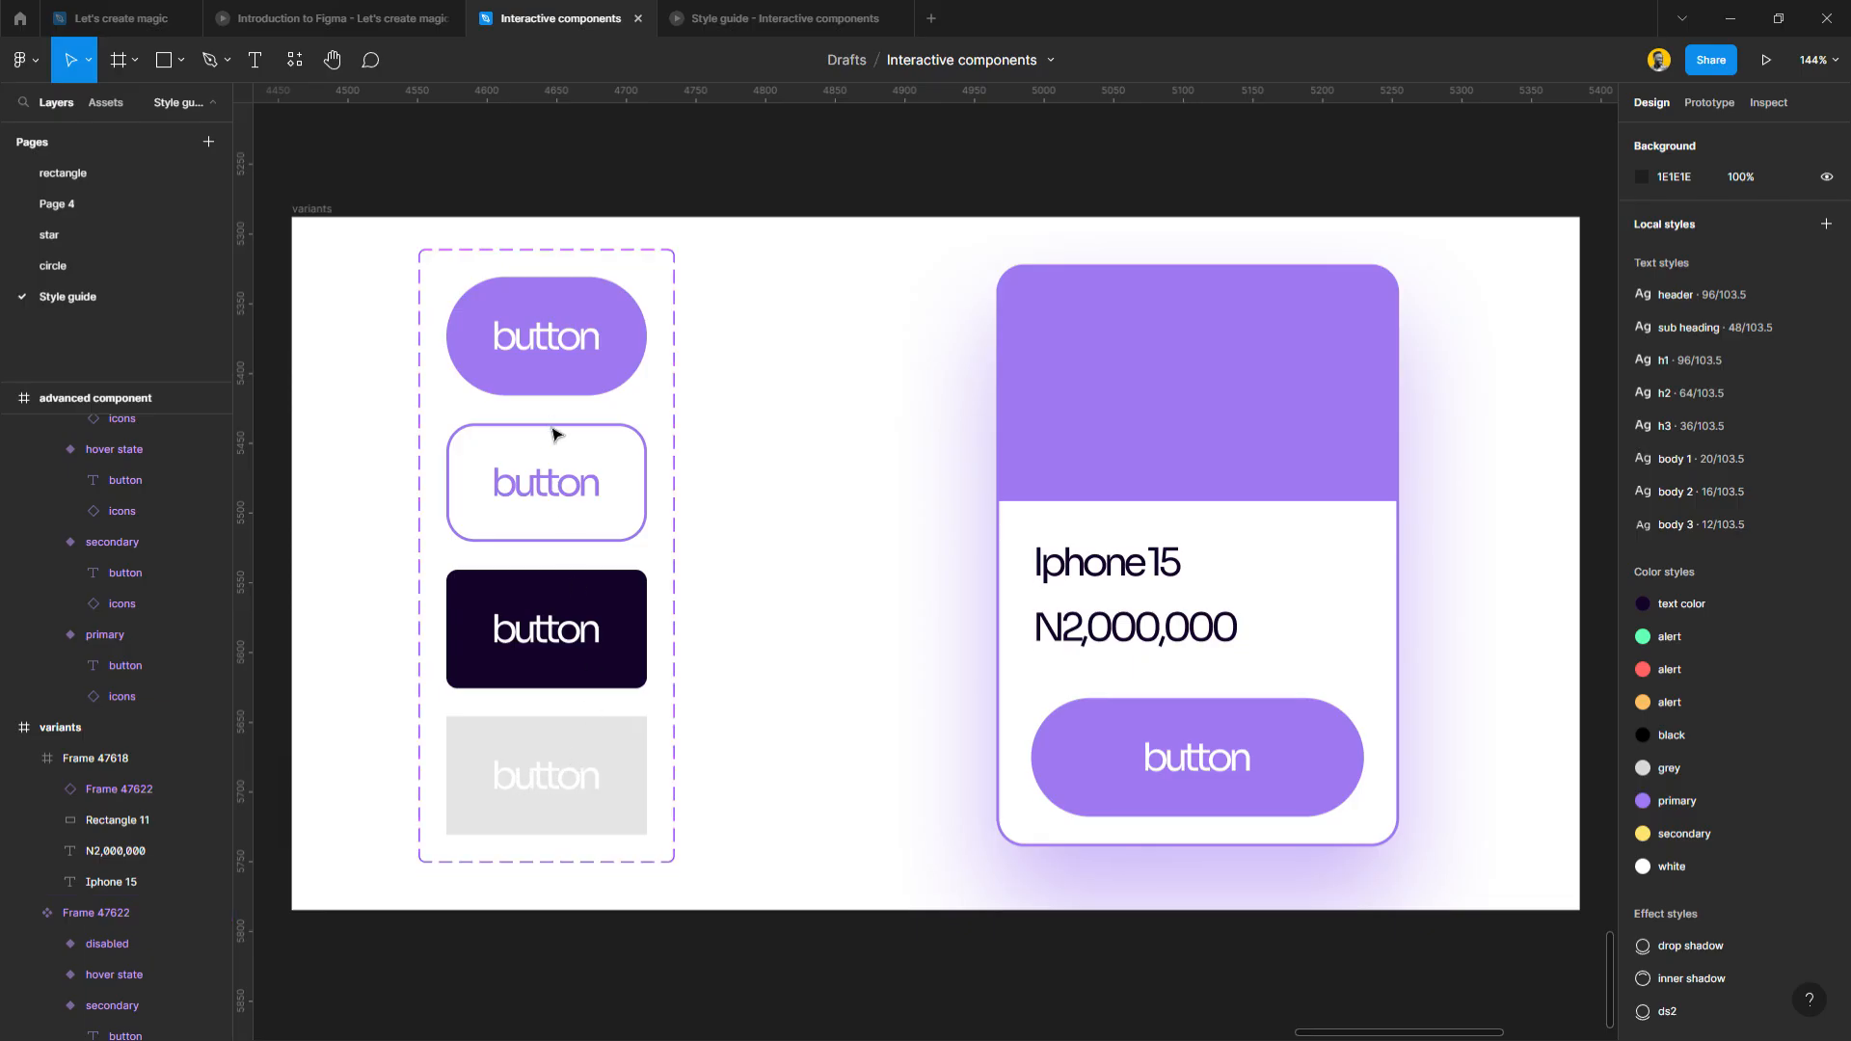
scroll(554, 434, "down", 6)
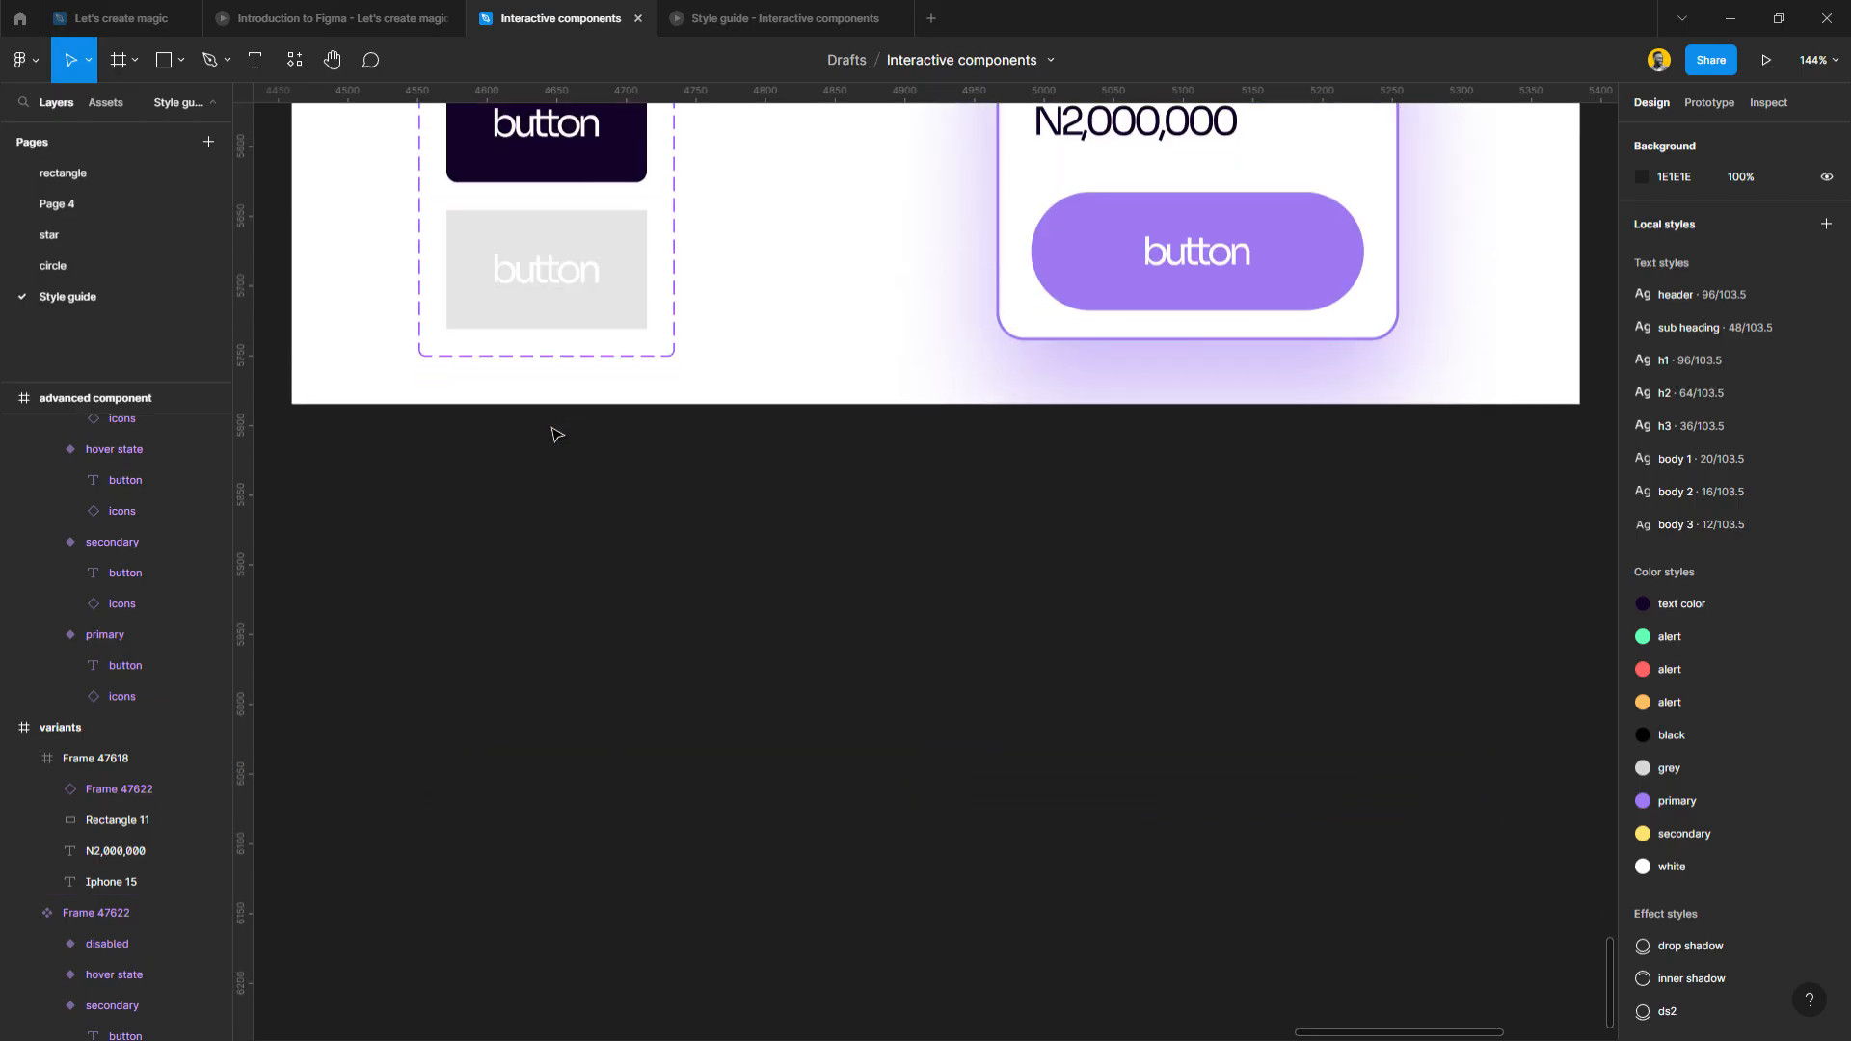
left_click(1194, 212)
left_click_drag(1119, 174, 572, 921)
key("Delete")
Place a duplicate of the Success screen to the left of the variants frame.
scroll(624, 751, "down", 5)
scroll(666, 617, "up", 3)
scroll(782, 314, "up", 1)
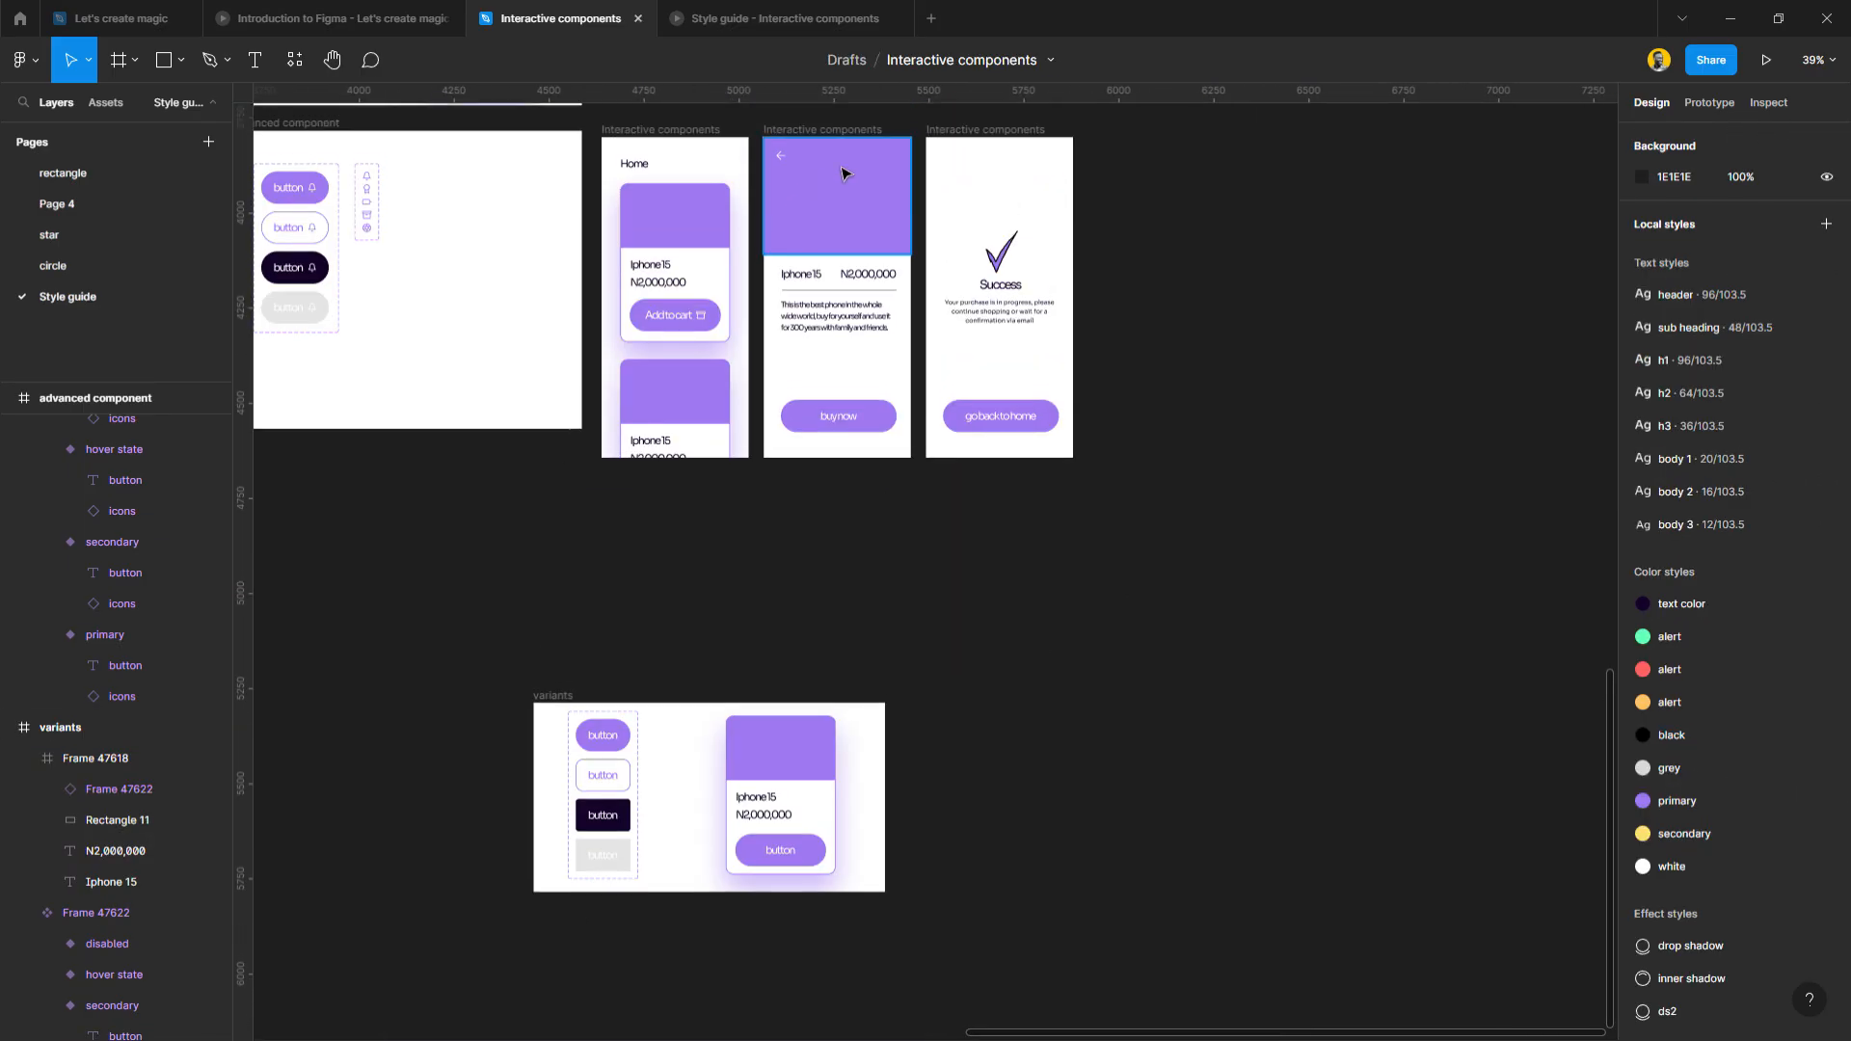
left_click_drag(976, 191, 942, 706)
left_click_drag(1006, 638, 471, 639)
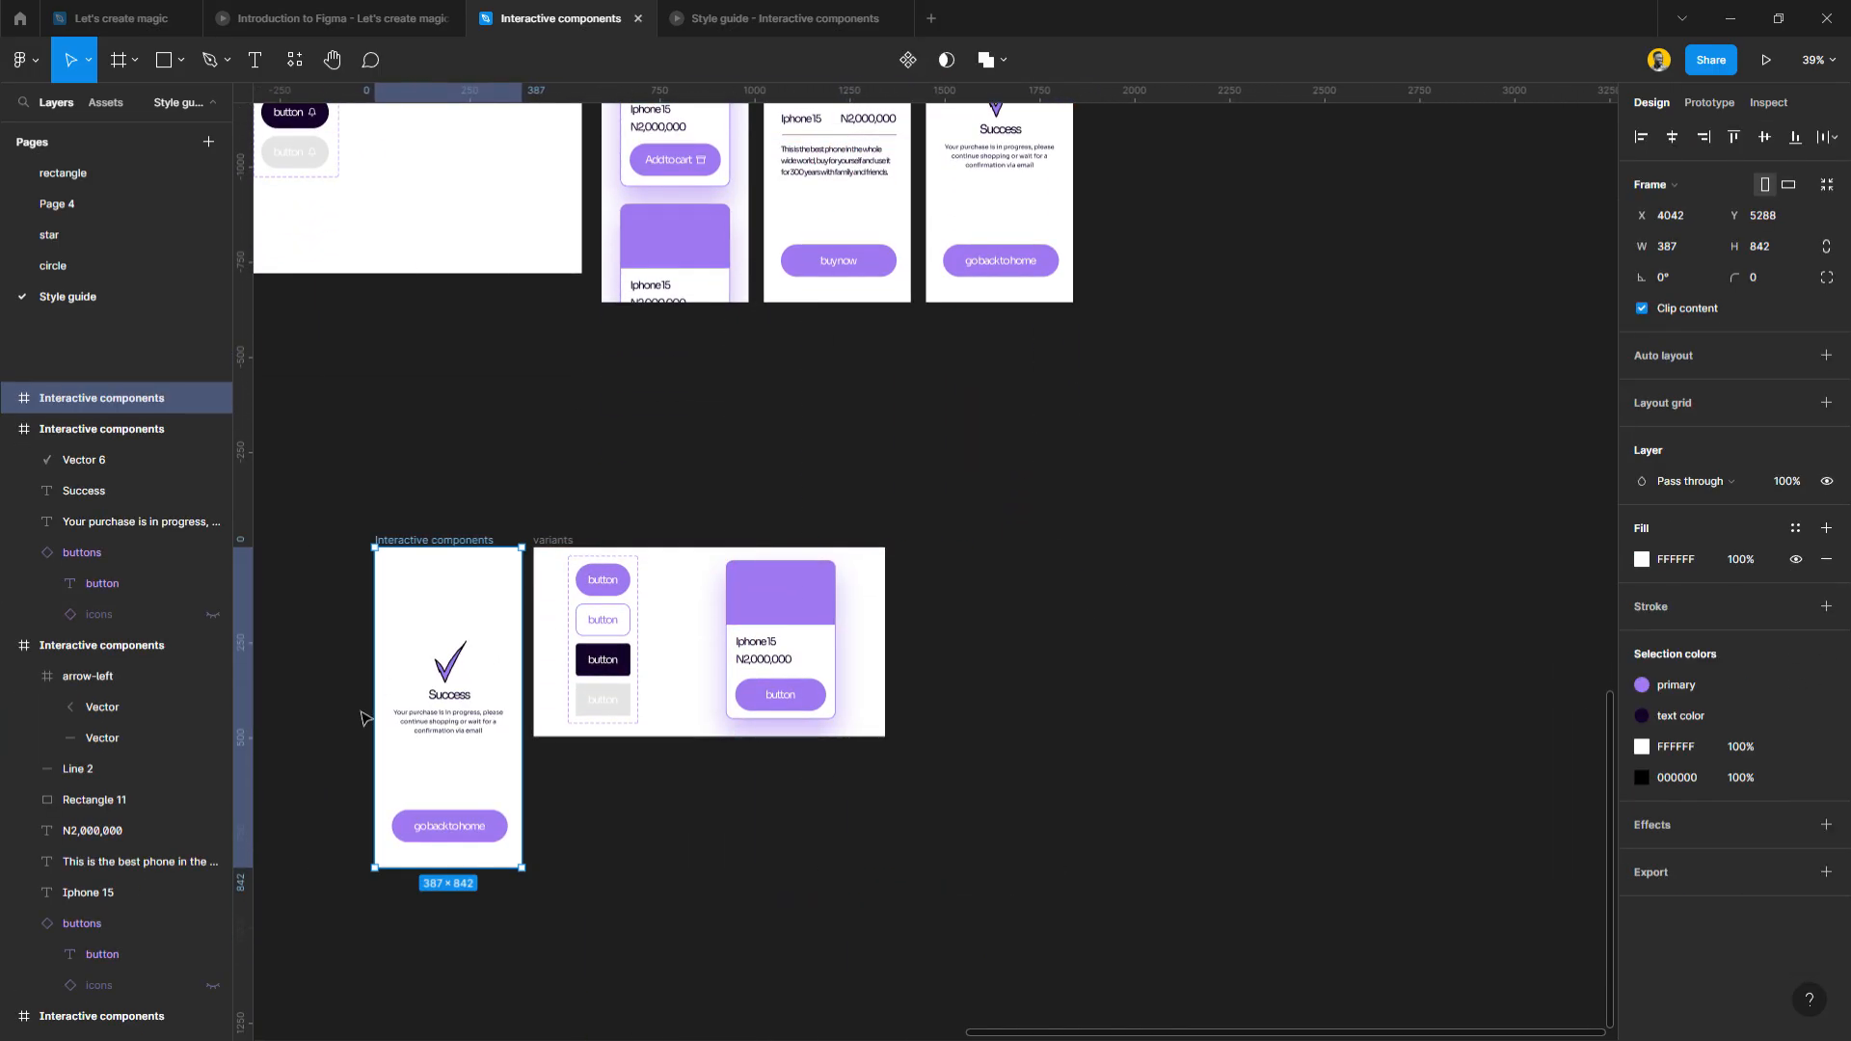
scroll(367, 718, "up", 10)
scroll(554, 694, "down", 4)
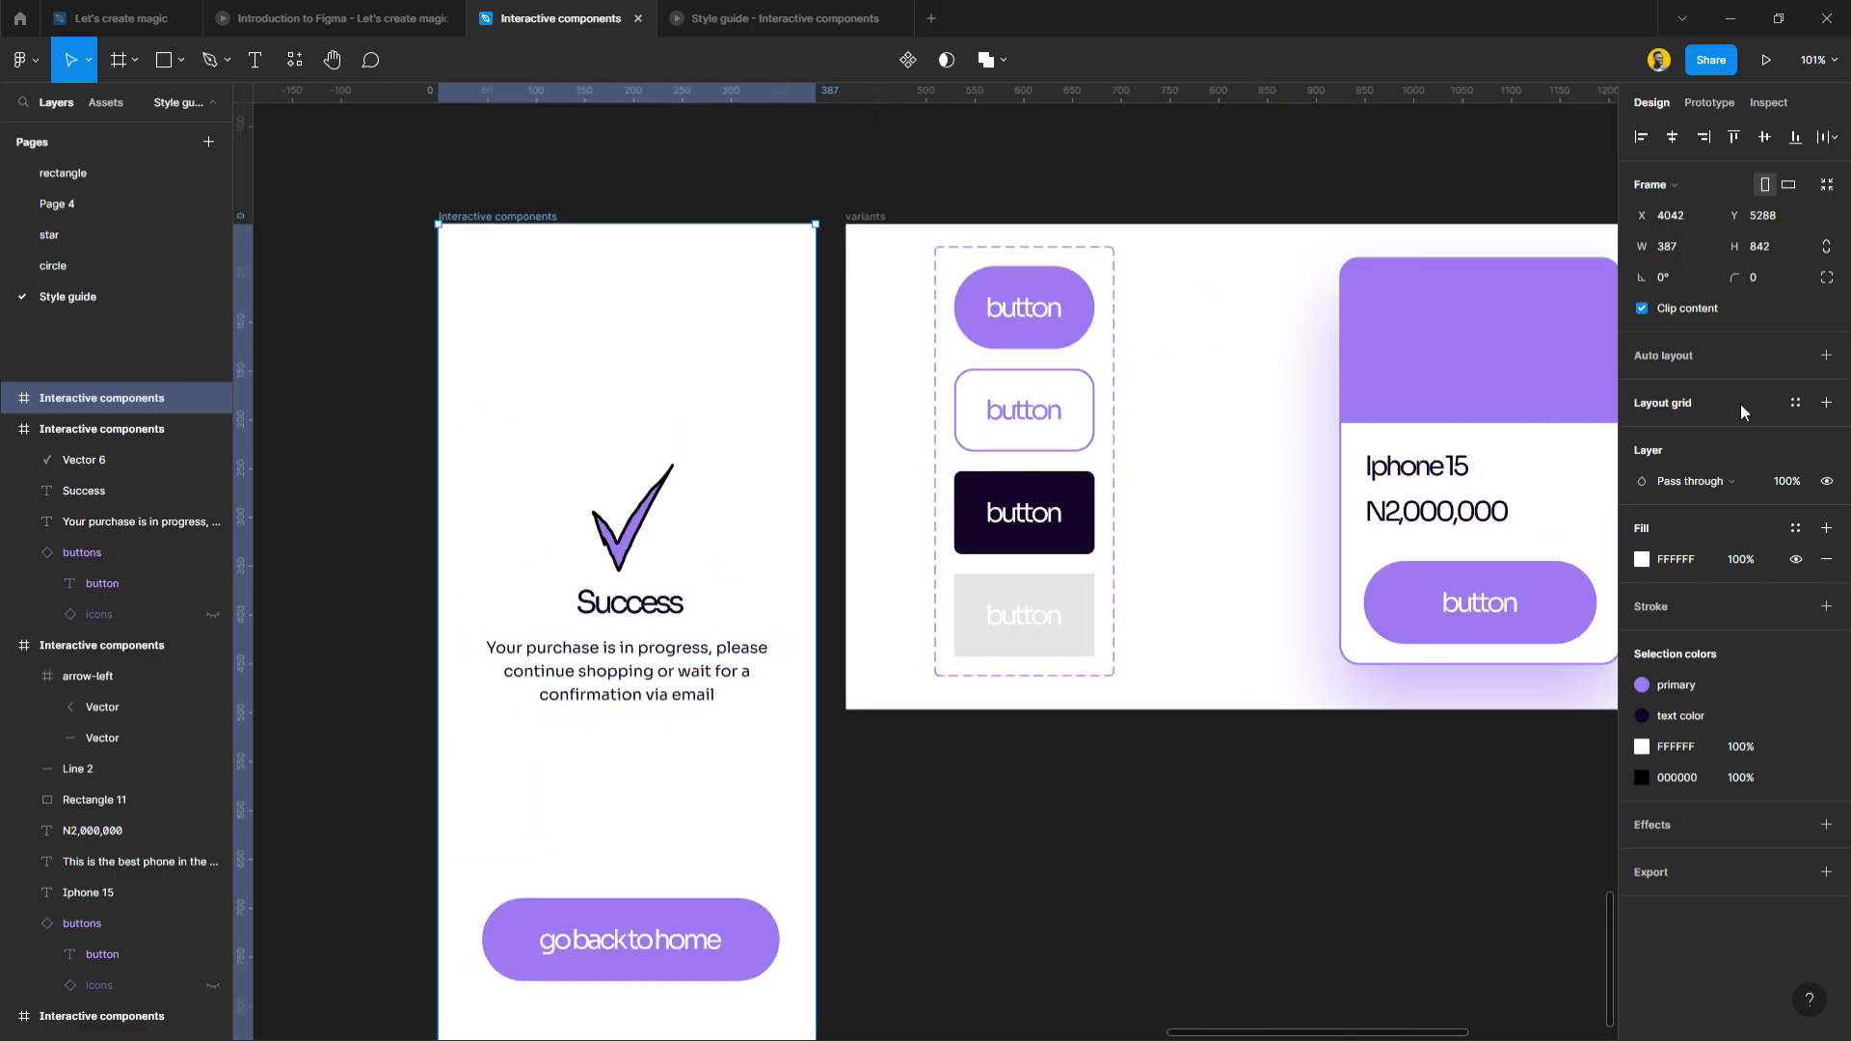
left_click(1794, 402)
Apply the 4pt column grid and widen the go back to home button to 347 on the grid.
left_click(1701, 528)
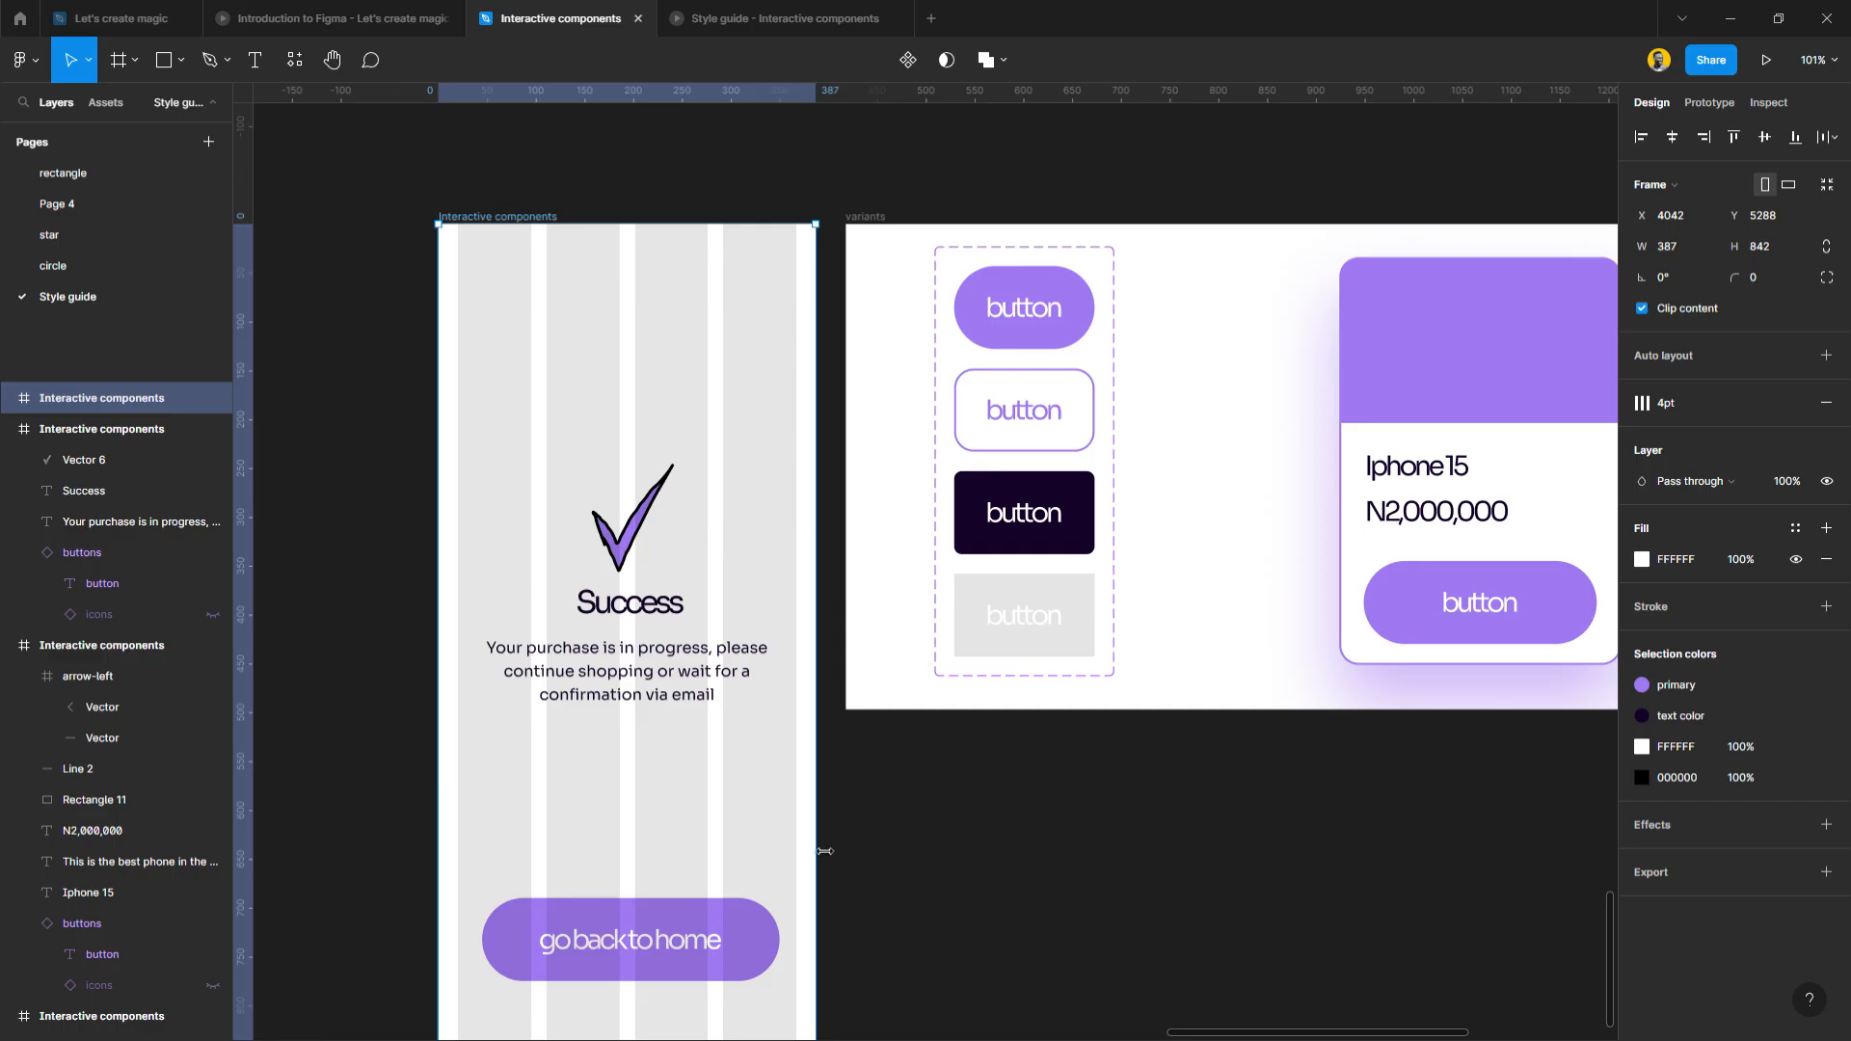
scroll(670, 882, "down", 3)
left_click_drag(659, 818, 566, 850)
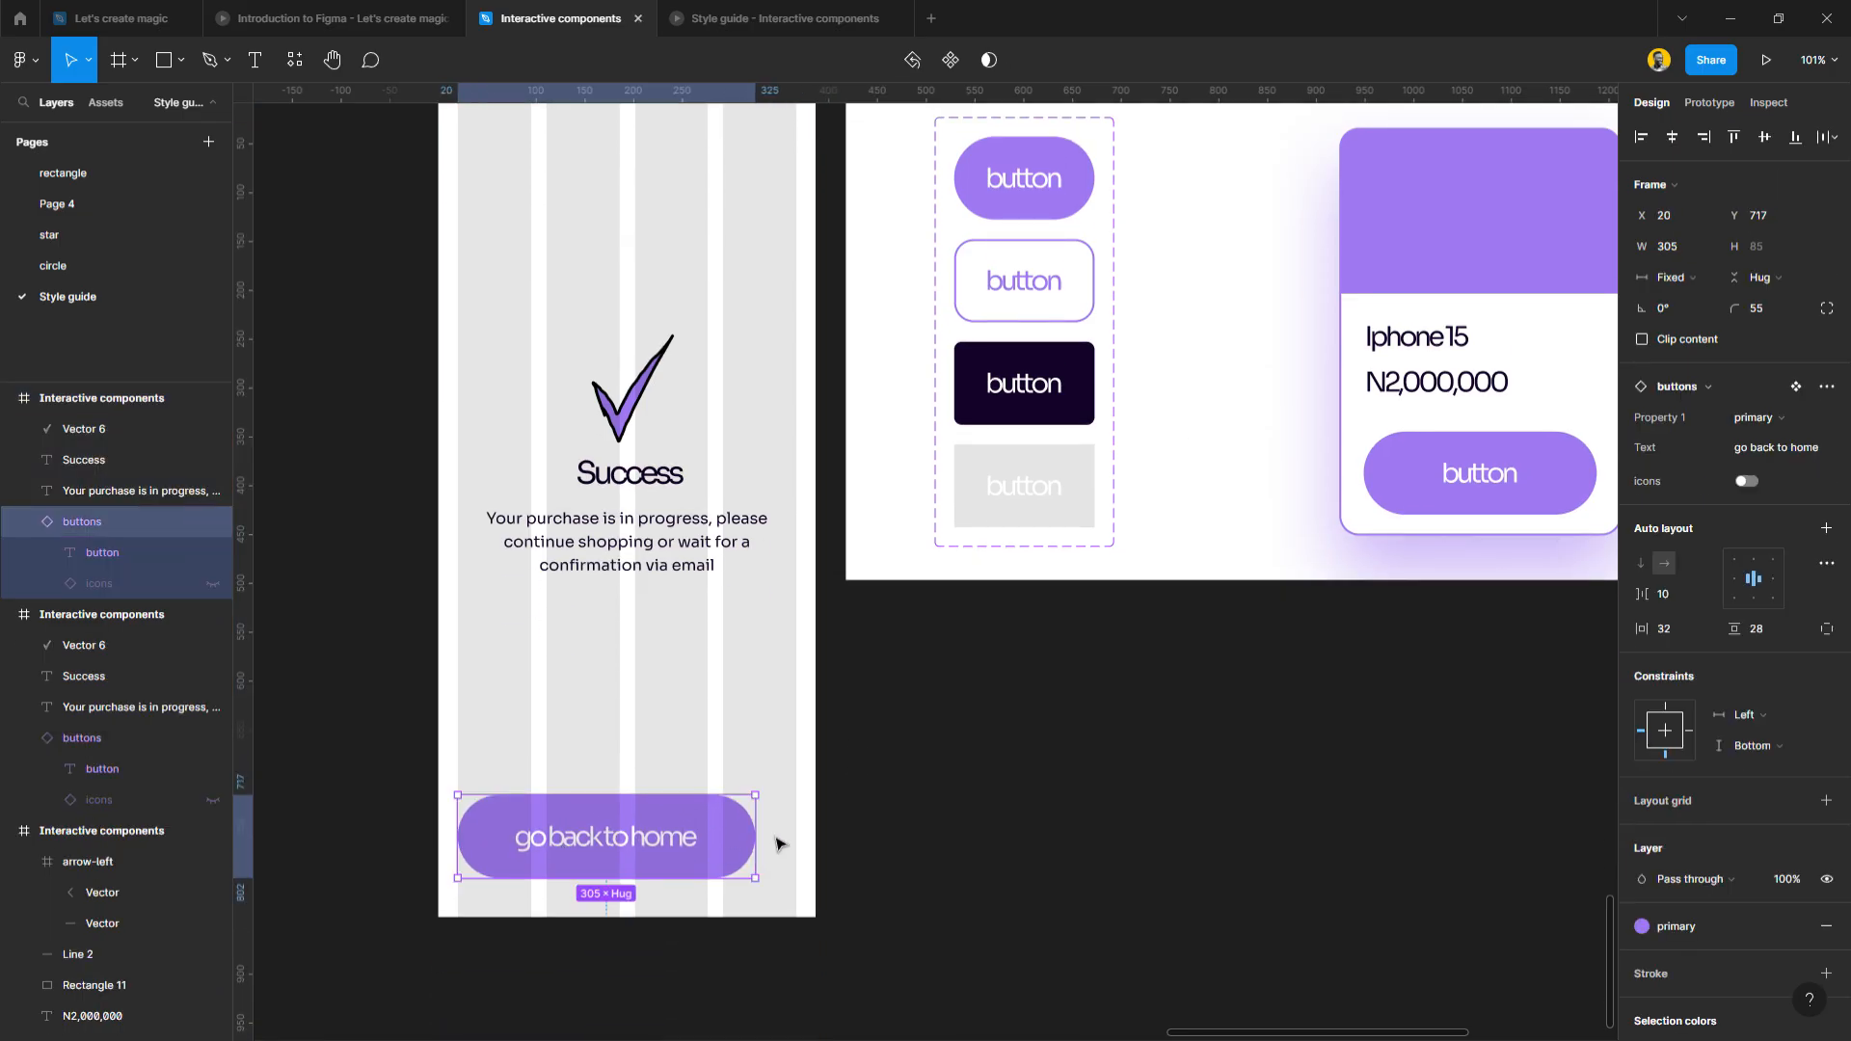
left_click_drag(759, 843, 810, 843)
left_click_drag(699, 859, 692, 822)
left_click(926, 752)
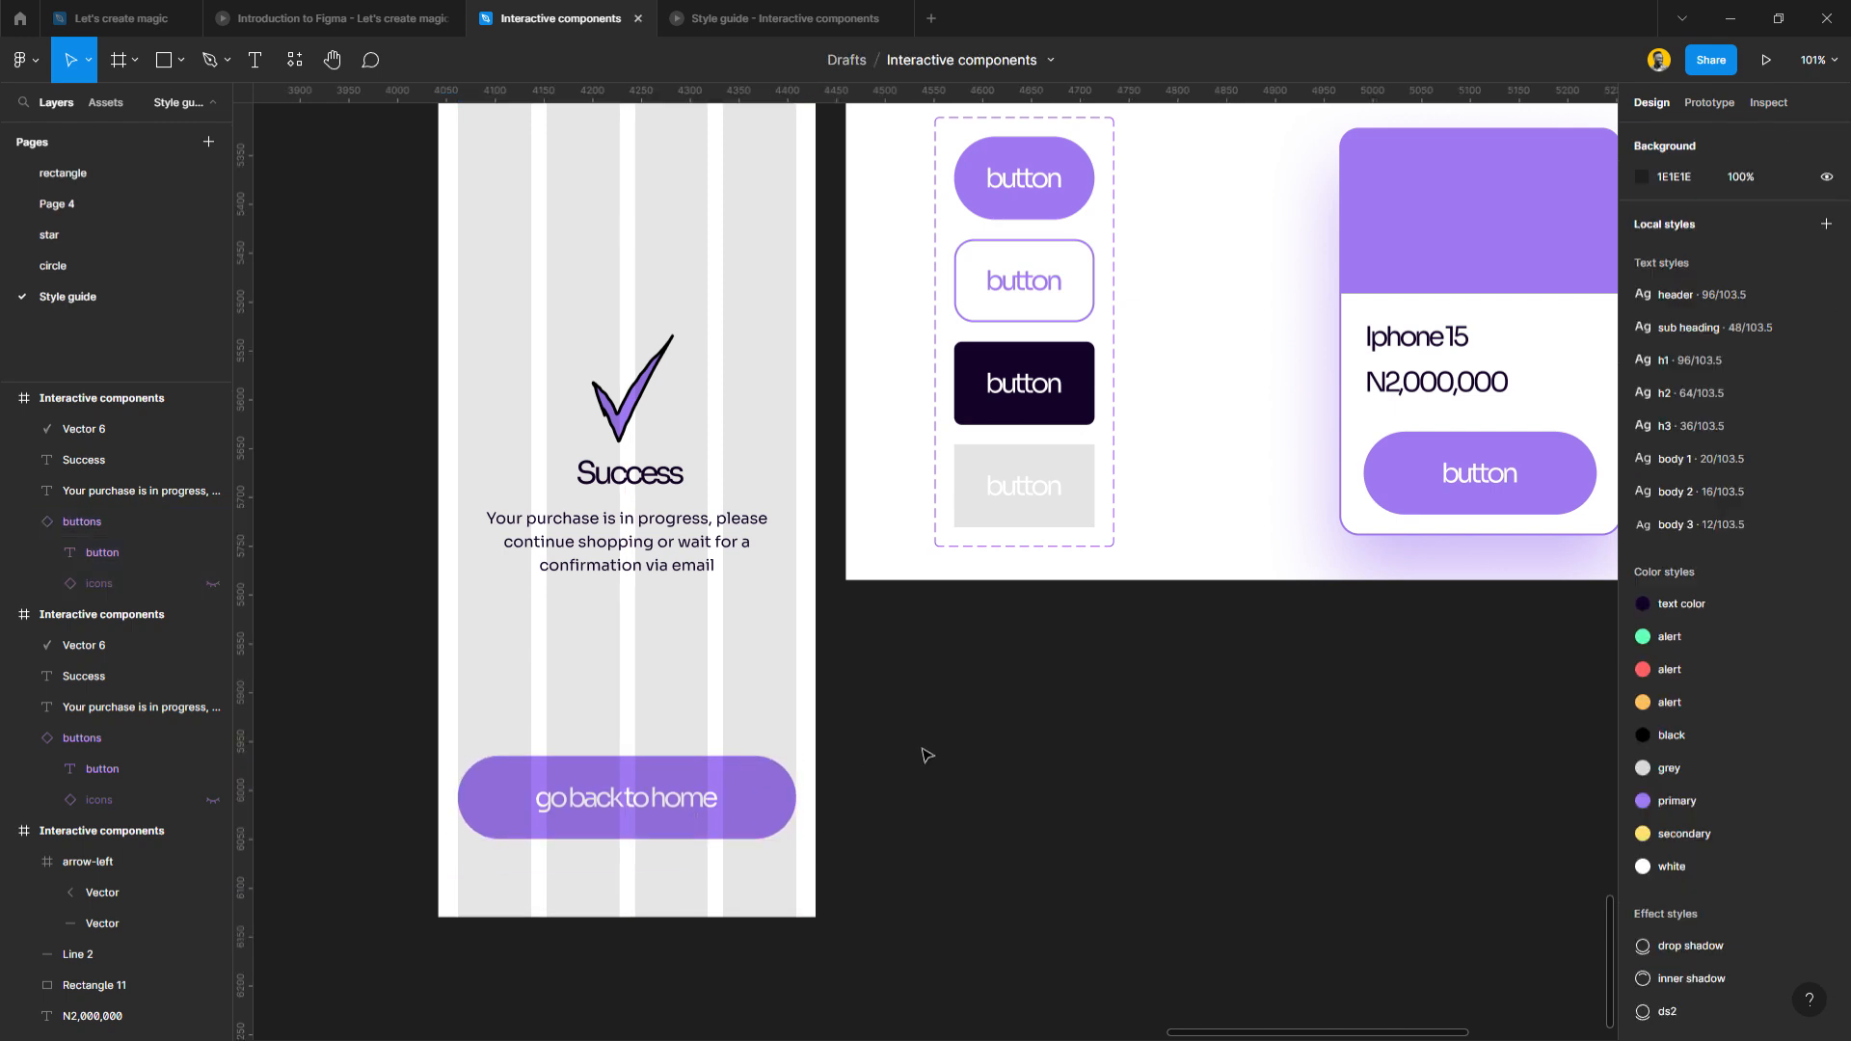
Duplicate the confirmation paragraph above the checkmark.
scroll(512, 483, "up", 3)
scroll(512, 521, "up", 3)
scroll(512, 570, "up", 2)
left_click(679, 766)
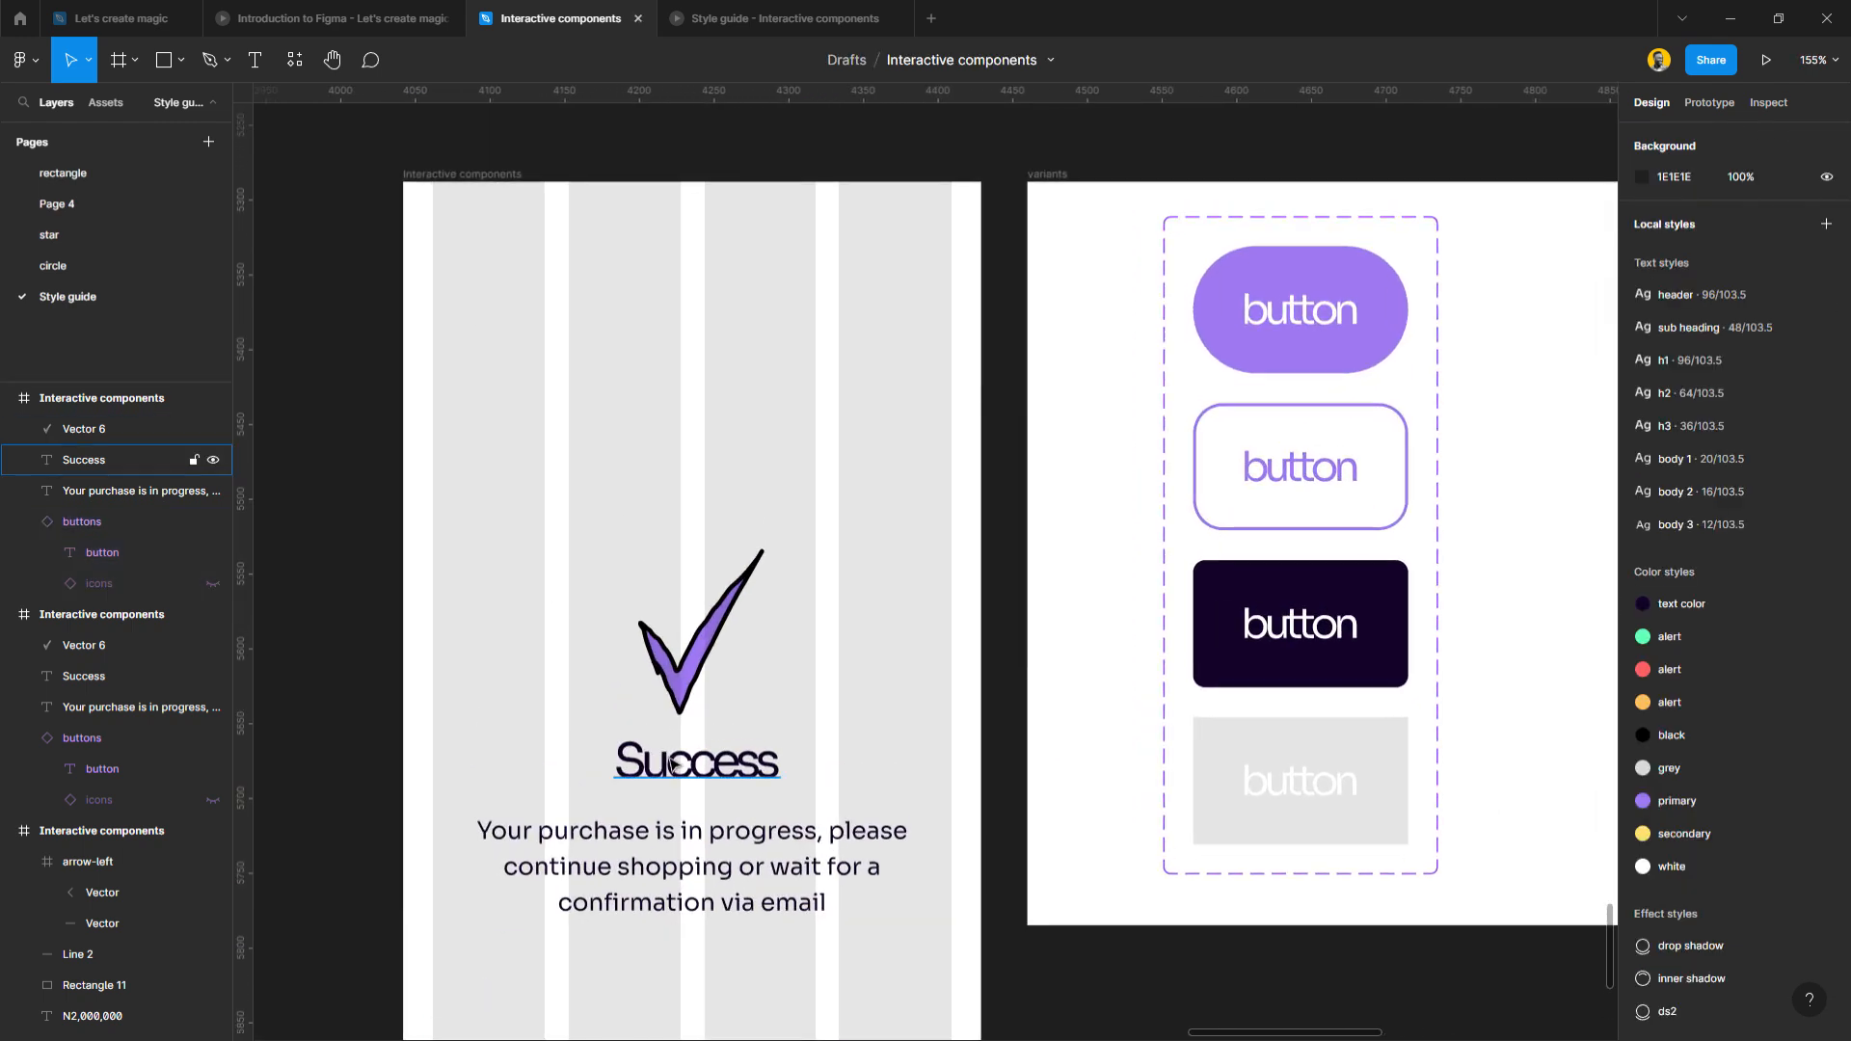
left_click(686, 837)
left_click_drag(600, 827, 585, 459)
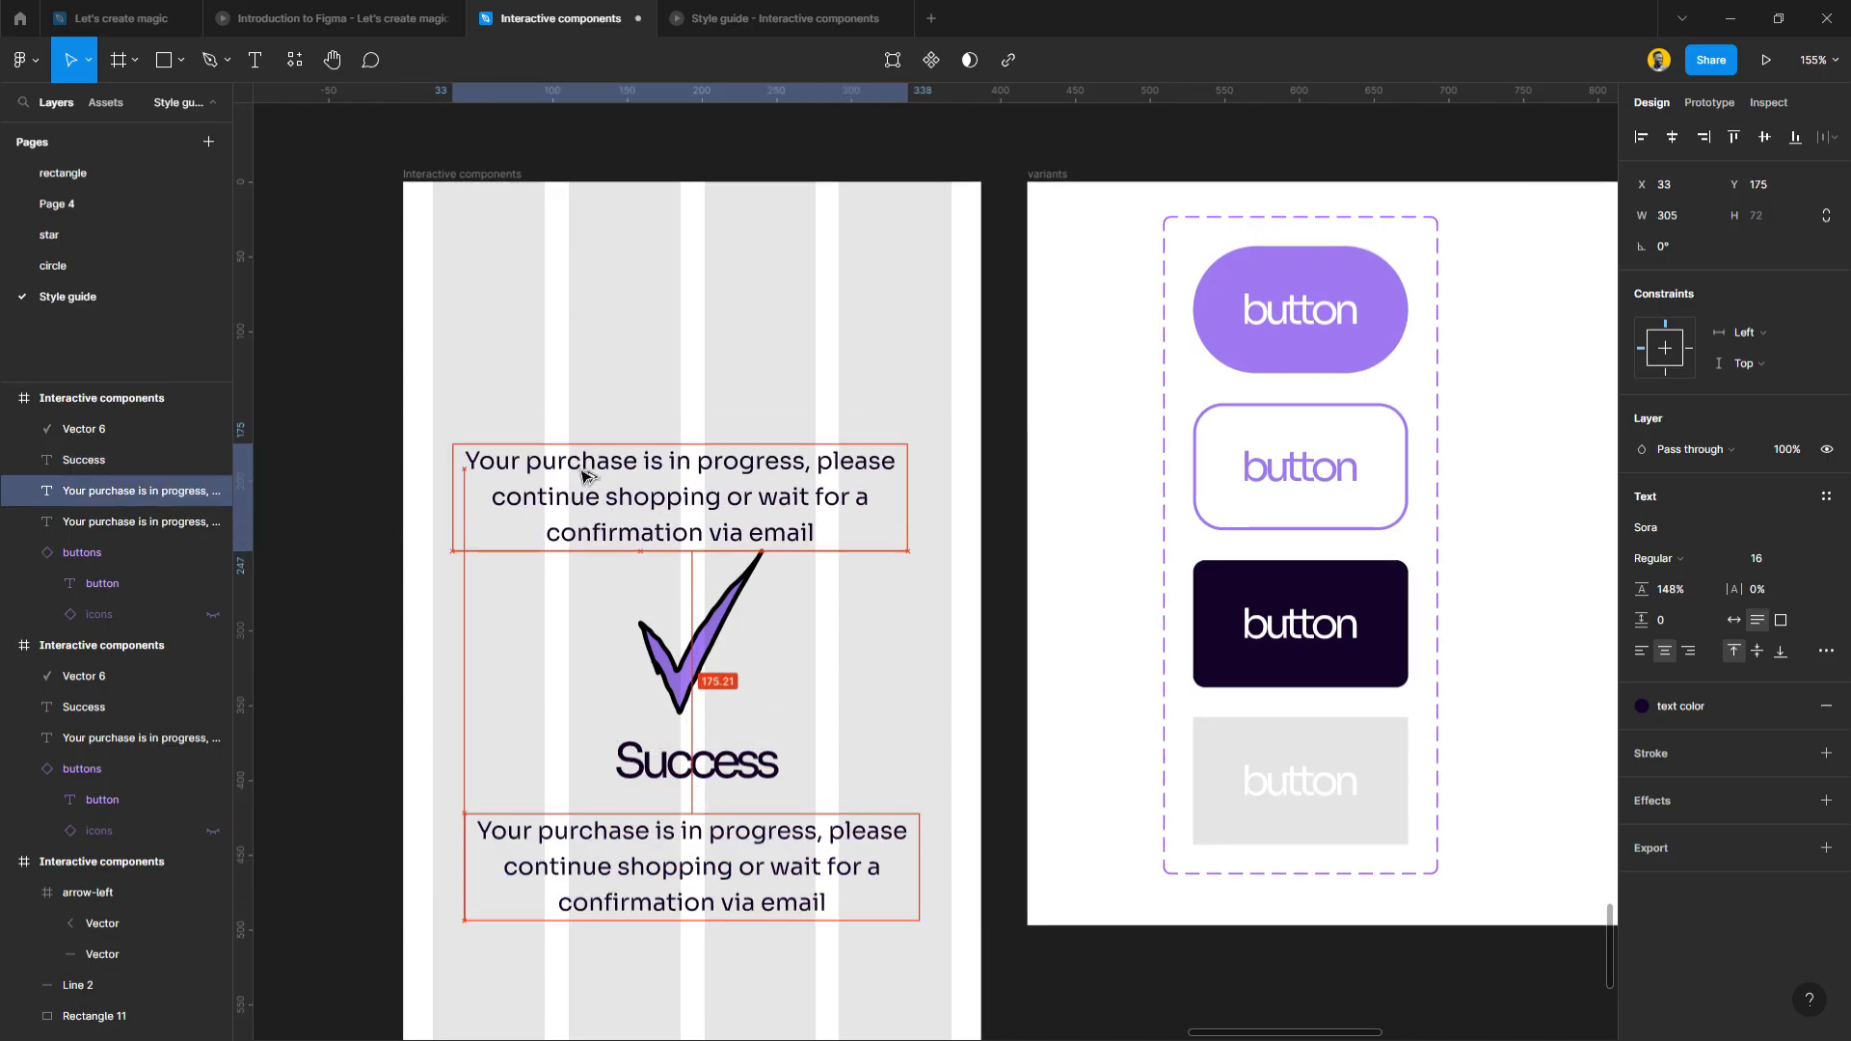
left_click(608, 418)
Draw a grey-filled frame around the upper paragraph and delete the checkmark, heading and lower paragraph.
key("f")
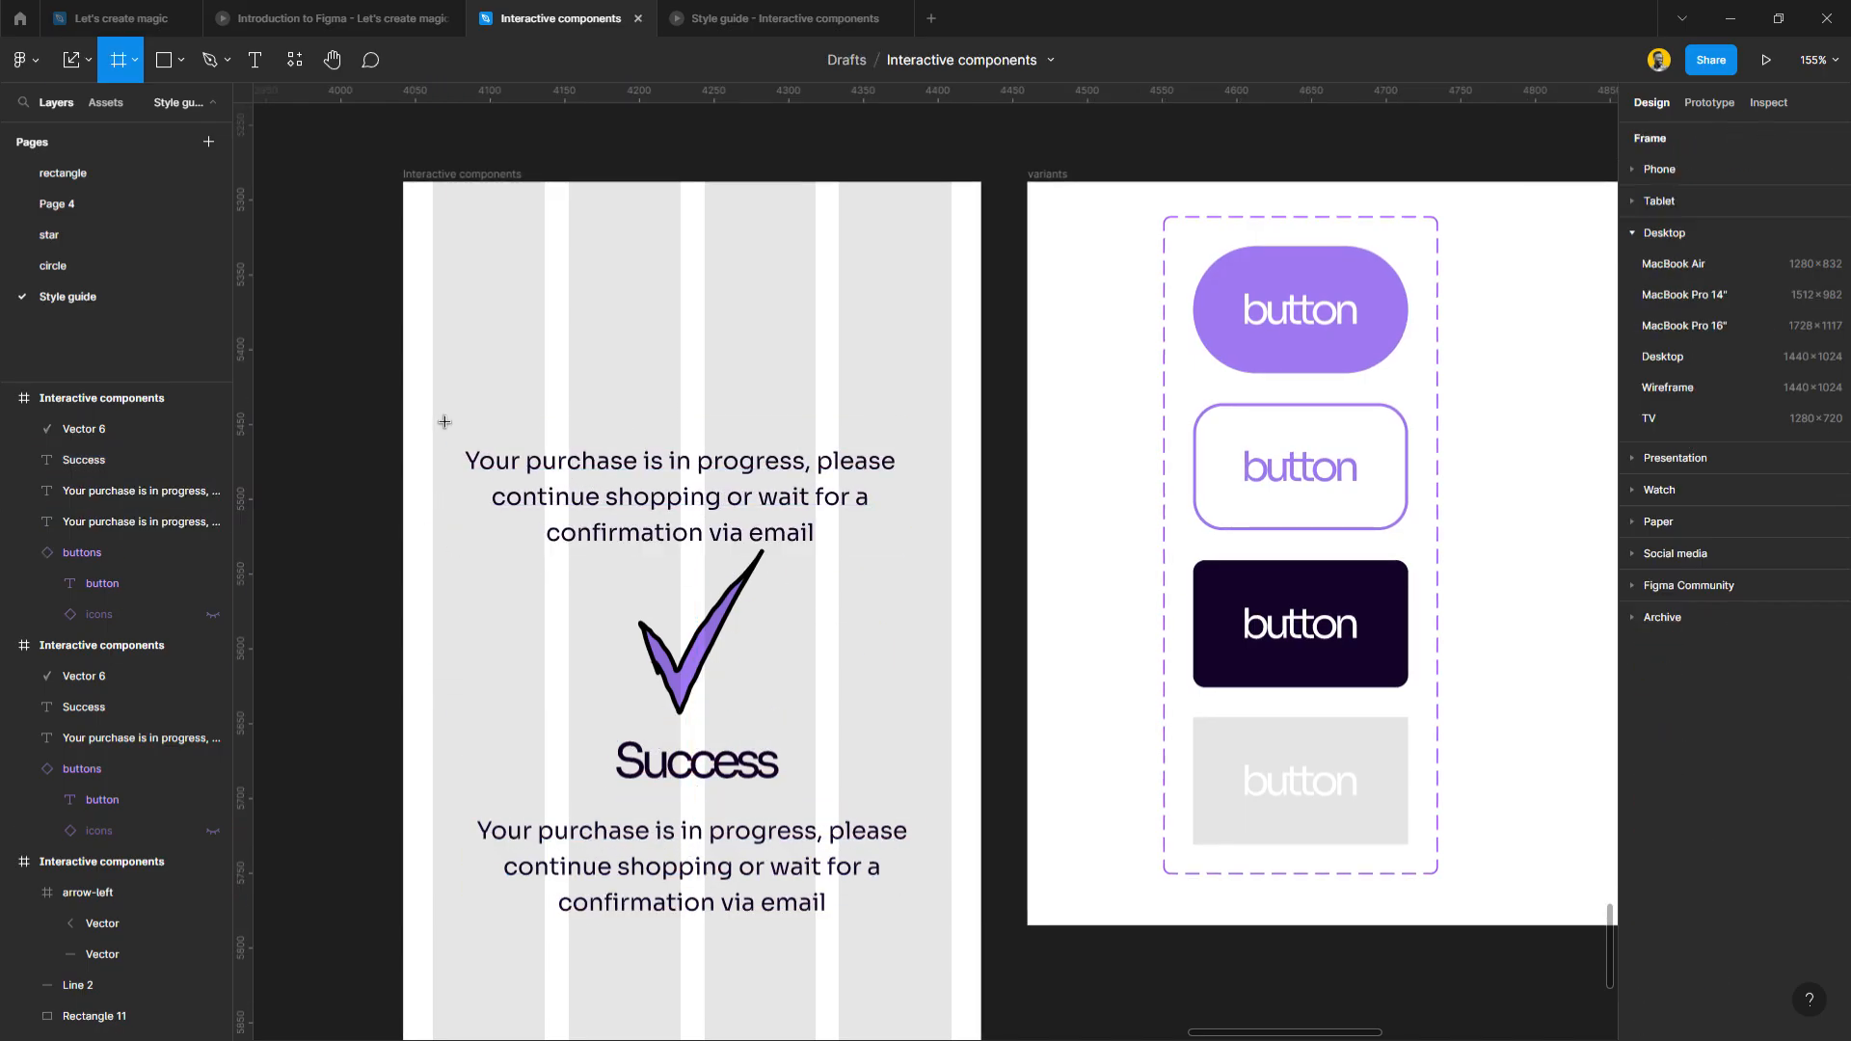
left_click_drag(435, 410, 950, 564)
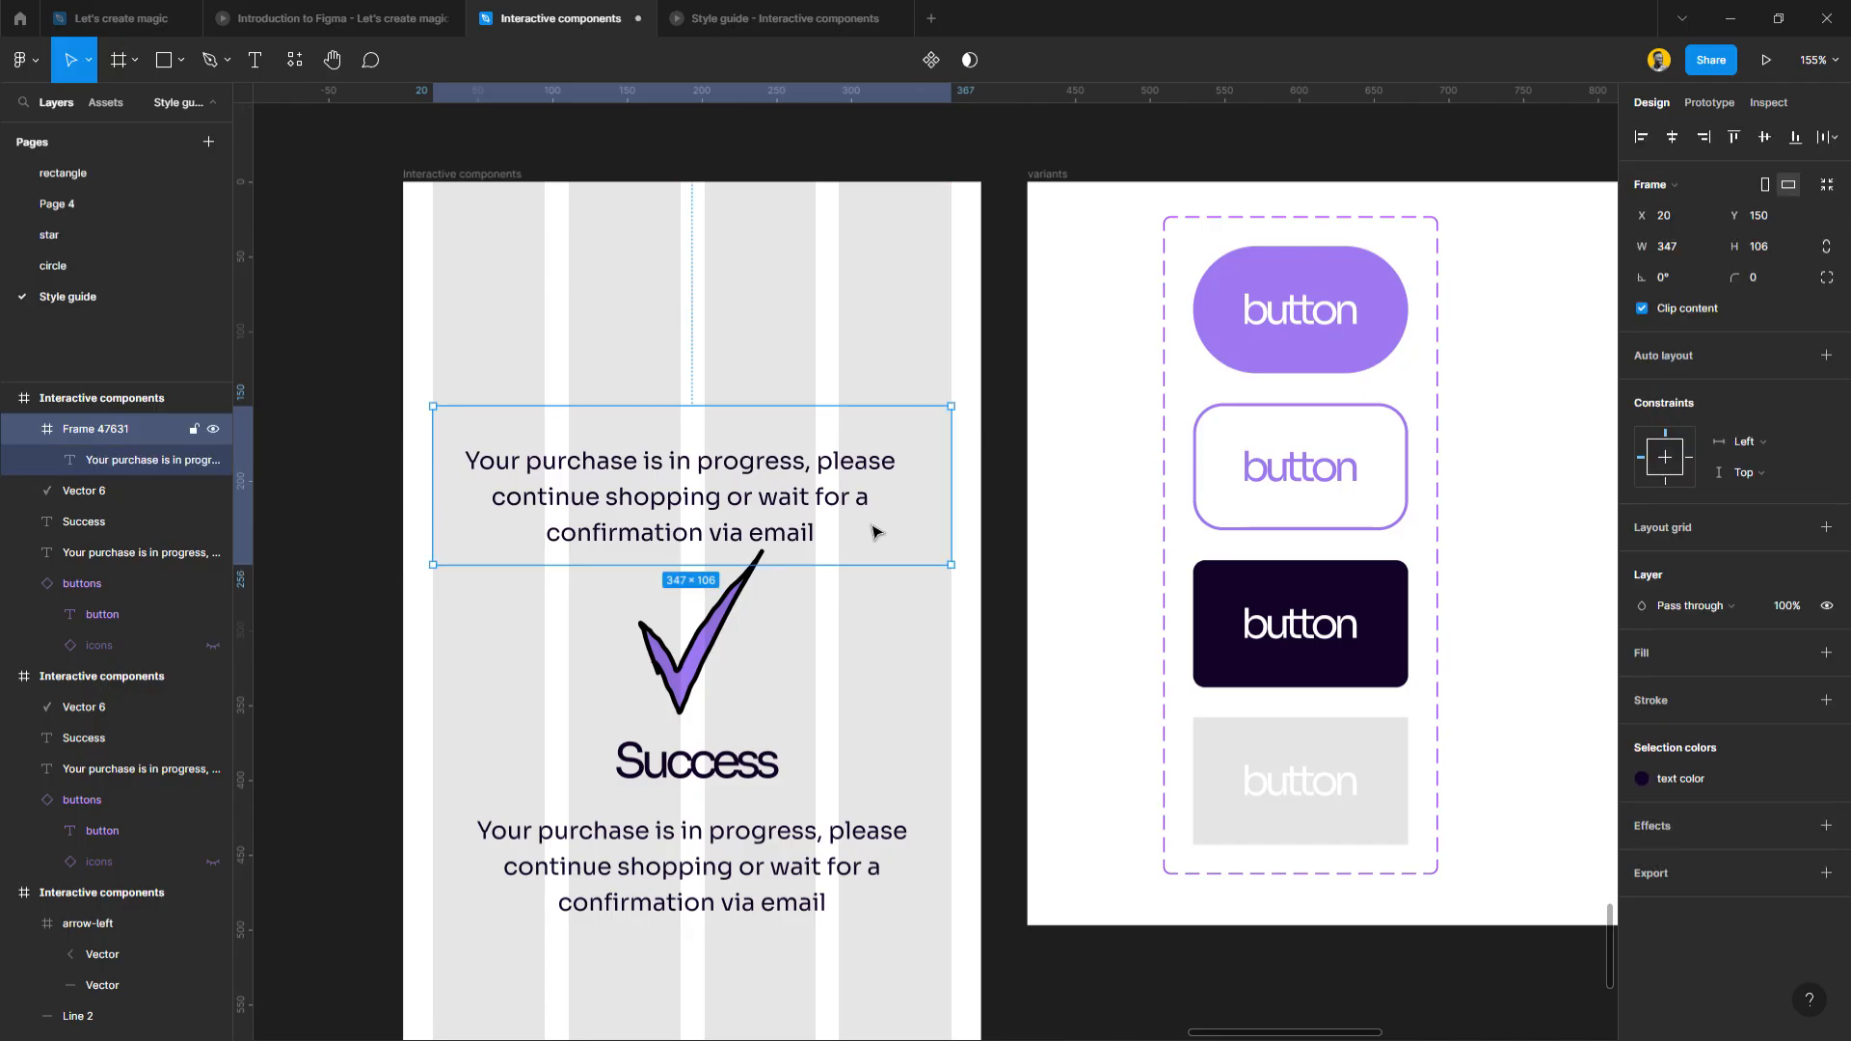
left_click(1795, 652)
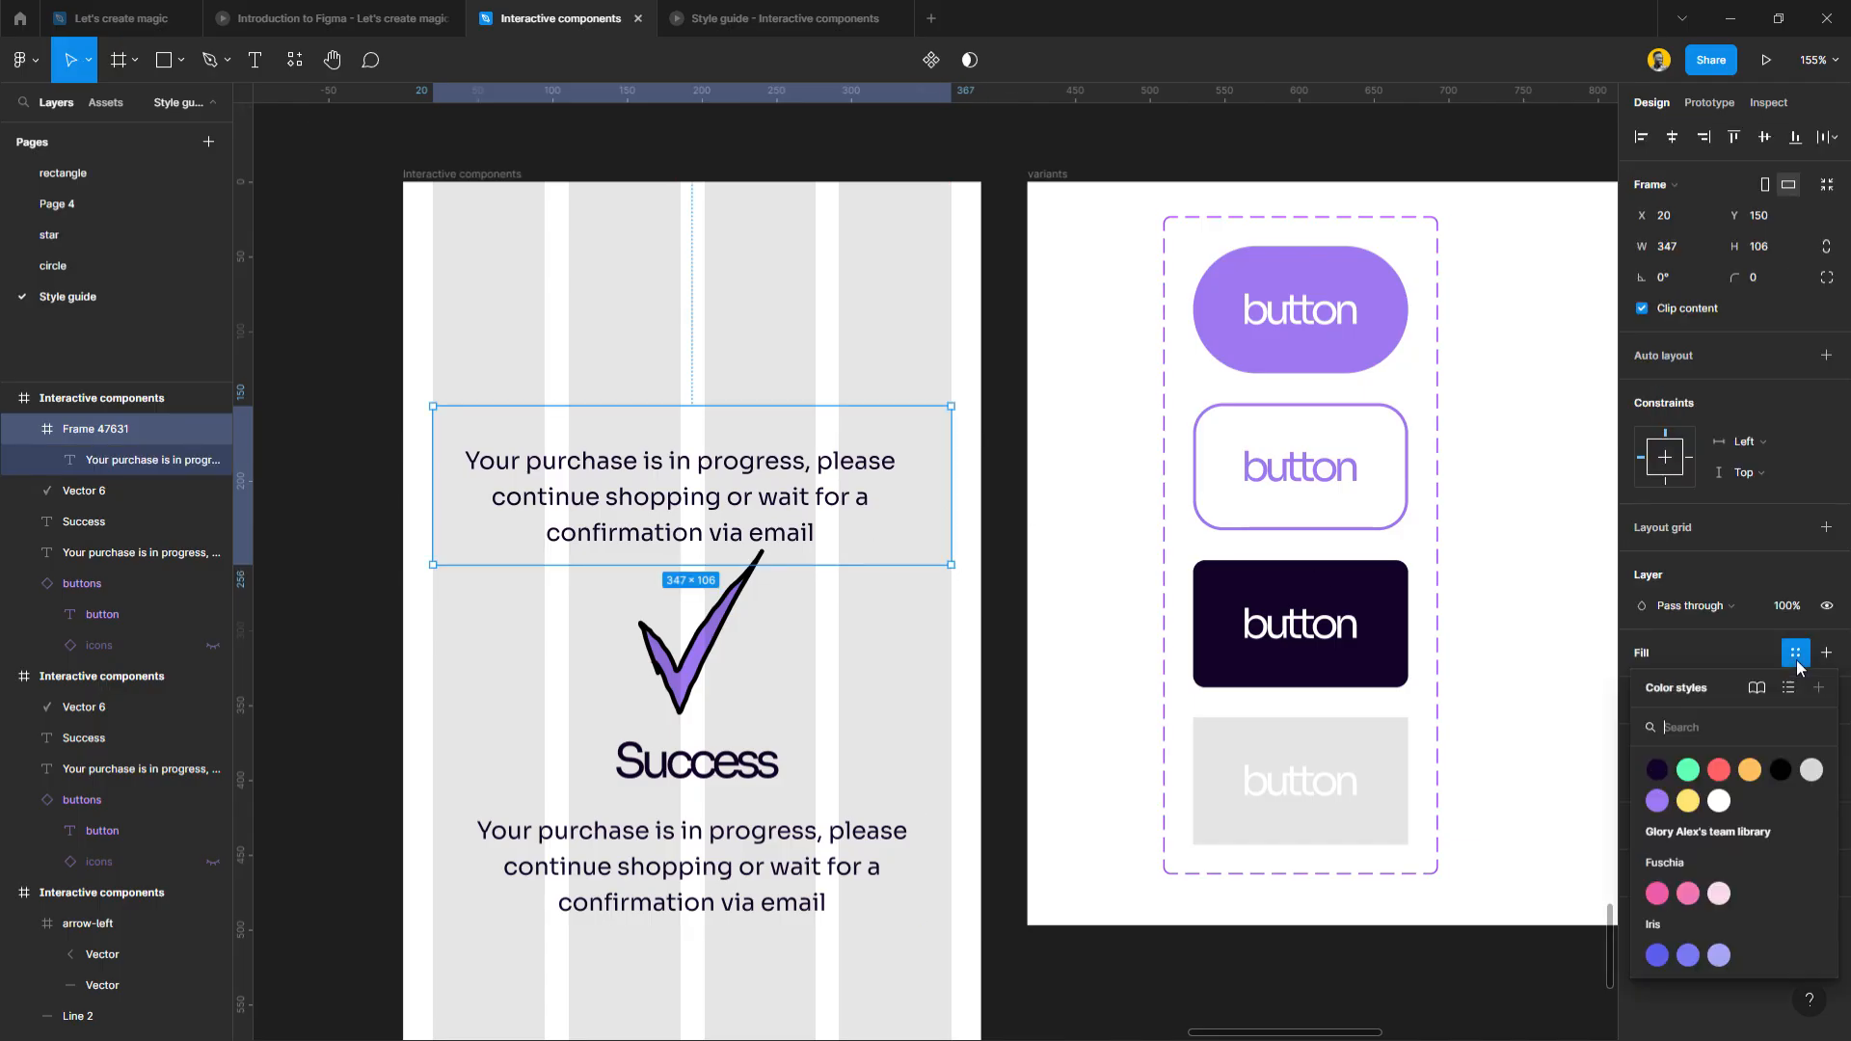
left_click(1781, 762)
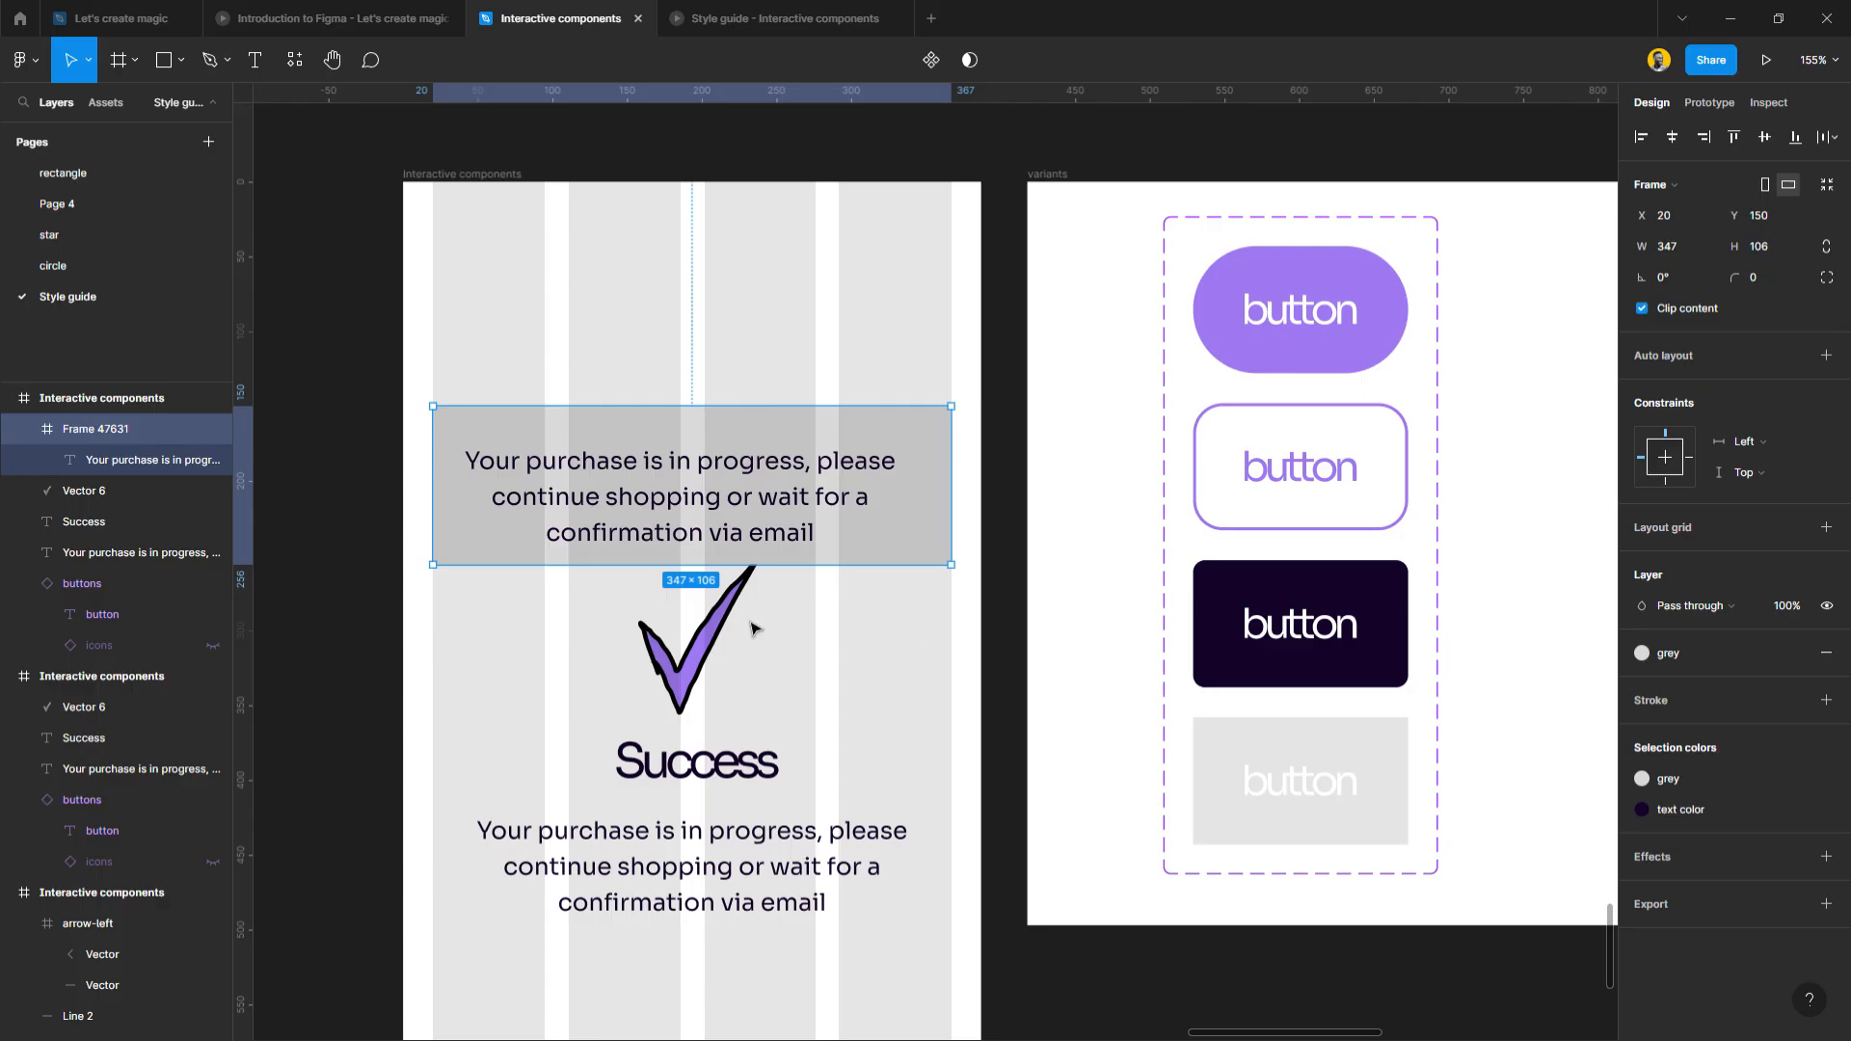
scroll(754, 624, "down", 1)
left_click_drag(537, 618, 826, 937)
key("Delete")
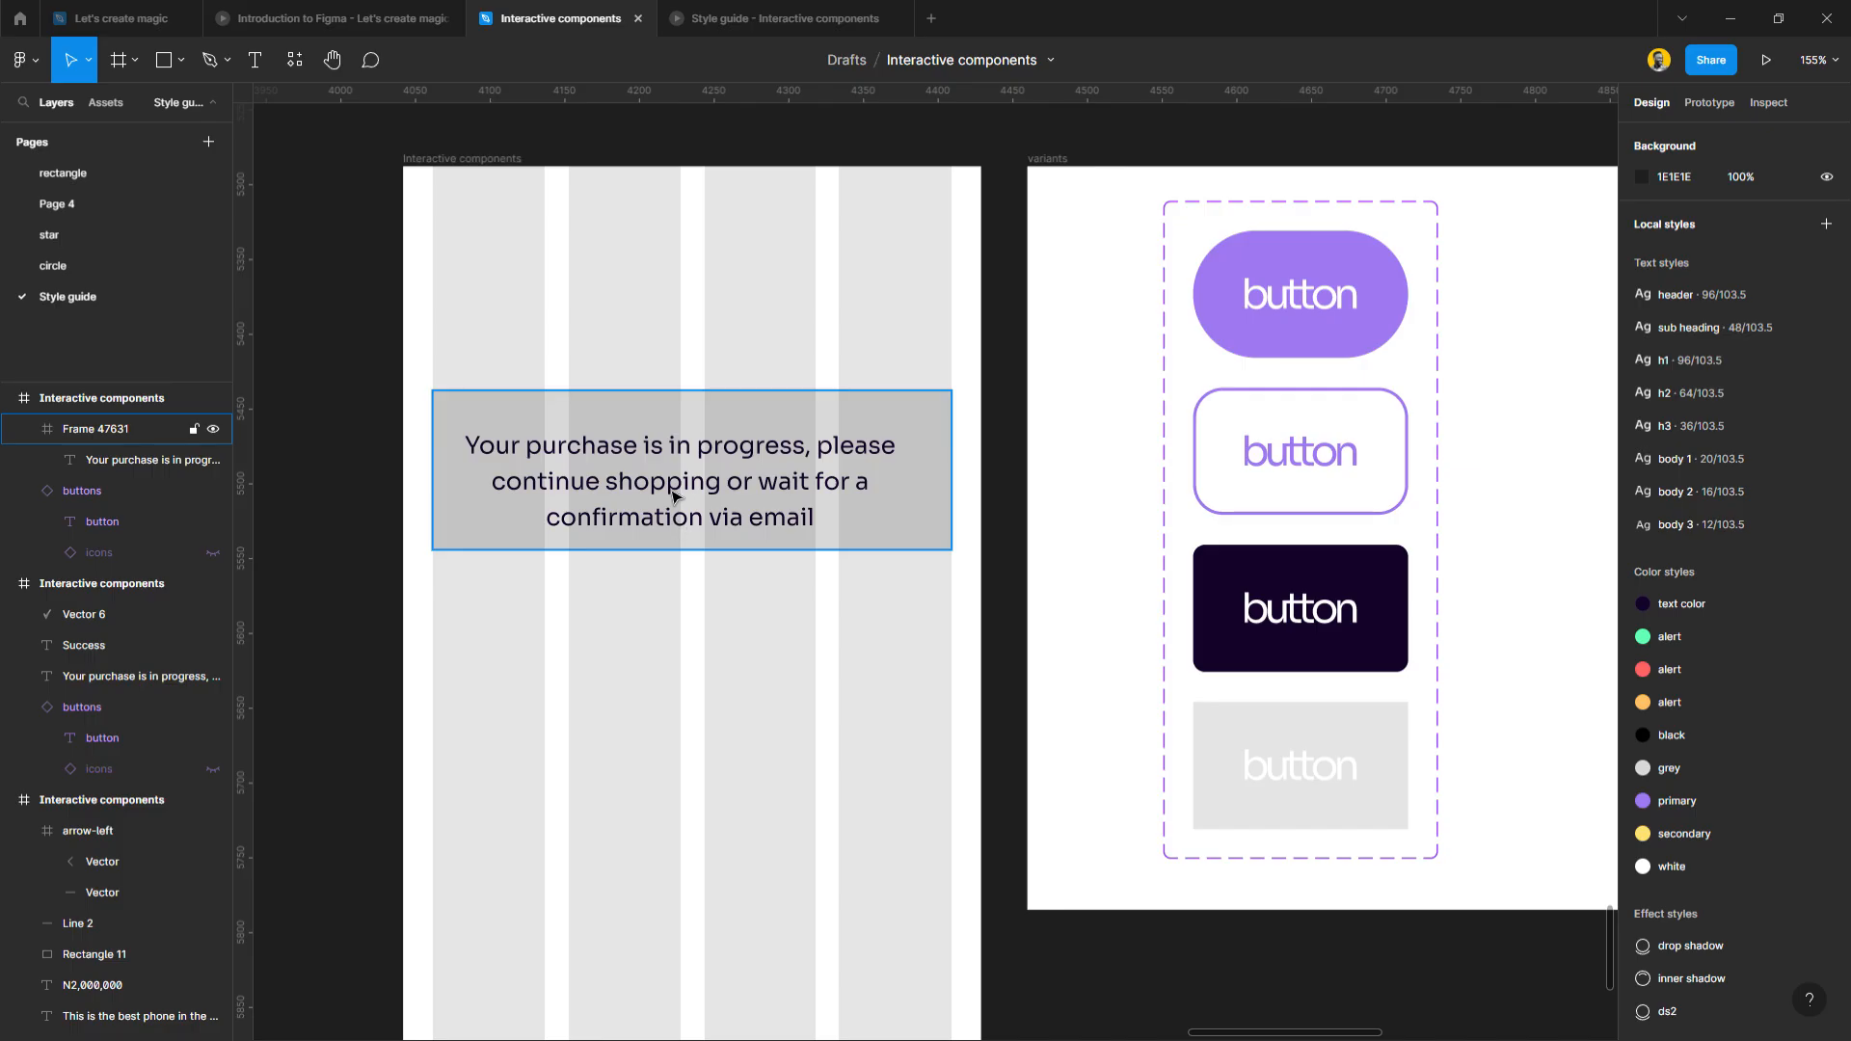
Left-align the text, change it to 'Email', and centre it vertically with a Center constraint.
left_click(675, 500)
left_click(1640, 651)
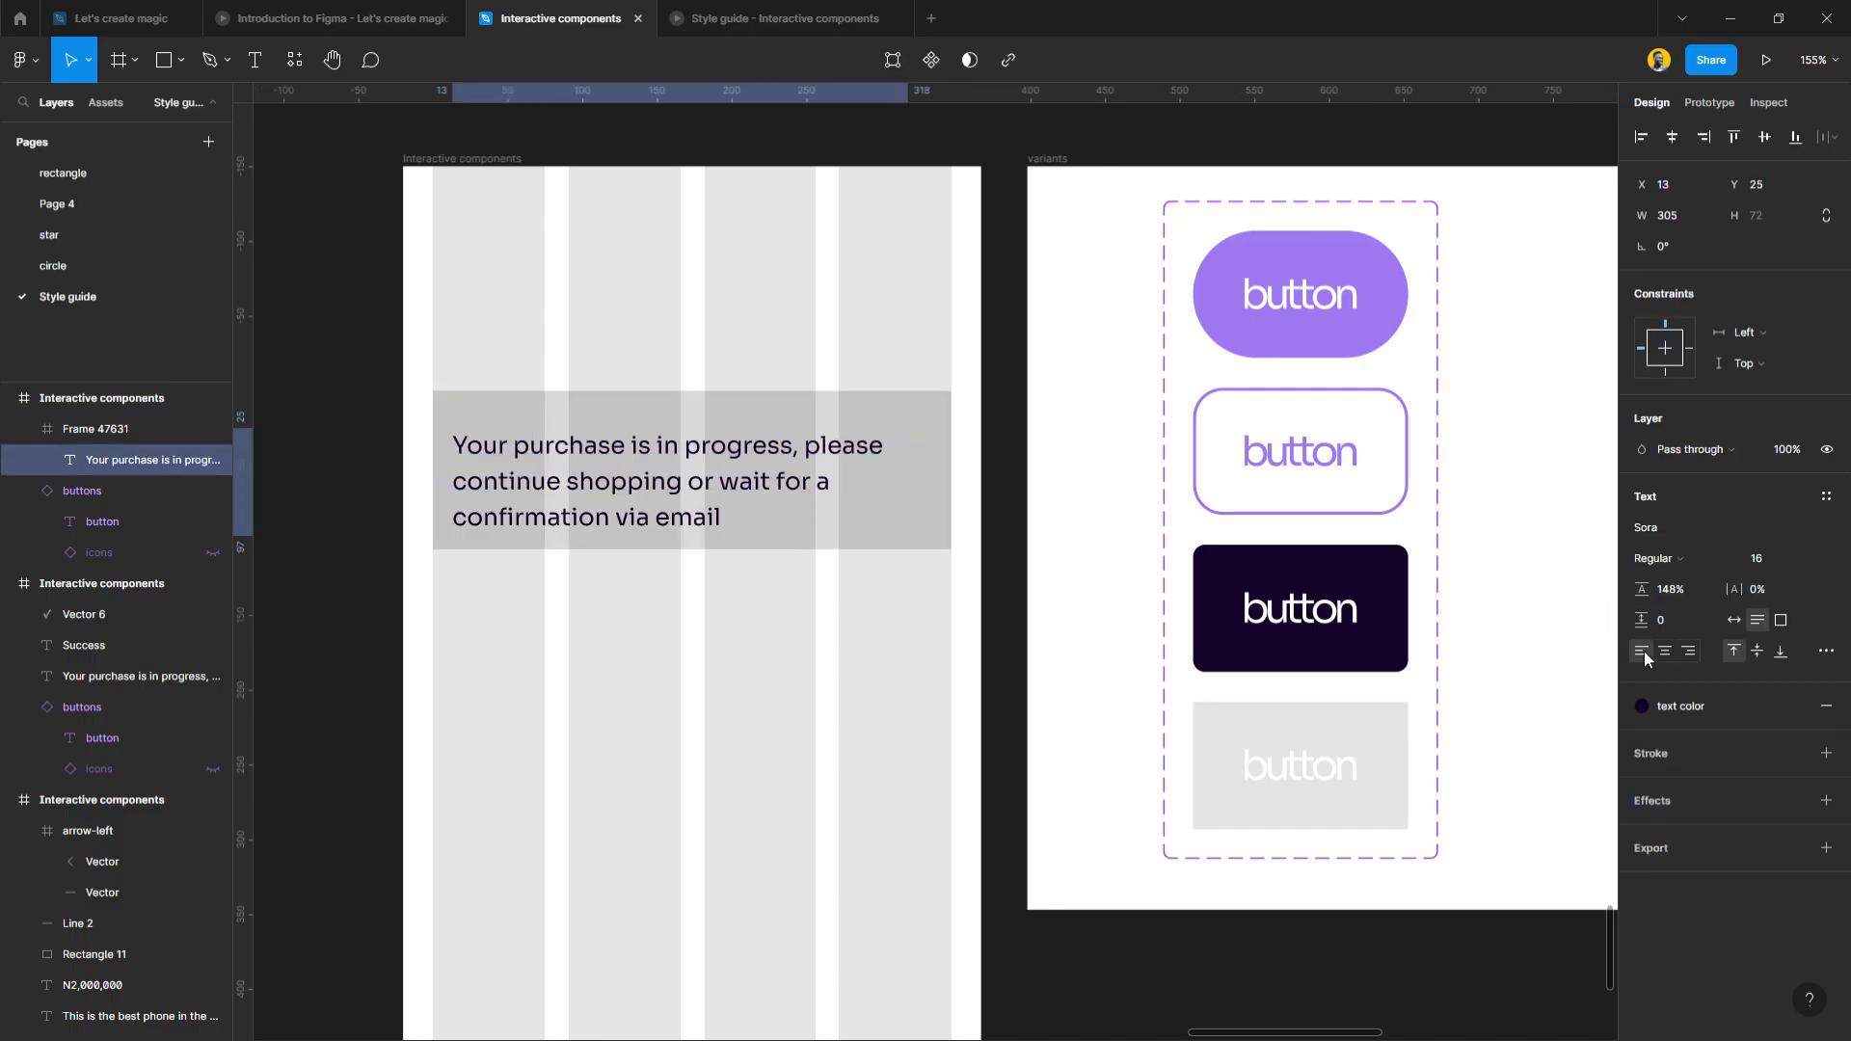
double_click(749, 462)
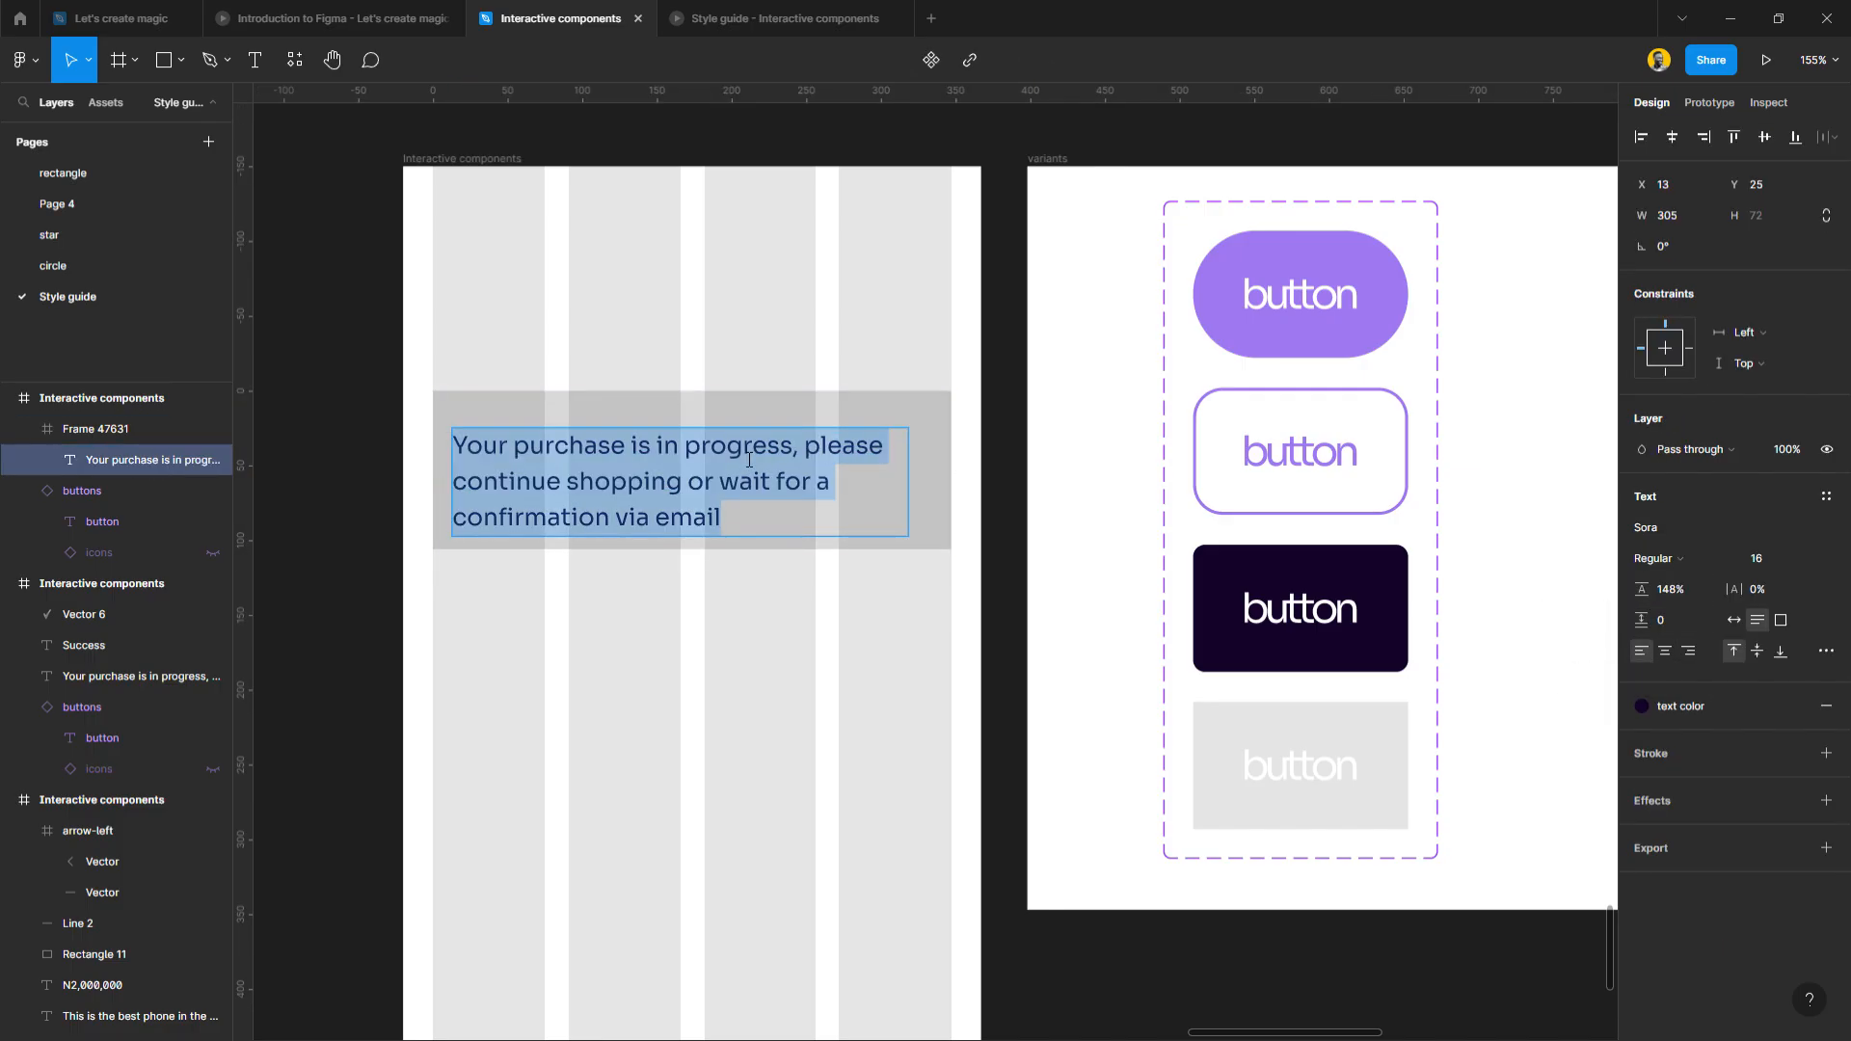
type("Email")
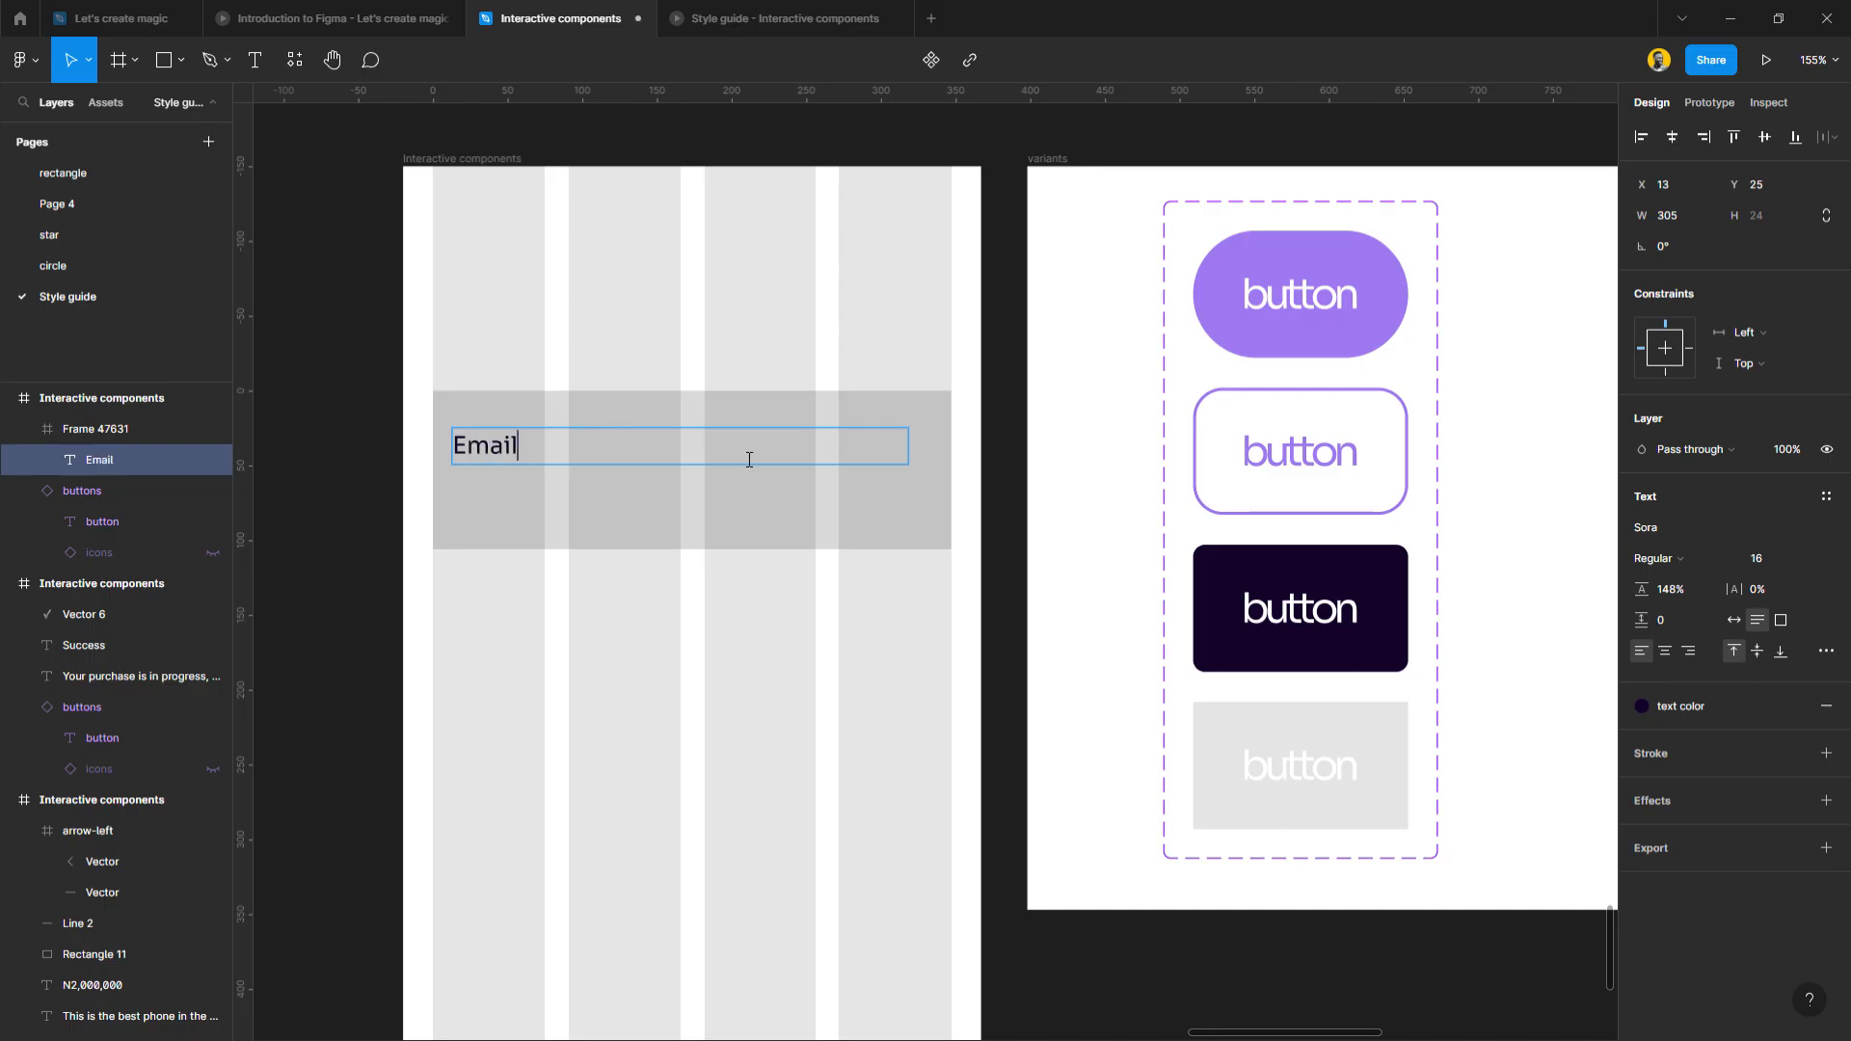
key("Escape")
left_click(628, 512)
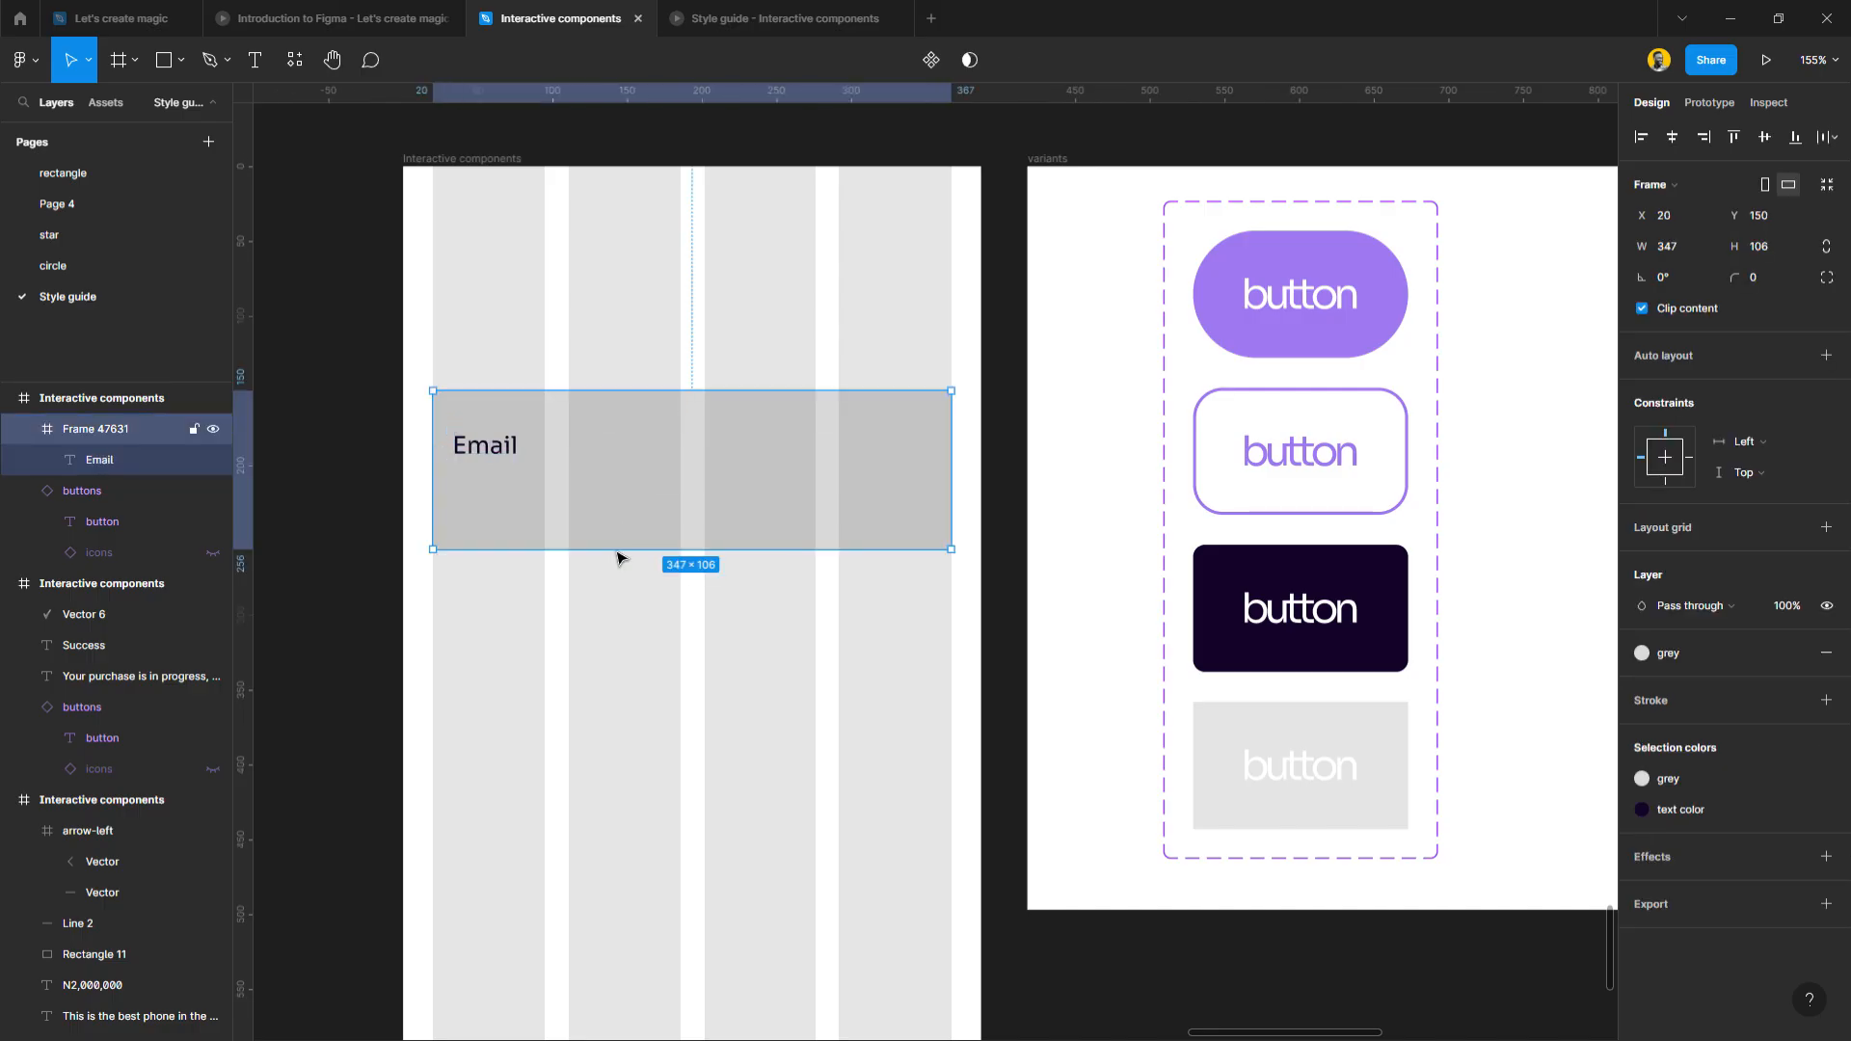
left_click(505, 459)
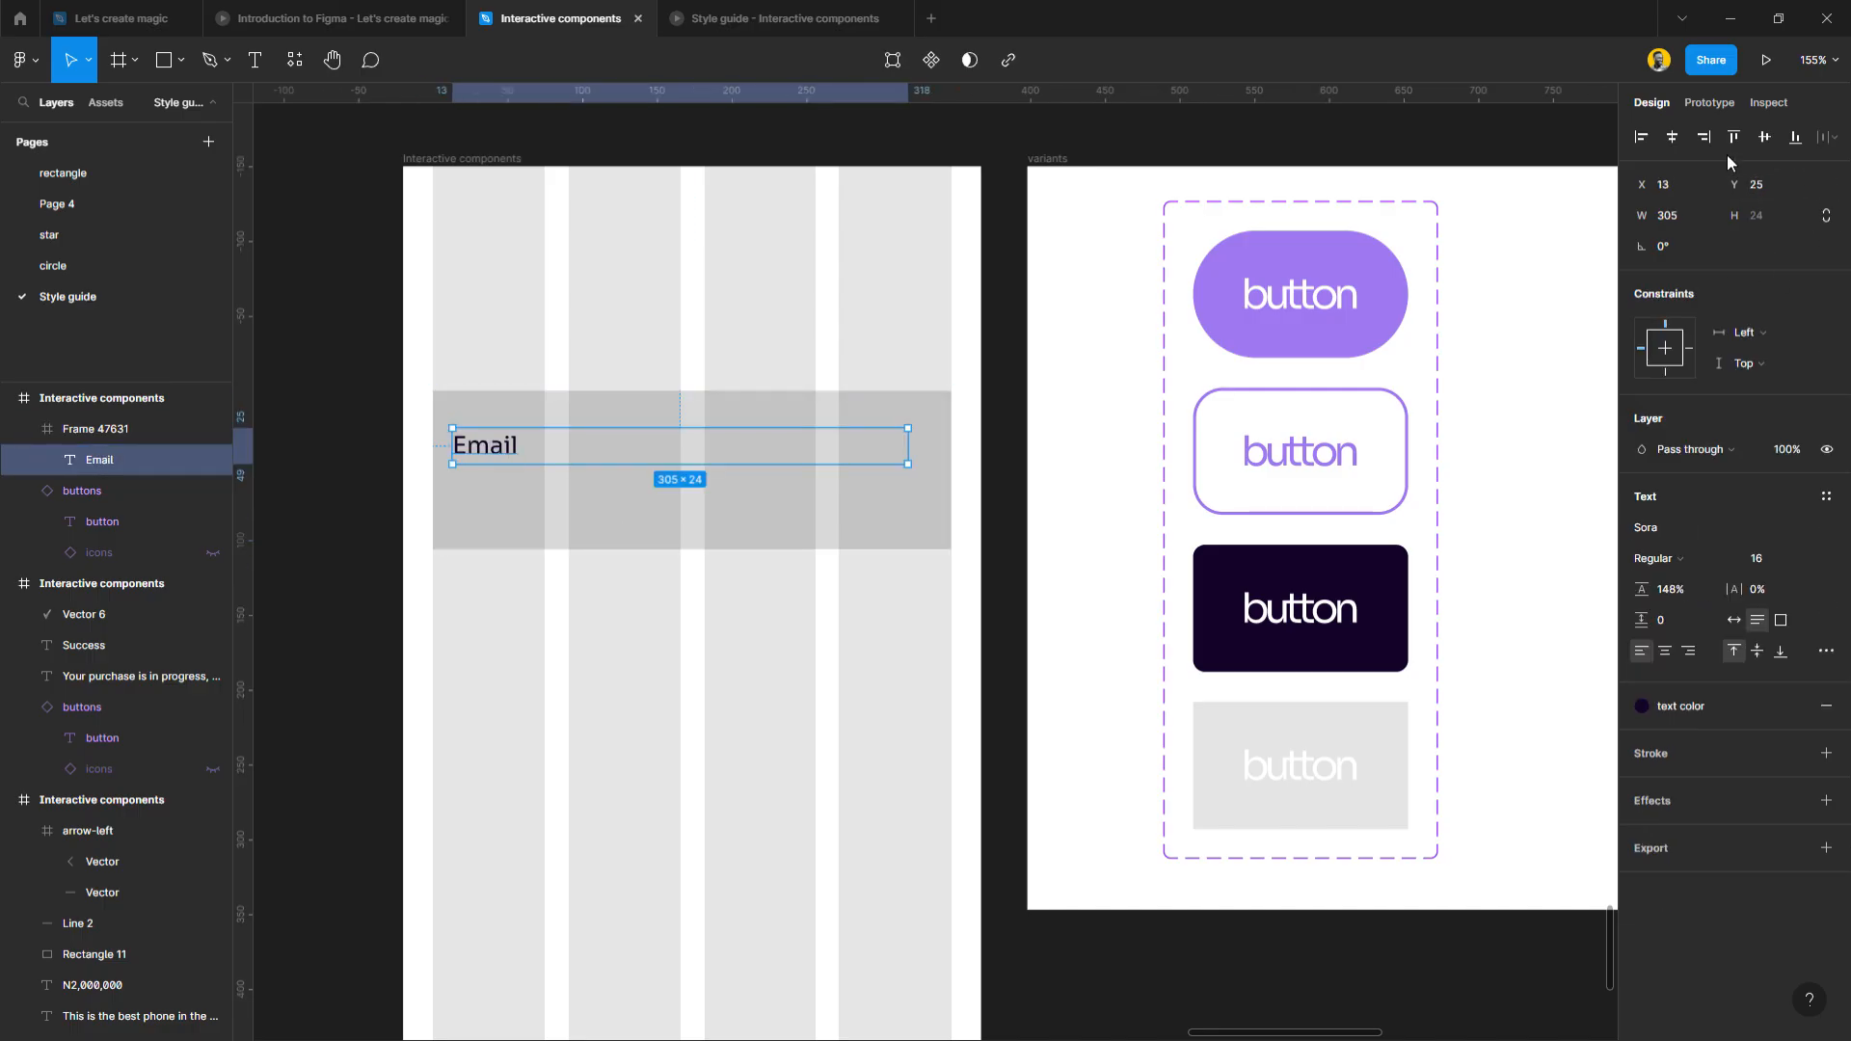
left_click(1760, 145)
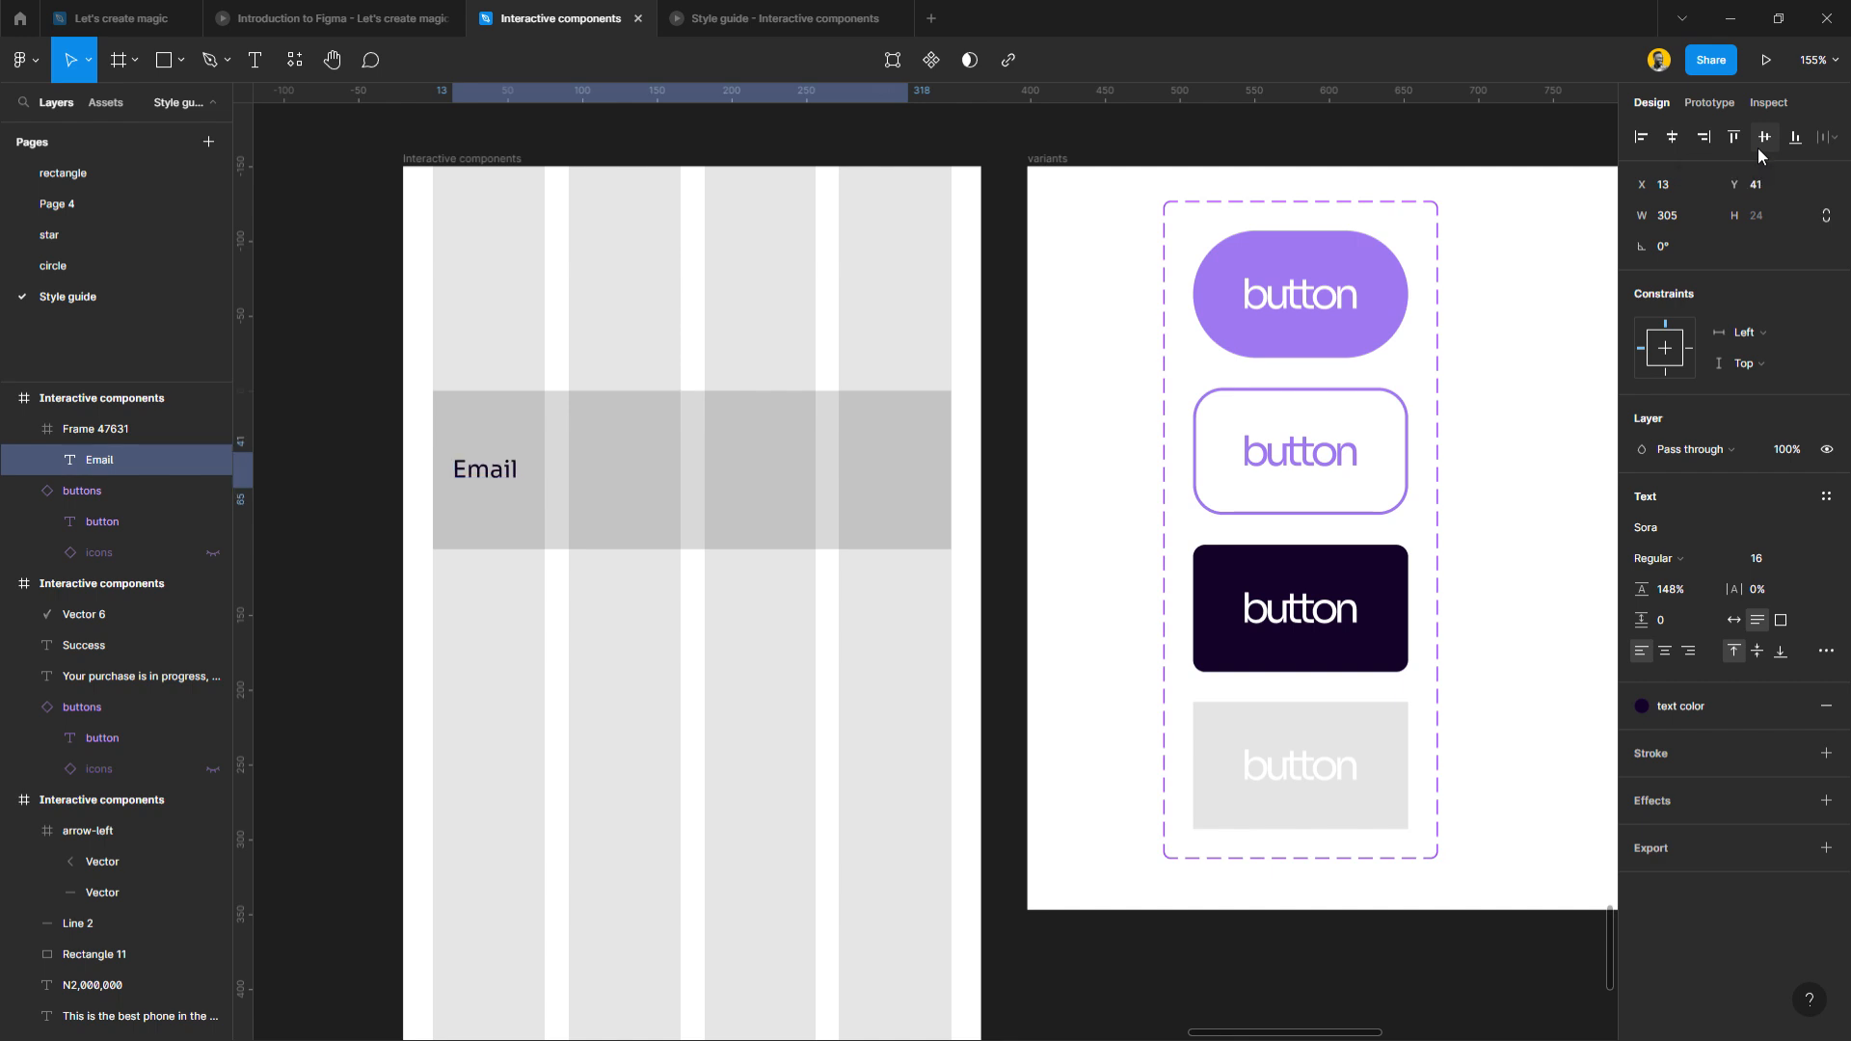
left_click(1672, 362)
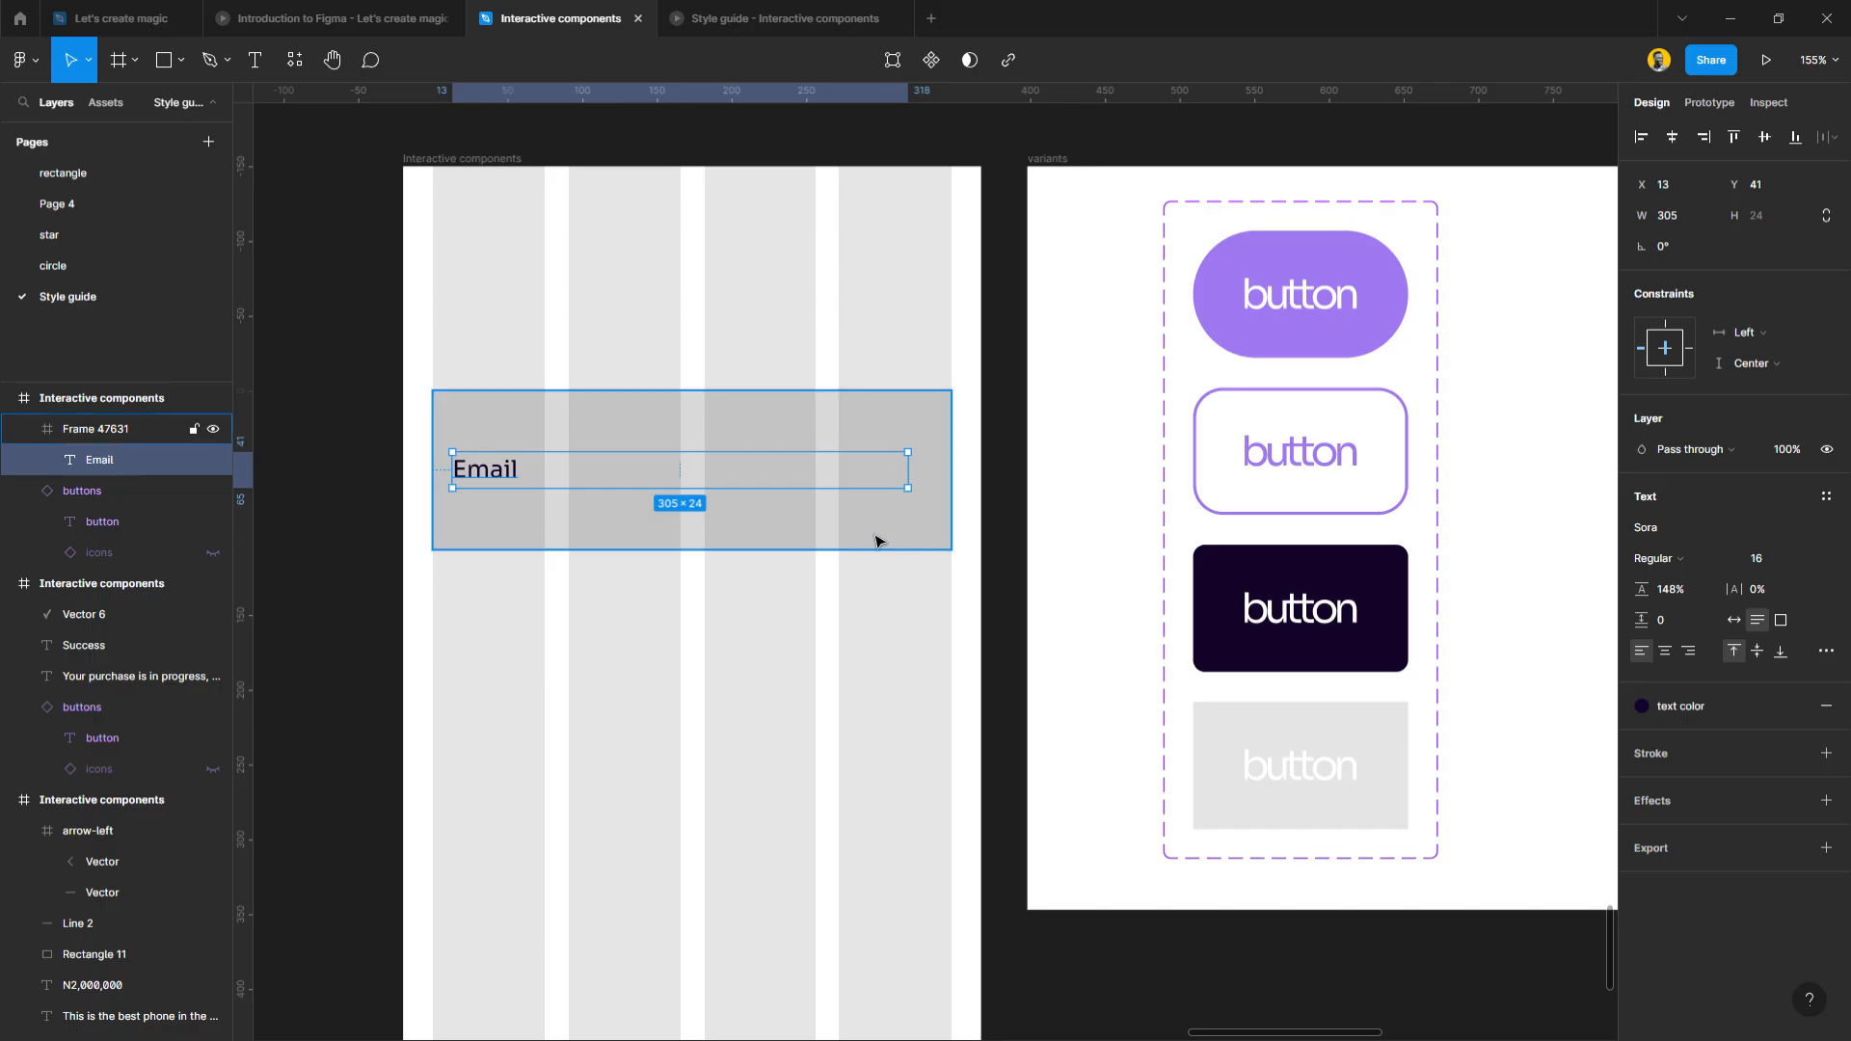
Shorten the grey Email frame to a slim field with a 200 corner radius.
left_click(721, 539)
left_click_drag(705, 563, 699, 481)
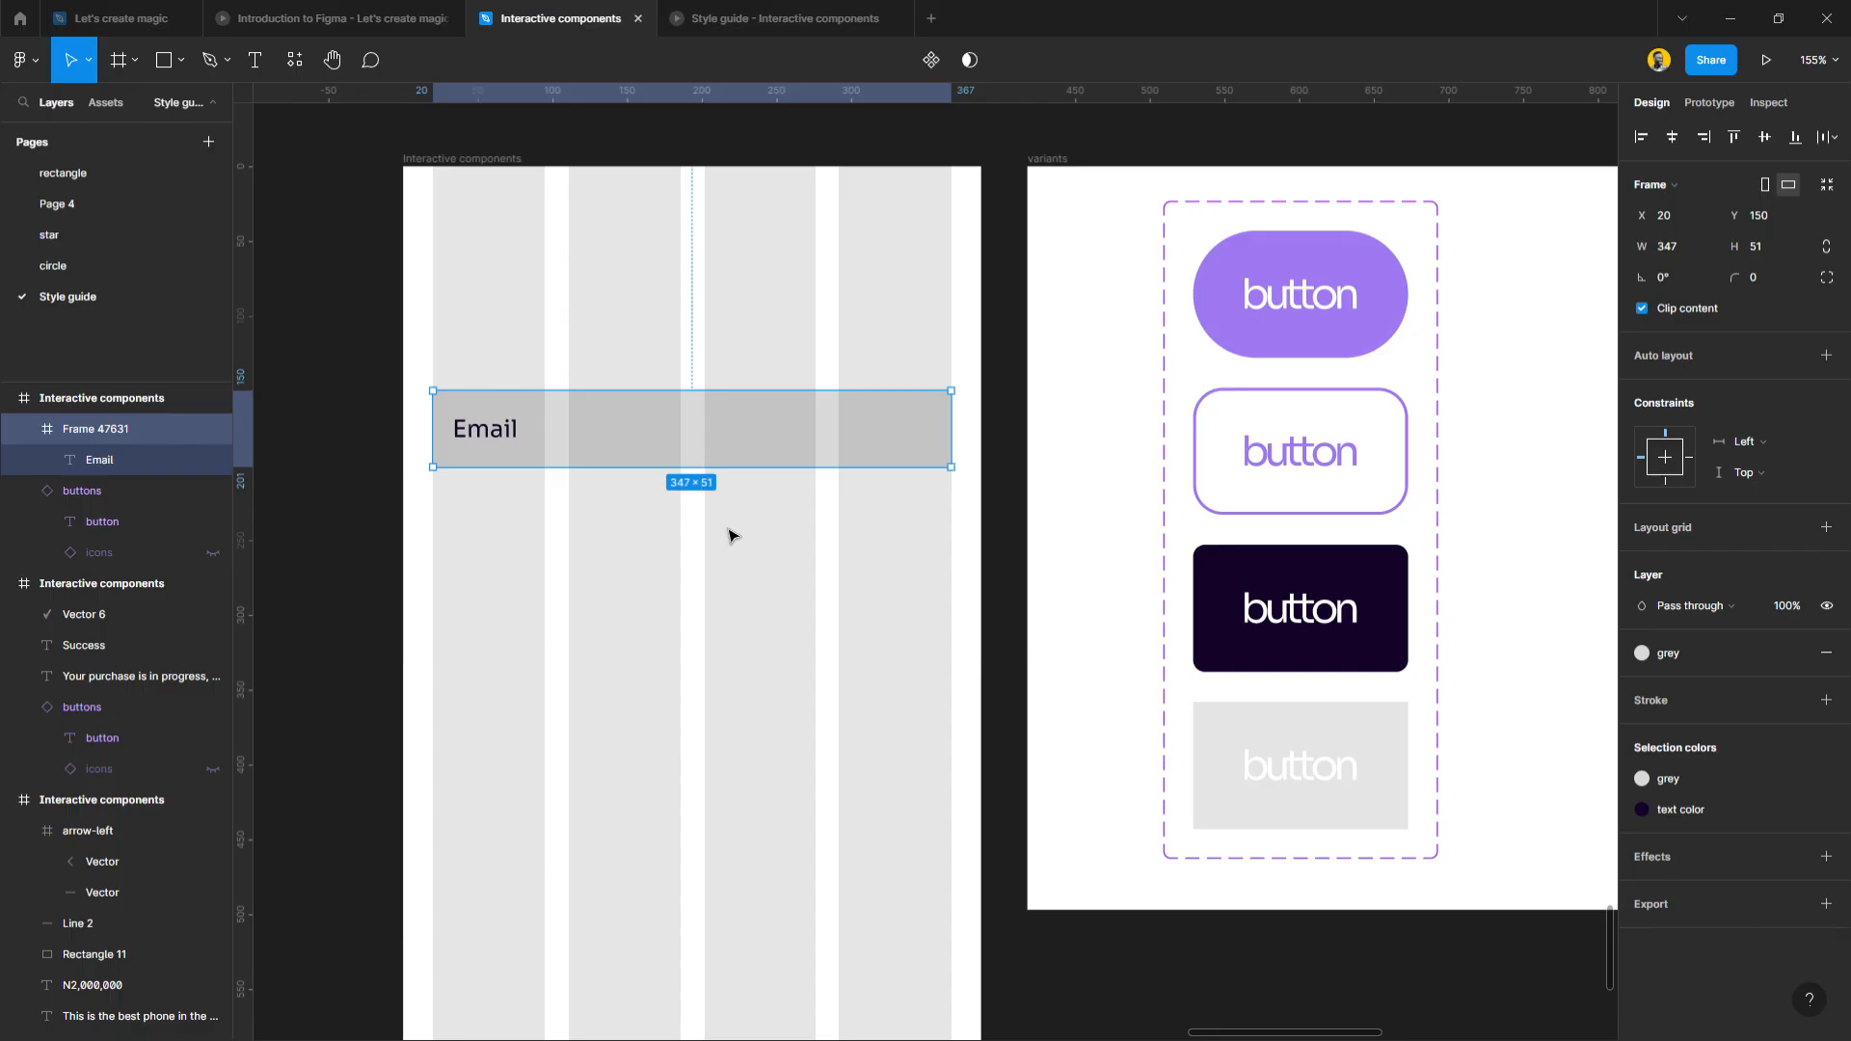
left_click(651, 613)
left_click(557, 439)
left_click(1766, 287)
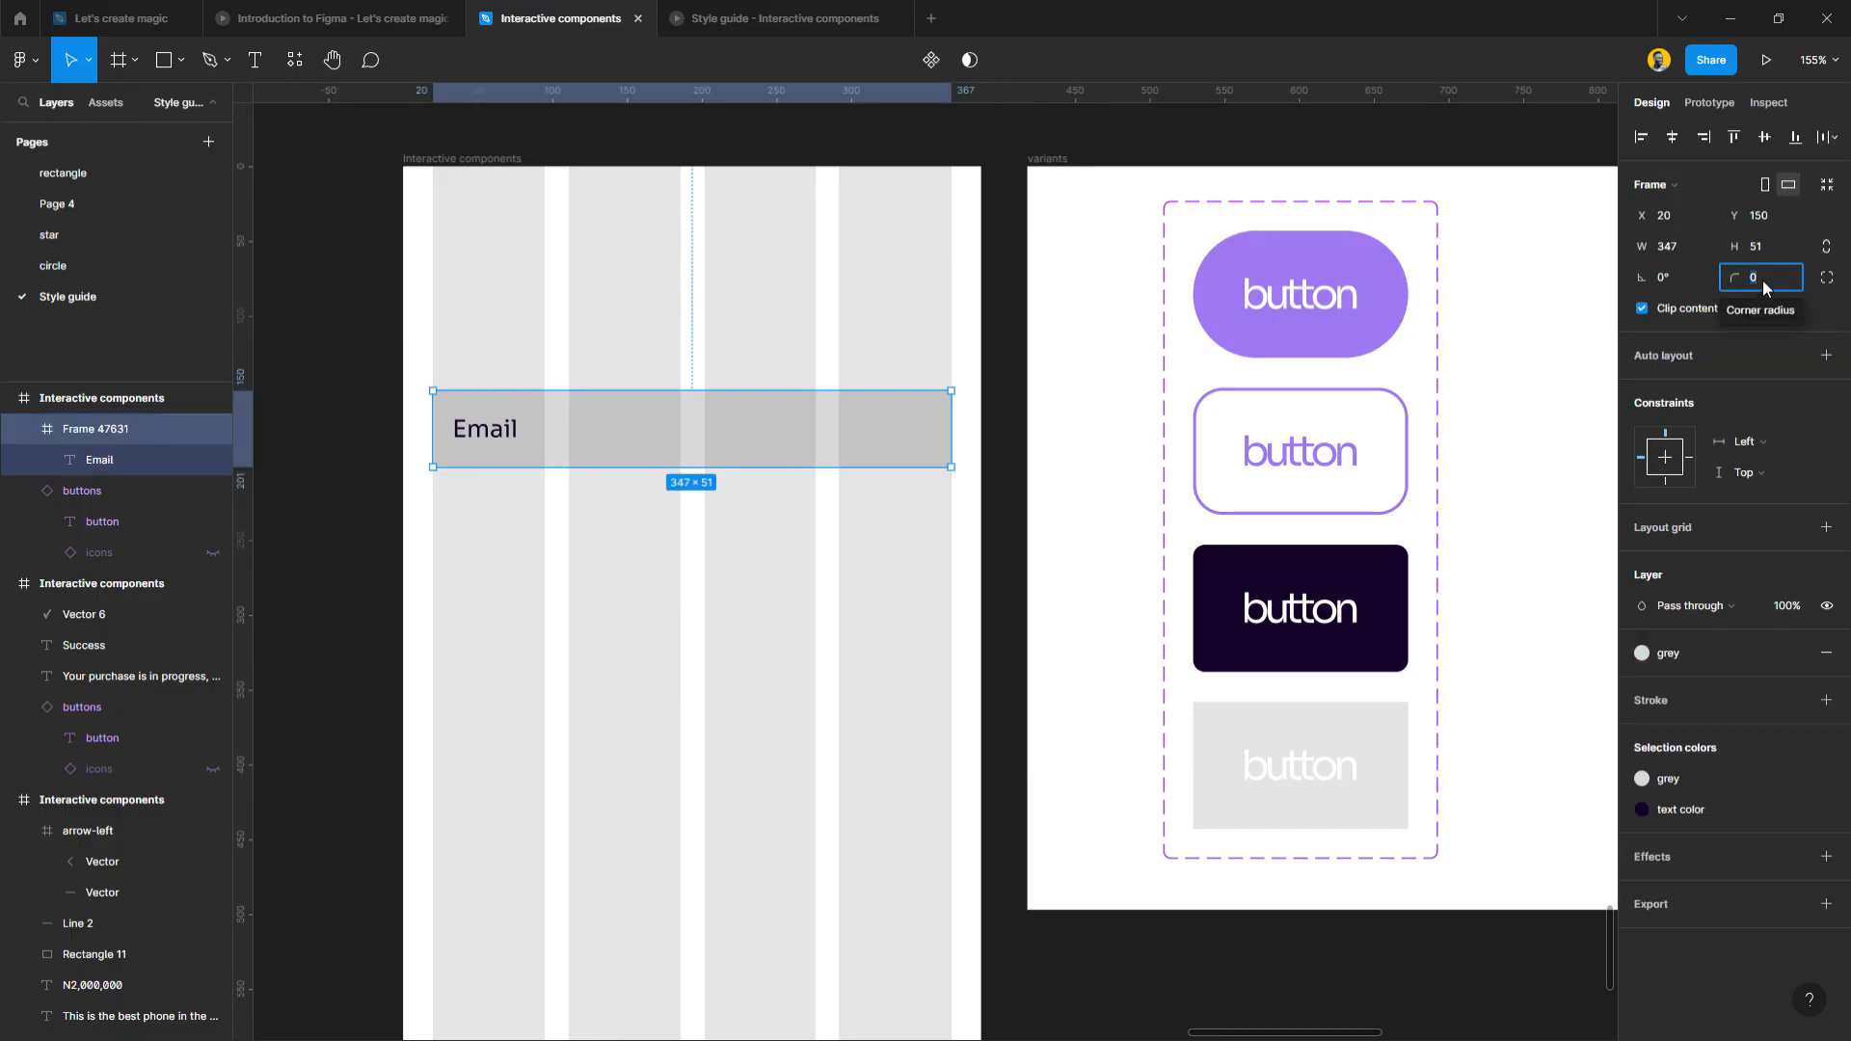
type("200")
key("Return")
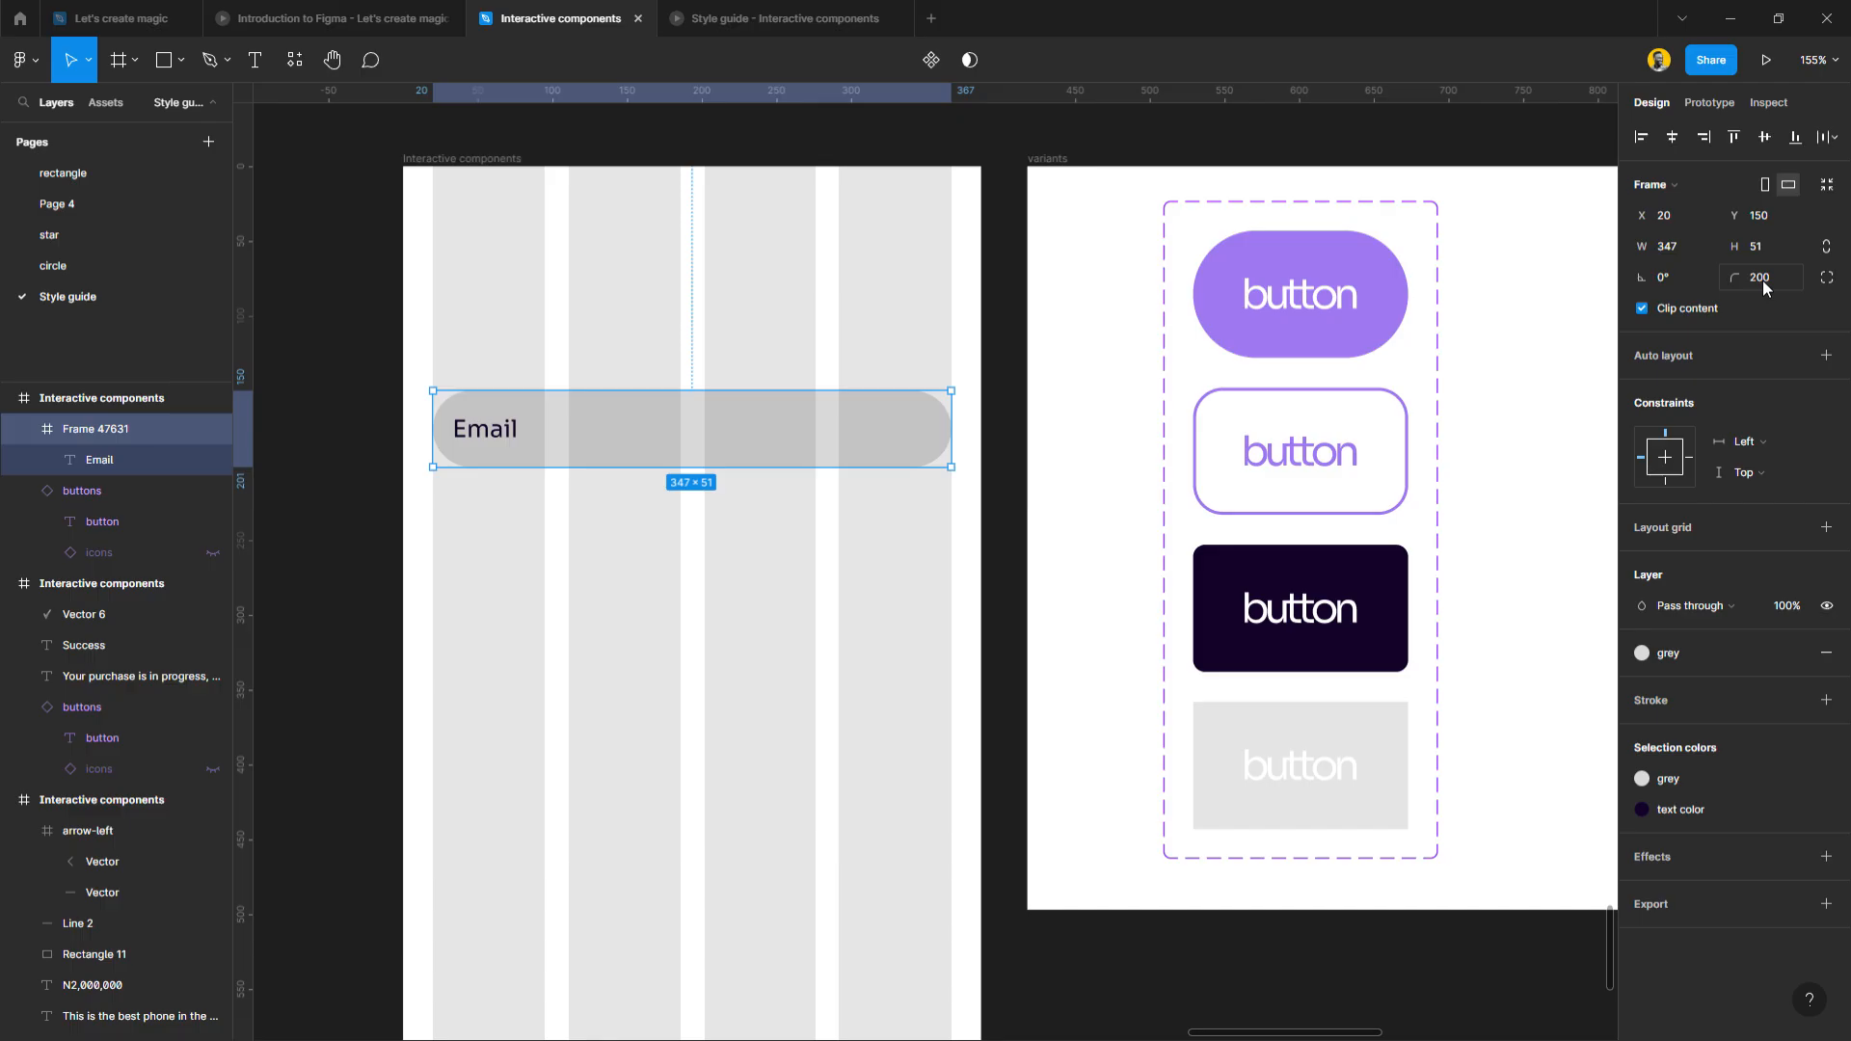
Nudge the Email text right, fit its box, and copy it as a label above the field.
left_click(501, 444)
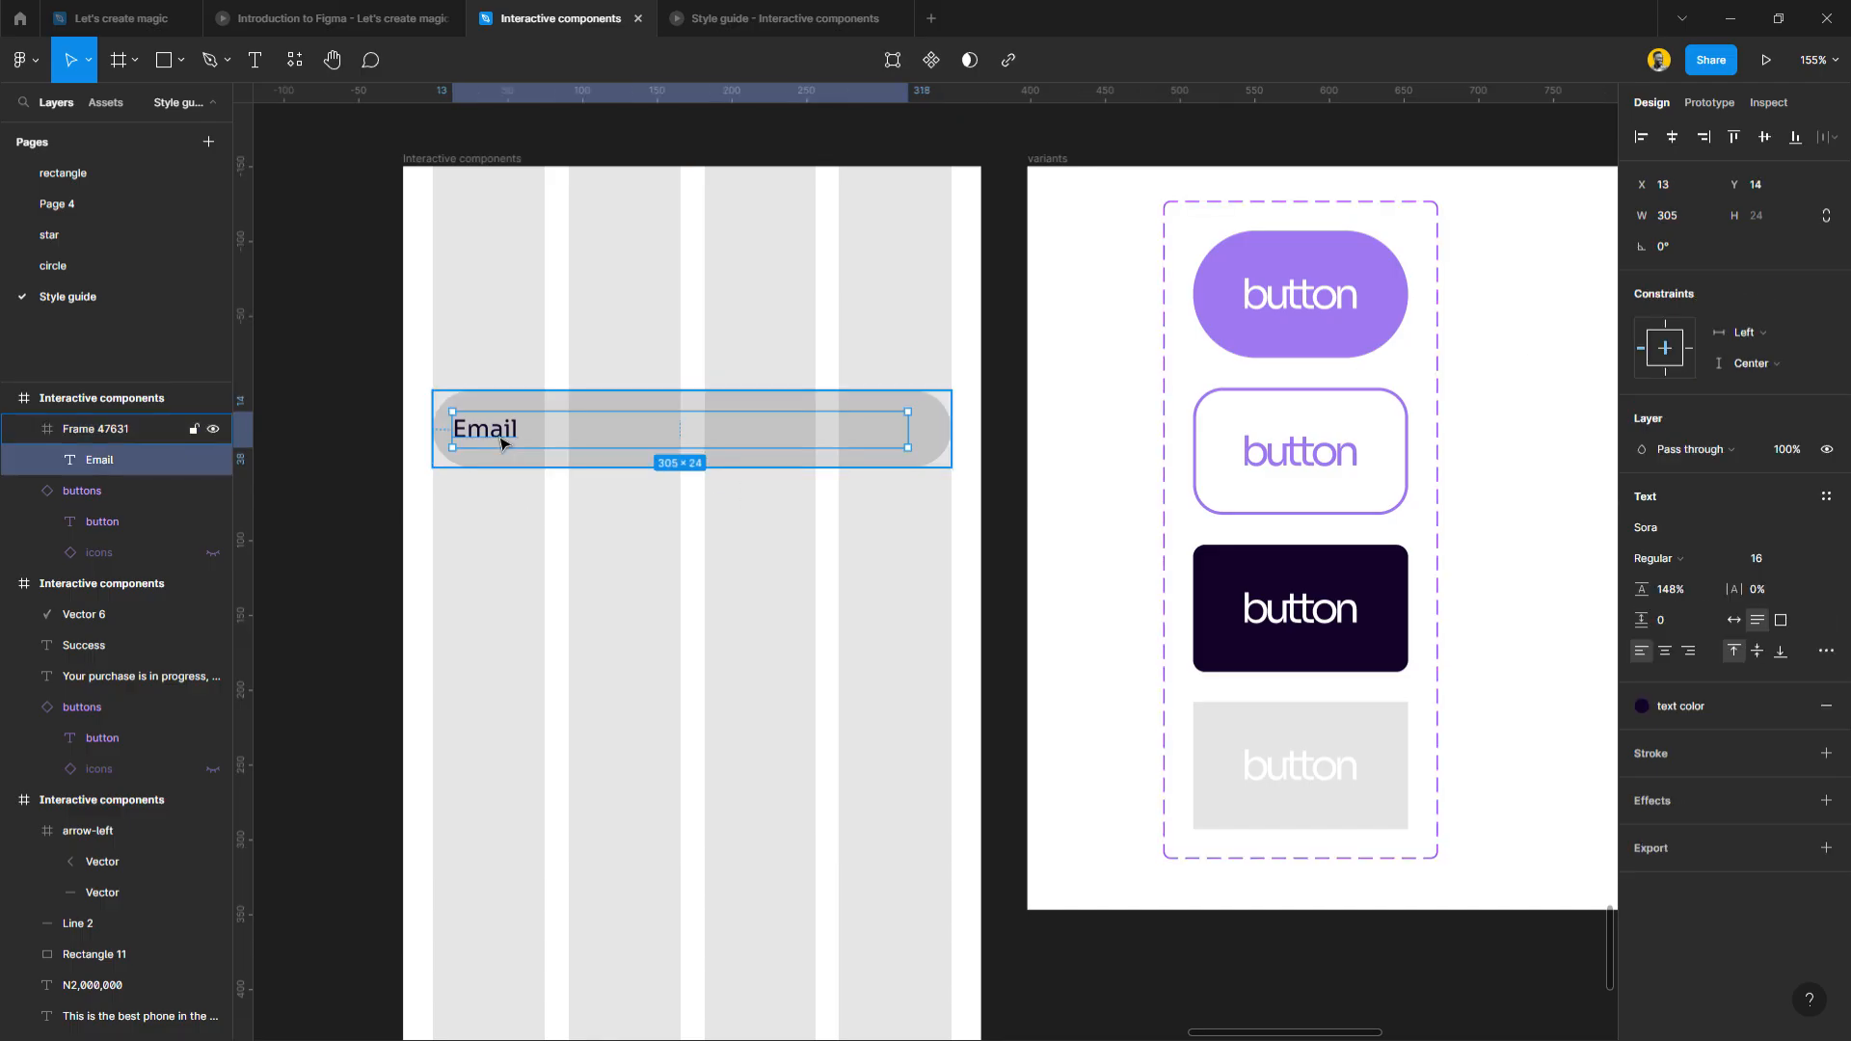
left_click_drag(502, 443, 513, 441)
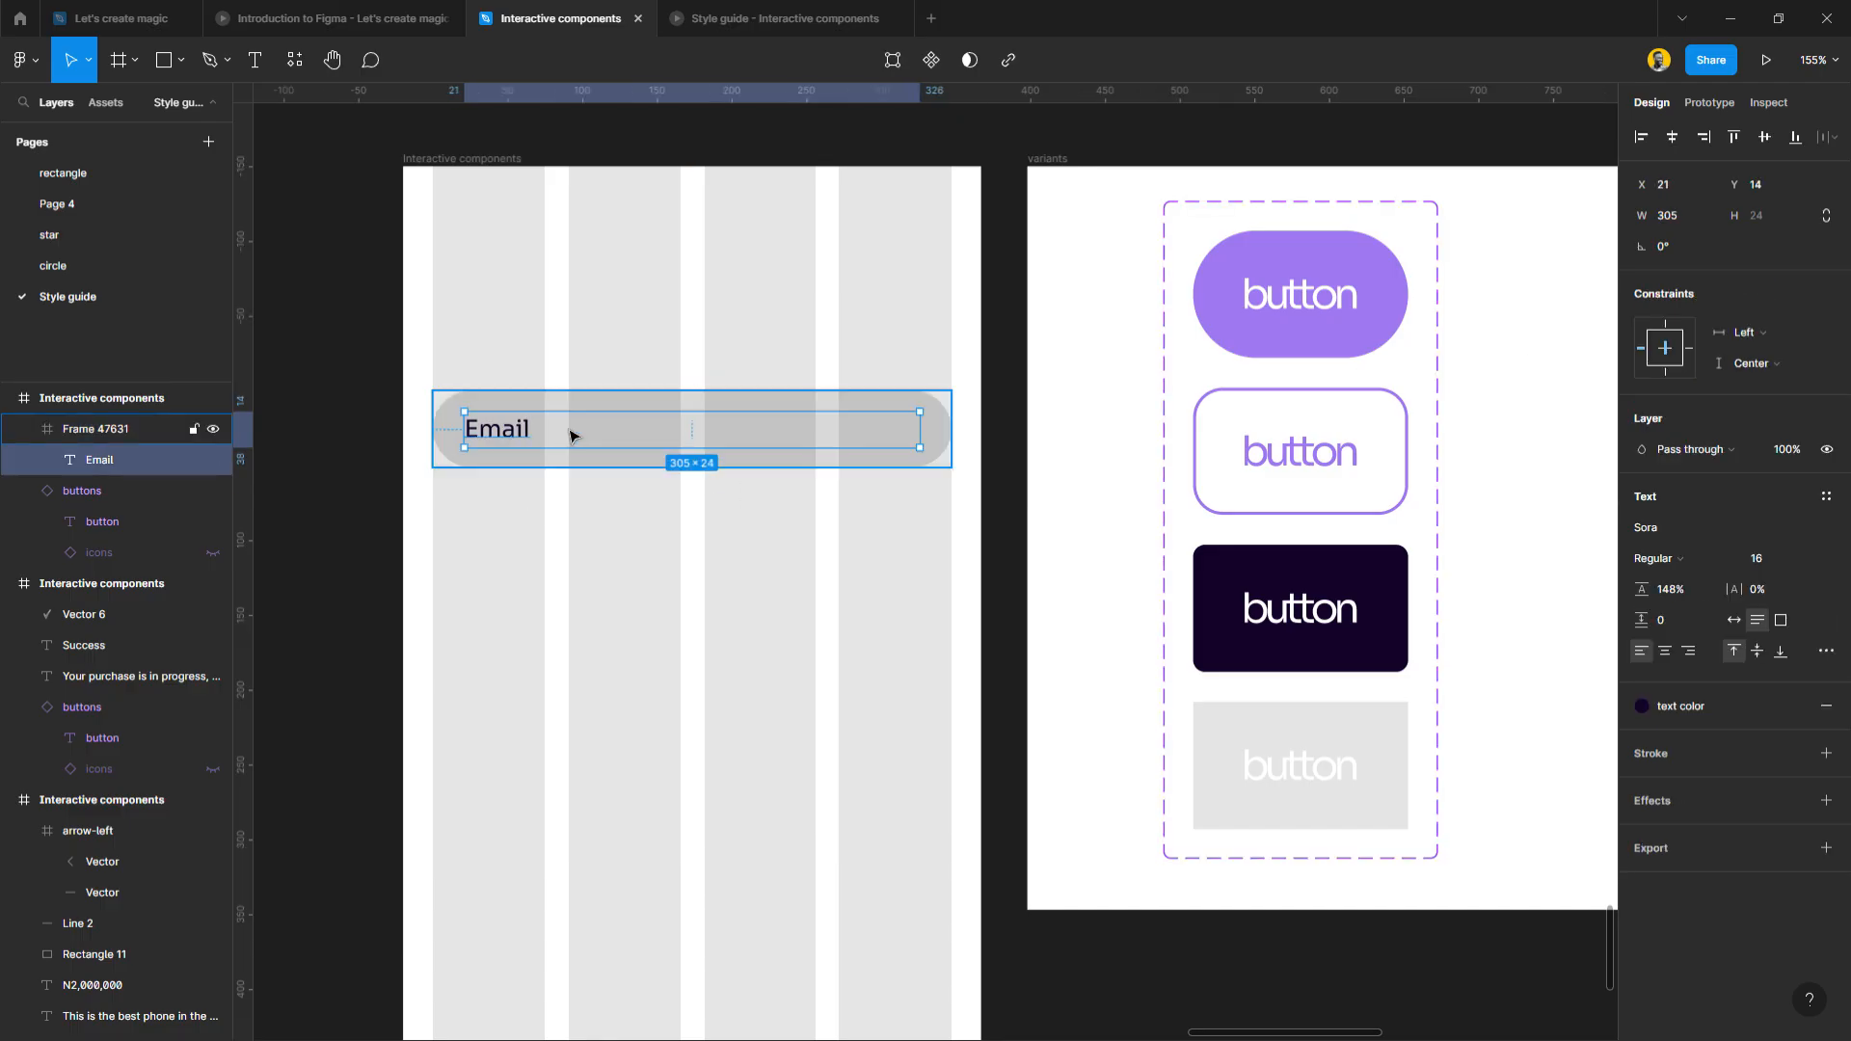
left_click(1733, 620)
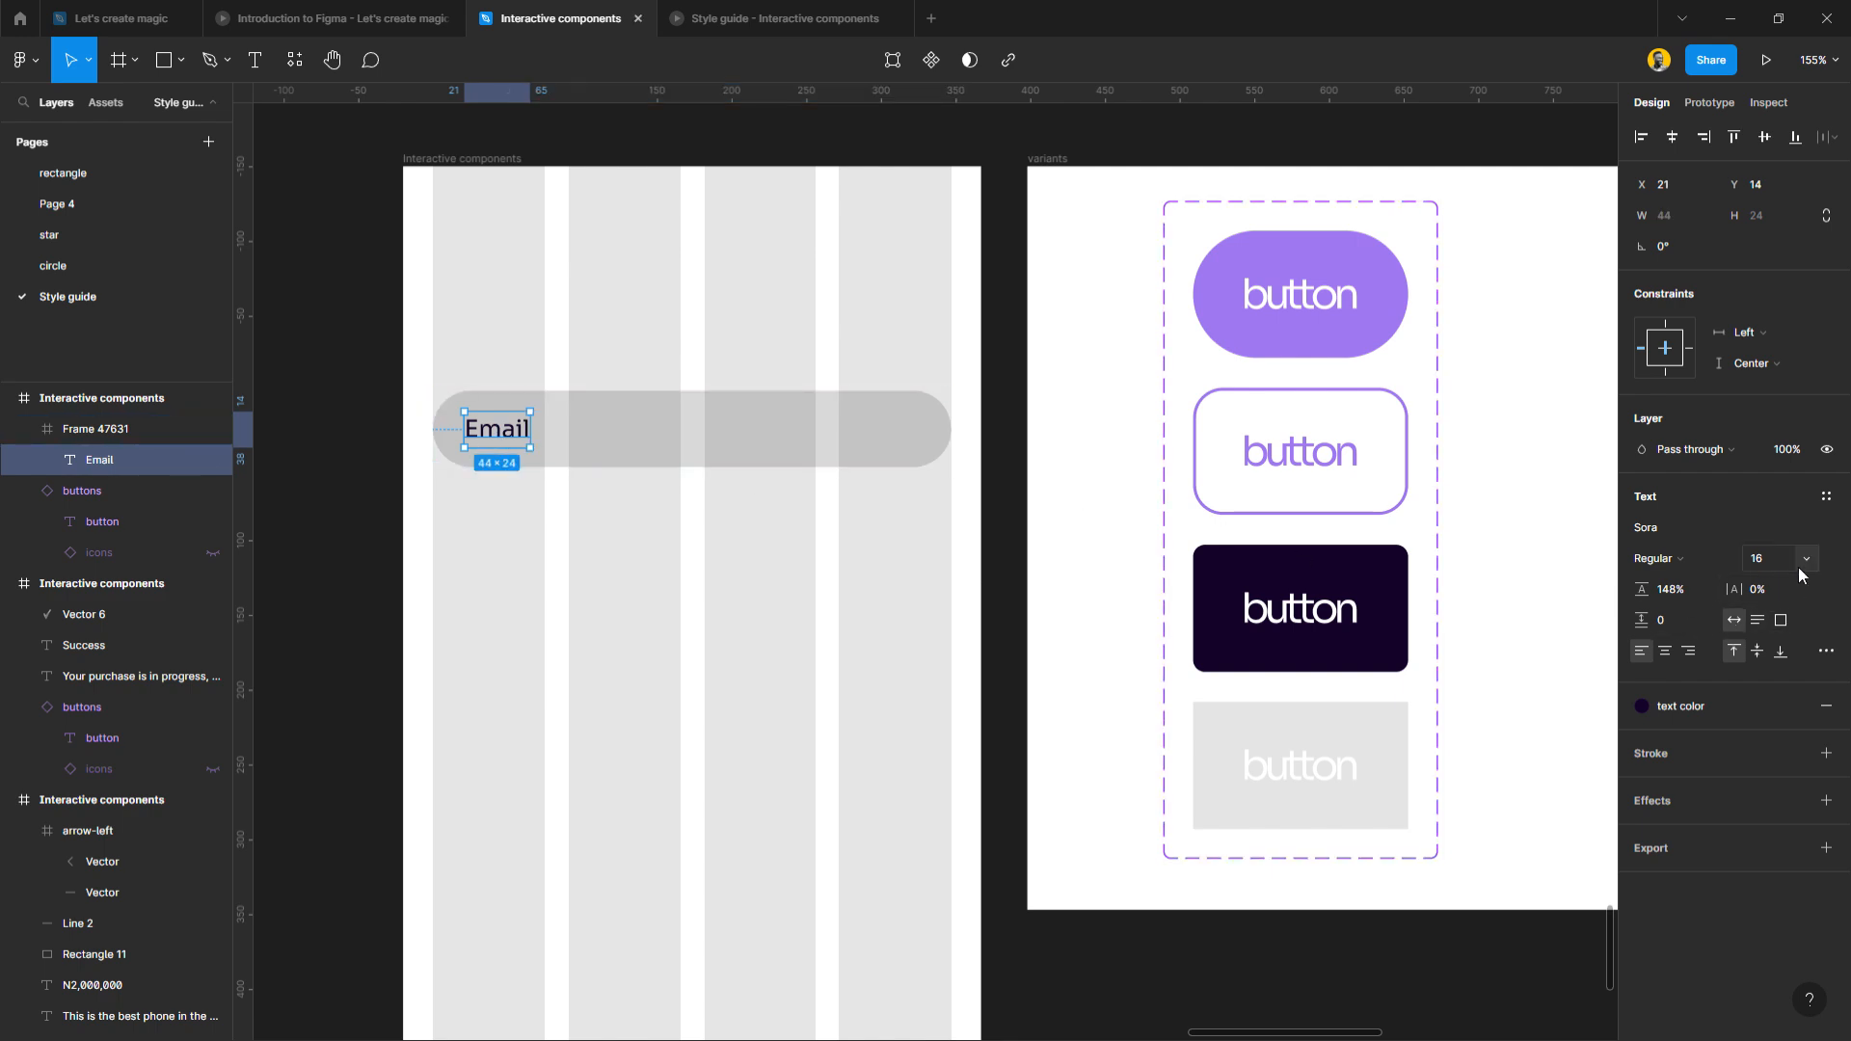
left_click_drag(500, 430, 471, 369)
left_click(615, 414, "shift")
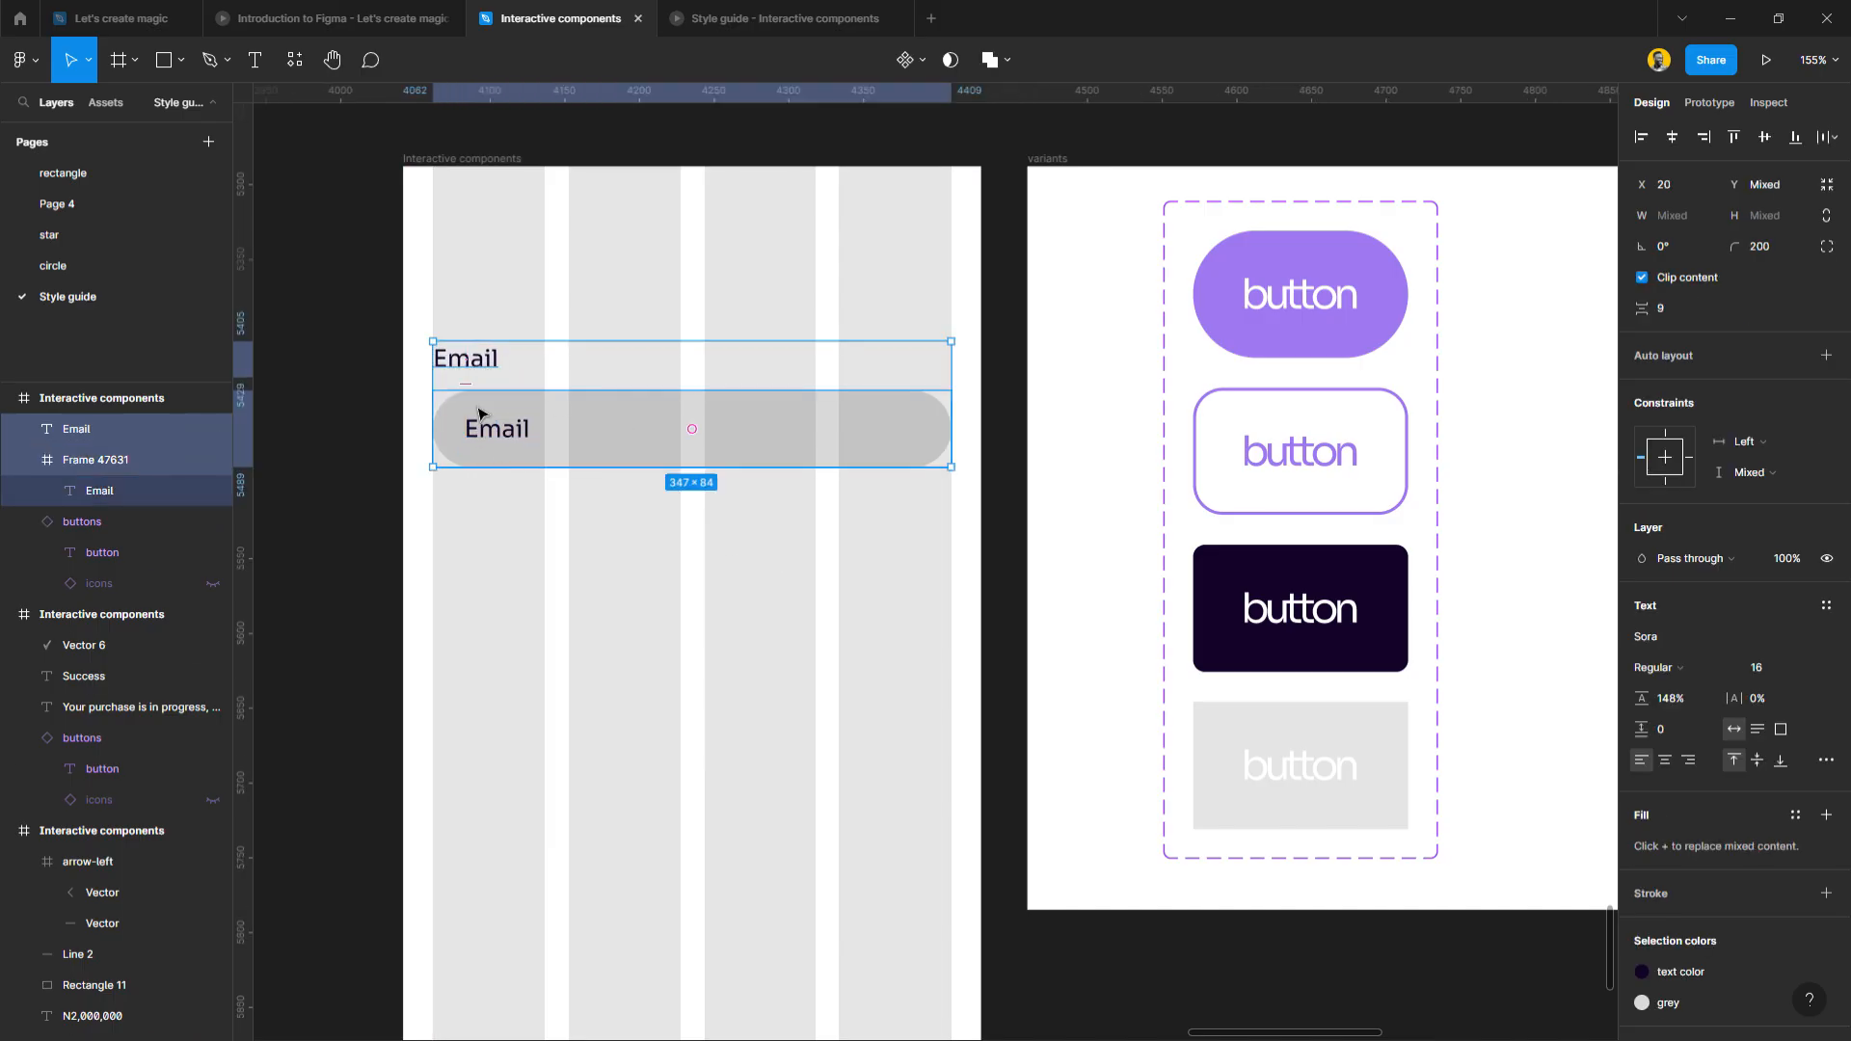
Wrap the Email label and field in auto layout with 16 spacing.
left_click(1671, 317)
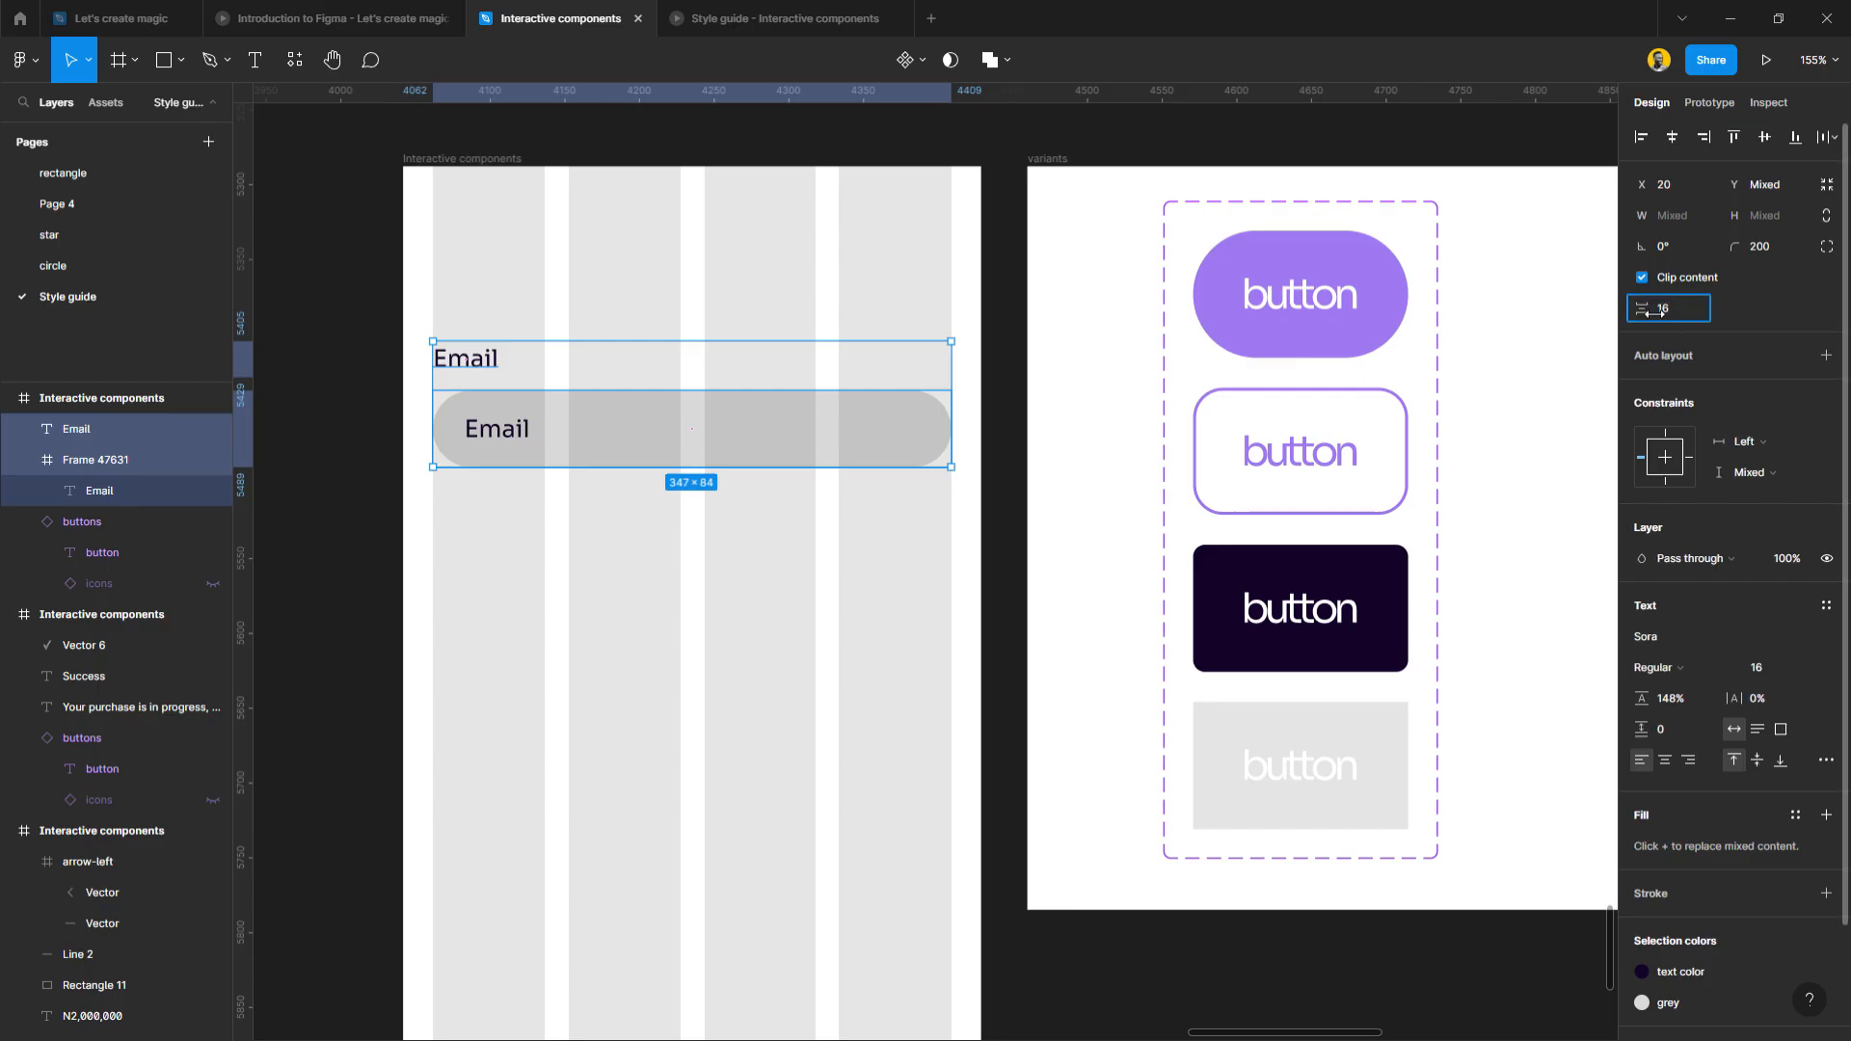
type("16")
key("Return")
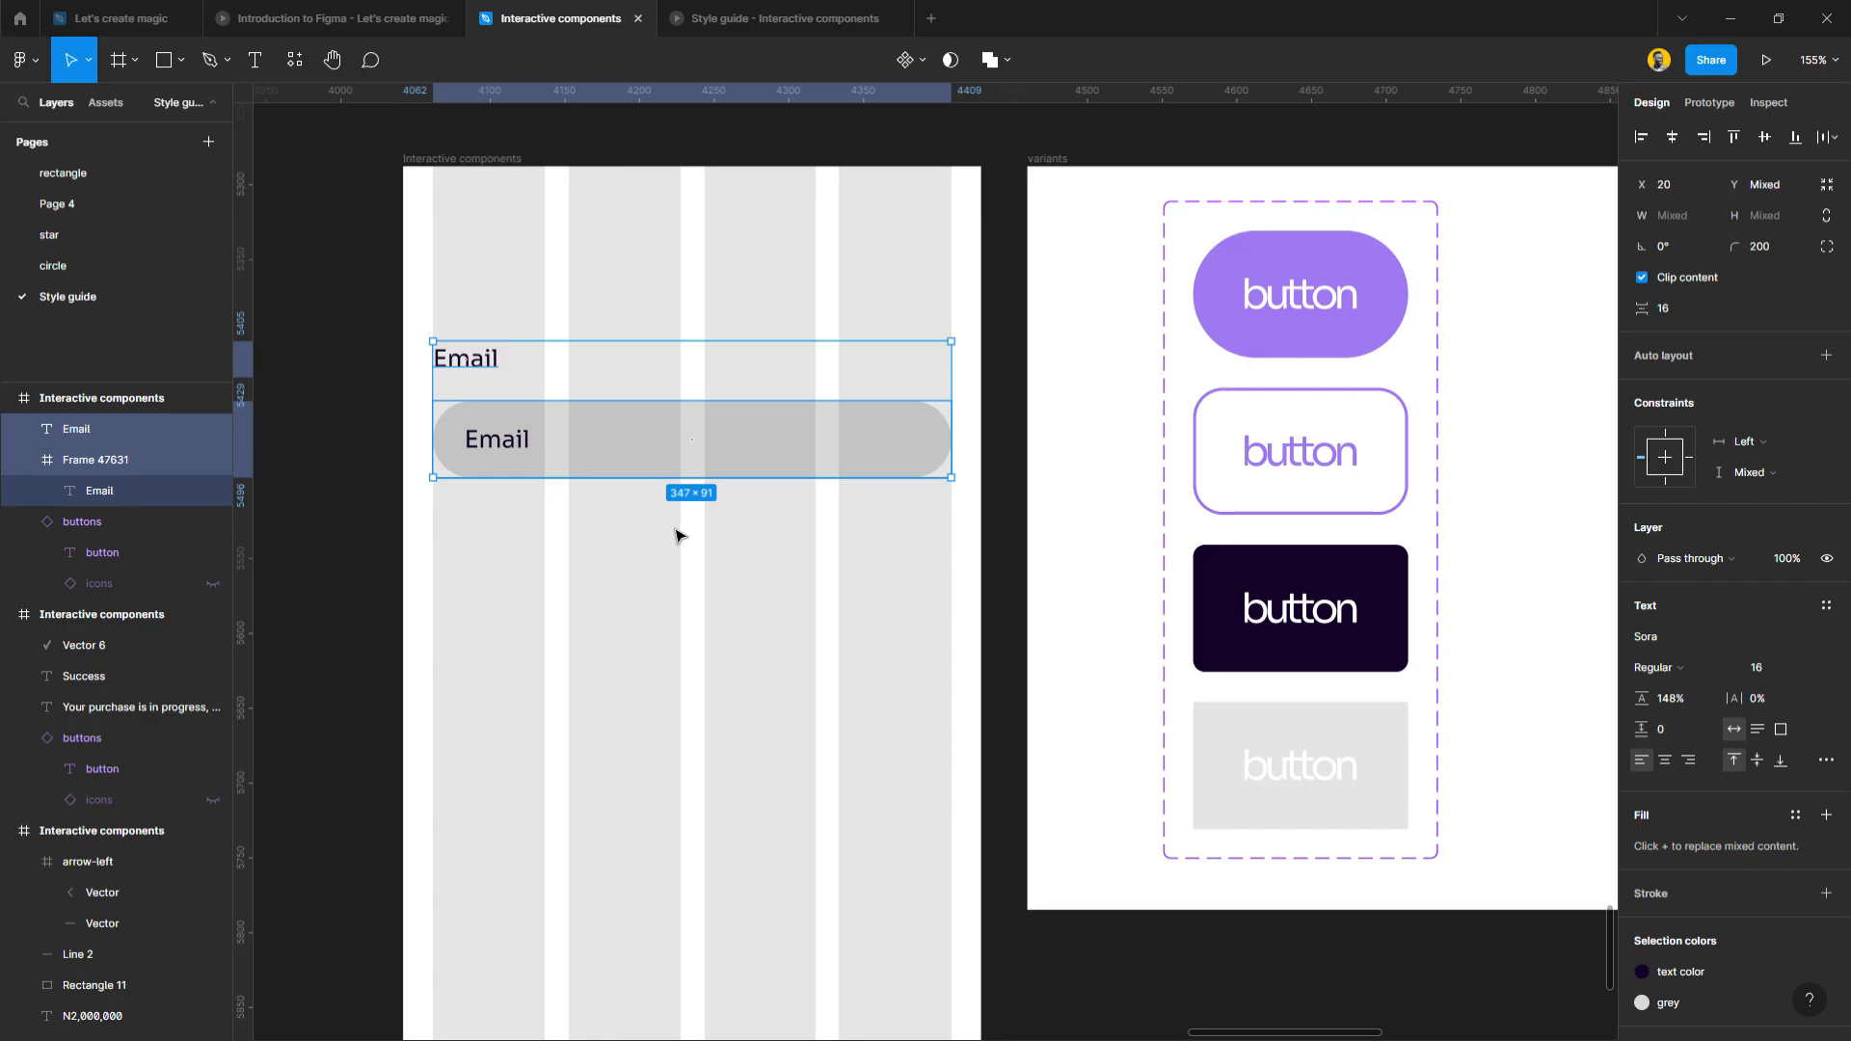
left_click(1827, 356)
left_click(674, 598)
left_click(607, 469)
left_click(616, 504)
left_click(607, 472)
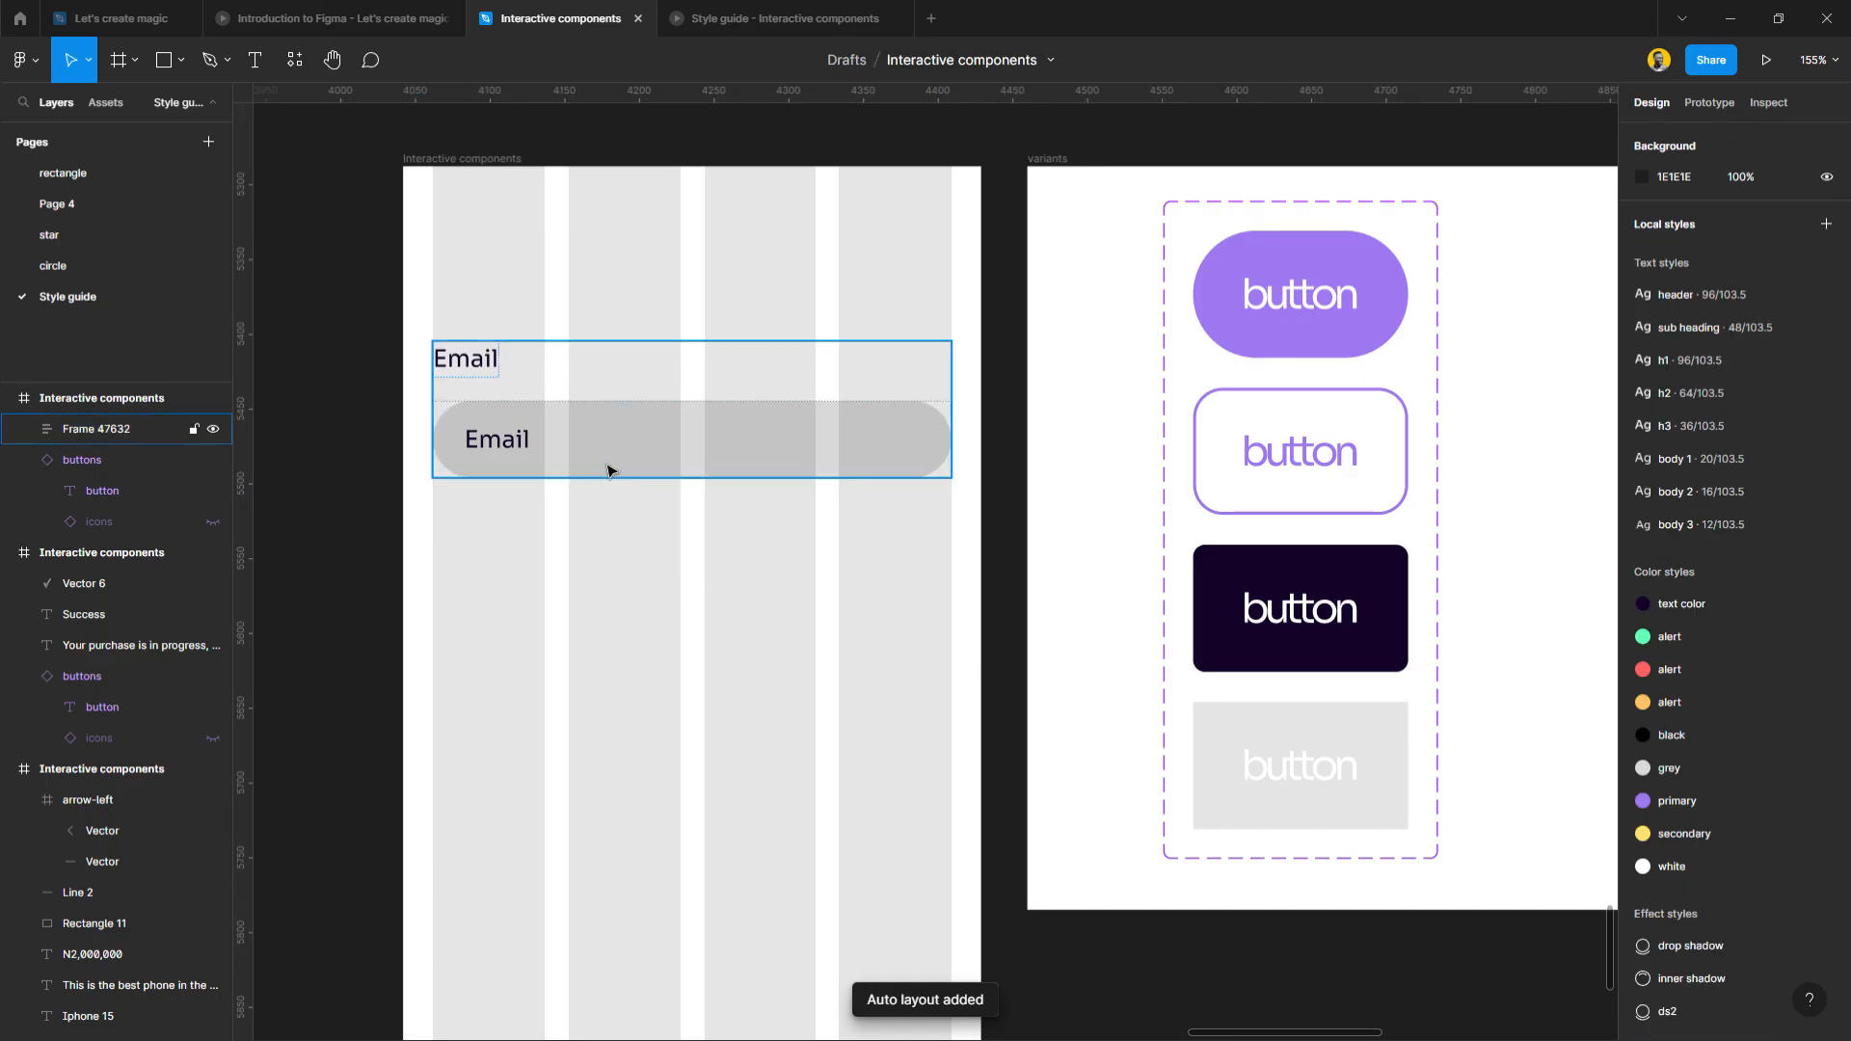
Replace the field's placeholder with 'eg' followed by a sample e-mail address.
double_click(505, 450)
double_click(505, 450)
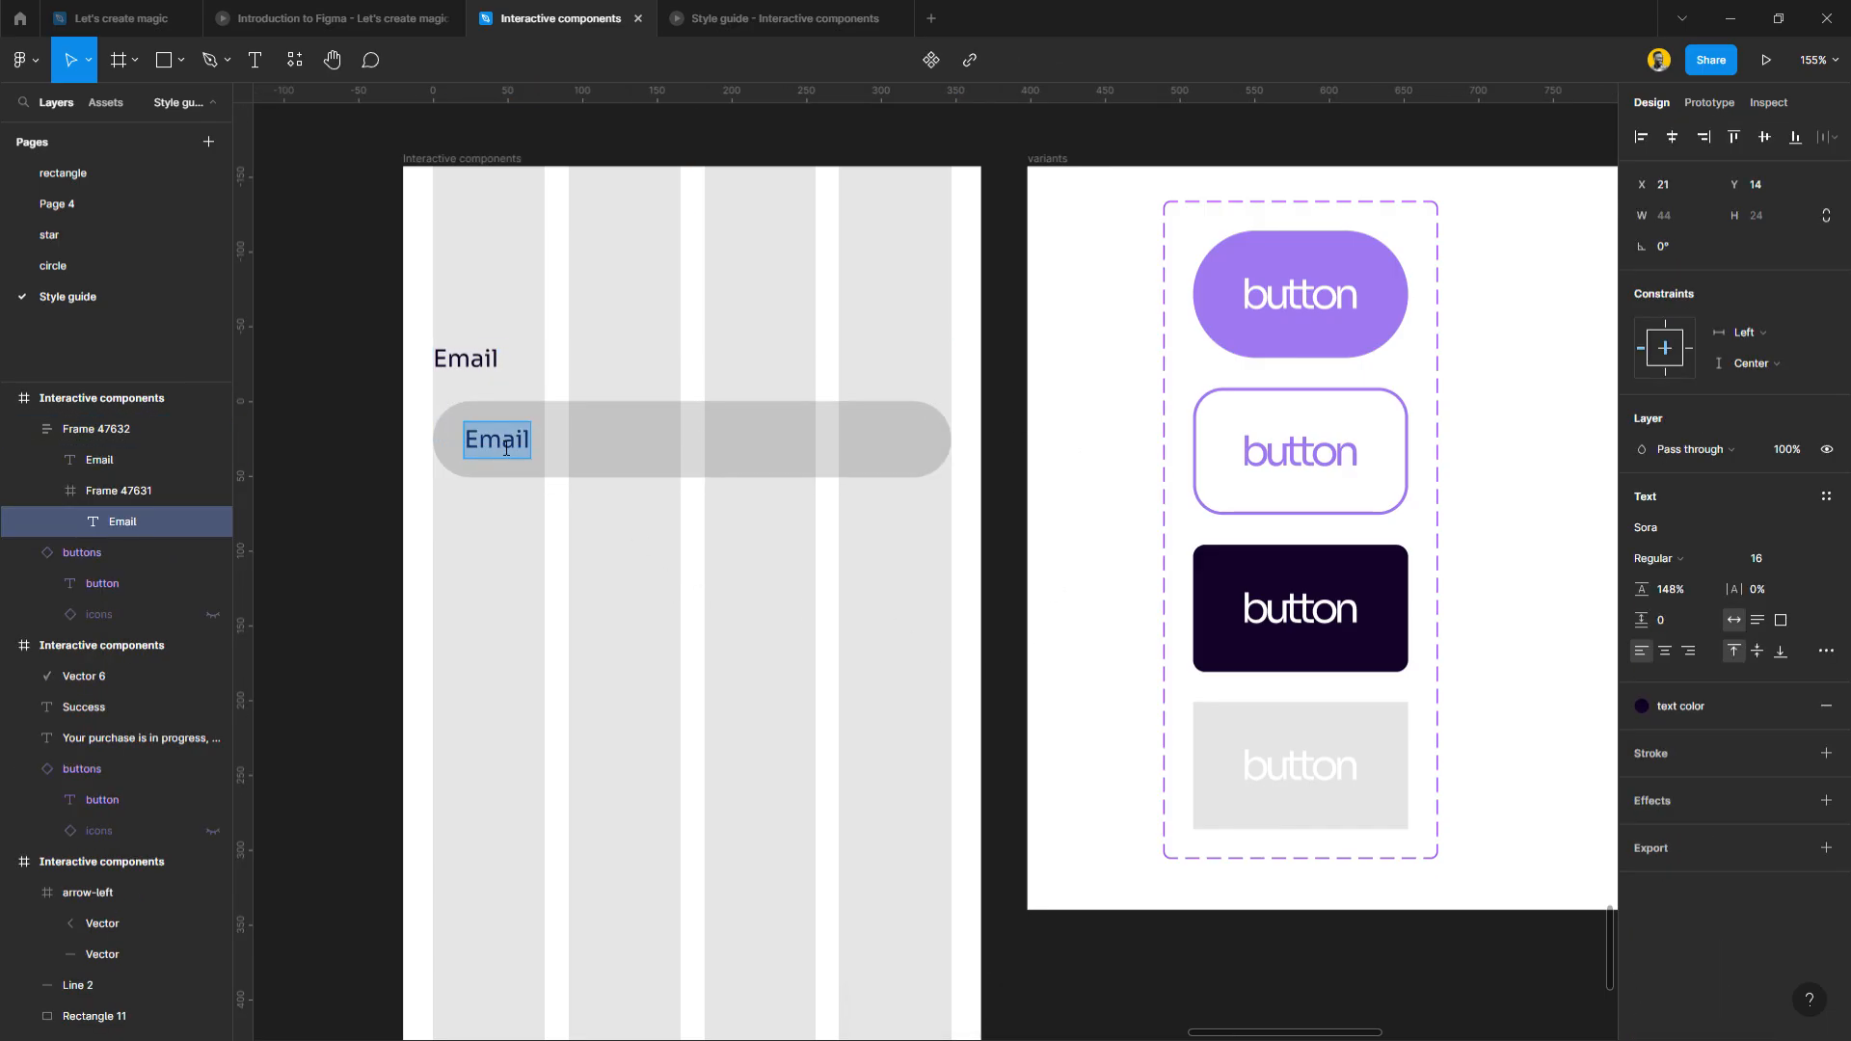
type("eg")
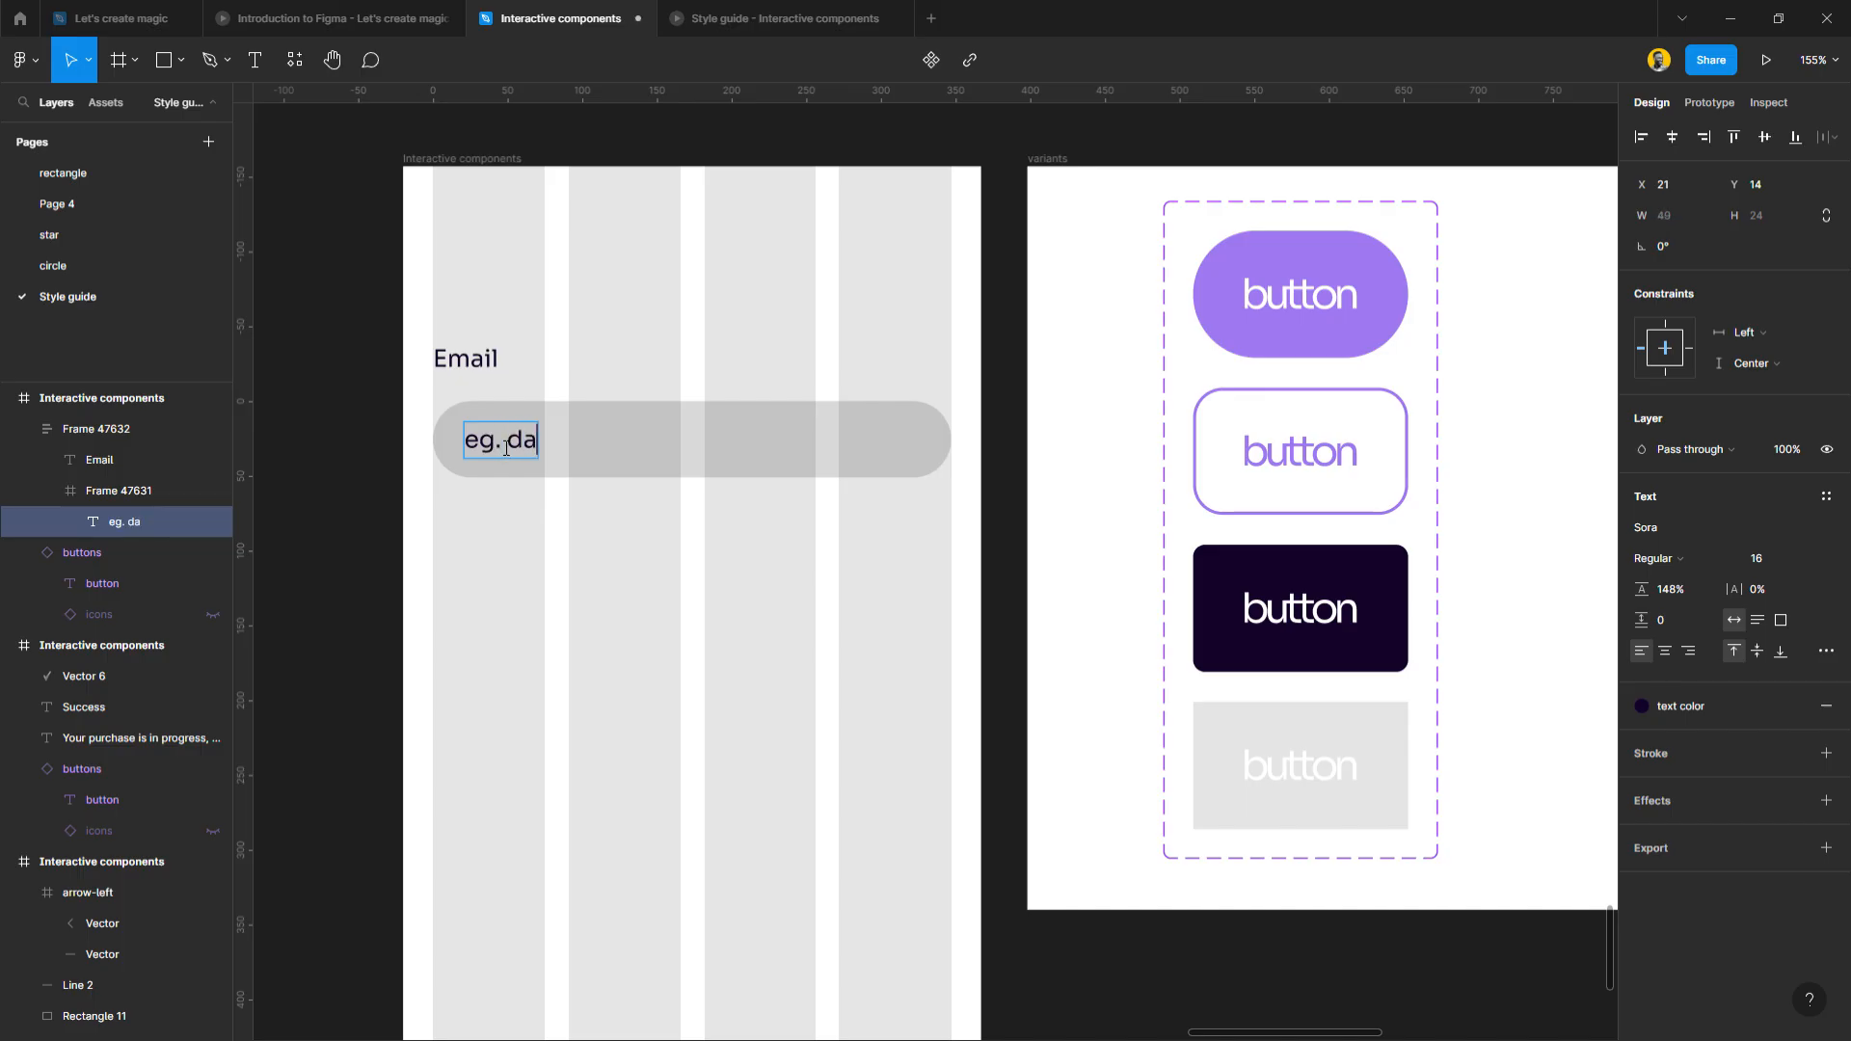
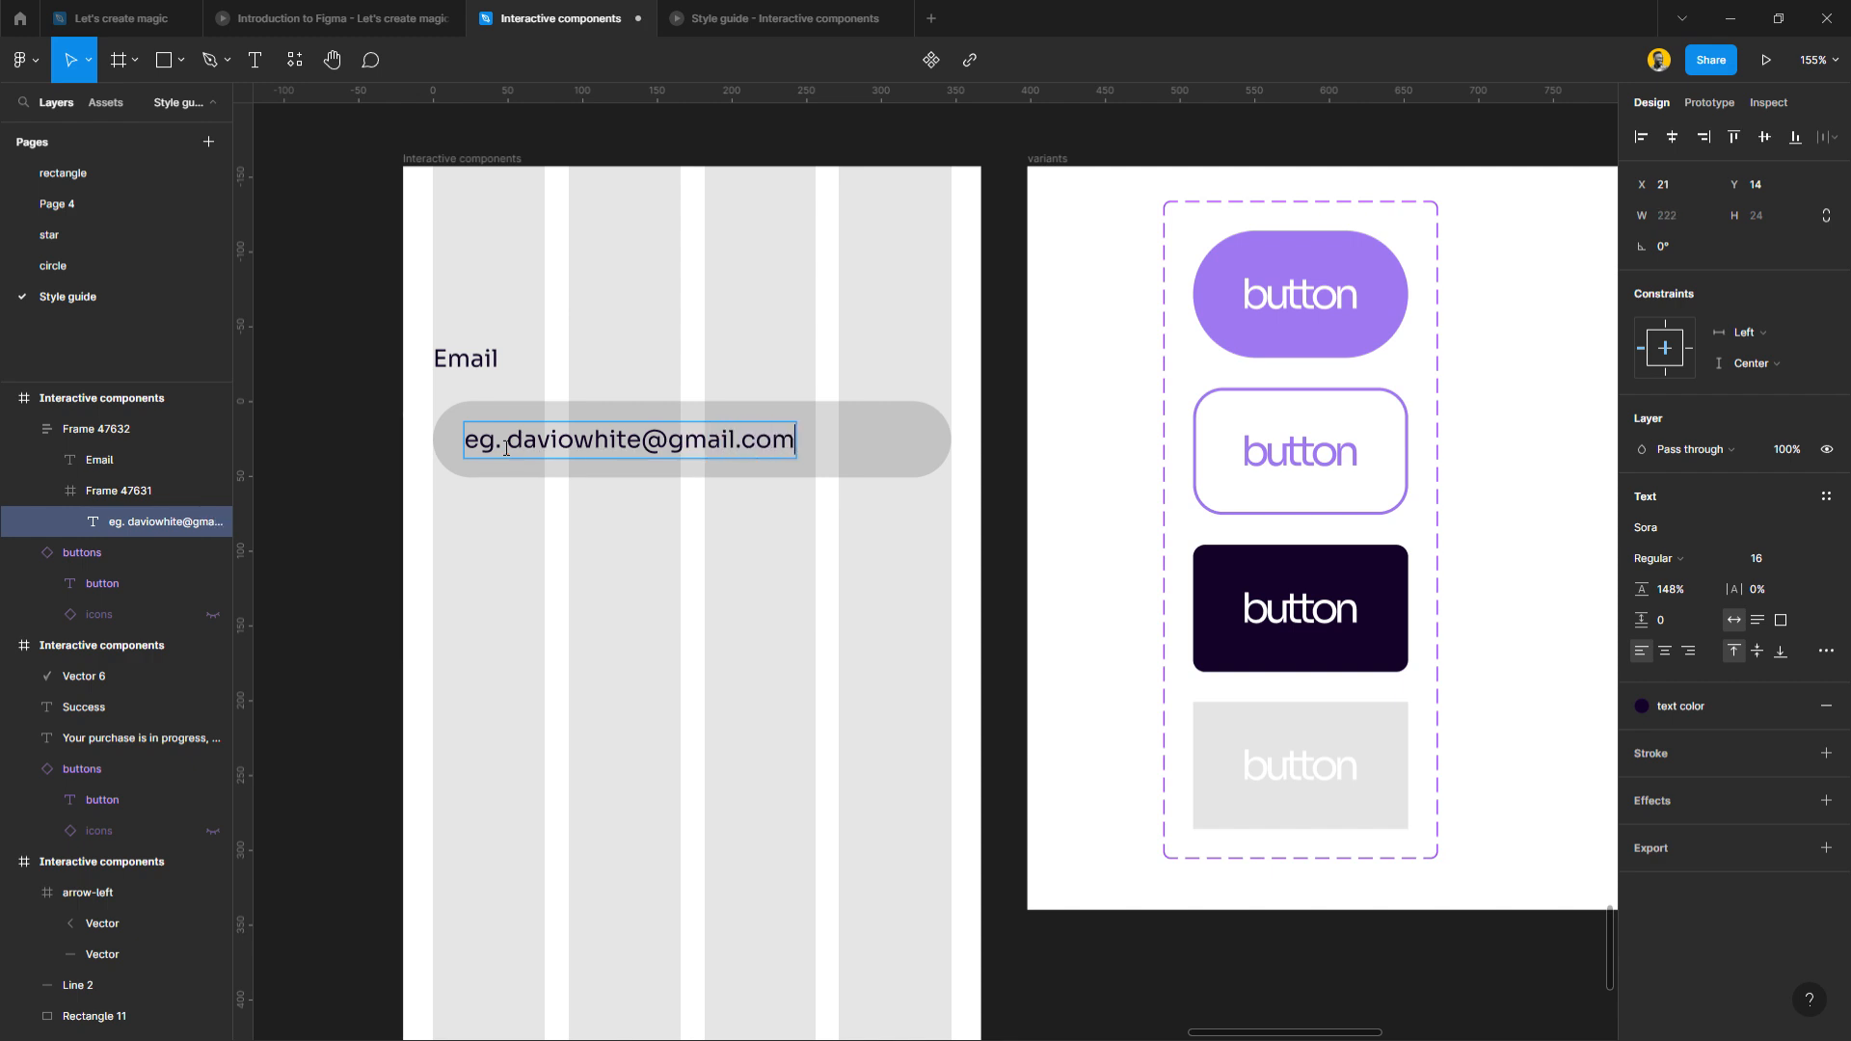
left_click(624, 603)
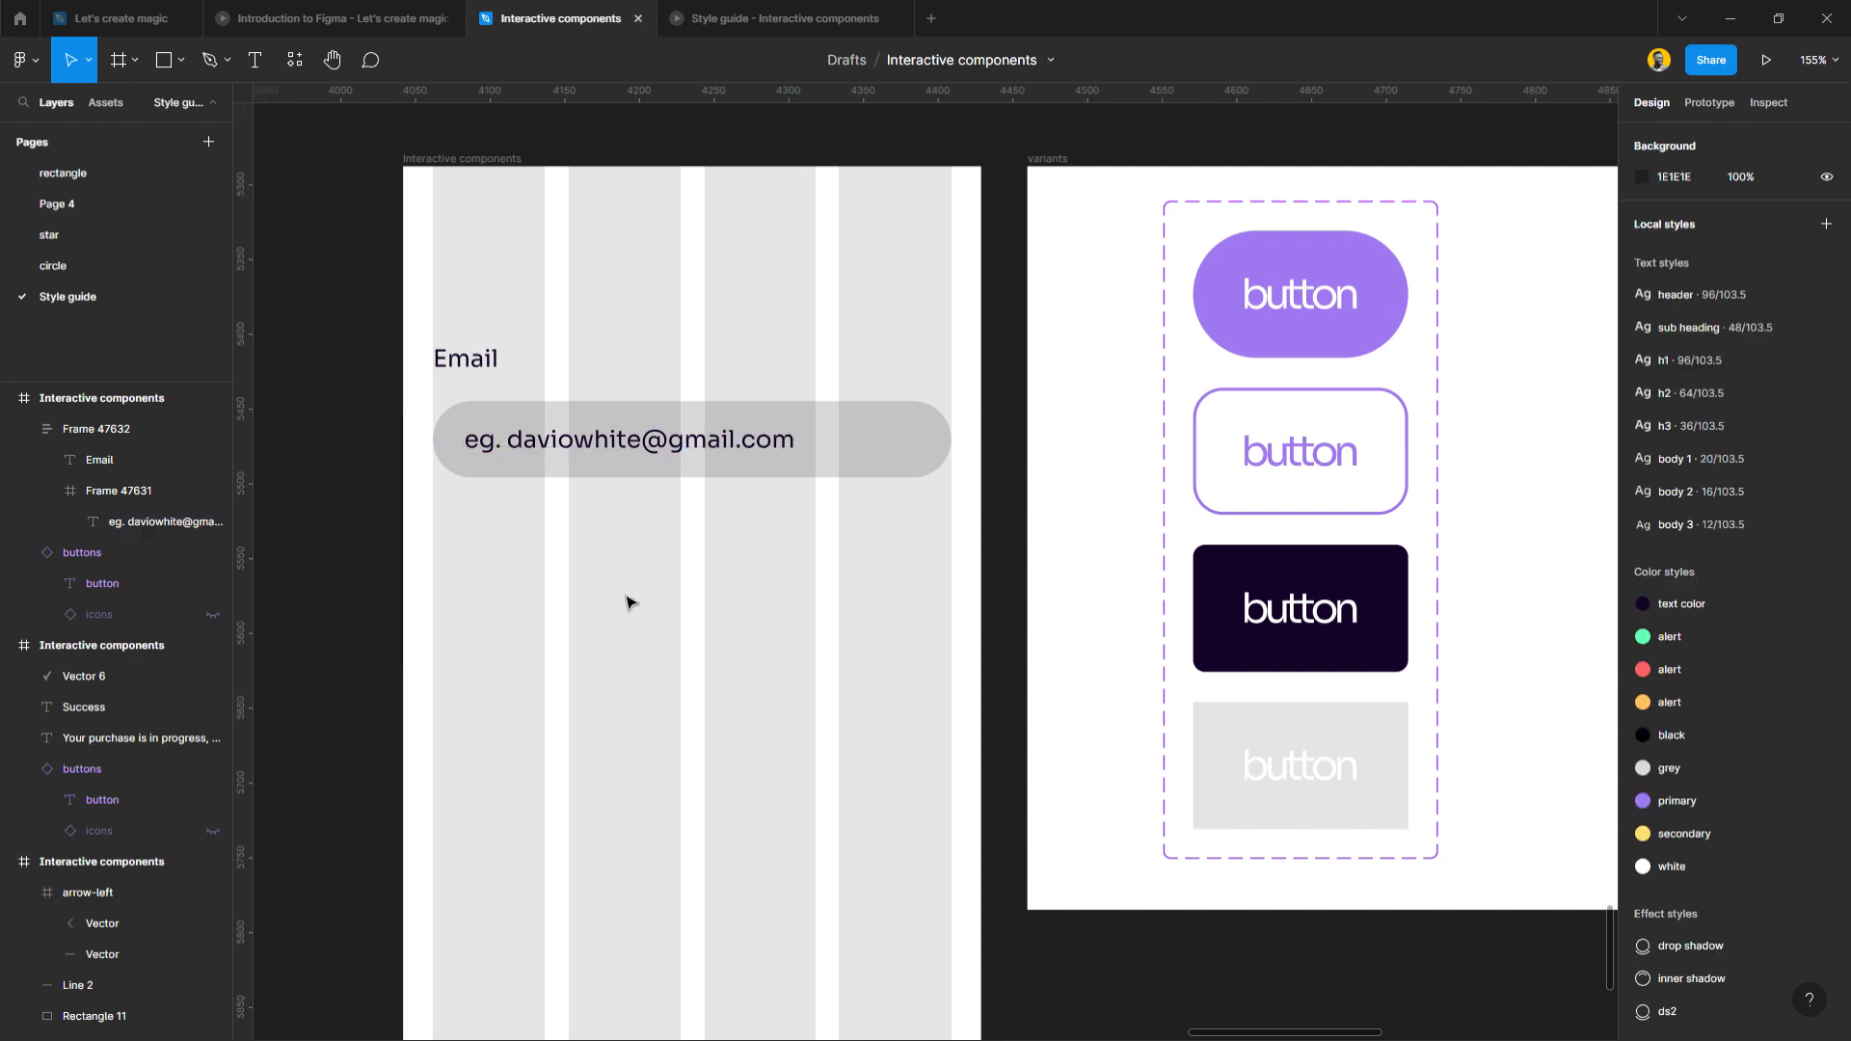
left_click(549, 433)
Duplicate the Email group below and stack both groups in one auto layout 20 apart.
left_click_drag(498, 424, 523, 571)
left_click(528, 477, "shift")
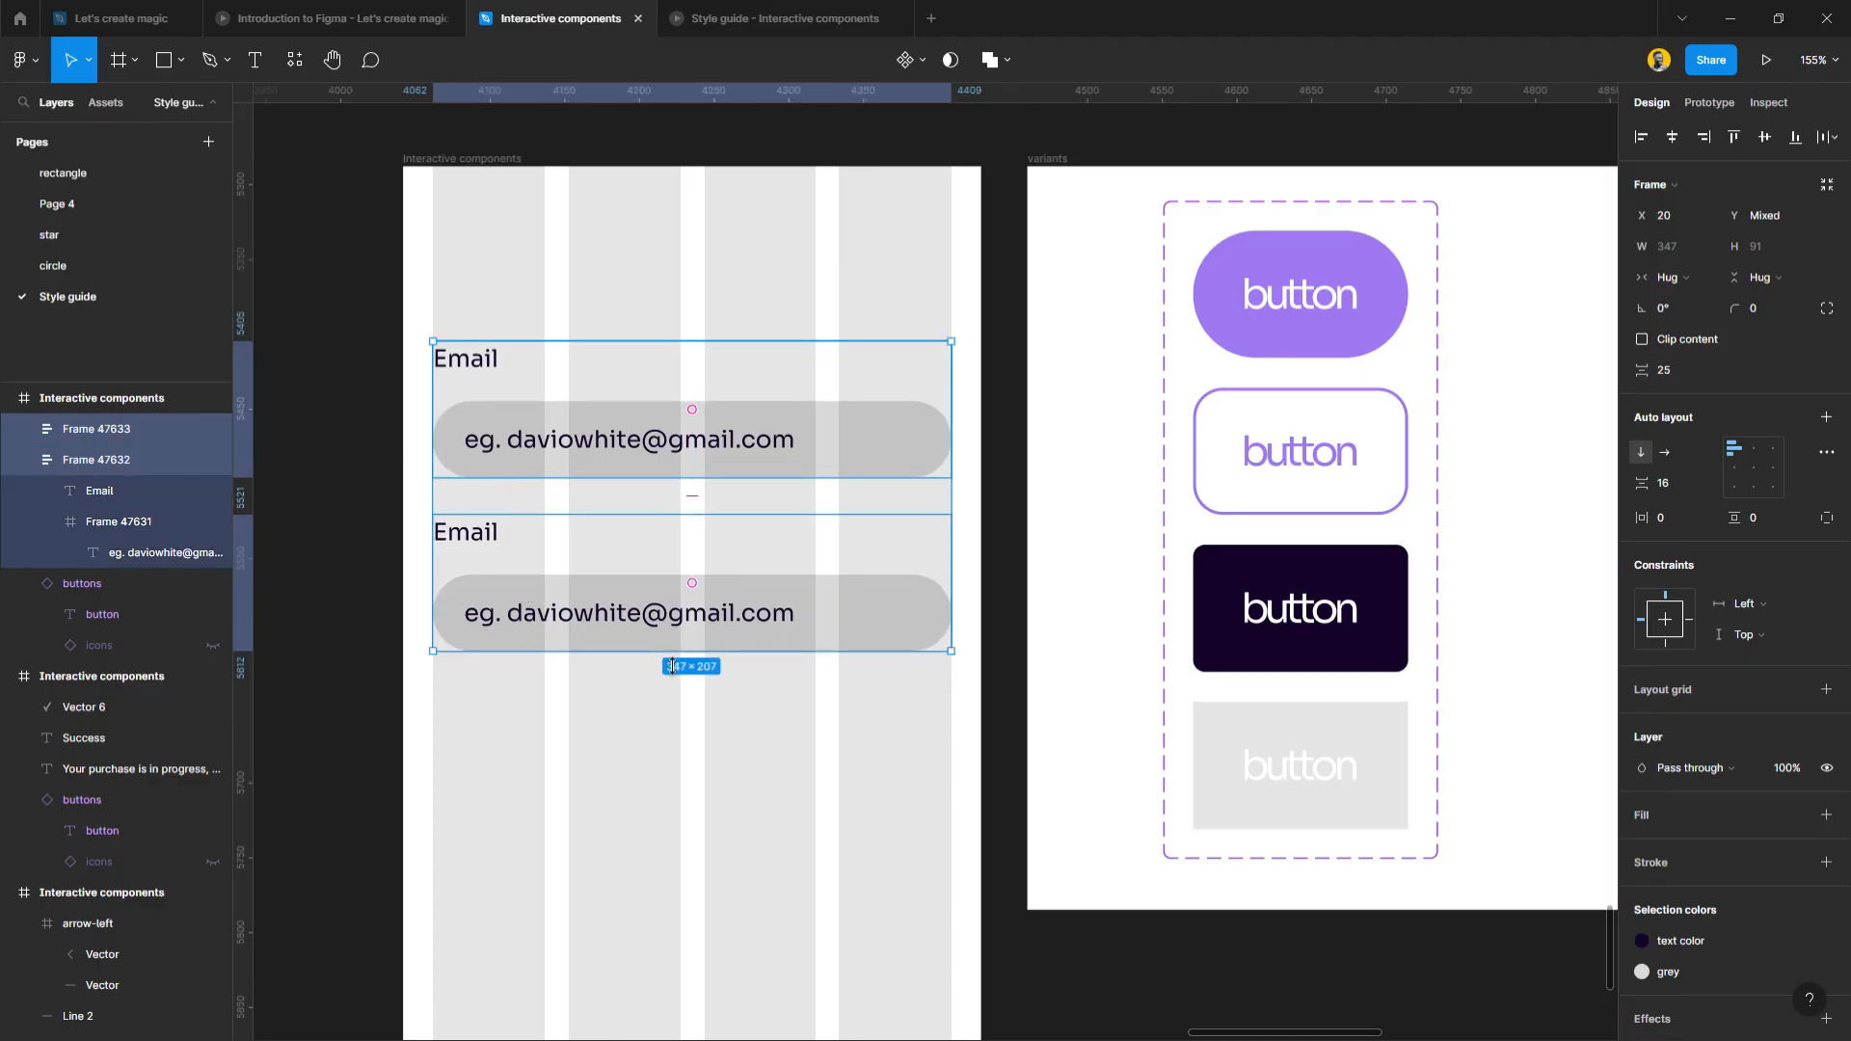
left_click(1685, 377)
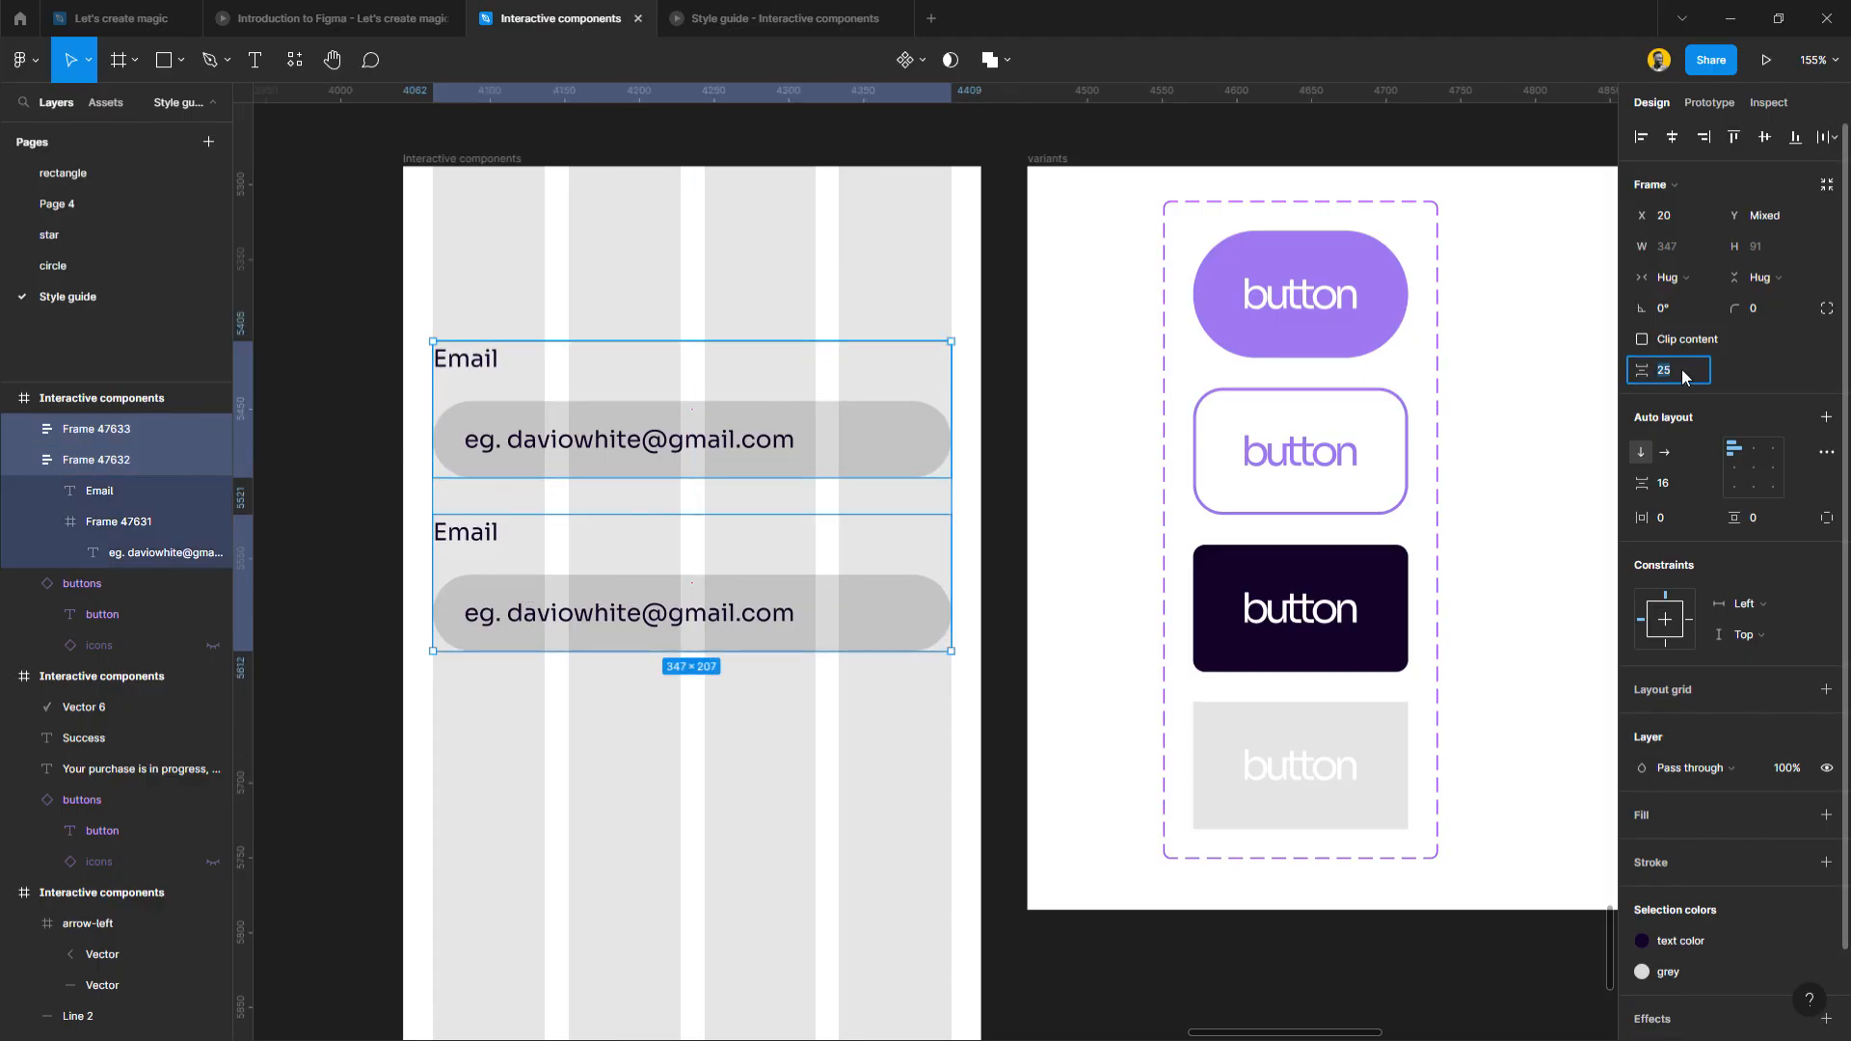
type("20")
key("Return")
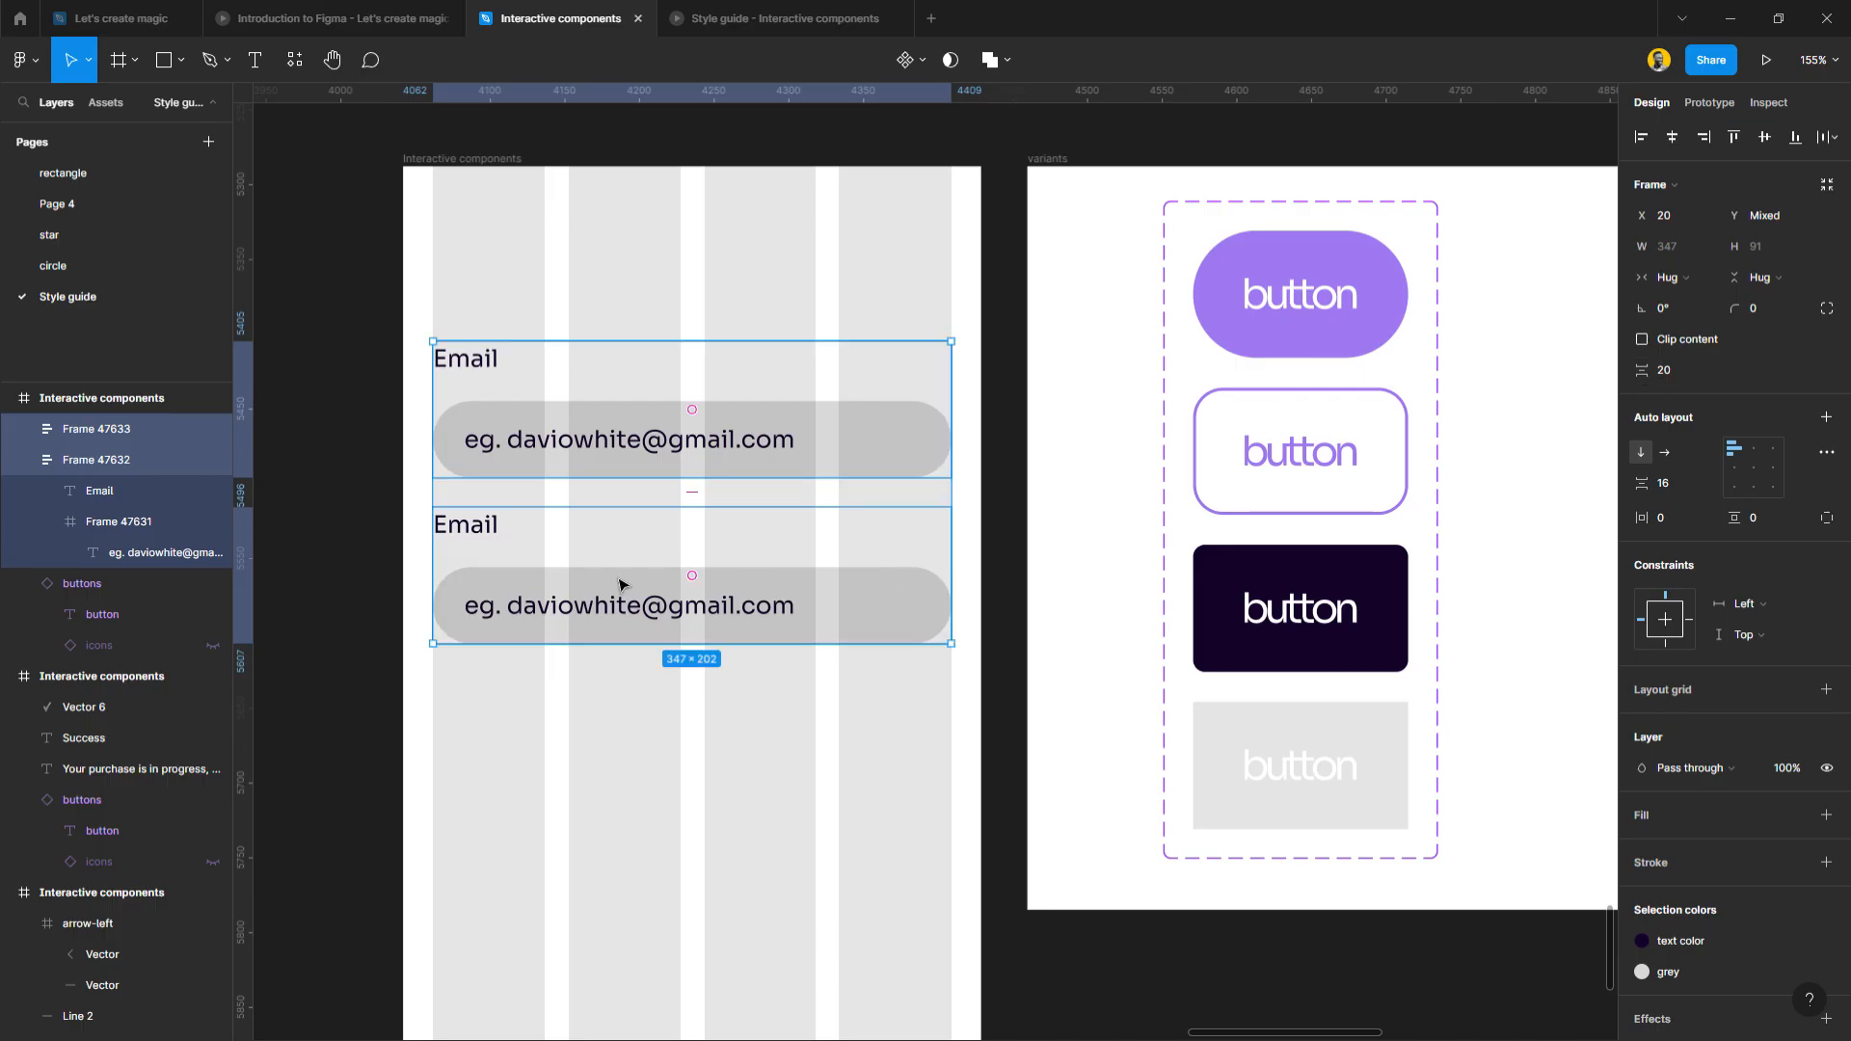
left_click(567, 590)
left_click(551, 472, "shift")
key("shift+a")
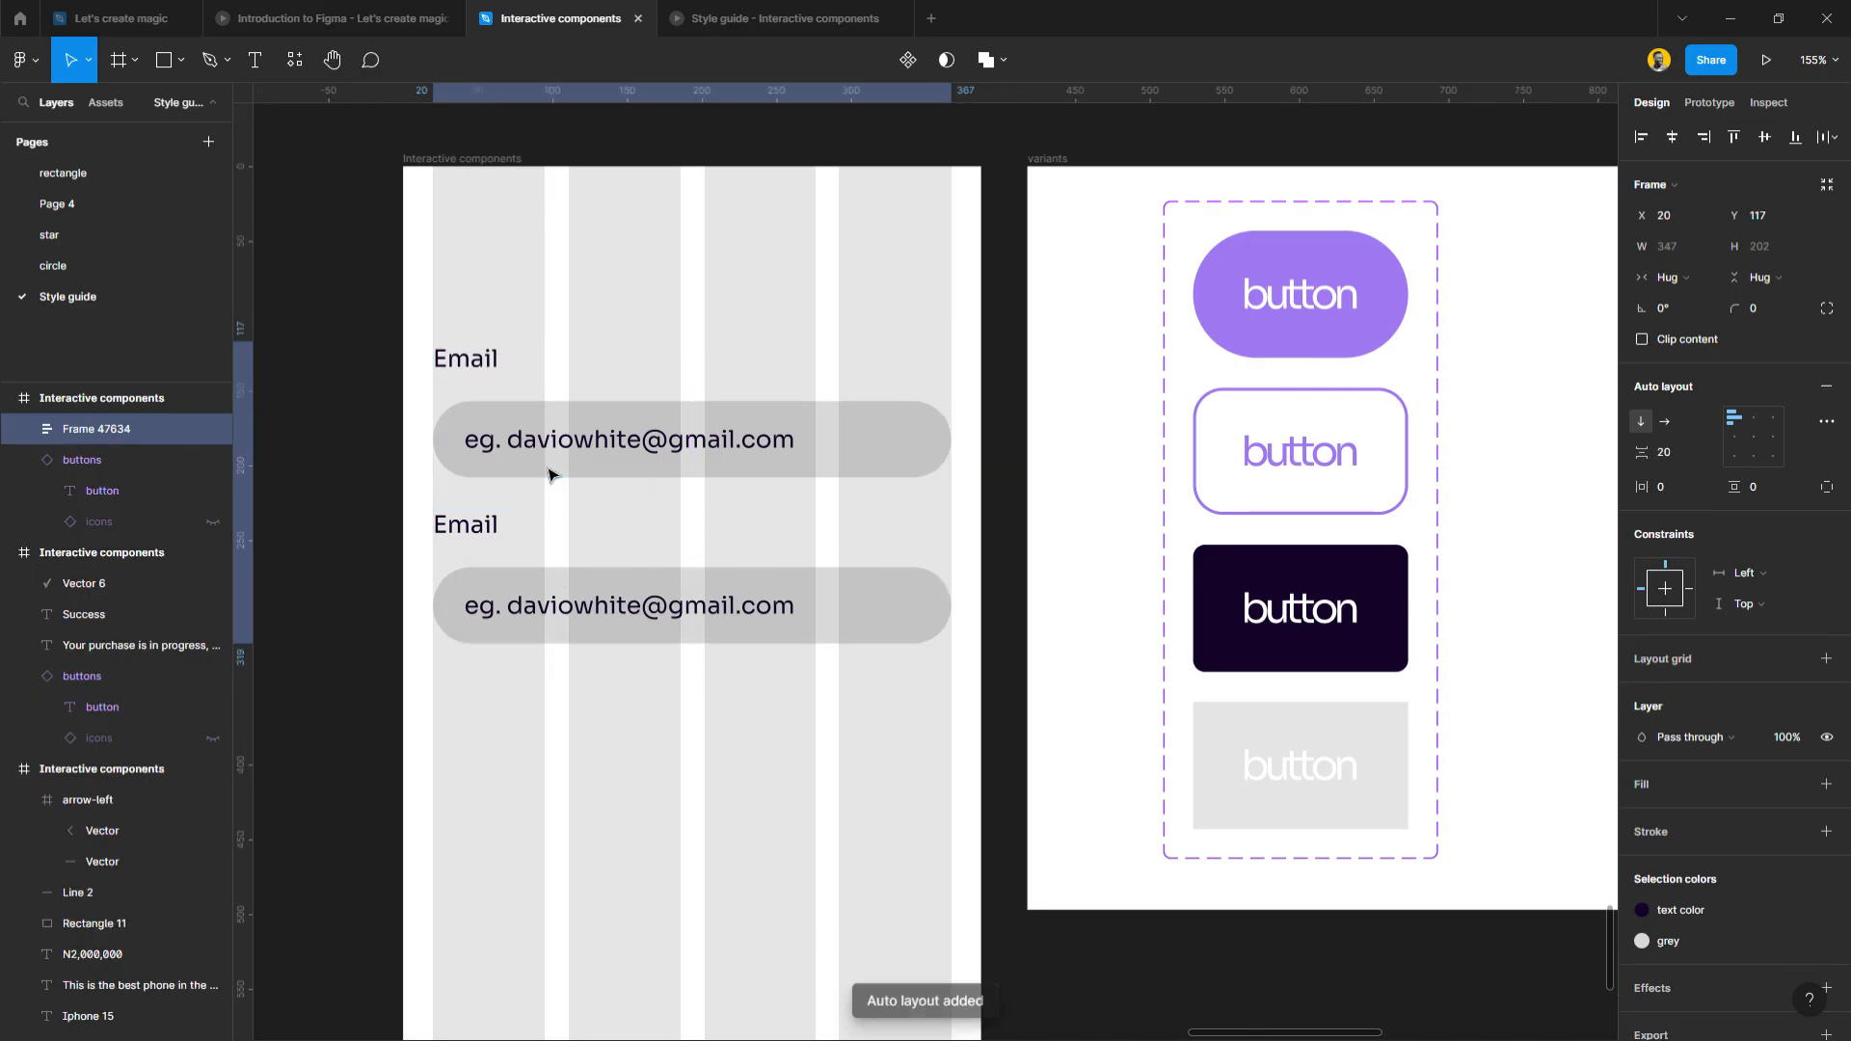
Rename the second label to 'Password', mask its placeholder with asterisks, and trim the text vertically.
double_click(495, 538)
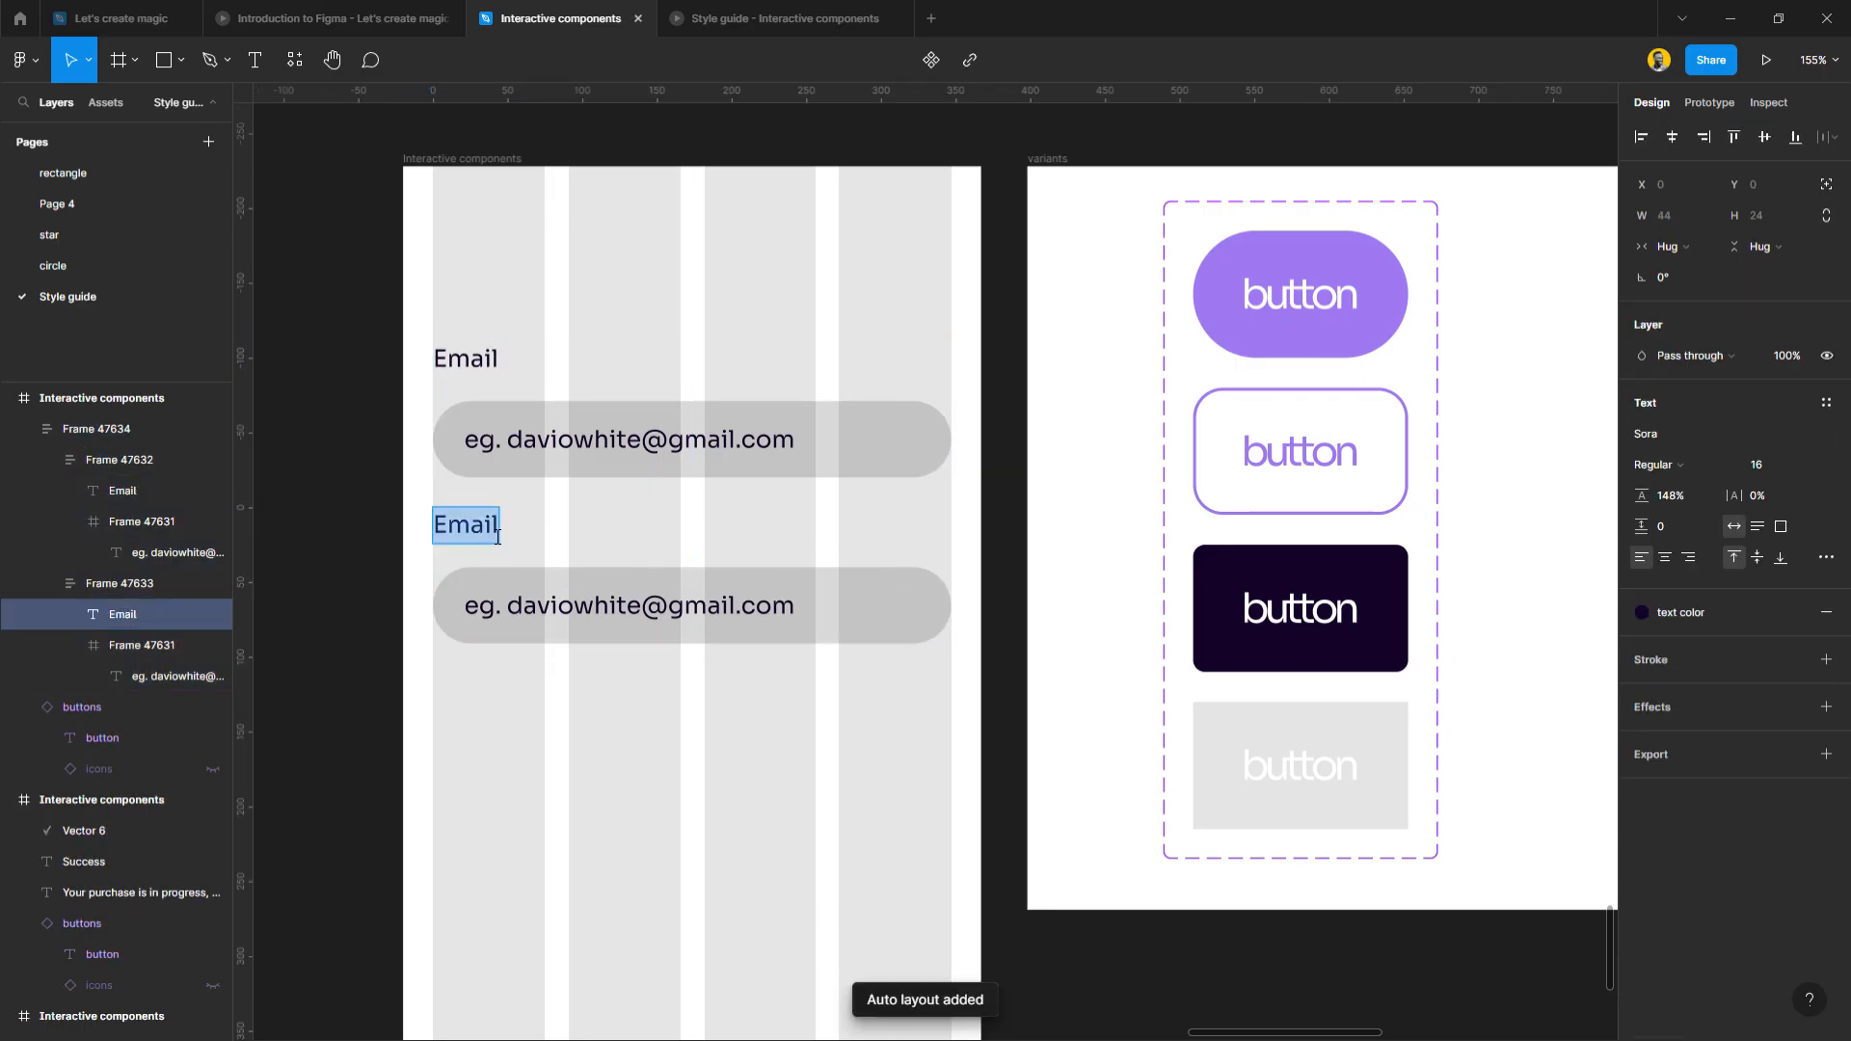
type("P")
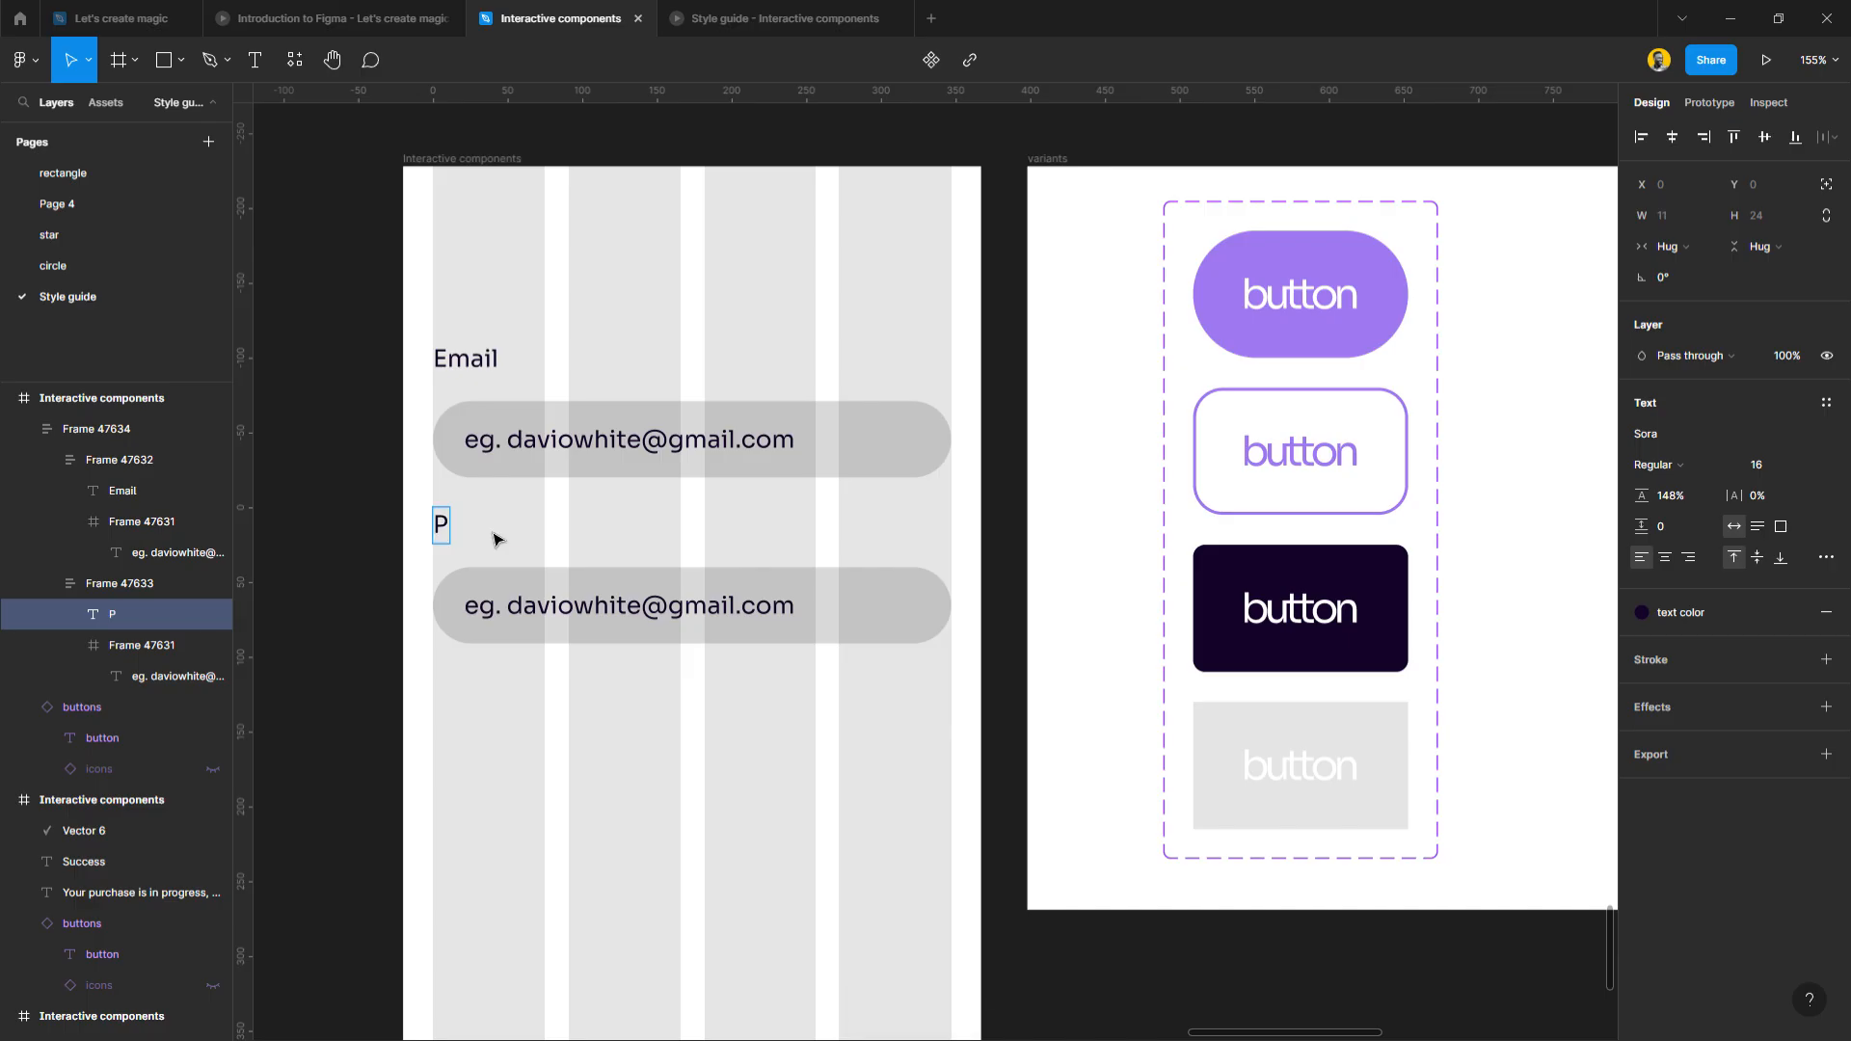
type("assword")
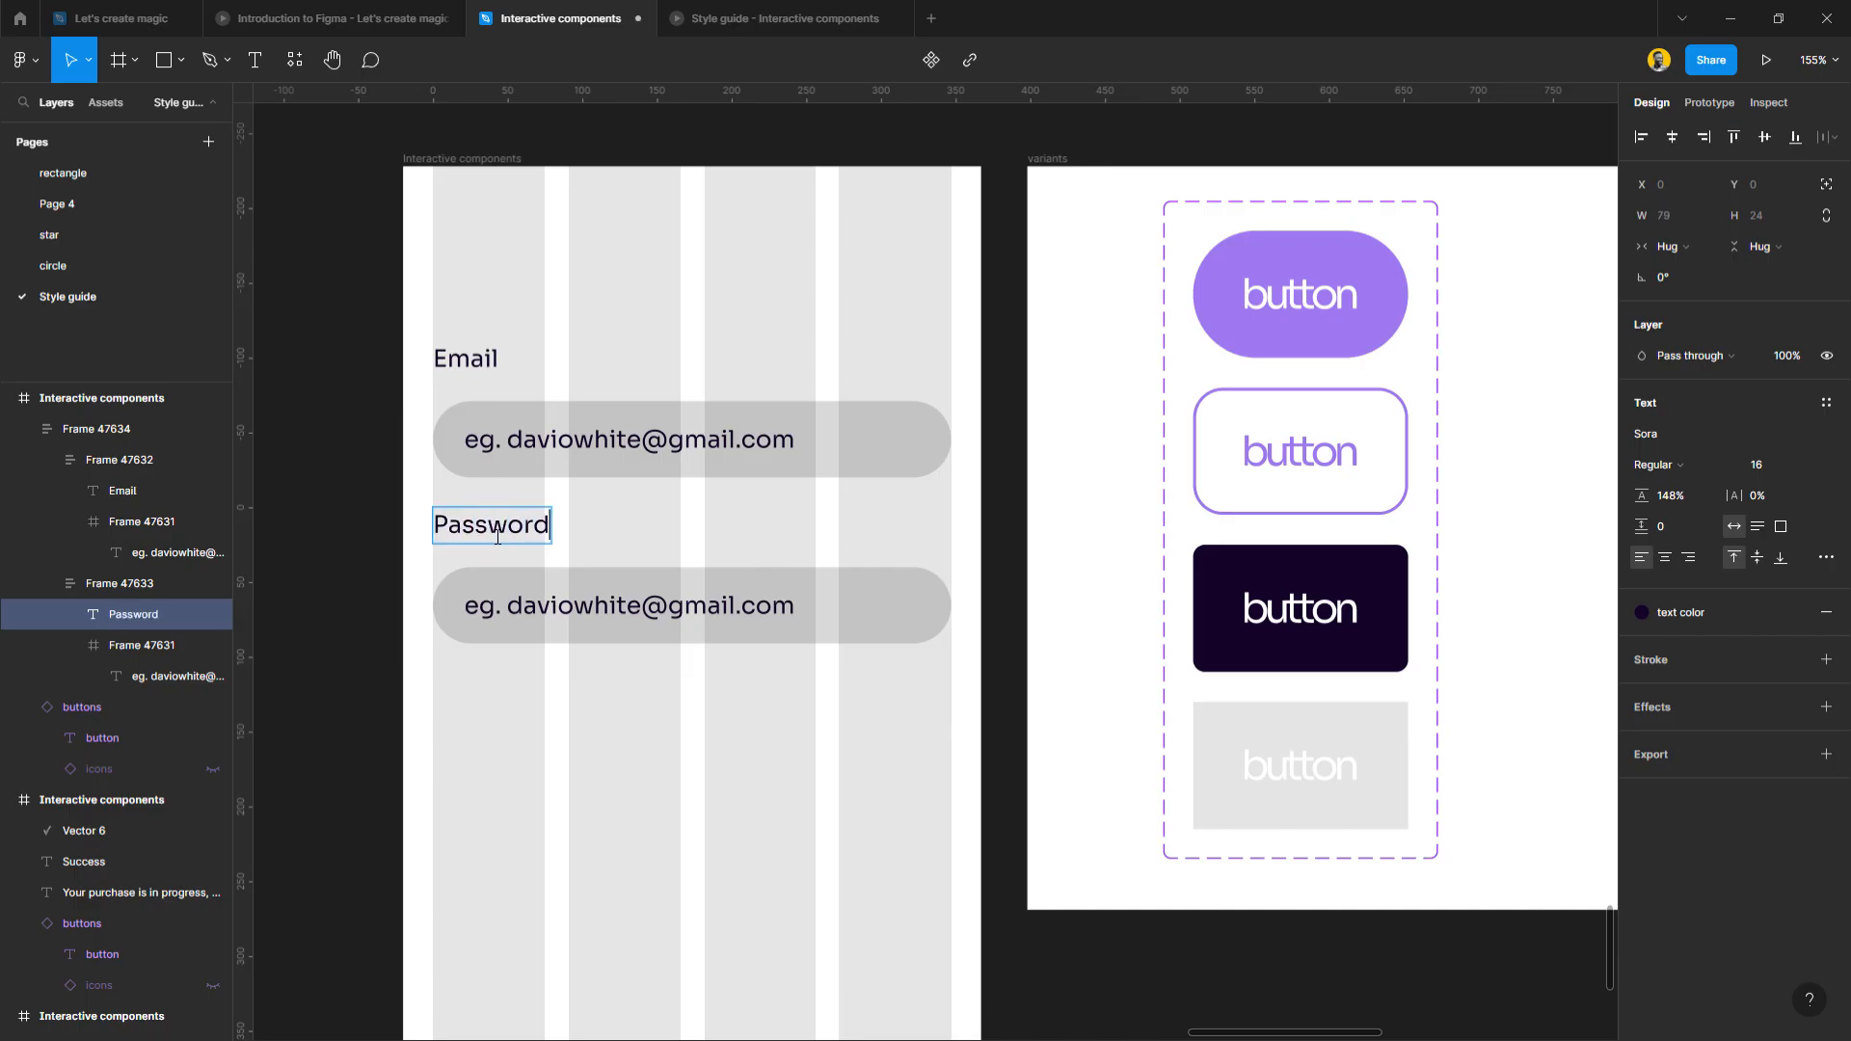
left_click(533, 614)
key("ctrl+a")
type("*******")
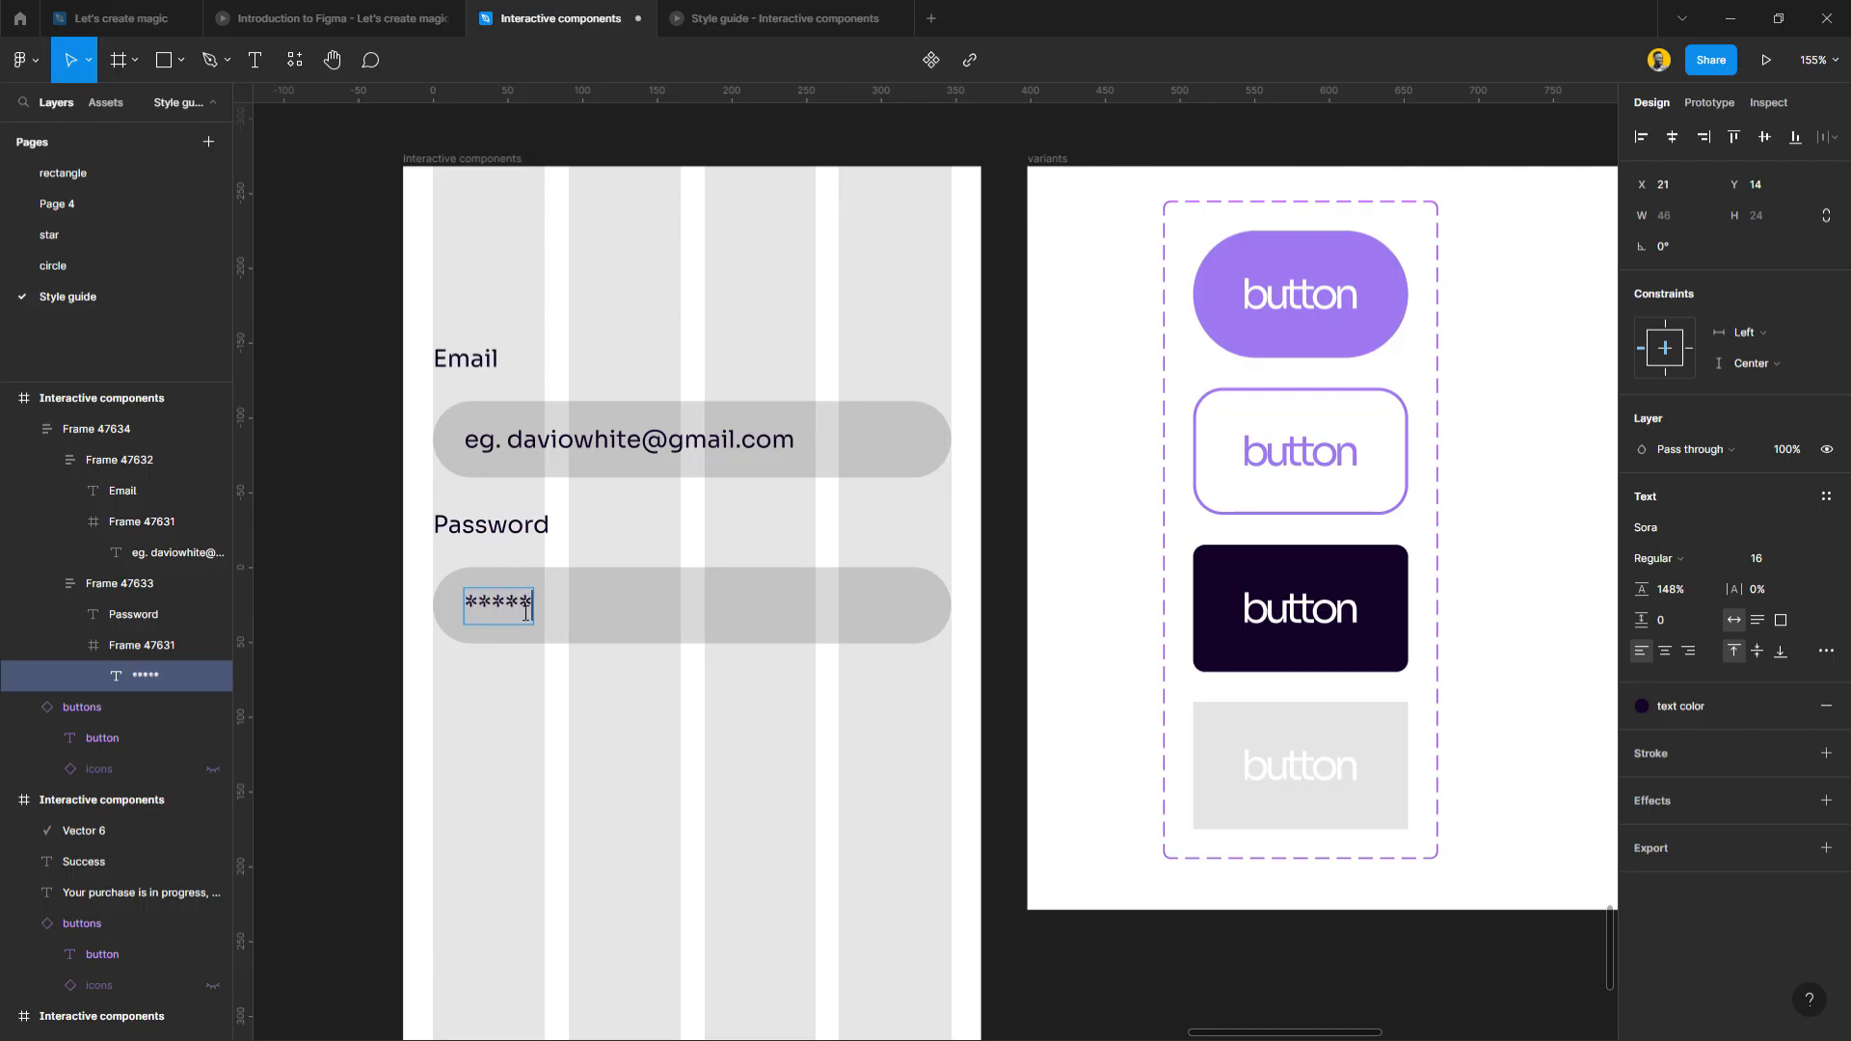
type("**")
key("Escape")
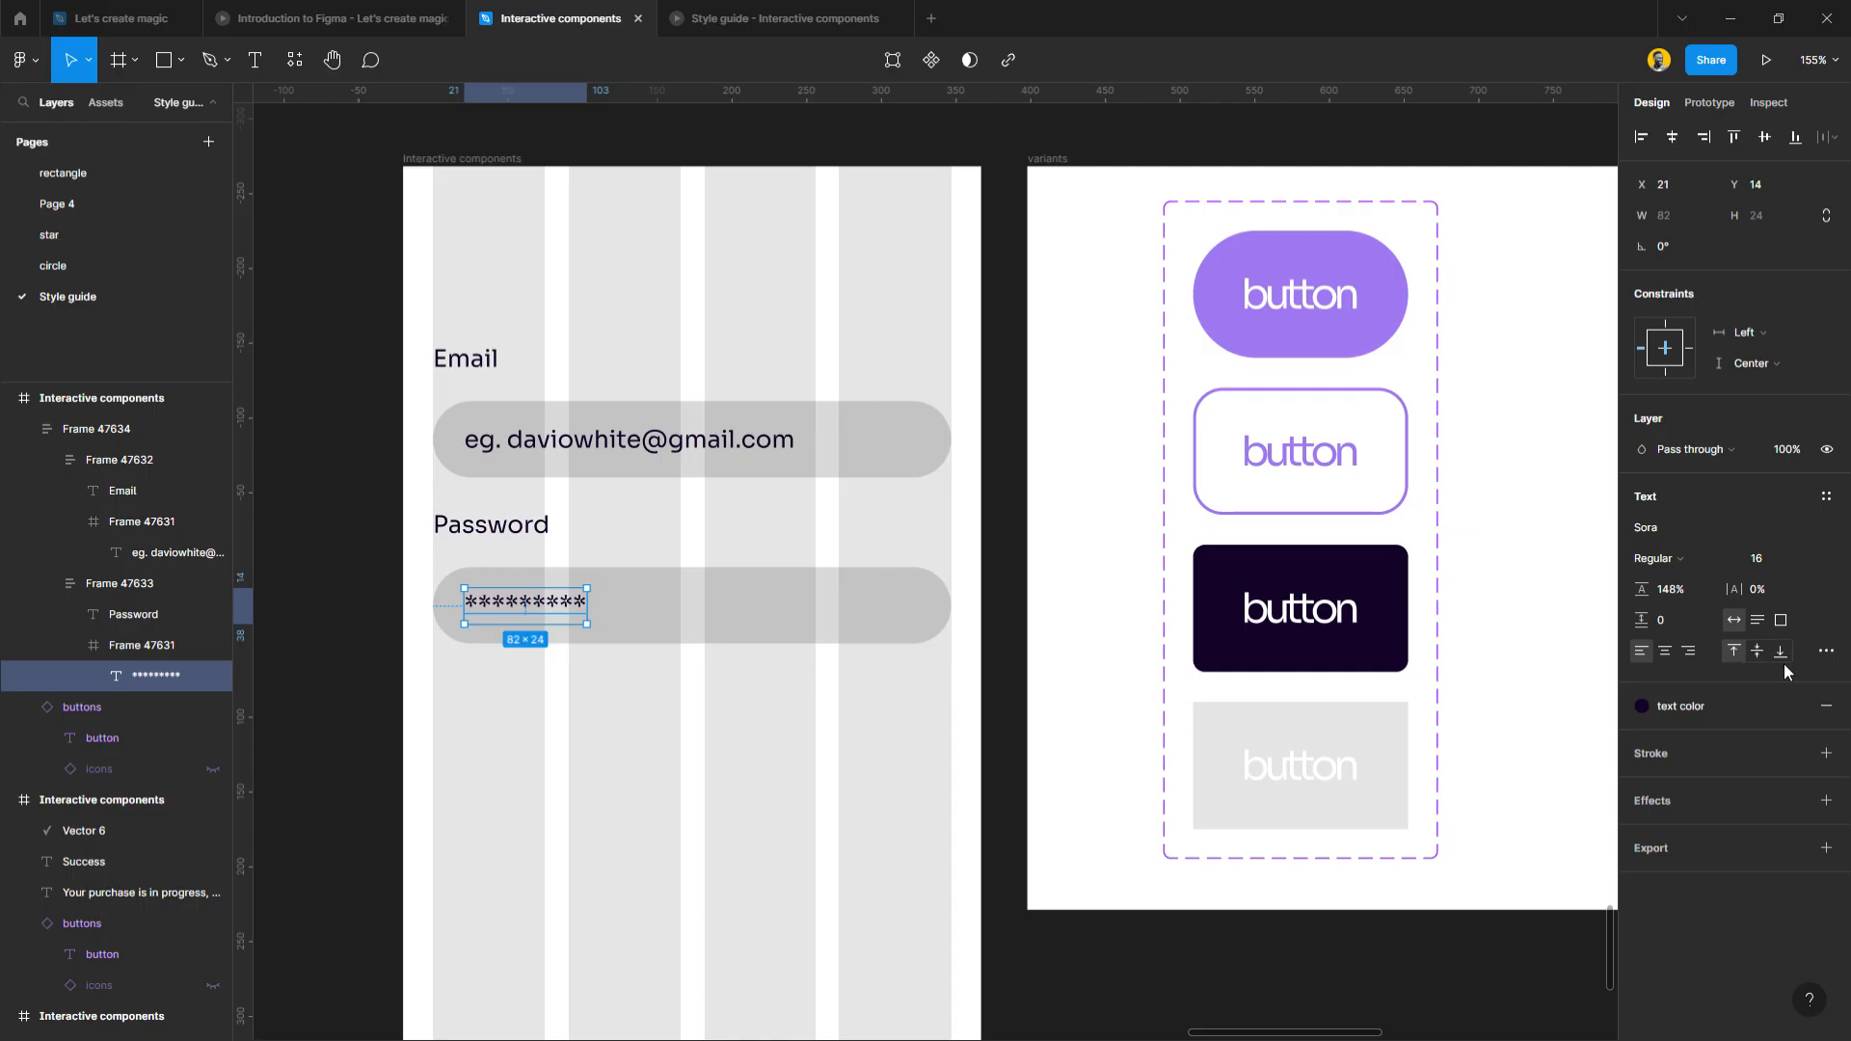
left_click(1825, 650)
left_click(1595, 801)
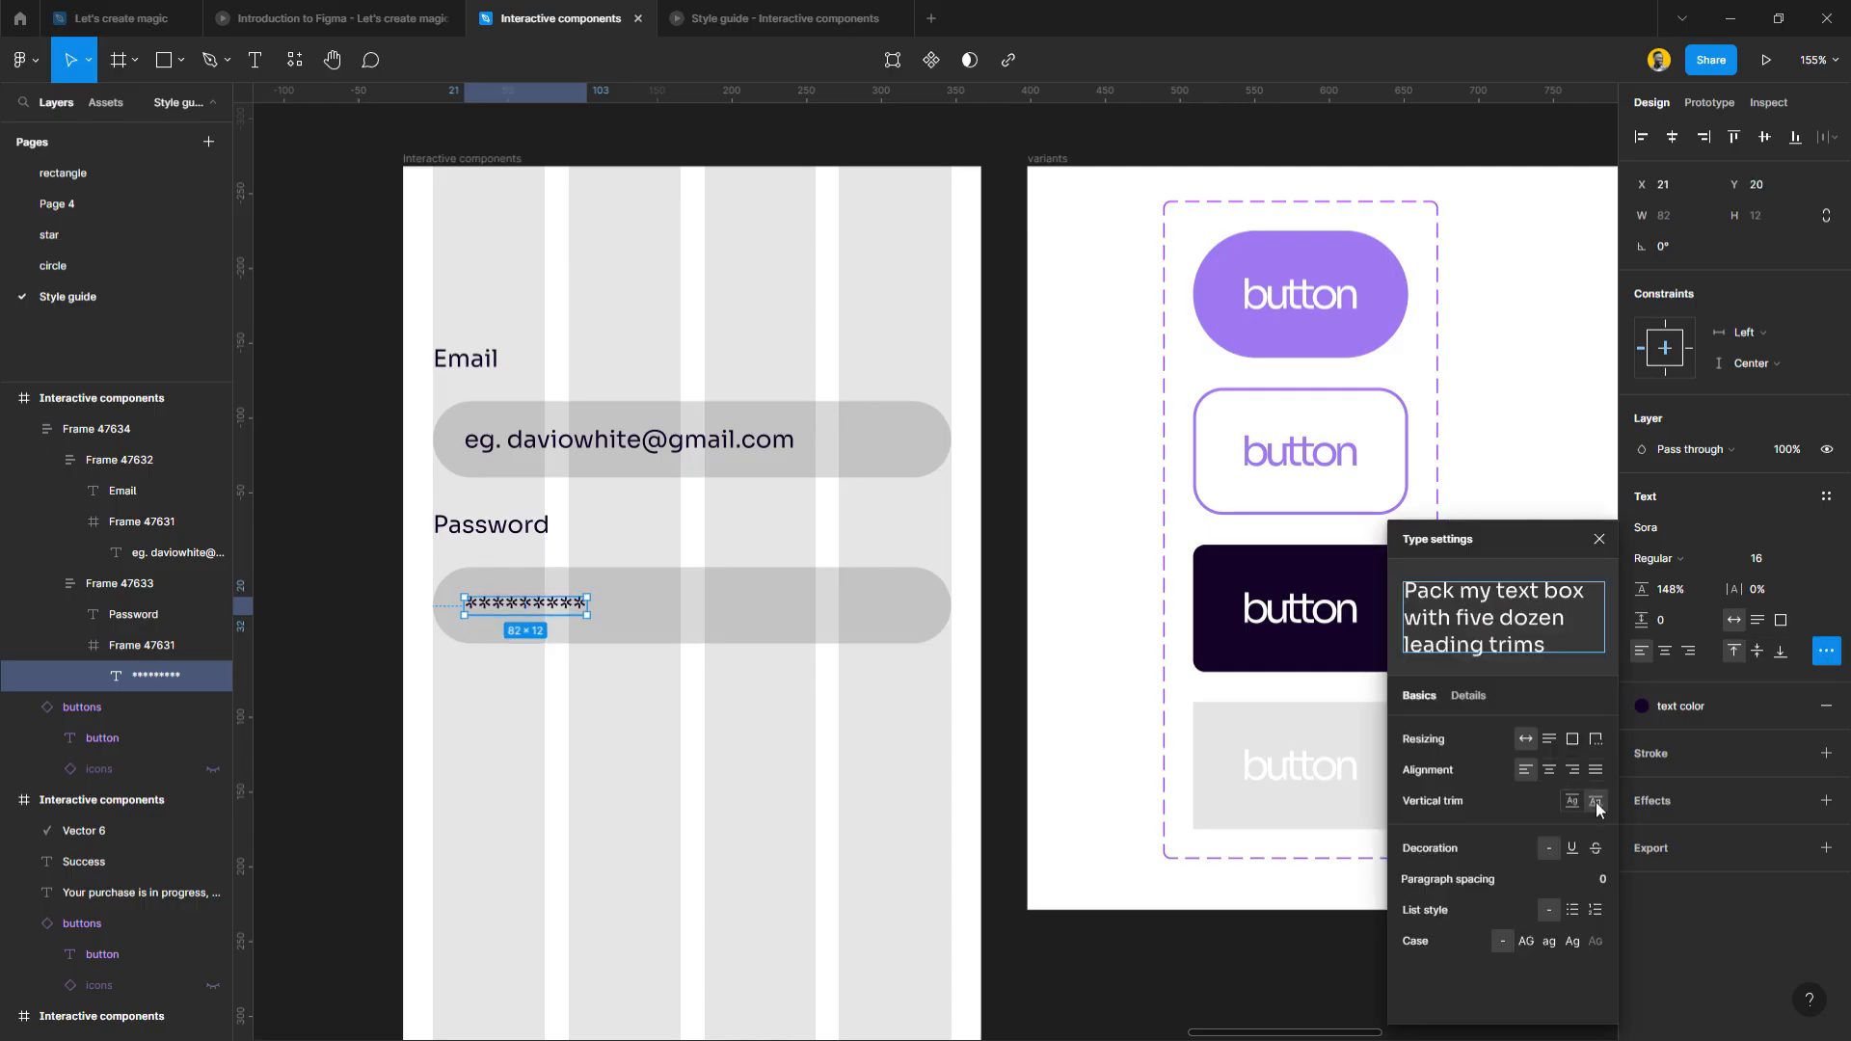
left_click(1757, 146)
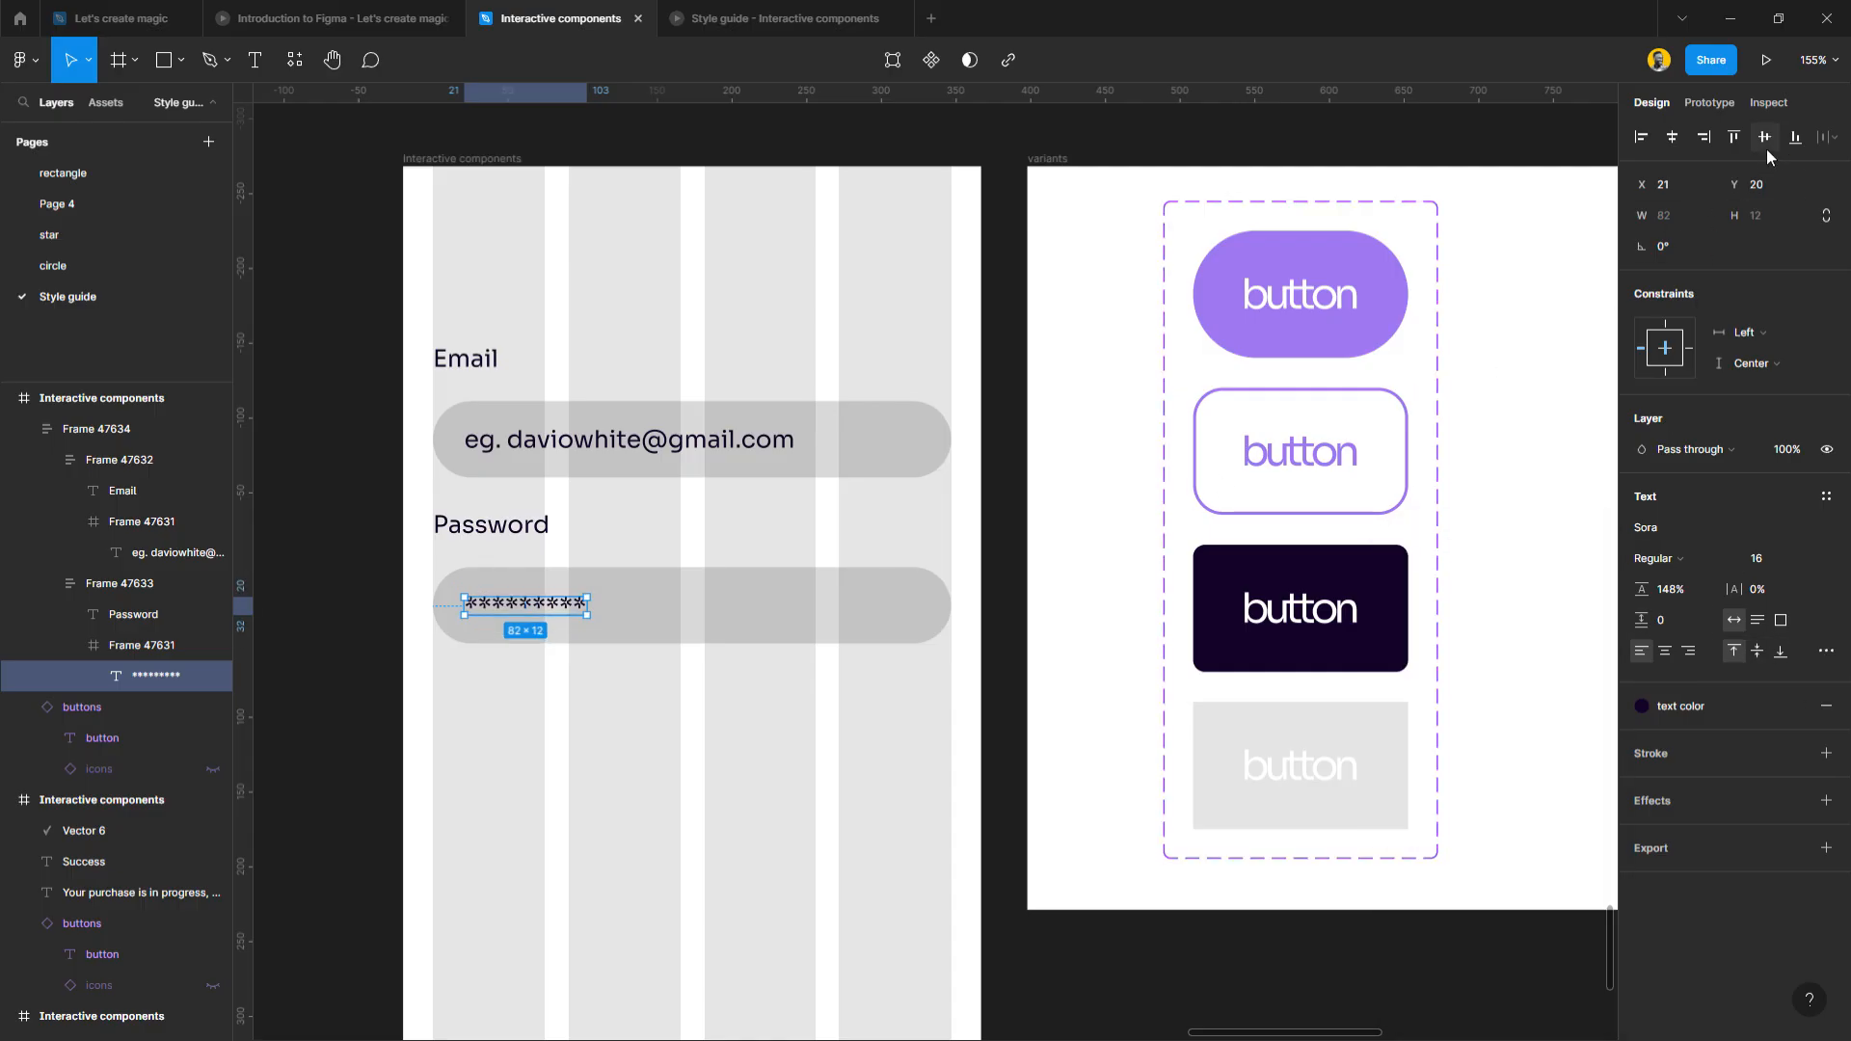
left_click(774, 727)
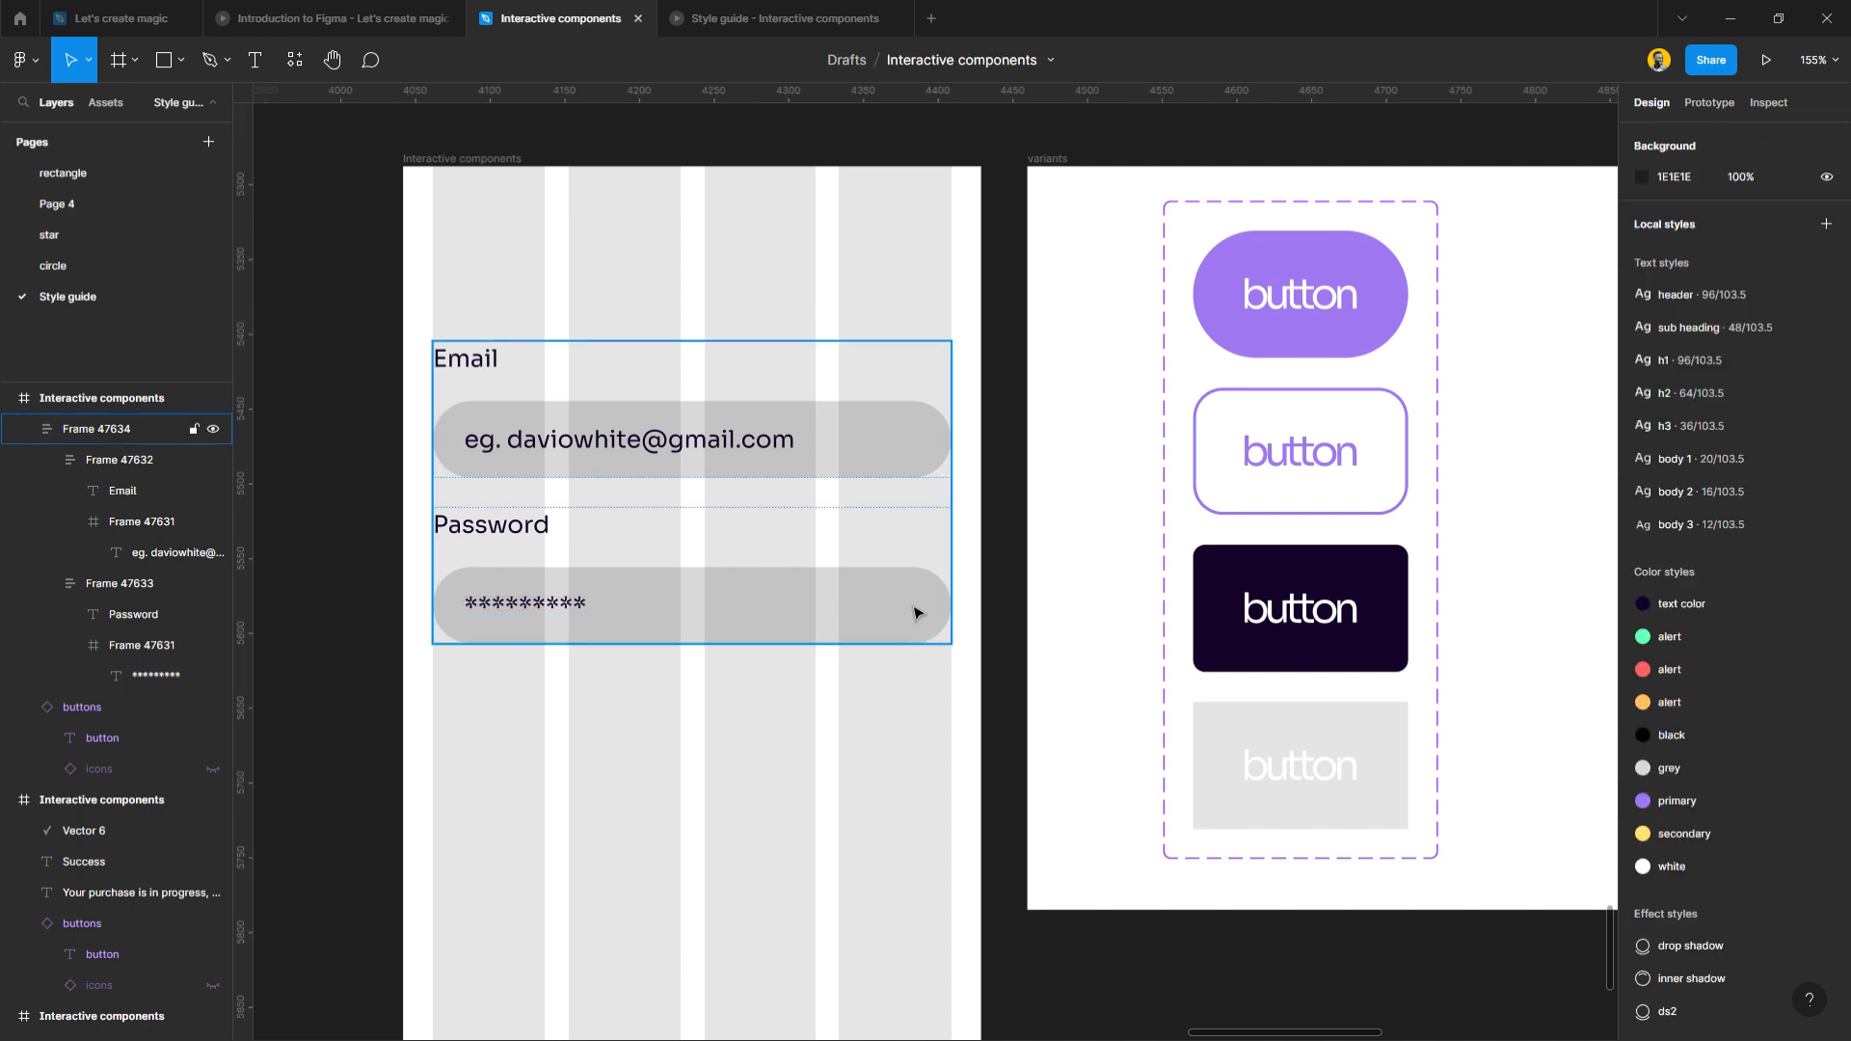
Add a 20 px circle in the dark button colour at the Password field's right end.
key("o")
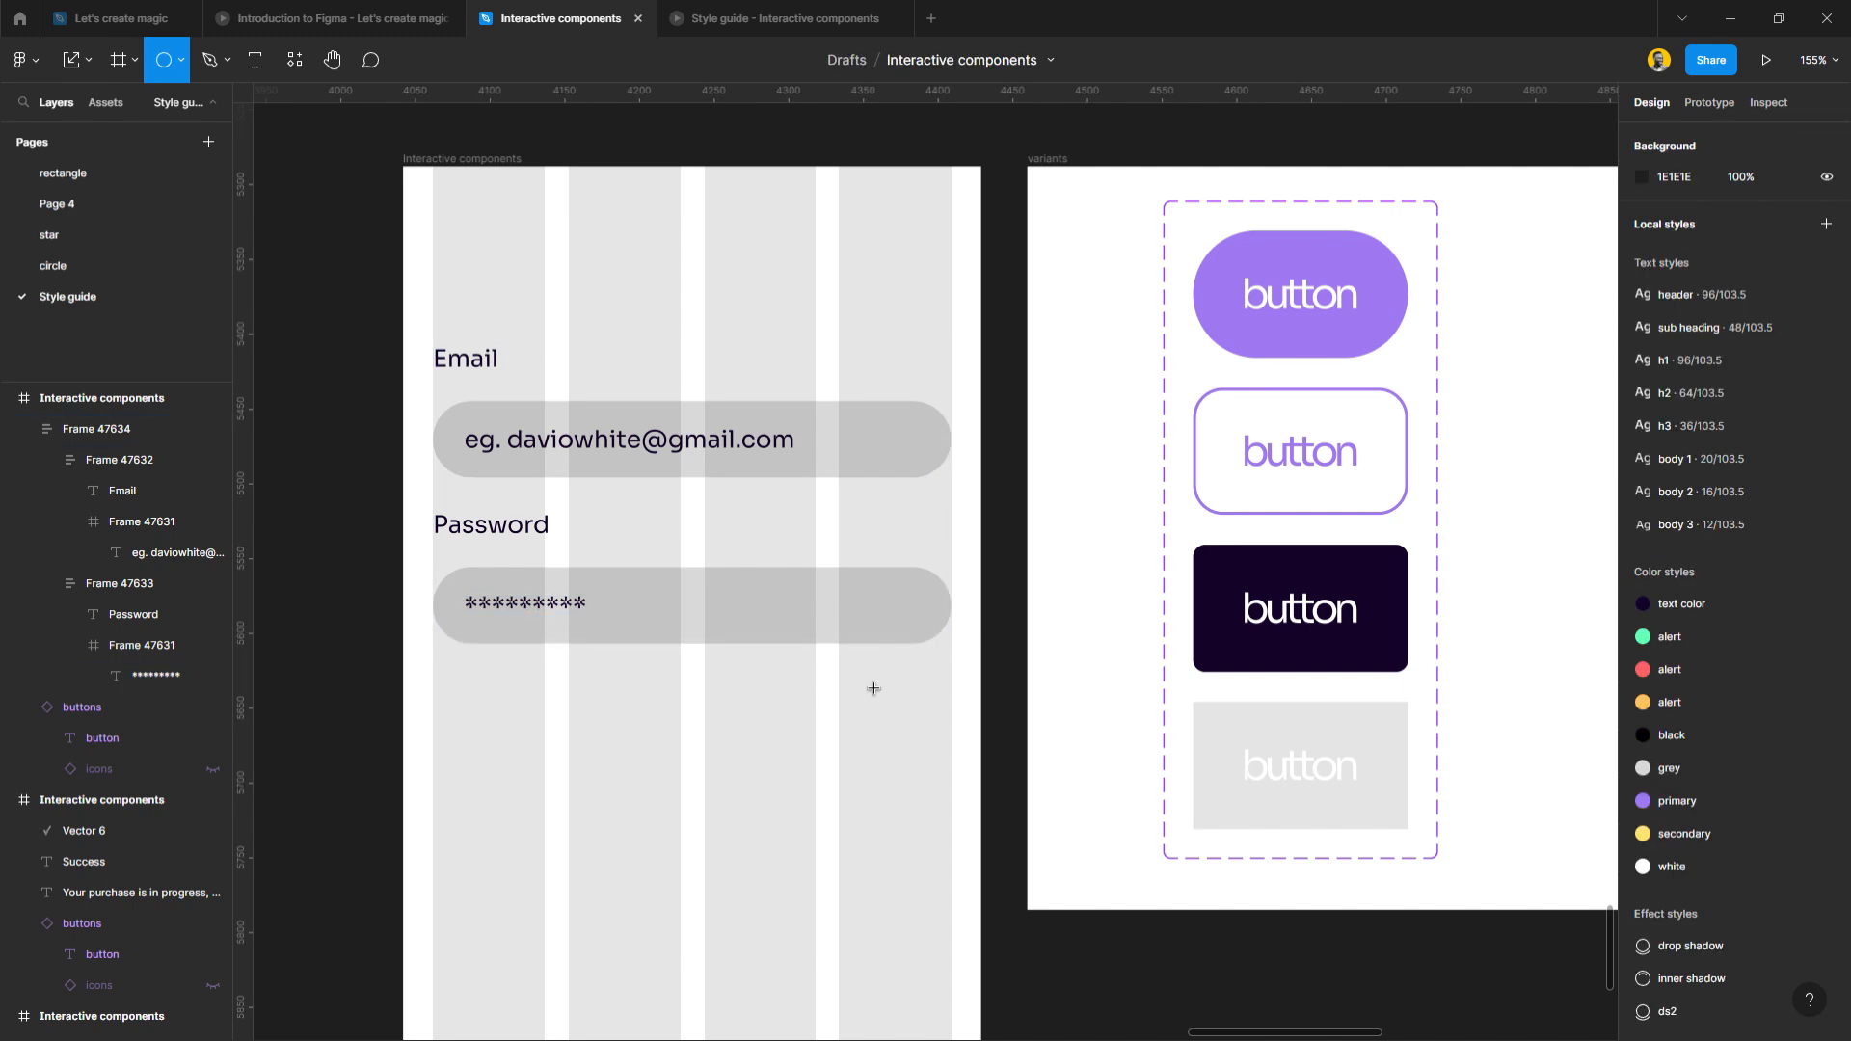
left_click_drag(828, 709, 802, 688)
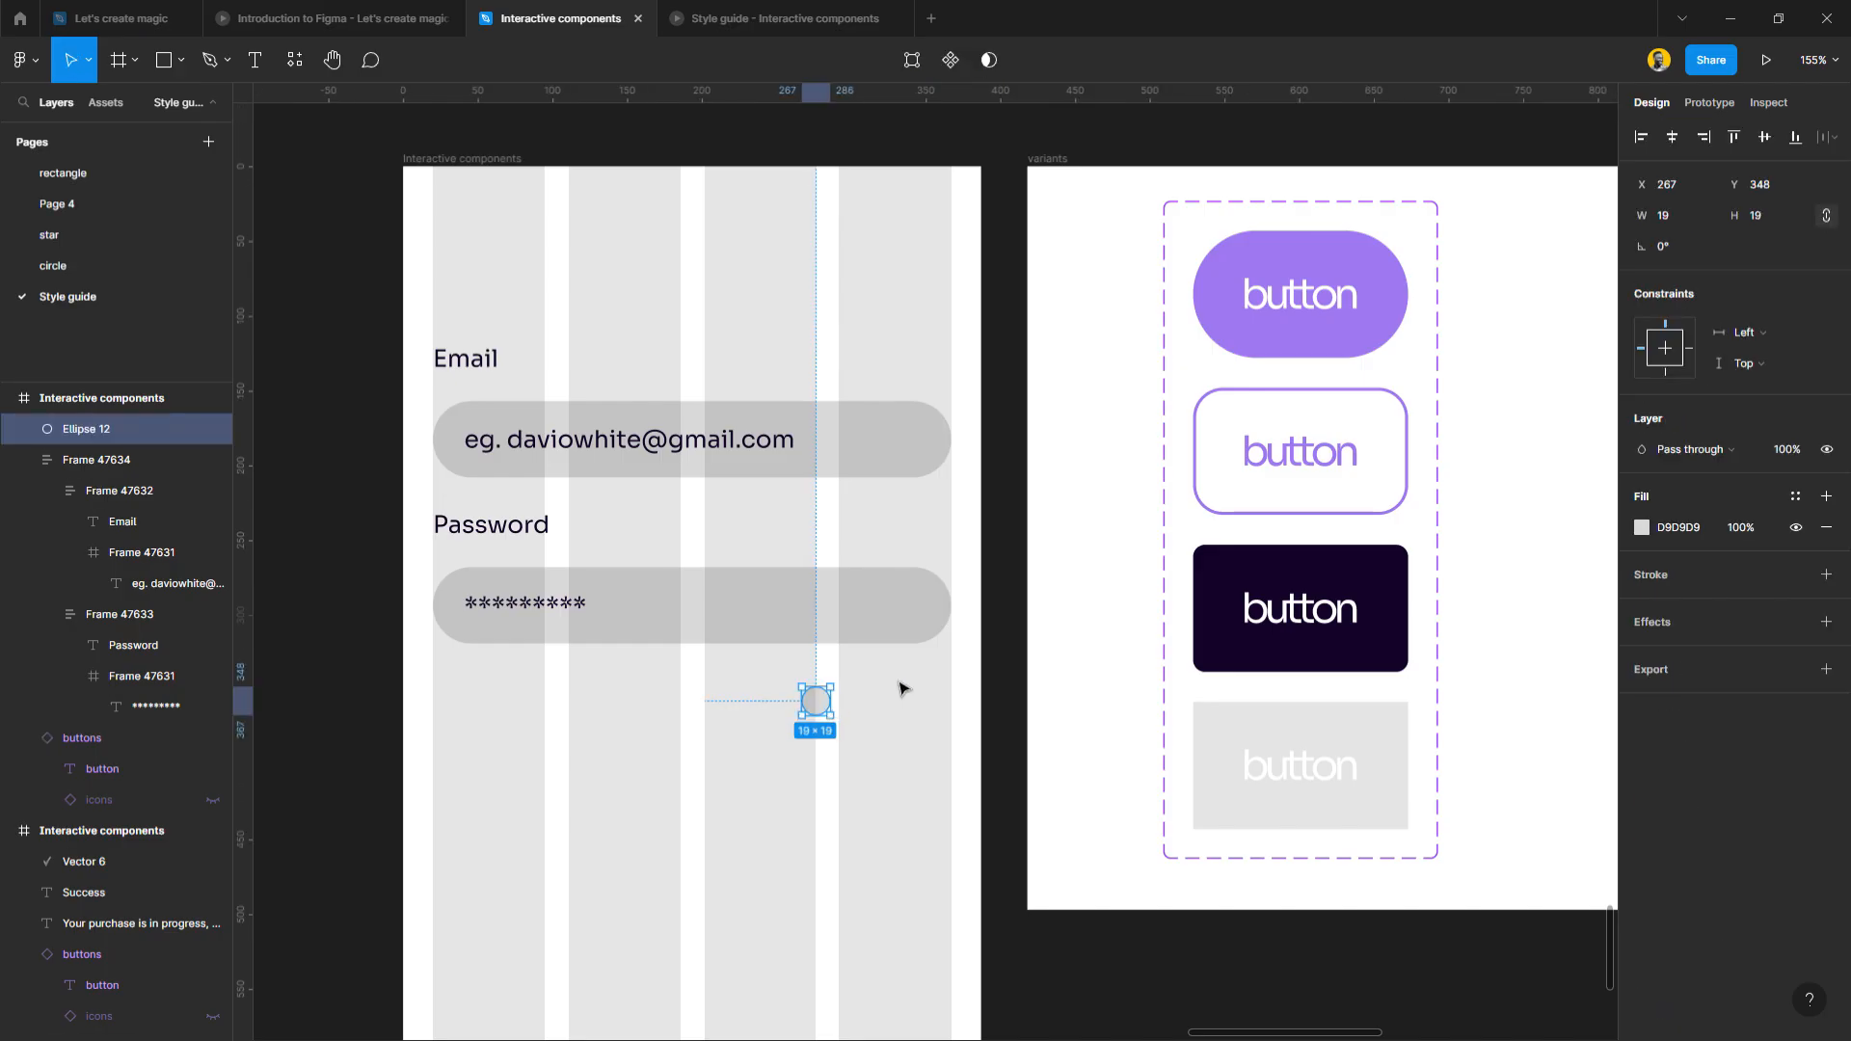
key("i")
left_click(1226, 607)
left_click_drag(826, 702, 918, 613)
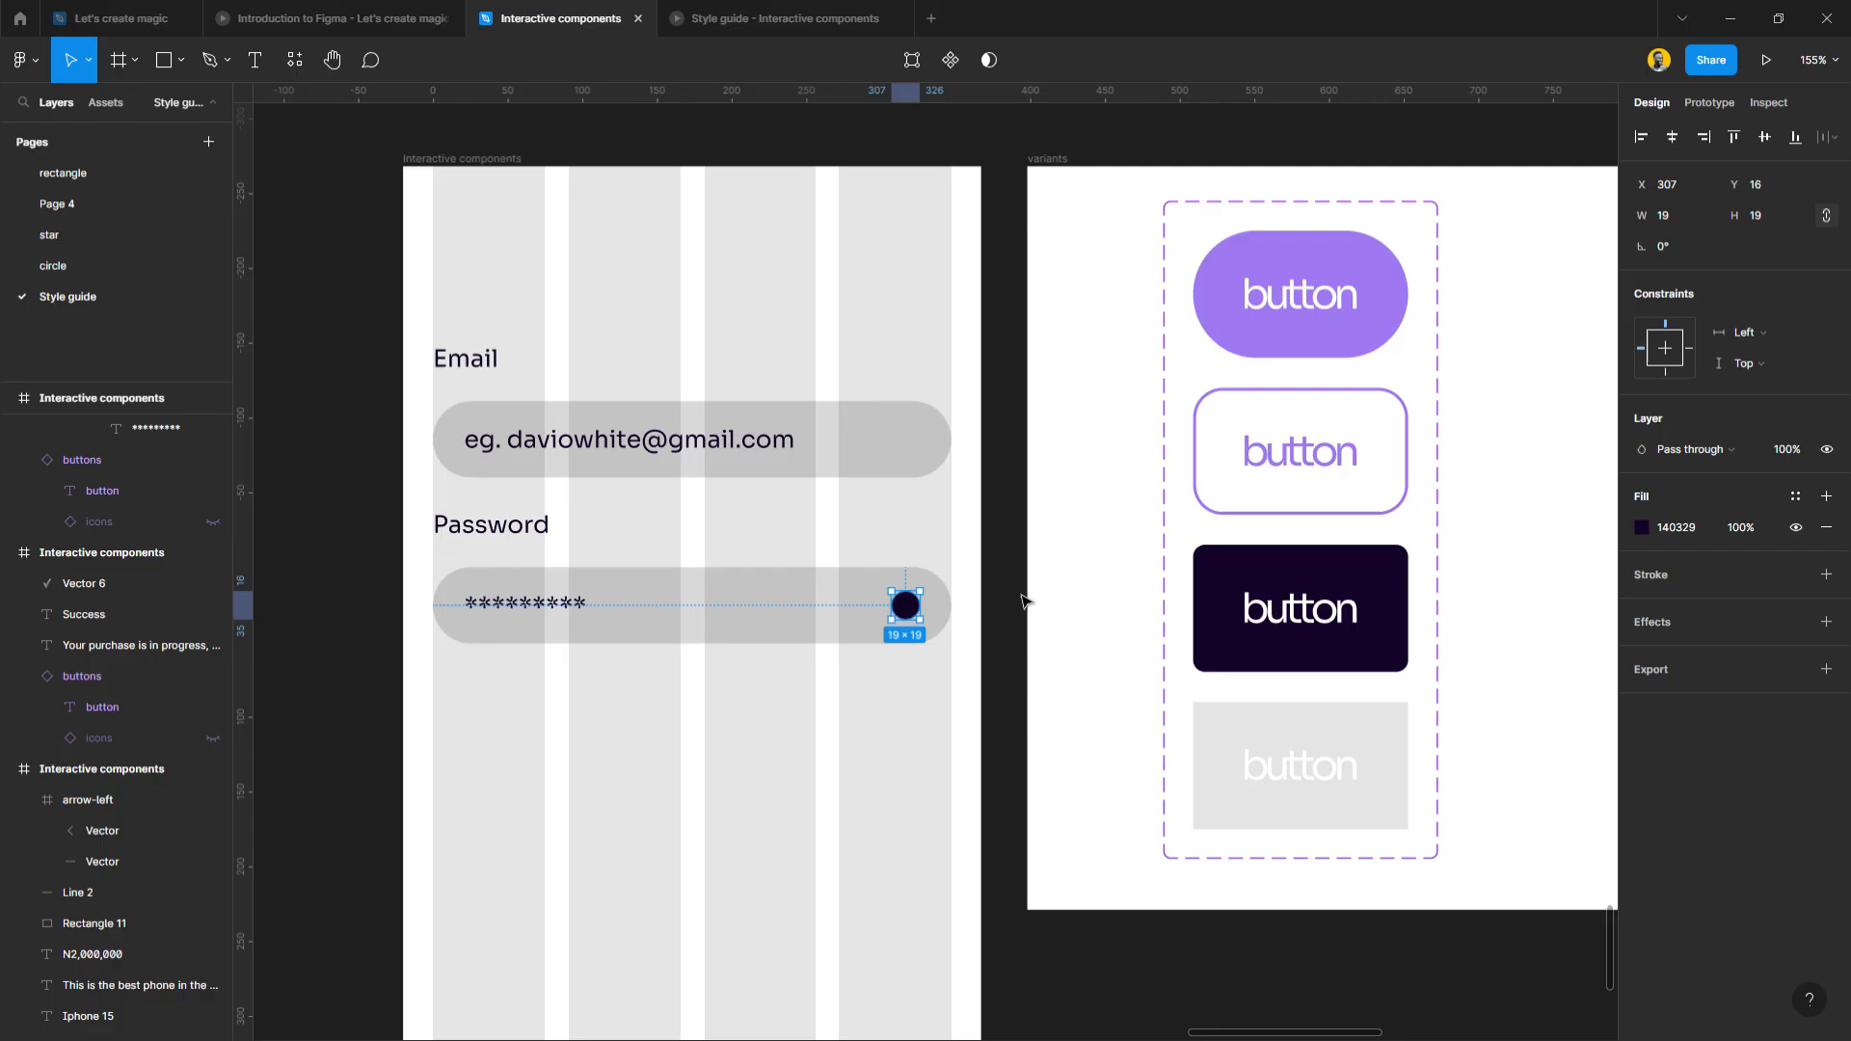
left_click(1773, 216)
type("20")
key("Return")
left_click(642, 800)
scroll(573, 756, "down", 3, "ctrl")
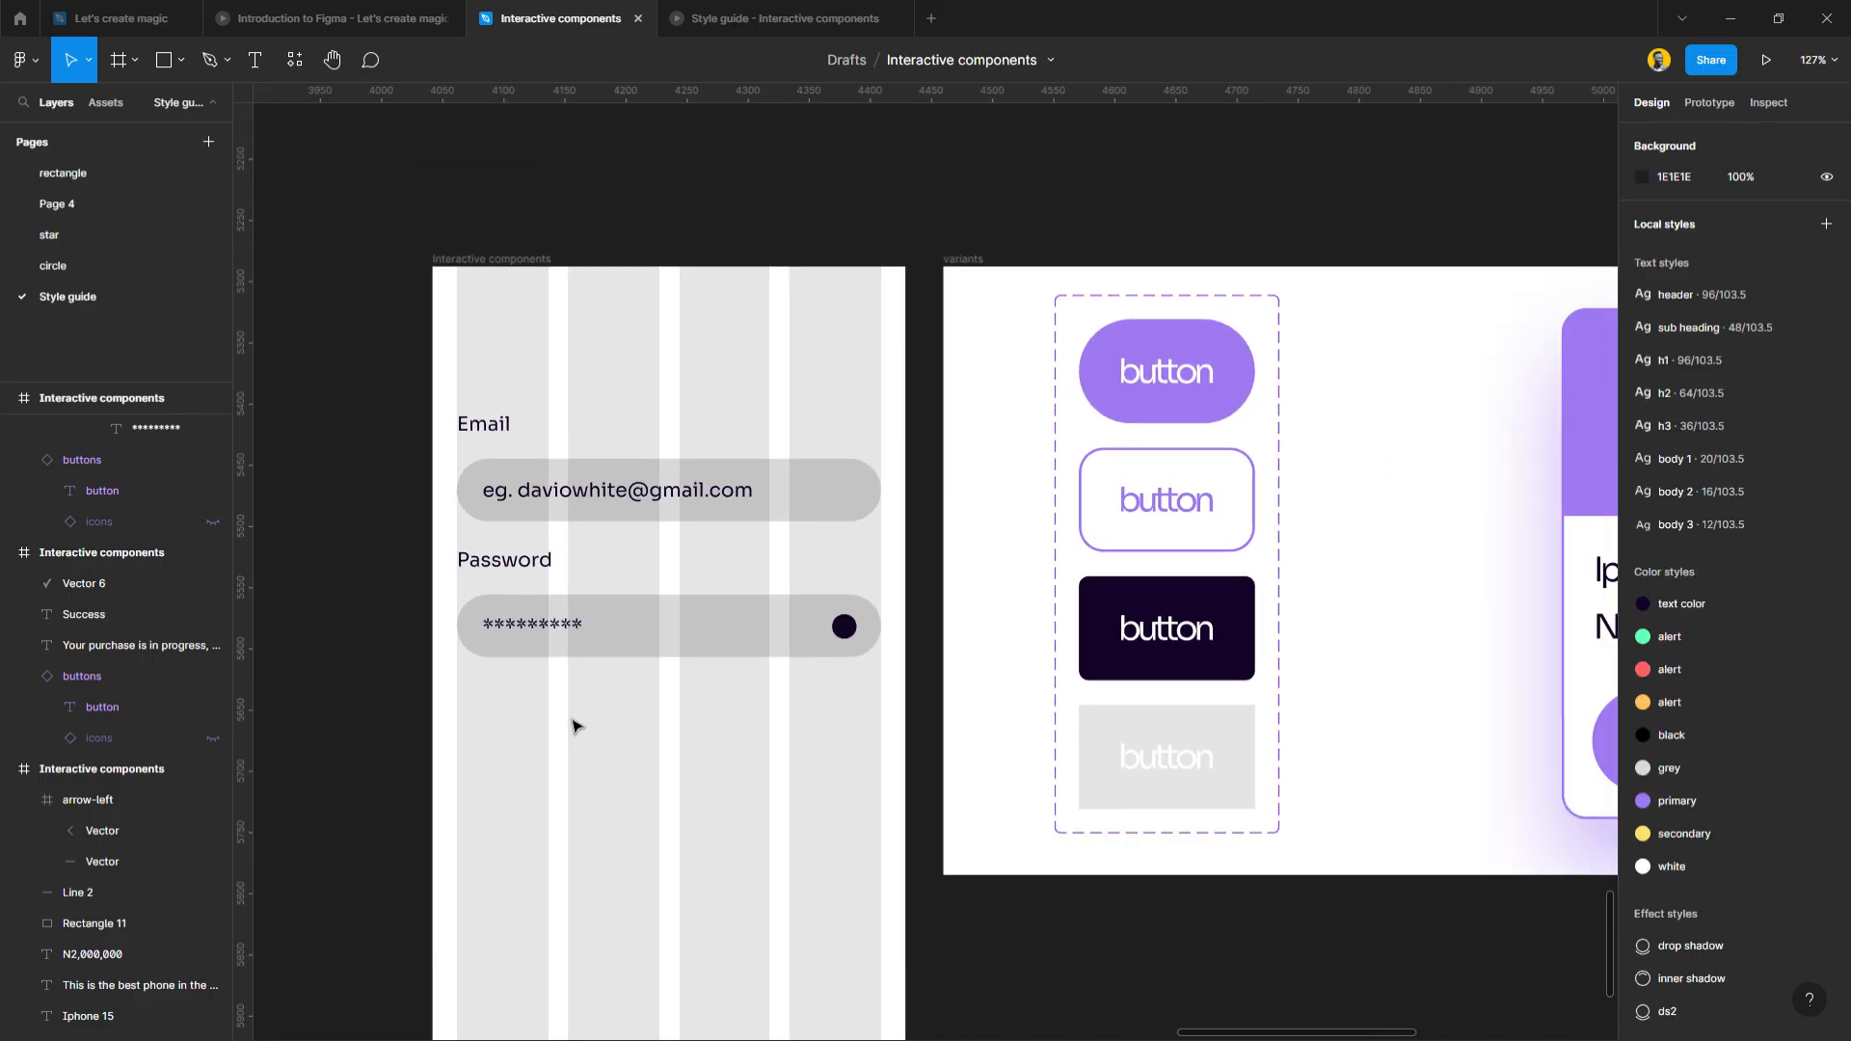
Move the go back to home button up under the Password field, aligned left.
scroll(573, 725, "down", 3)
left_click(669, 872)
left_click_drag(718, 942, 703, 680)
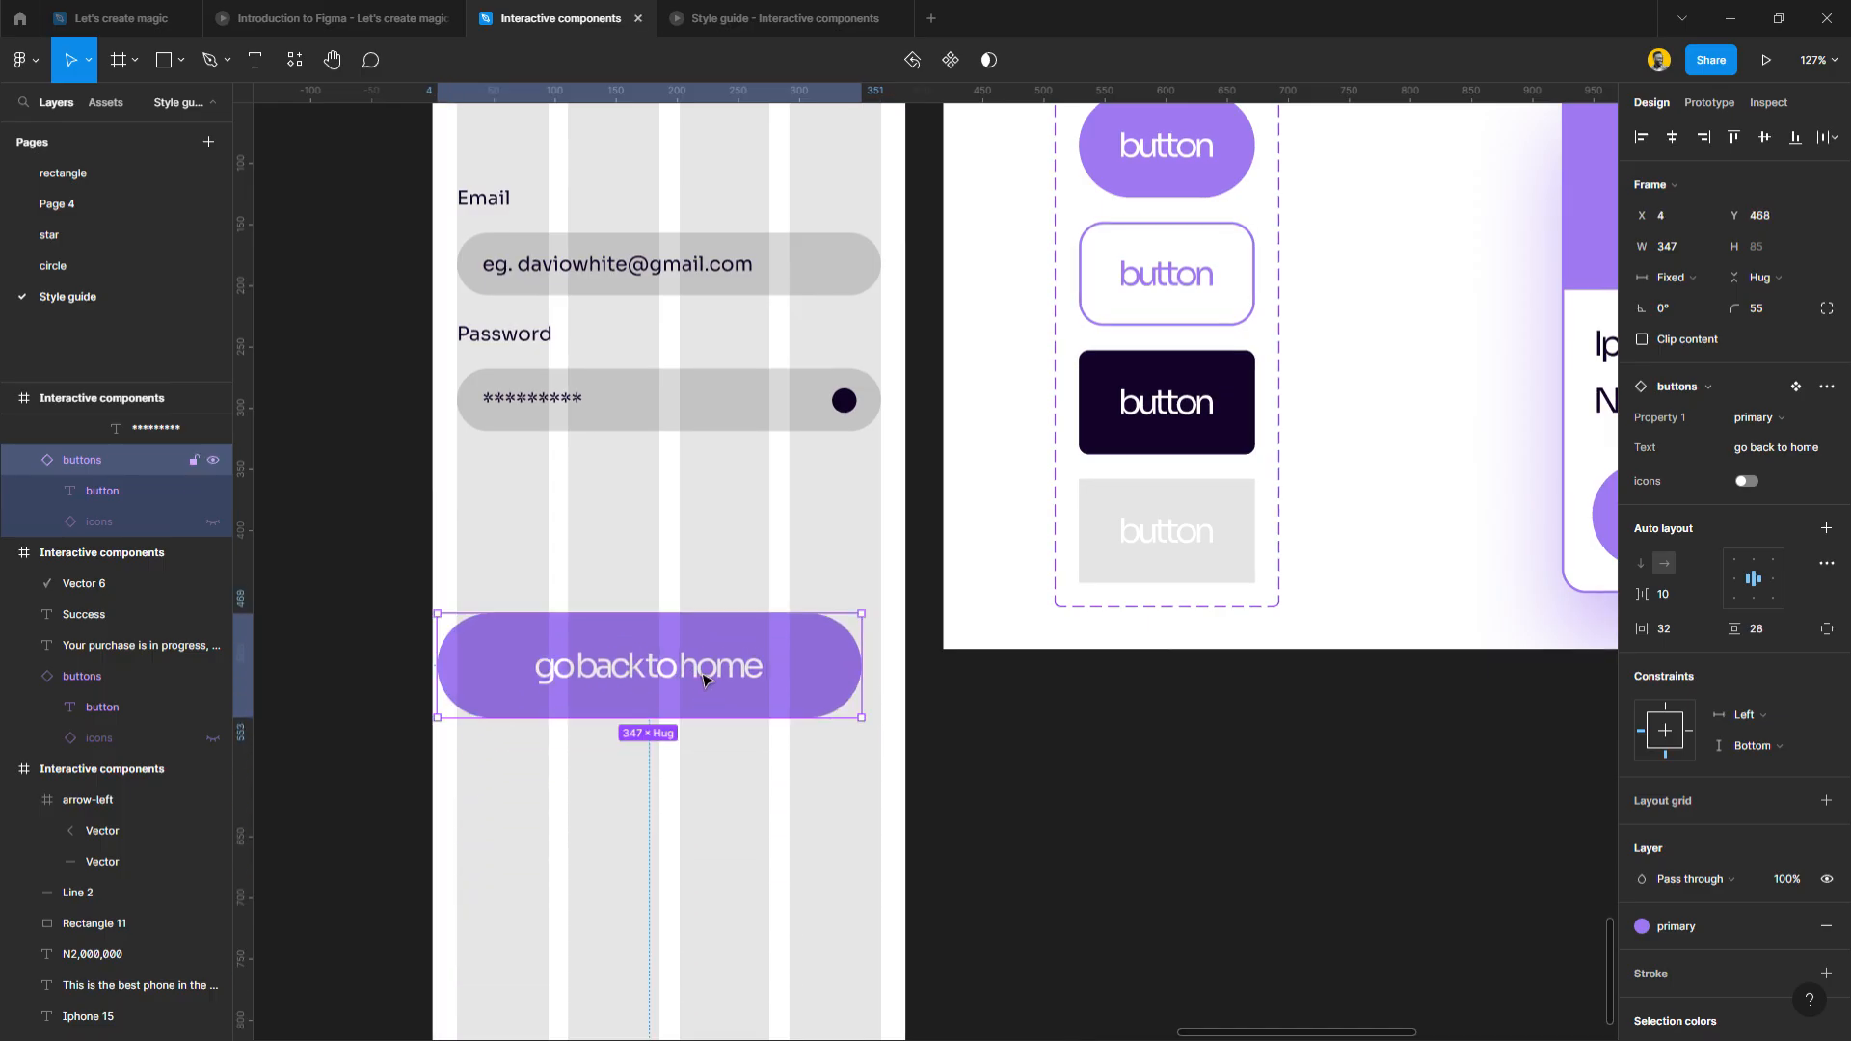
key("ctrl+z")
left_click_drag(707, 925, 703, 753)
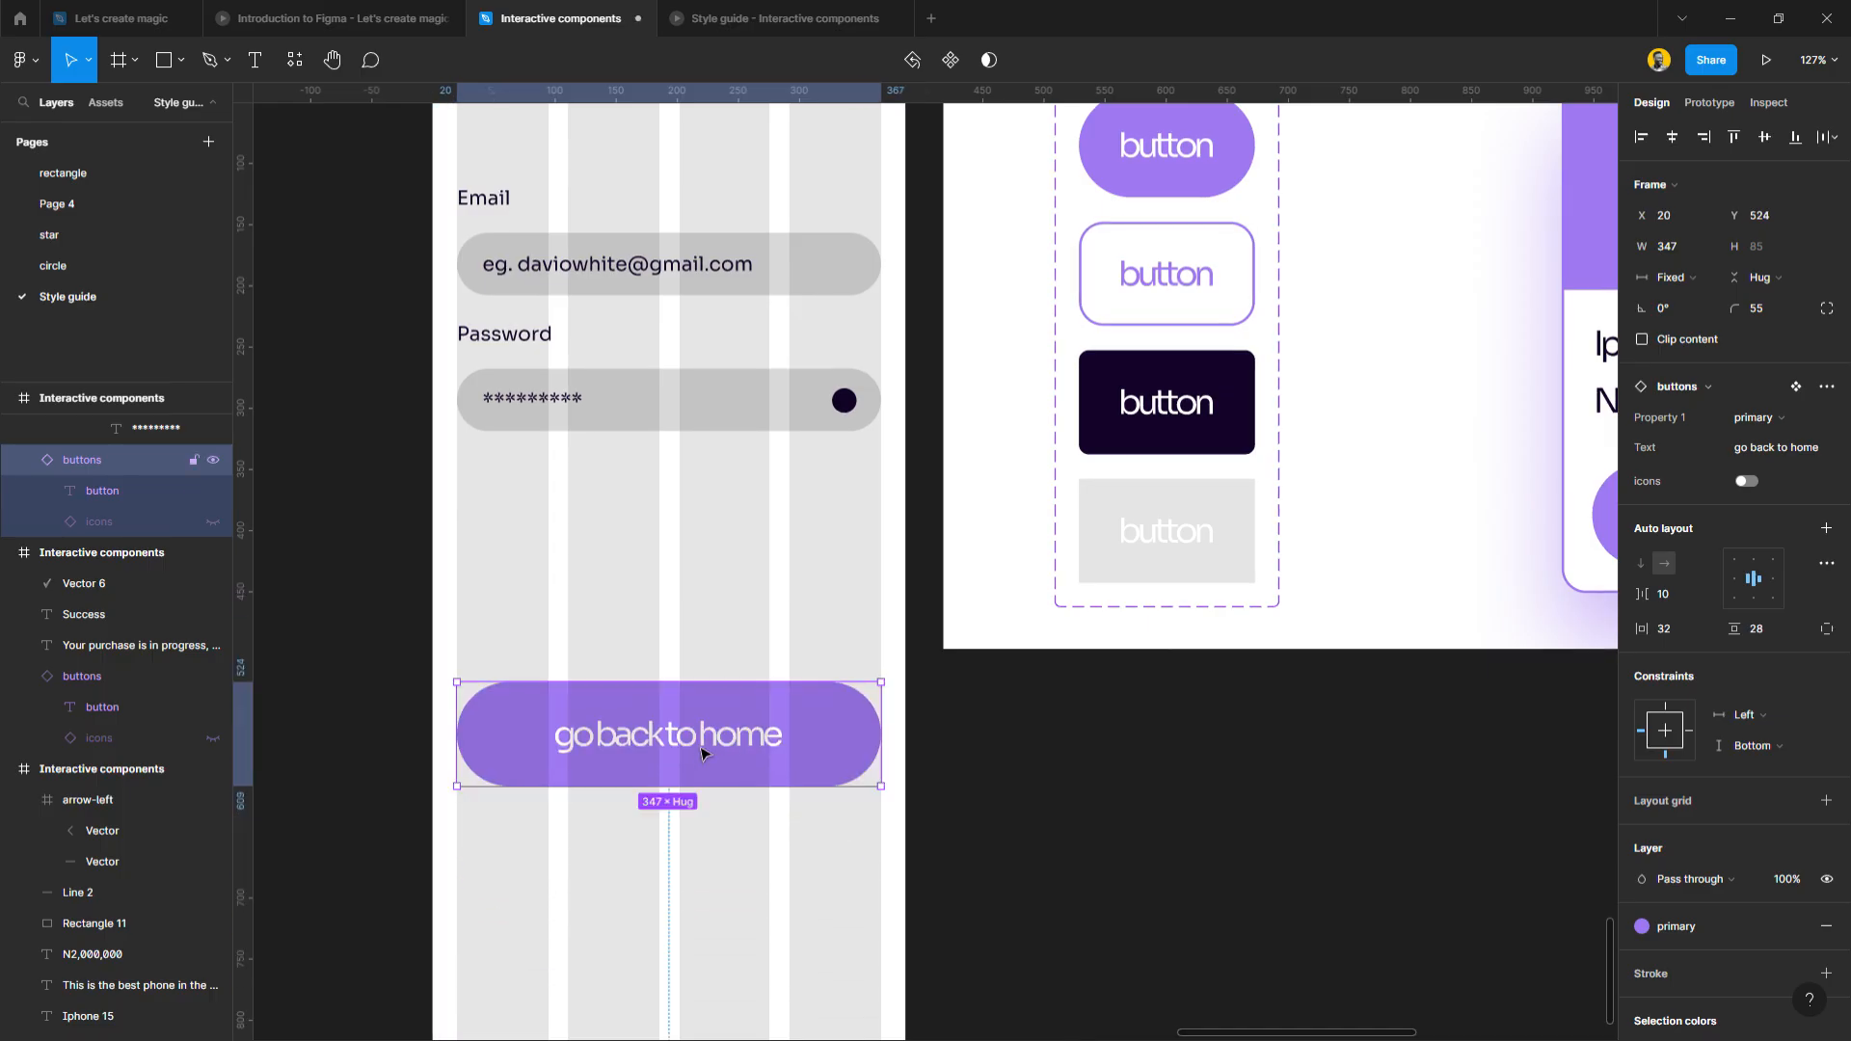
Change the button's label to 'Sign in'.
double_click(703, 753)
type("Sign")
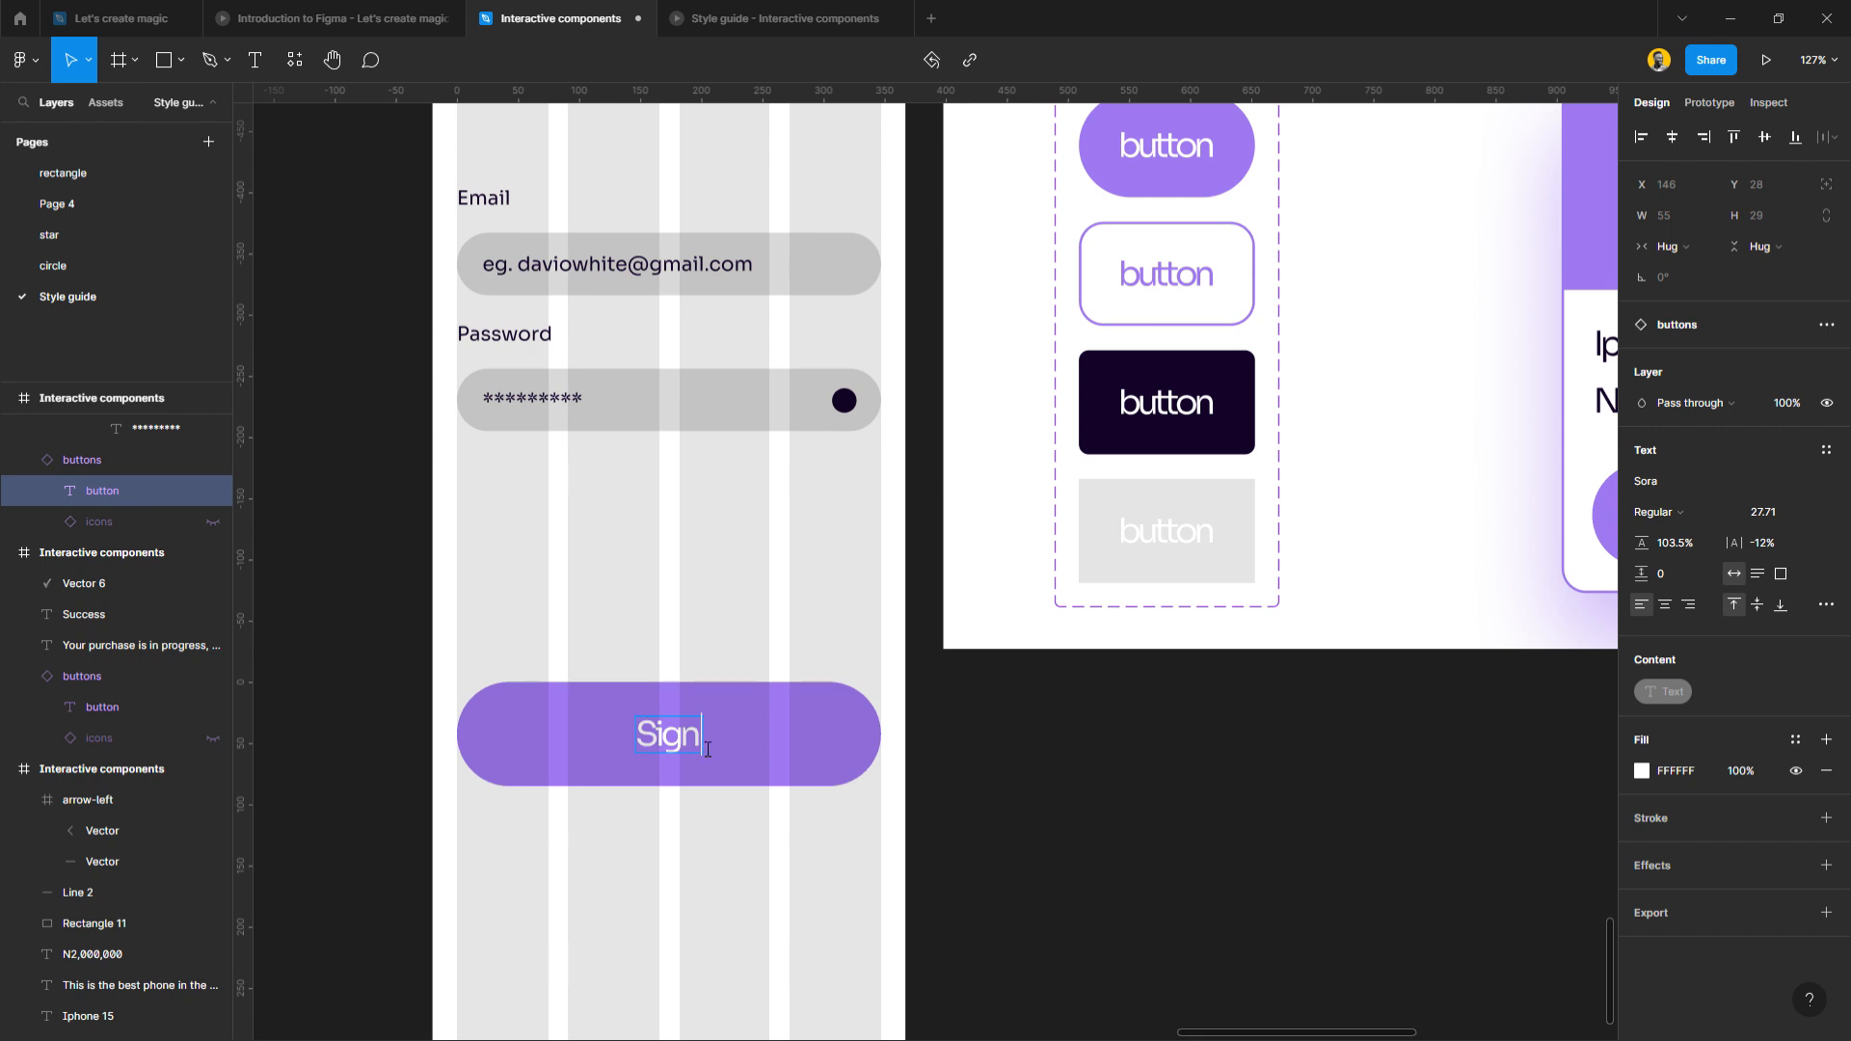
type(" in")
key("Escape")
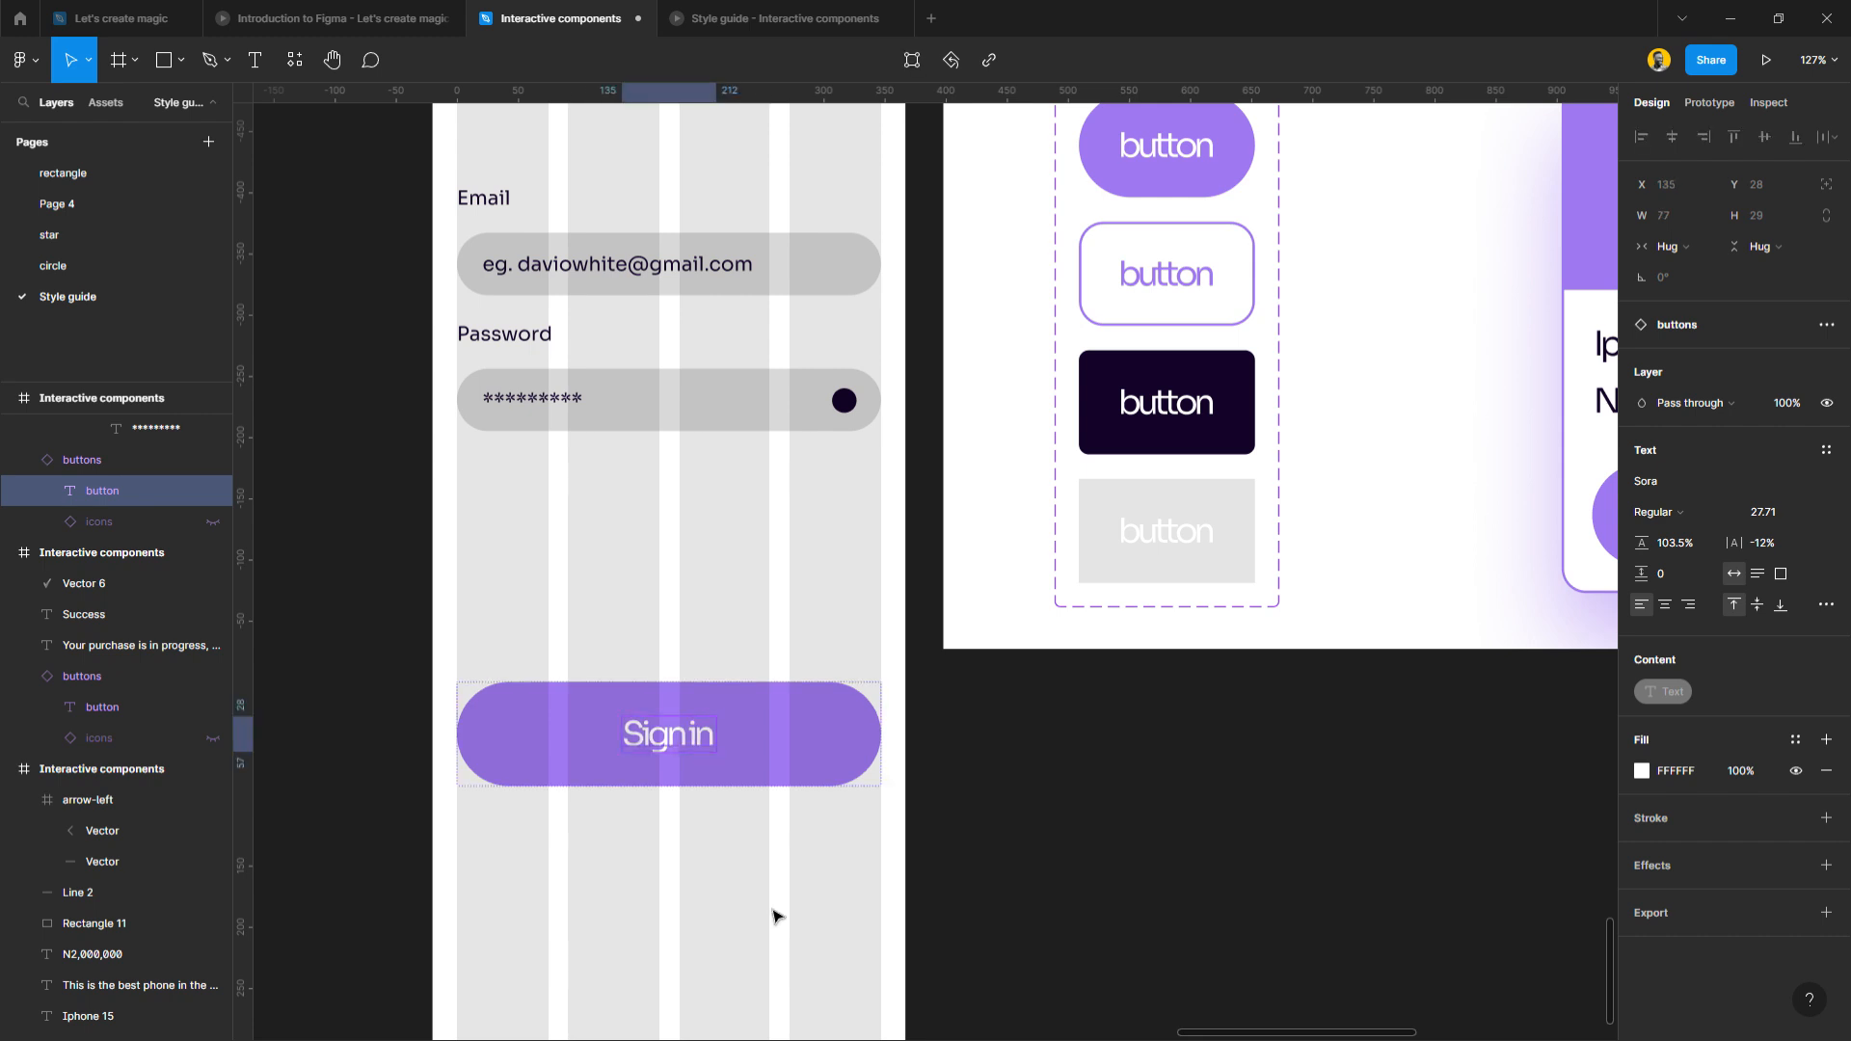
left_click(786, 832)
scroll(681, 848, "down", 3)
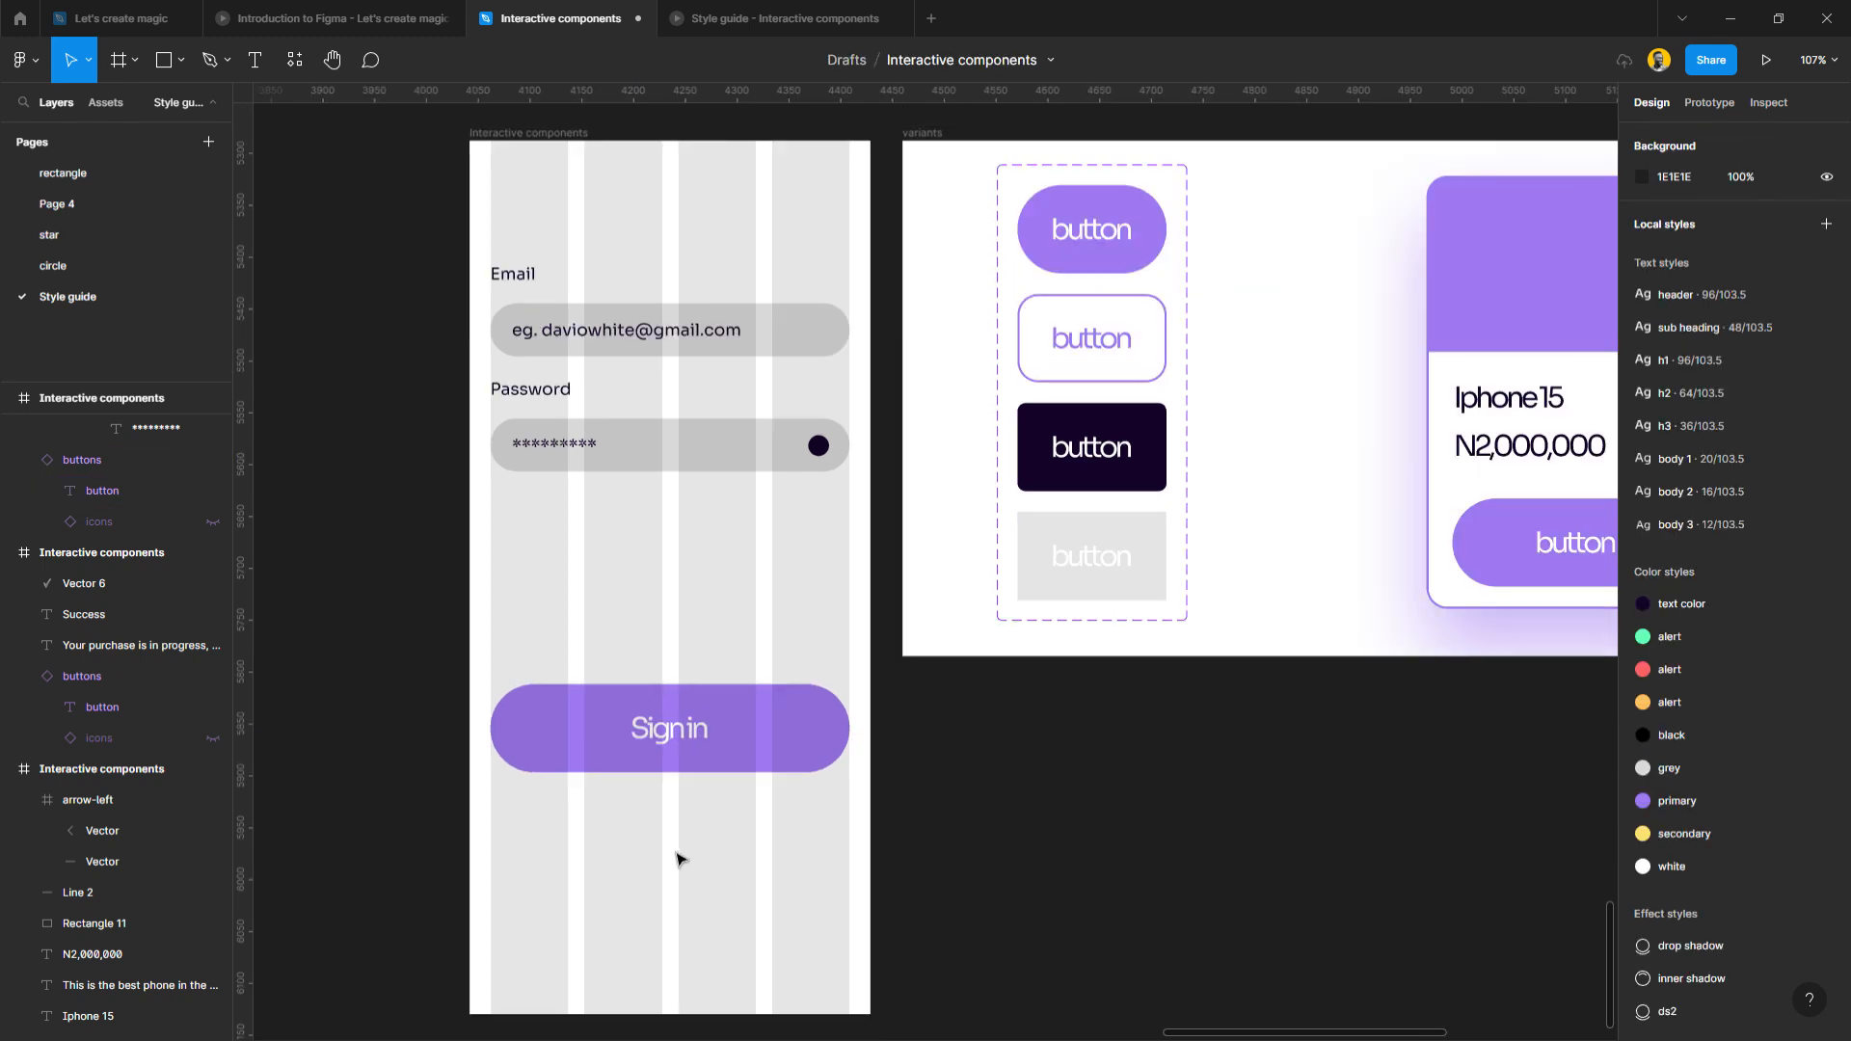
scroll(681, 848, "up", 2)
left_click(501, 358)
Move the form down and turn a copy of the Email label into a 272-wide 'Welcome back to DW' heading.
left_click_drag(561, 411, 513, 332)
left_click(569, 439)
double_click(538, 474)
type("Welcome b")
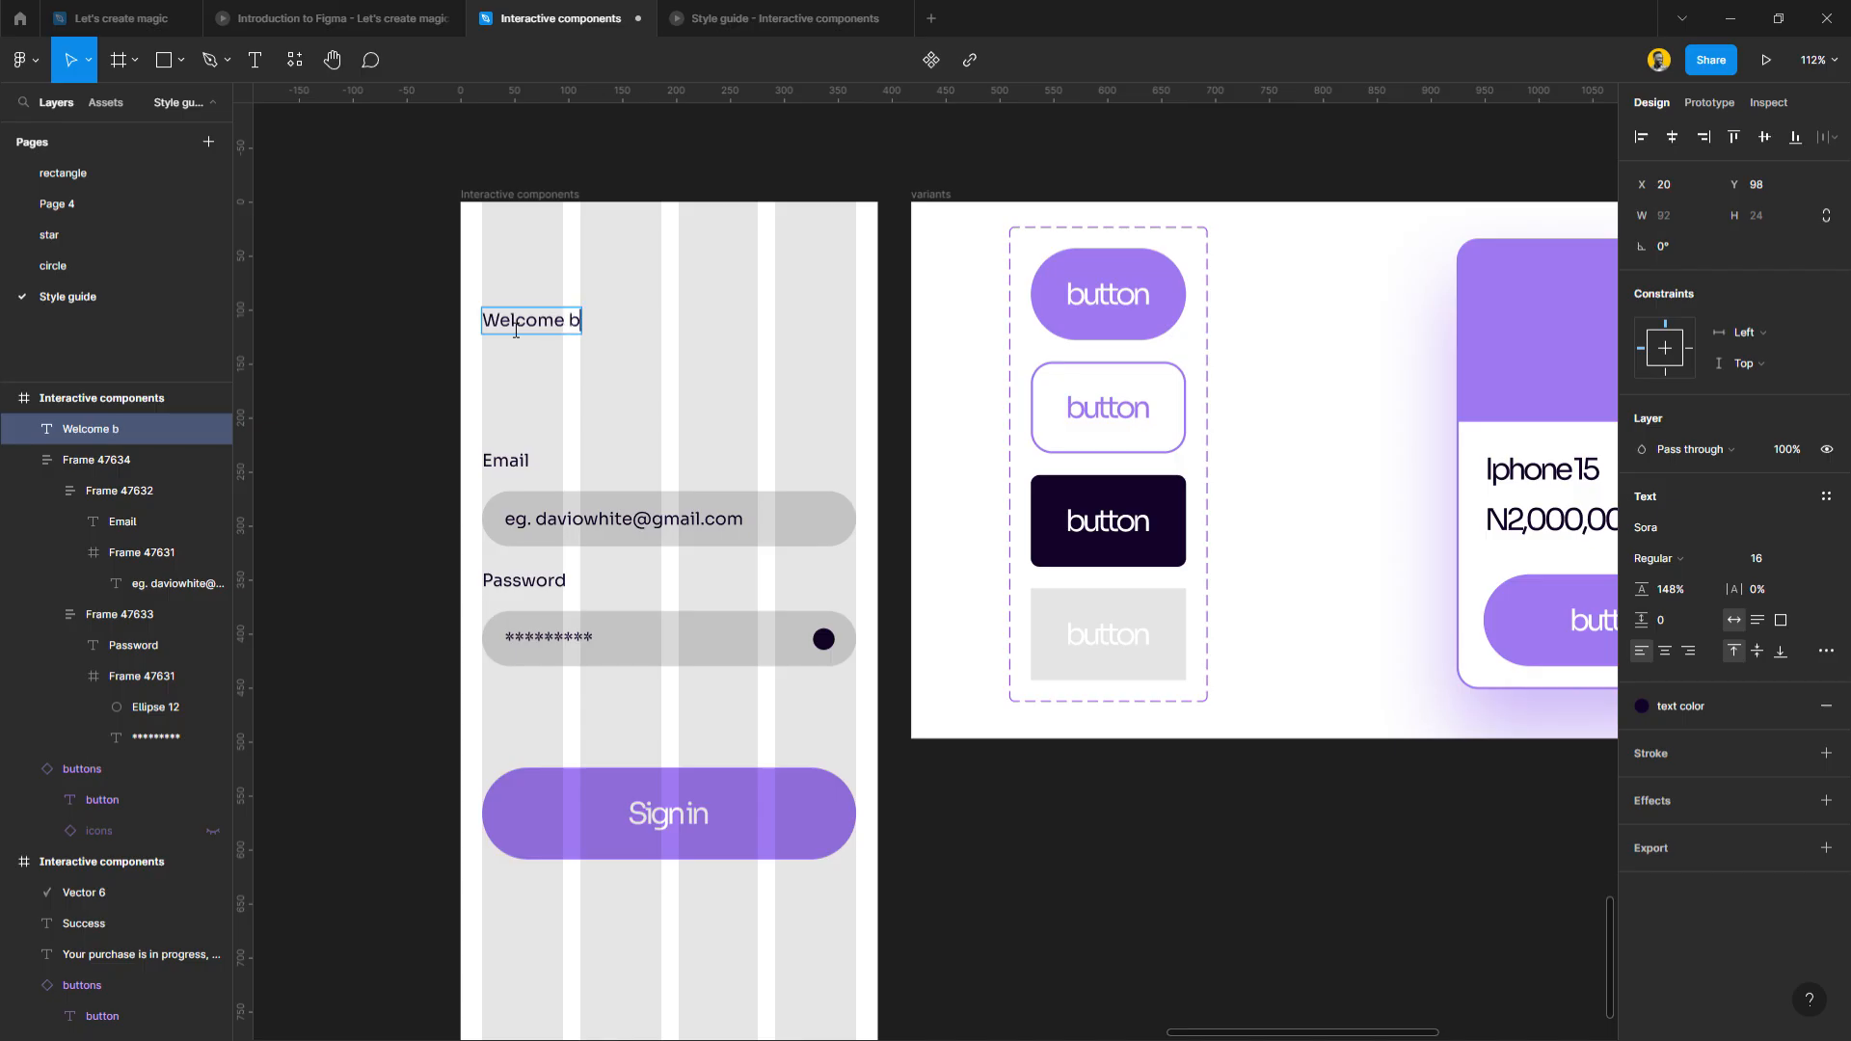
type("ack to DW")
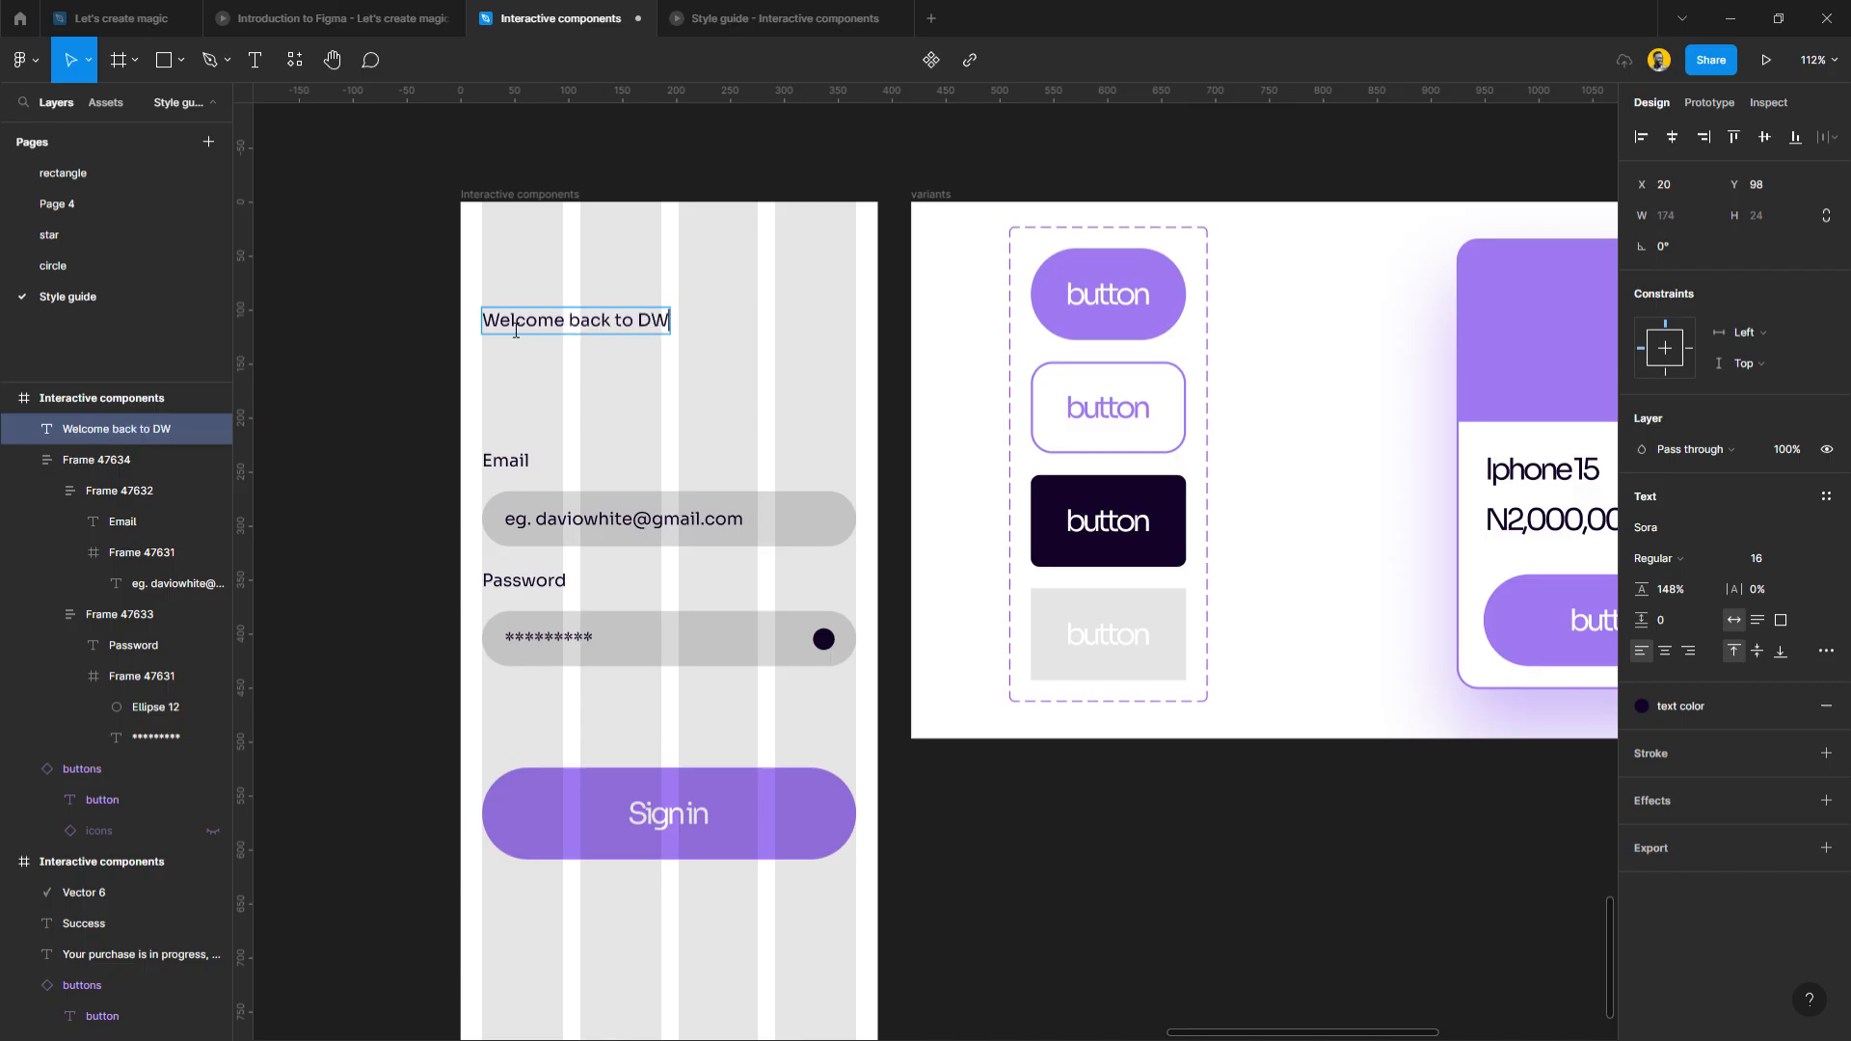
key("Escape")
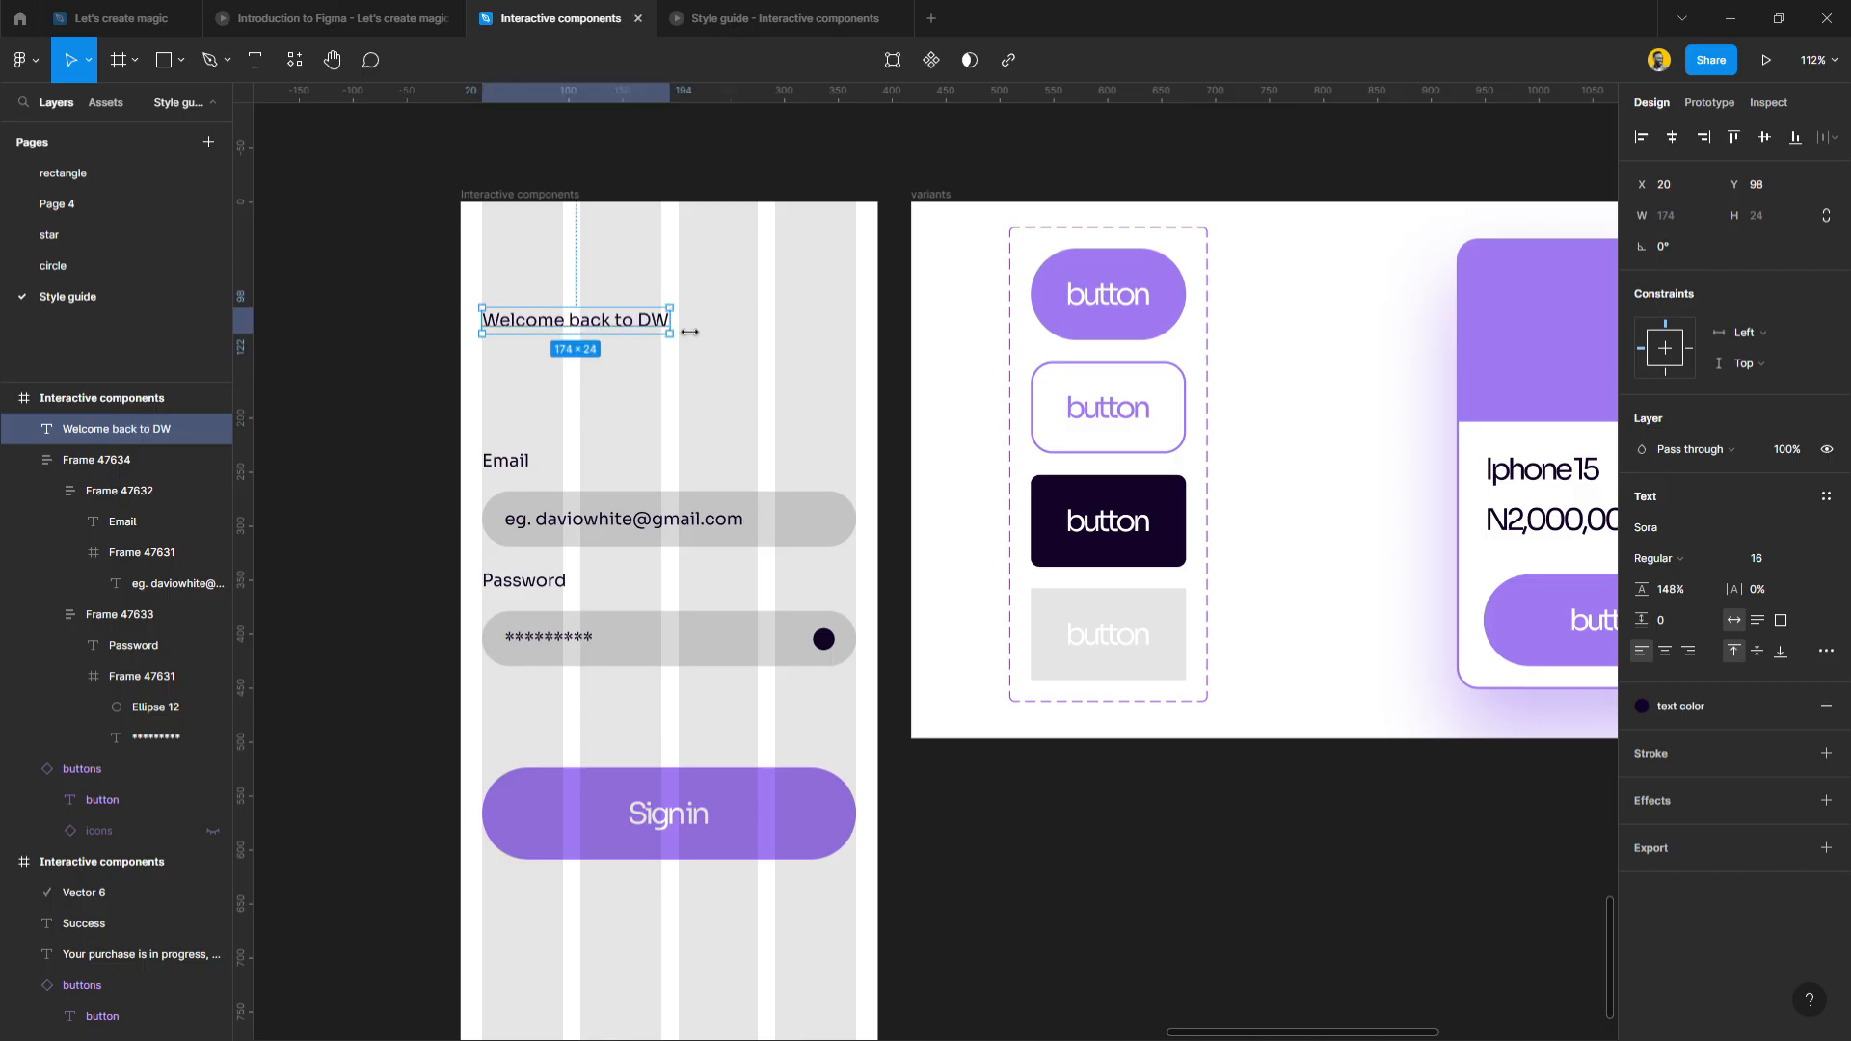
left_click_drag(689, 331, 794, 332)
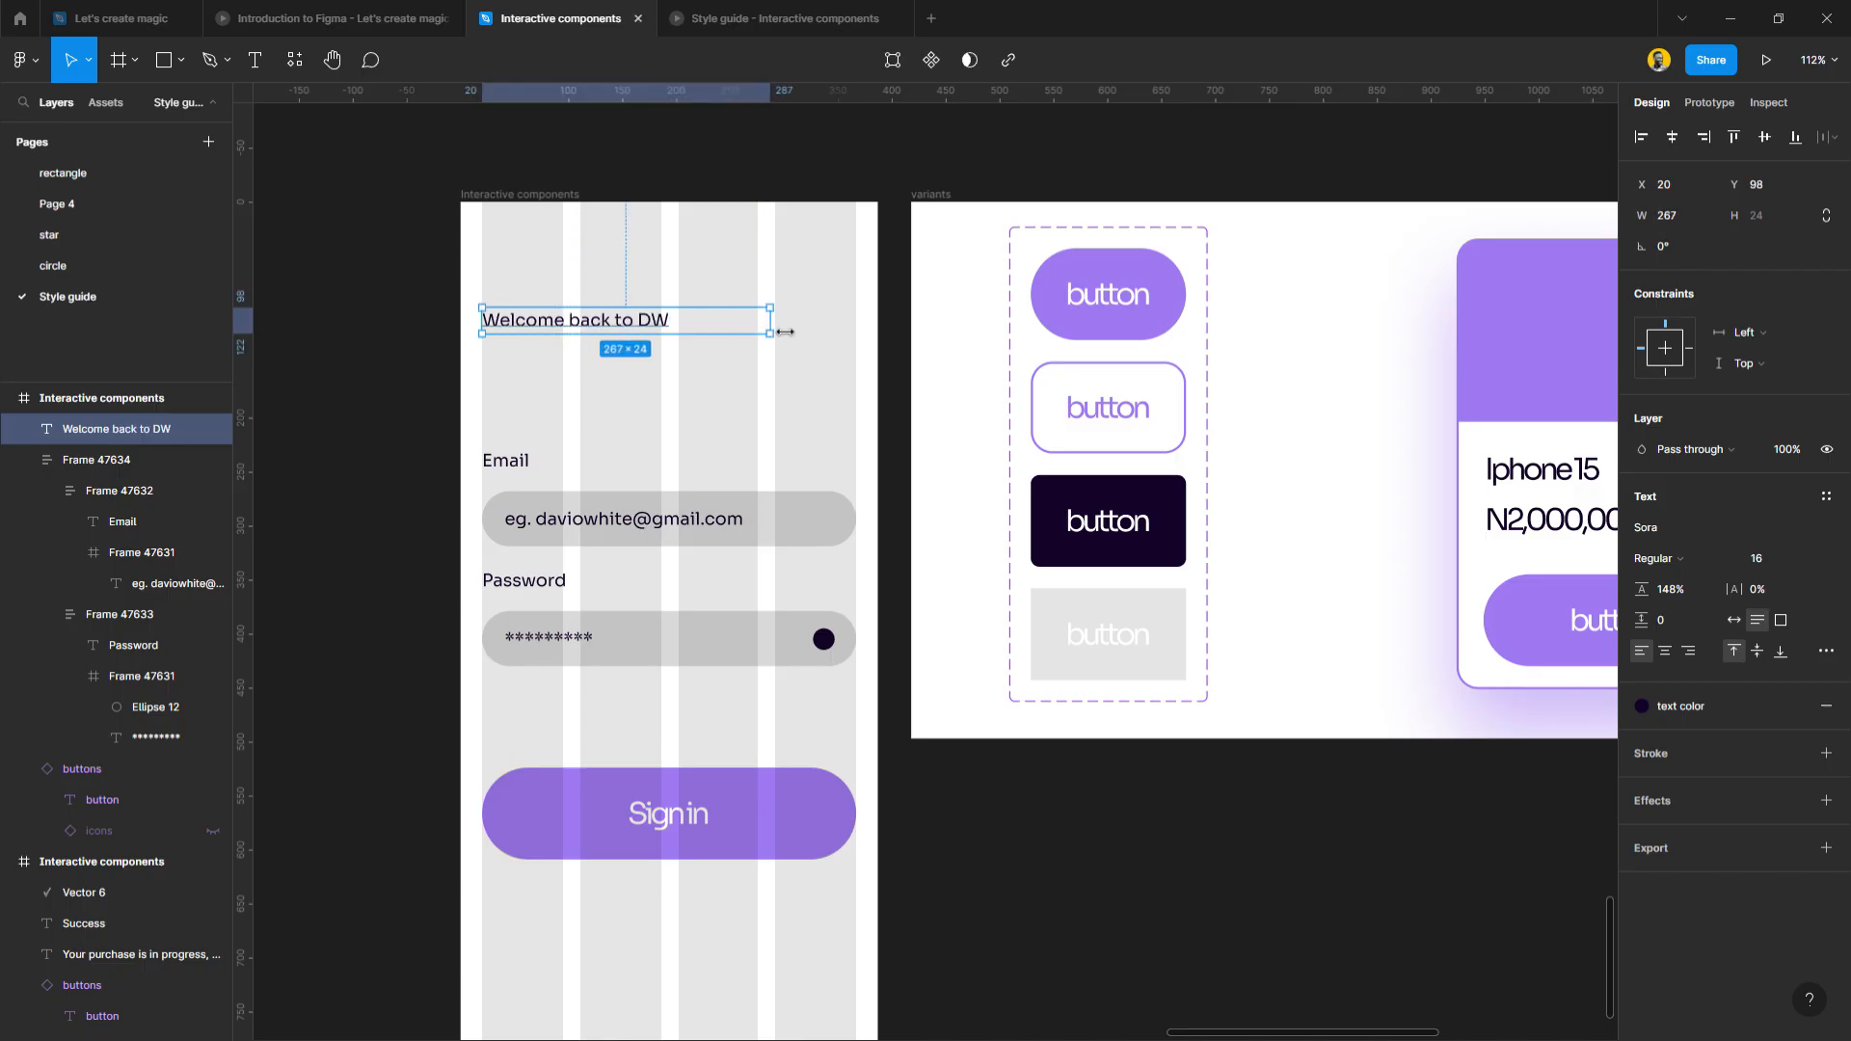
Set the heading to 36 Medium with tighter line height and raise it about 10 px.
left_click(1771, 557)
left_click(1786, 654)
left_click(1700, 559)
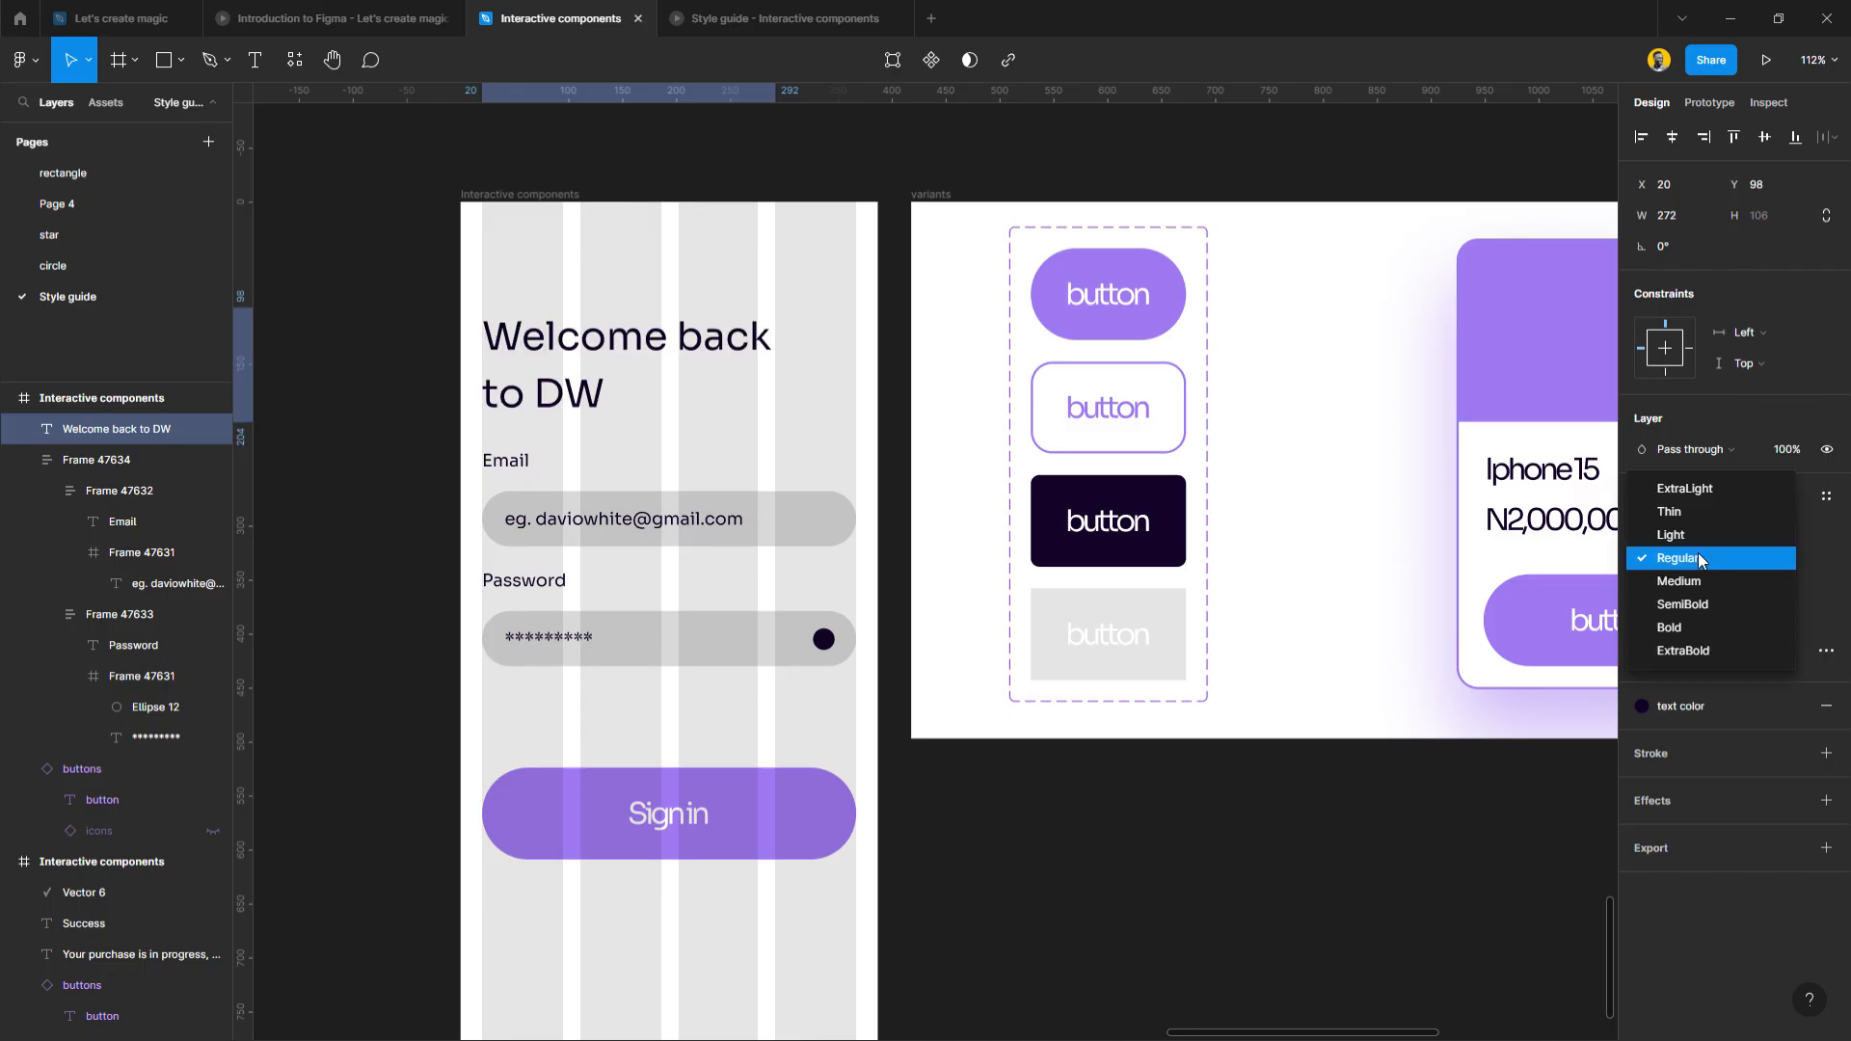
left_click(1696, 584)
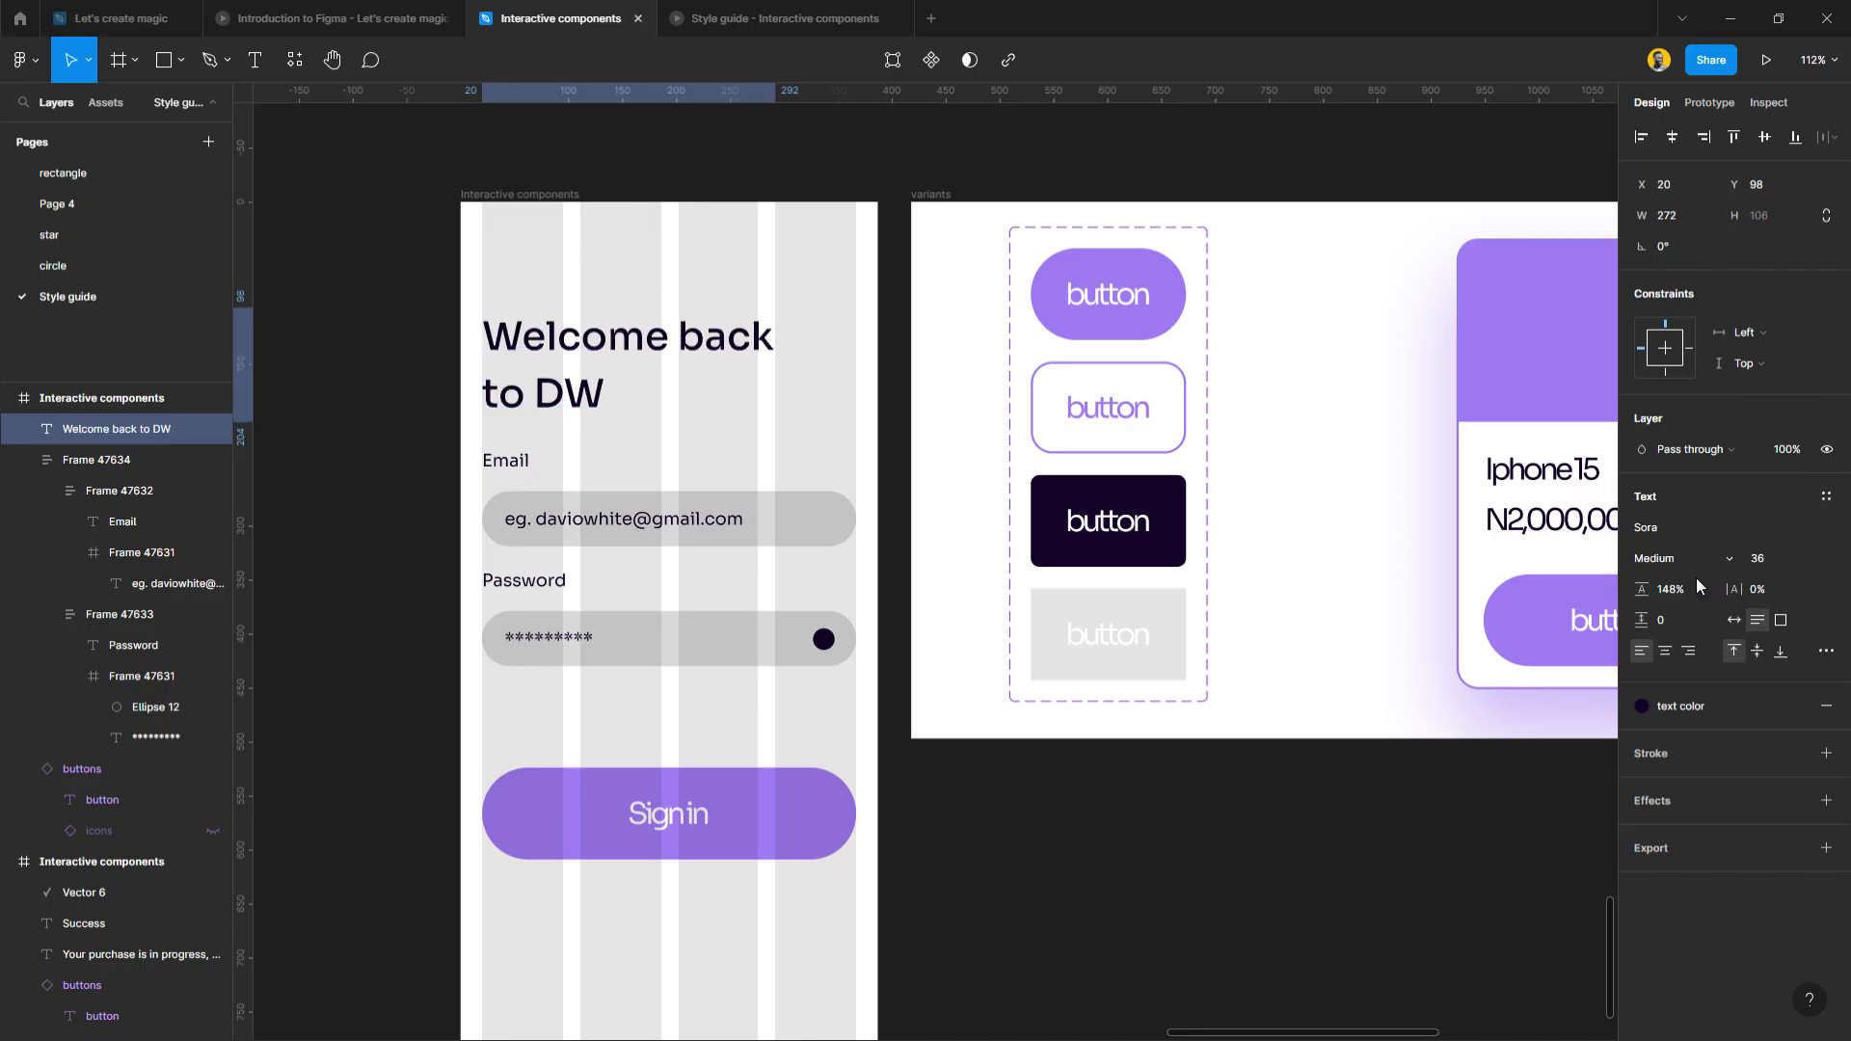
left_click_drag(1641, 589, 1582, 592)
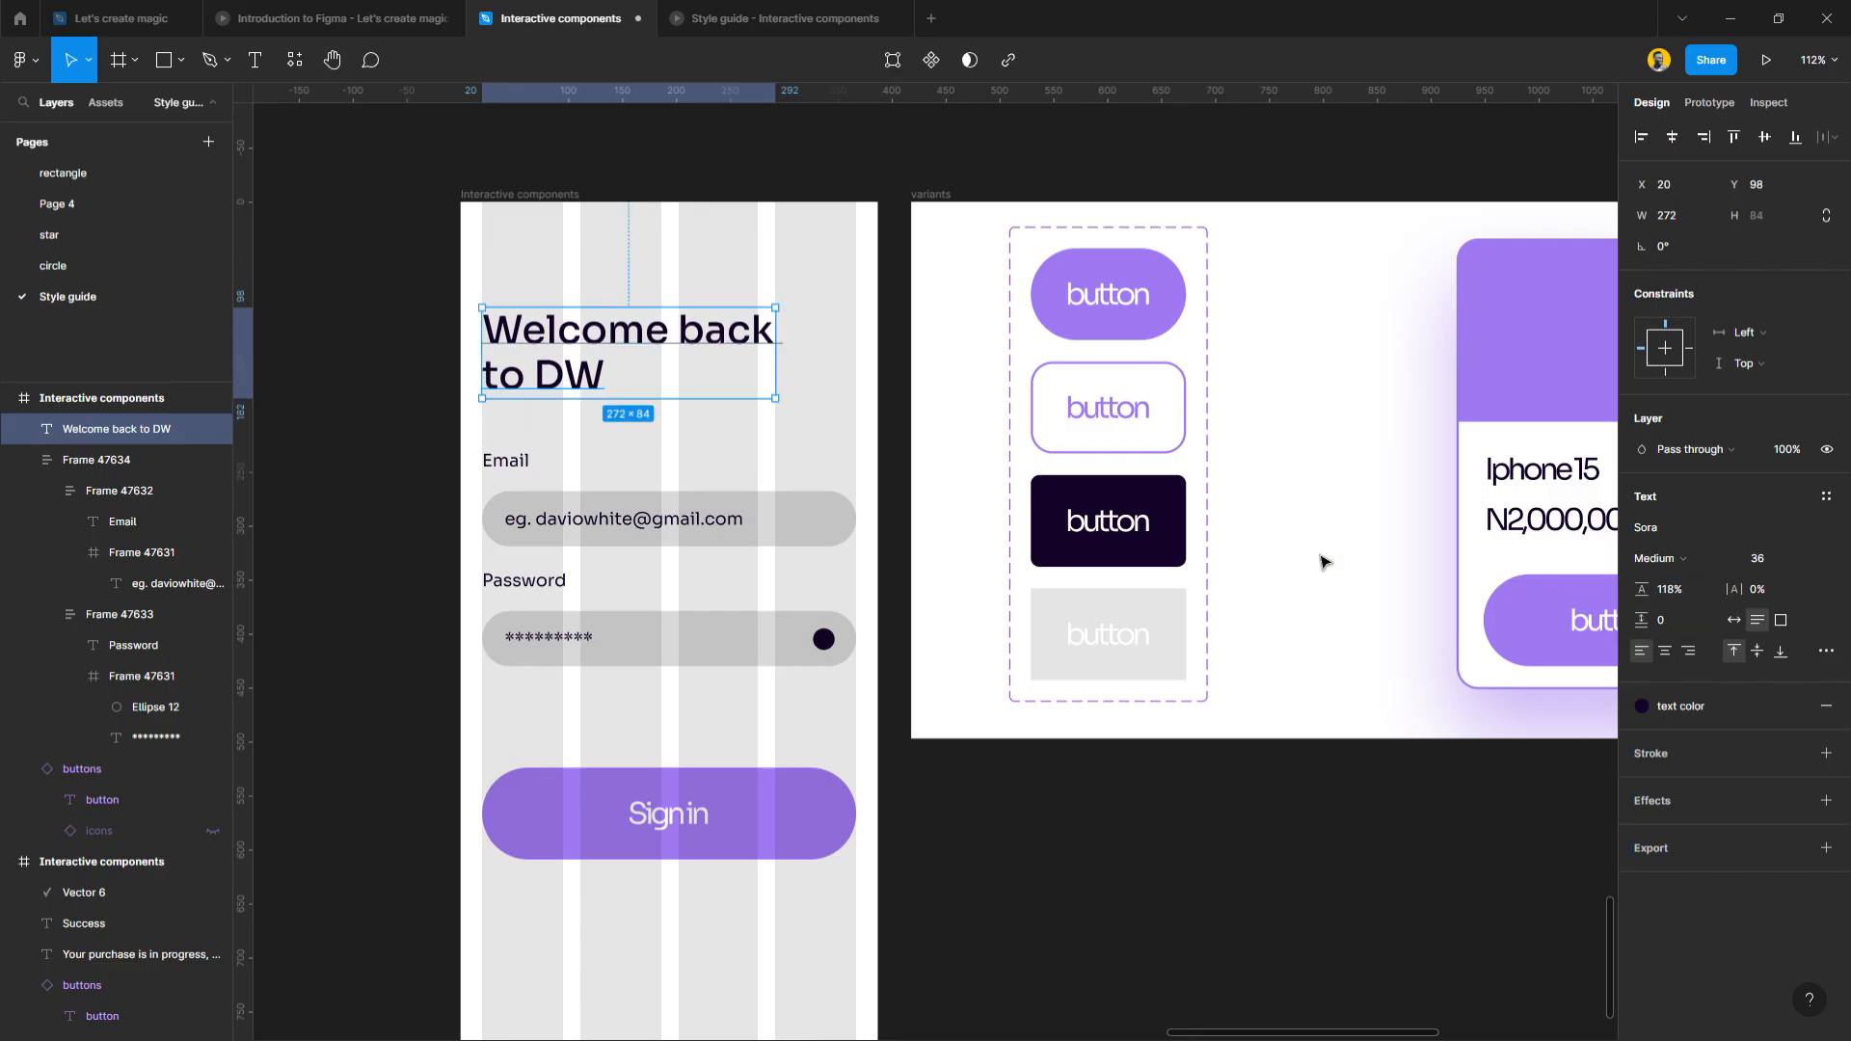
left_click_drag(575, 384, 574, 375)
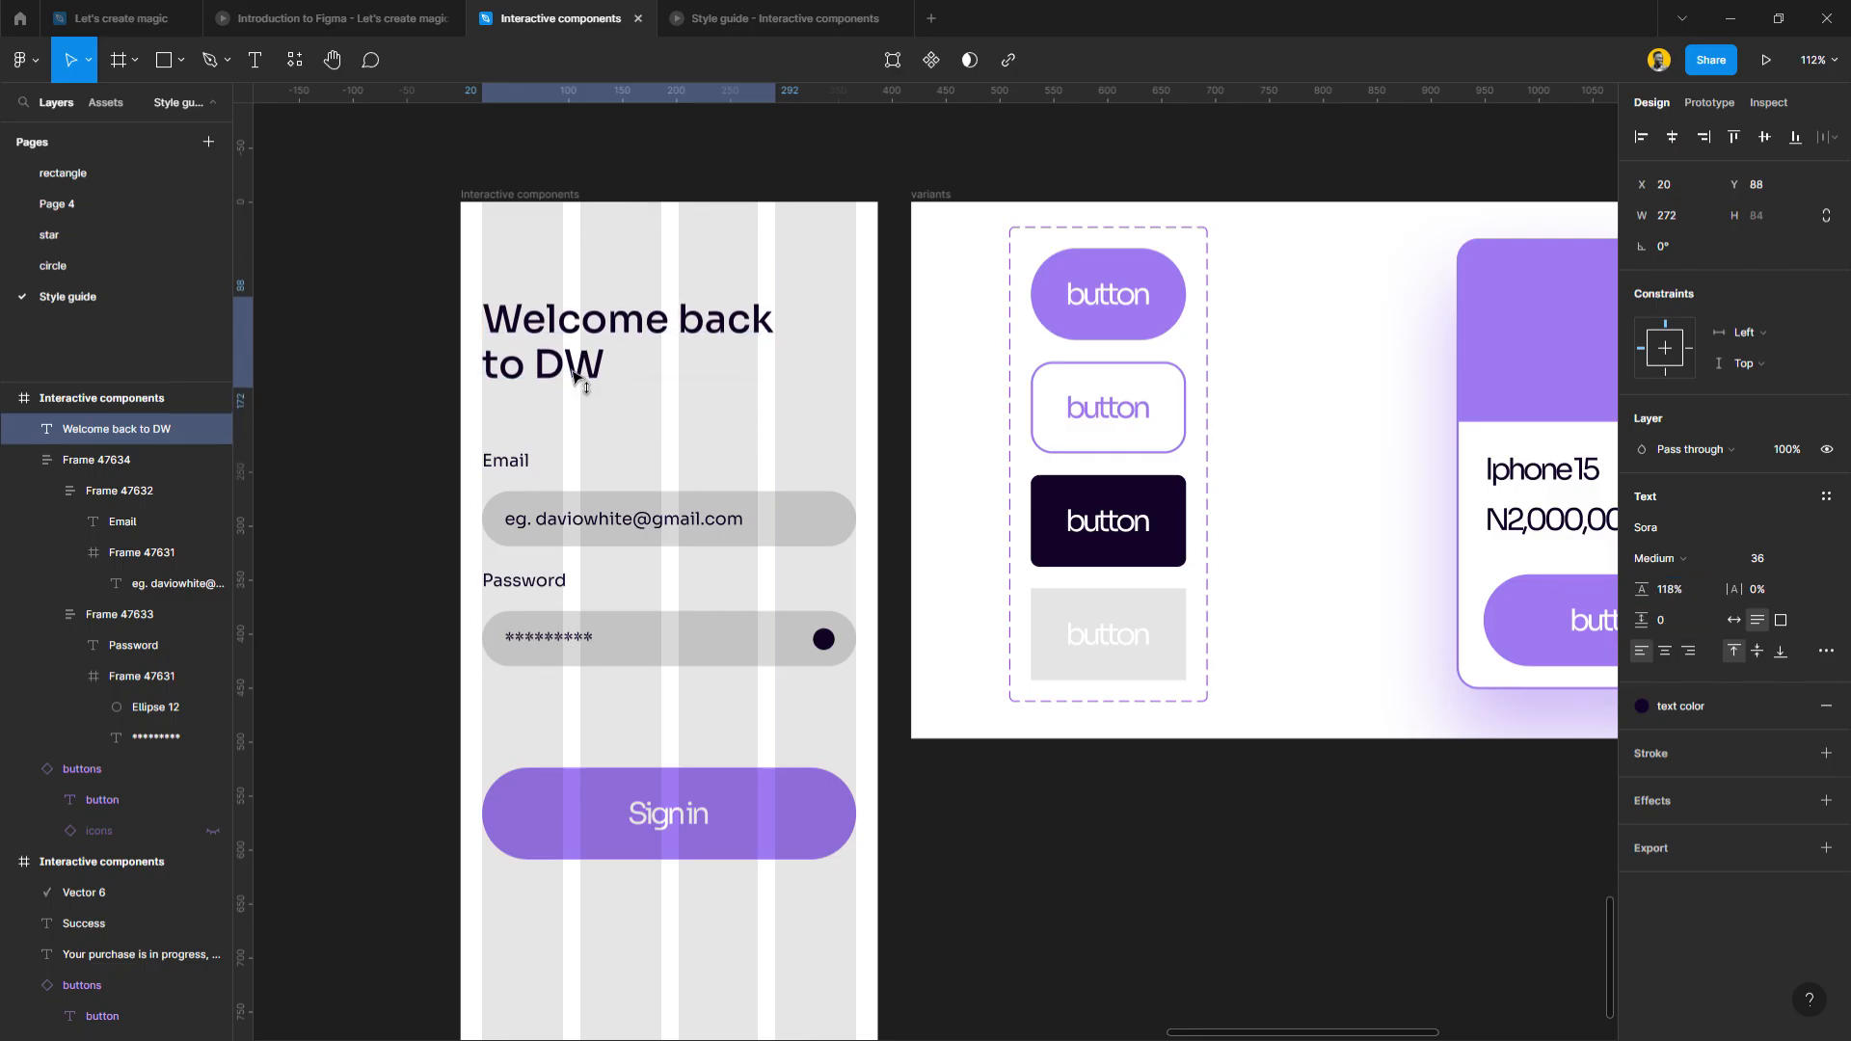
Colour the heading's final period with the primary purple style.
double_click(589, 372)
left_click(618, 375)
left_click_drag(645, 374, 614, 382)
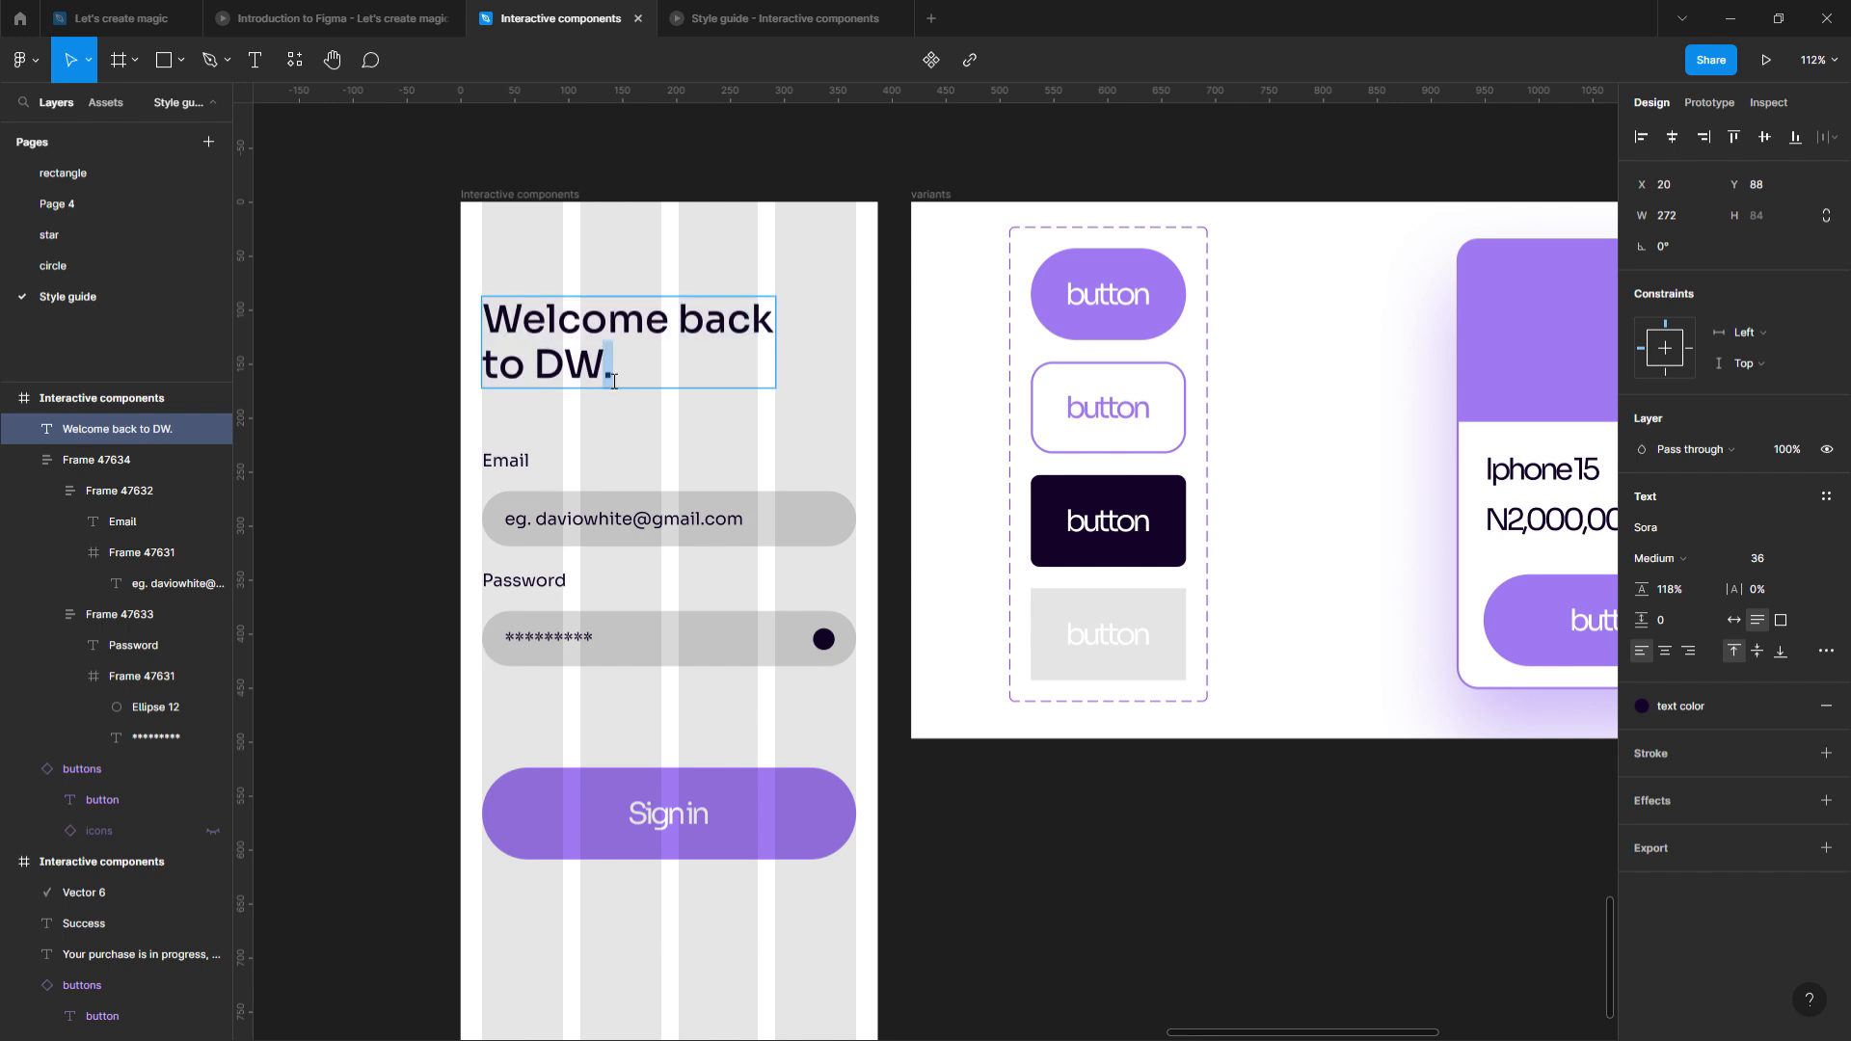
left_click(1641, 705)
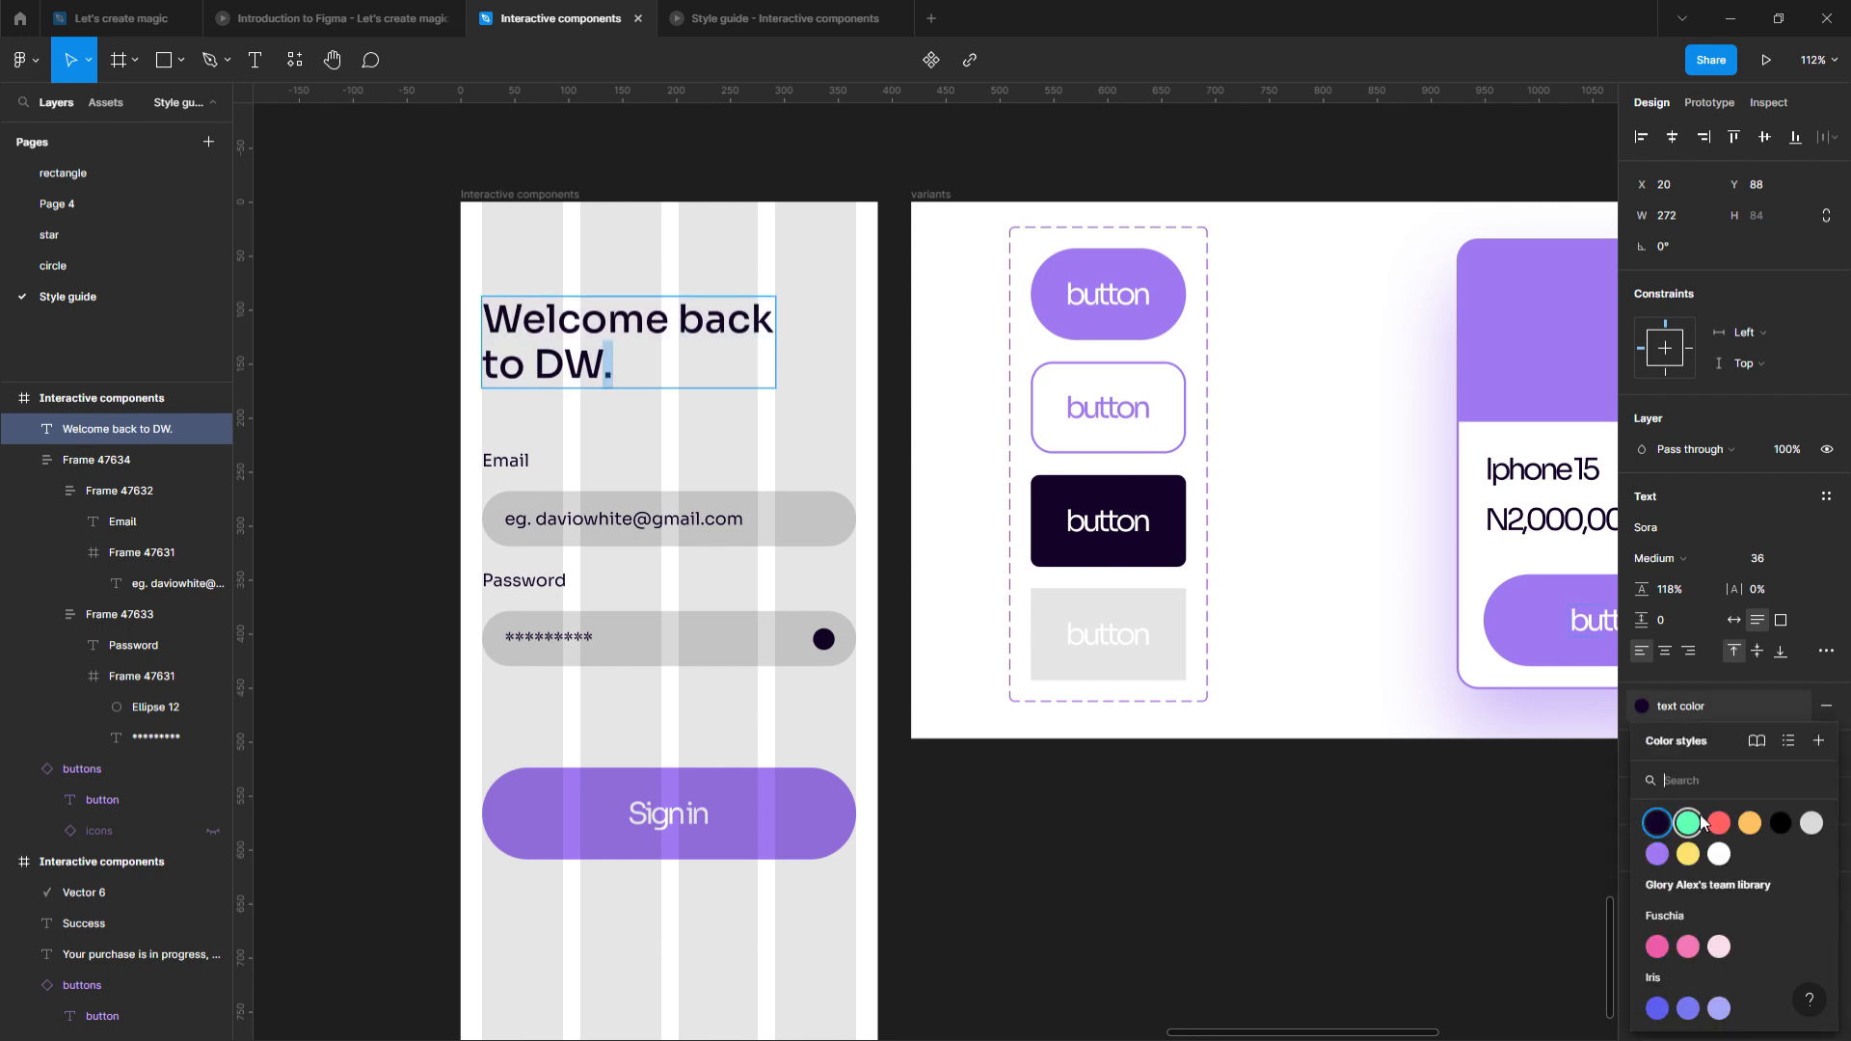
left_click(1648, 849)
key("Escape")
left_click(743, 488)
left_click(723, 417)
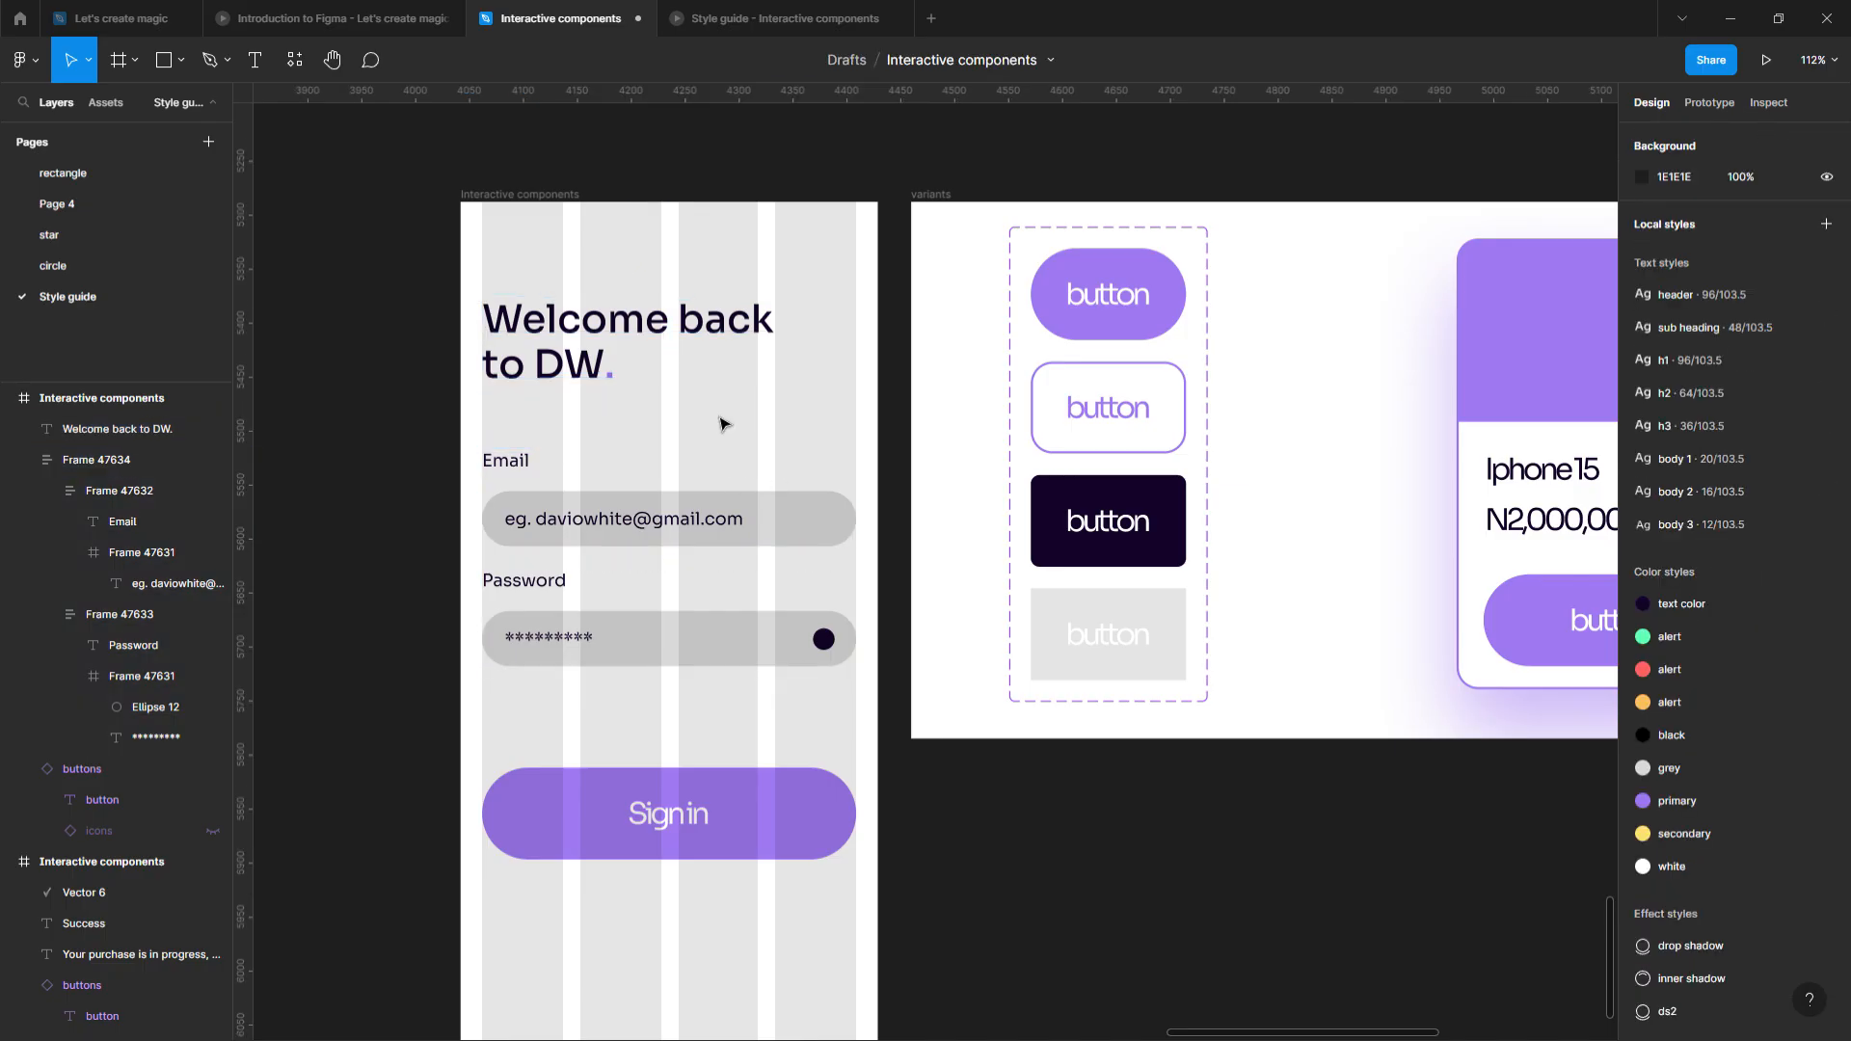
left_click(596, 376)
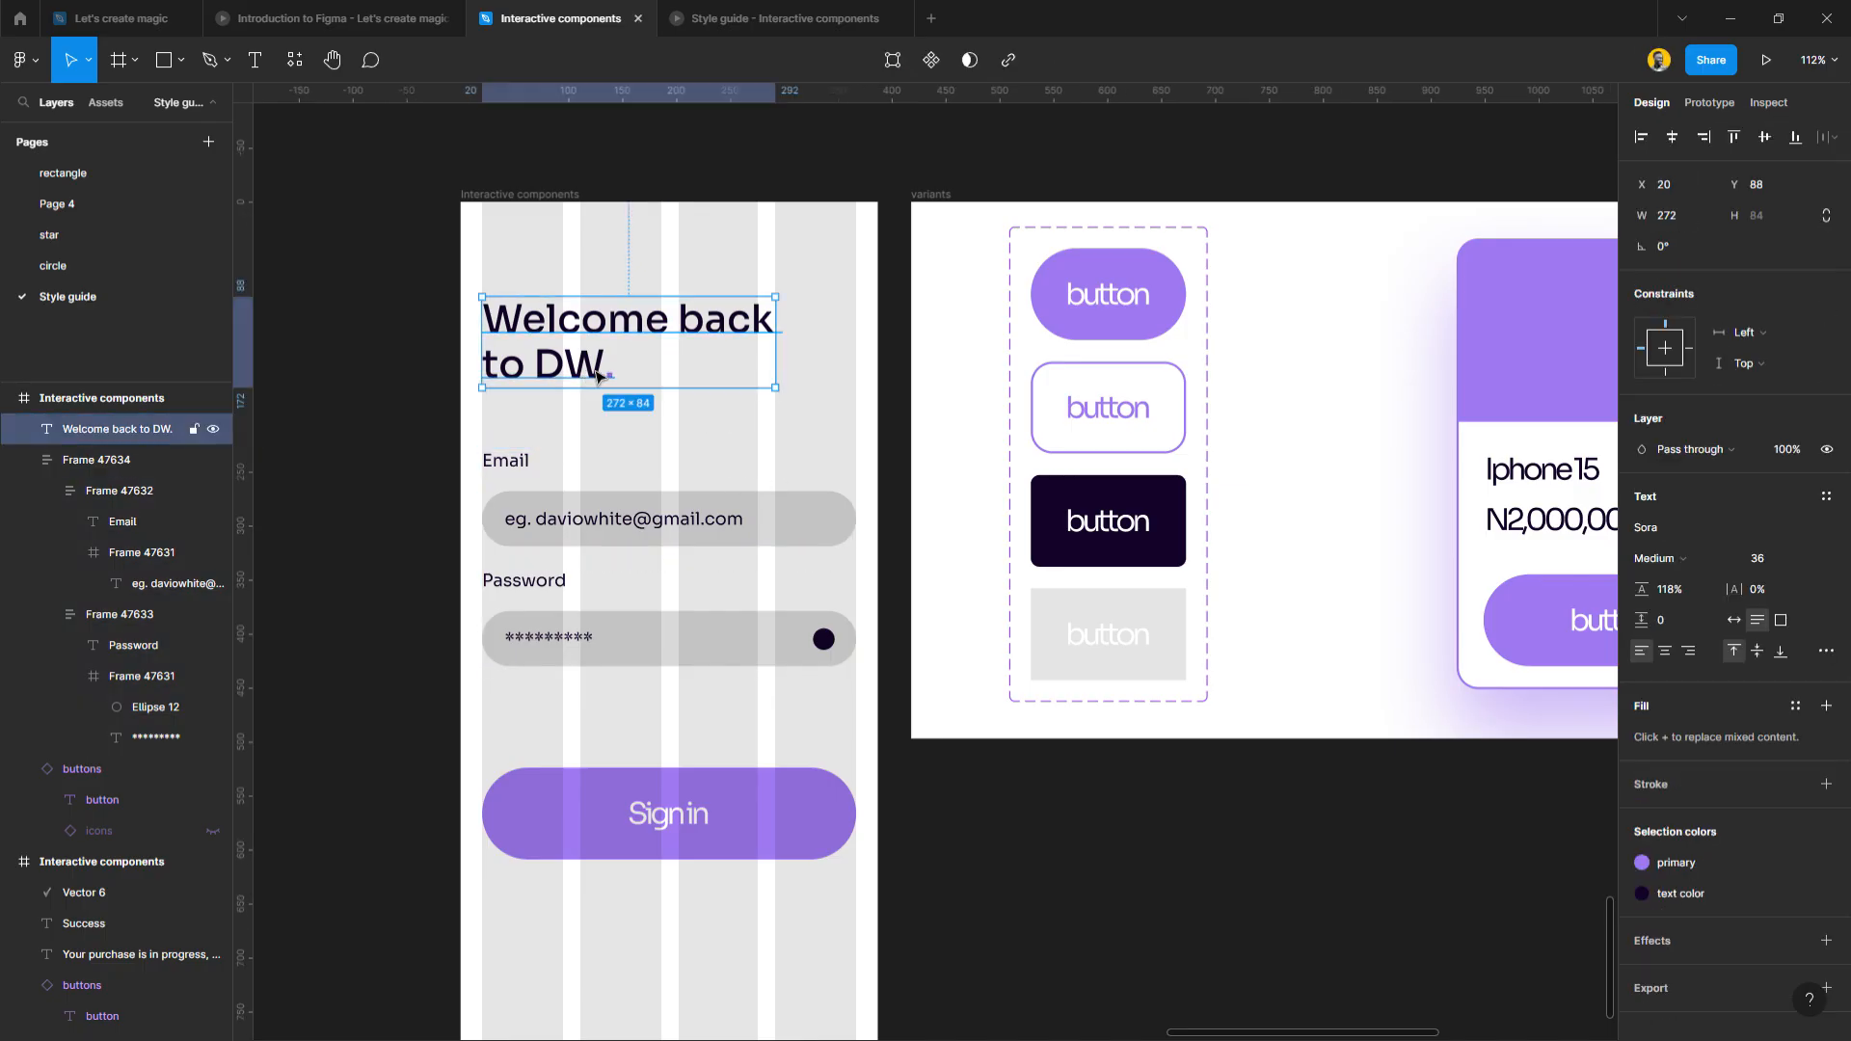
left_click(636, 467)
Move the Email/Password fields and Sign in button lower, leaving the button 60 below the fields.
key("shift+Down")
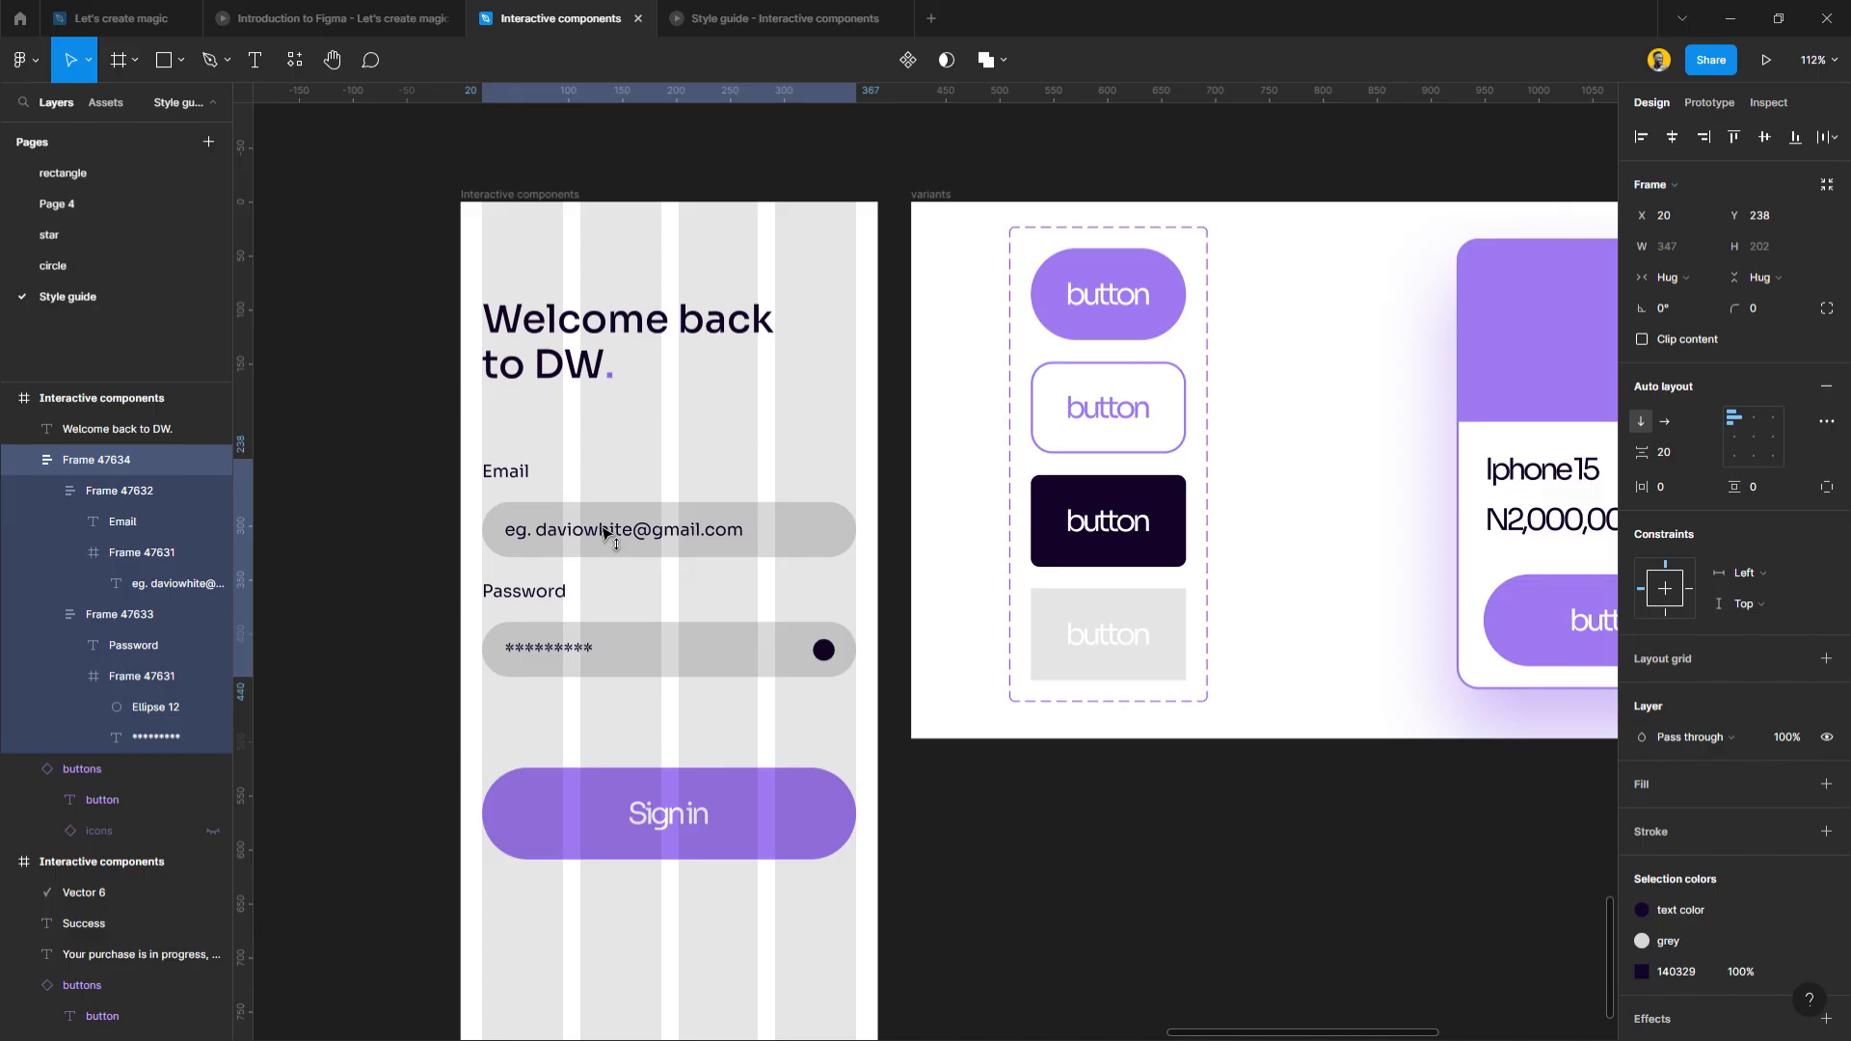
left_click(605, 439)
scroll(605, 438, "down", 2)
scroll(604, 448, "down", 2)
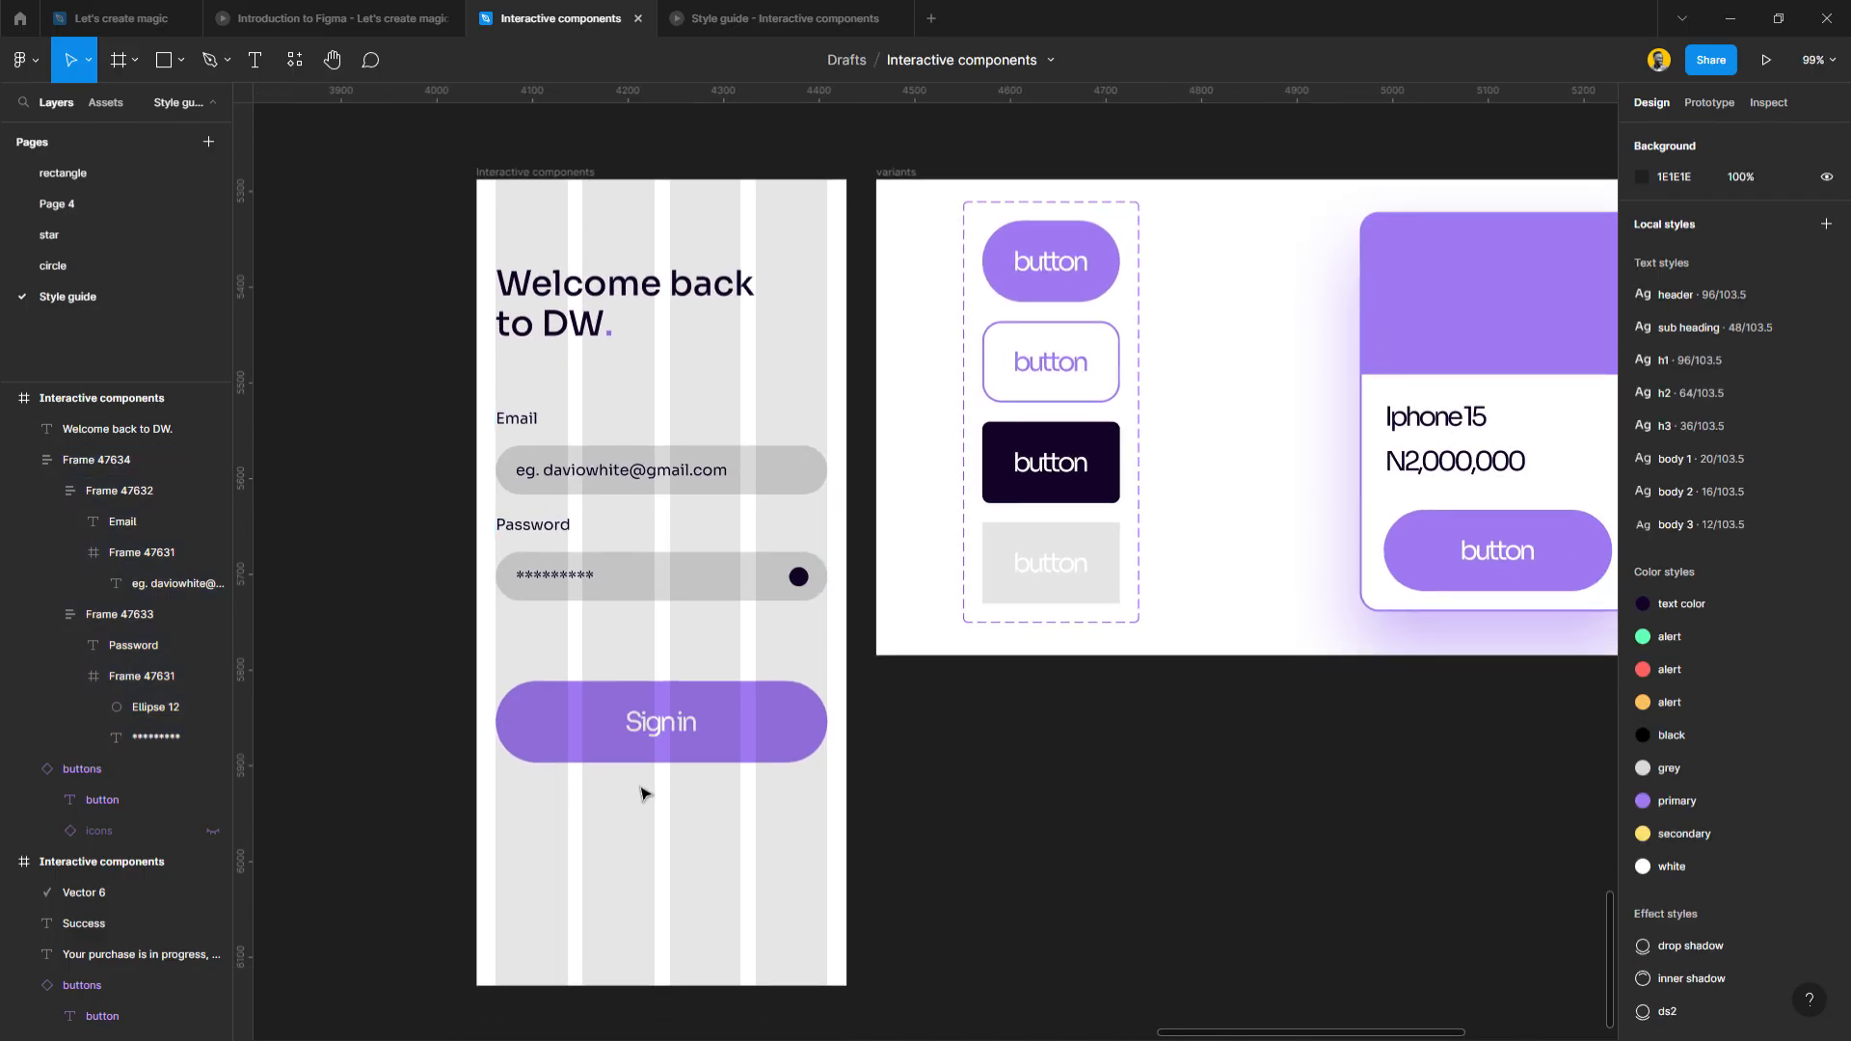
left_click(649, 727)
key("shift+Down")
left_click_drag(625, 509, 648, 537)
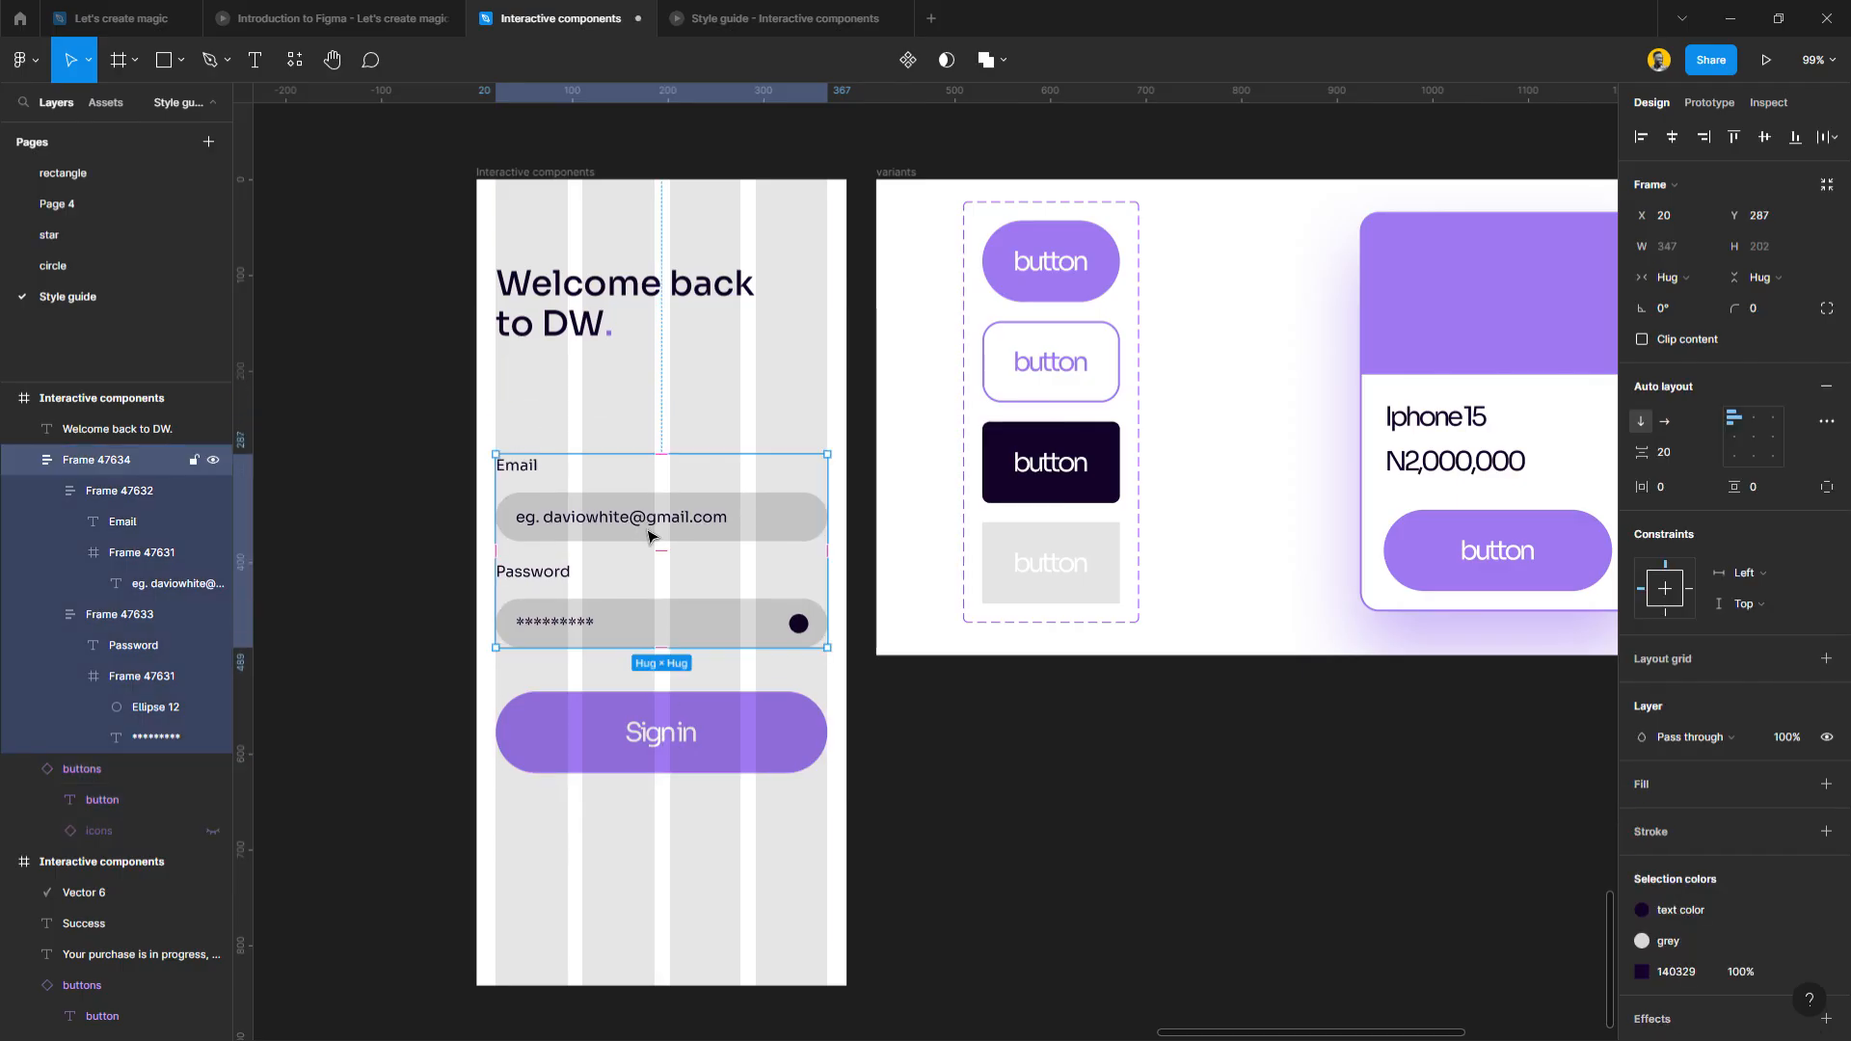
left_click(665, 736, "shift")
left_click_drag(670, 634, 673, 702)
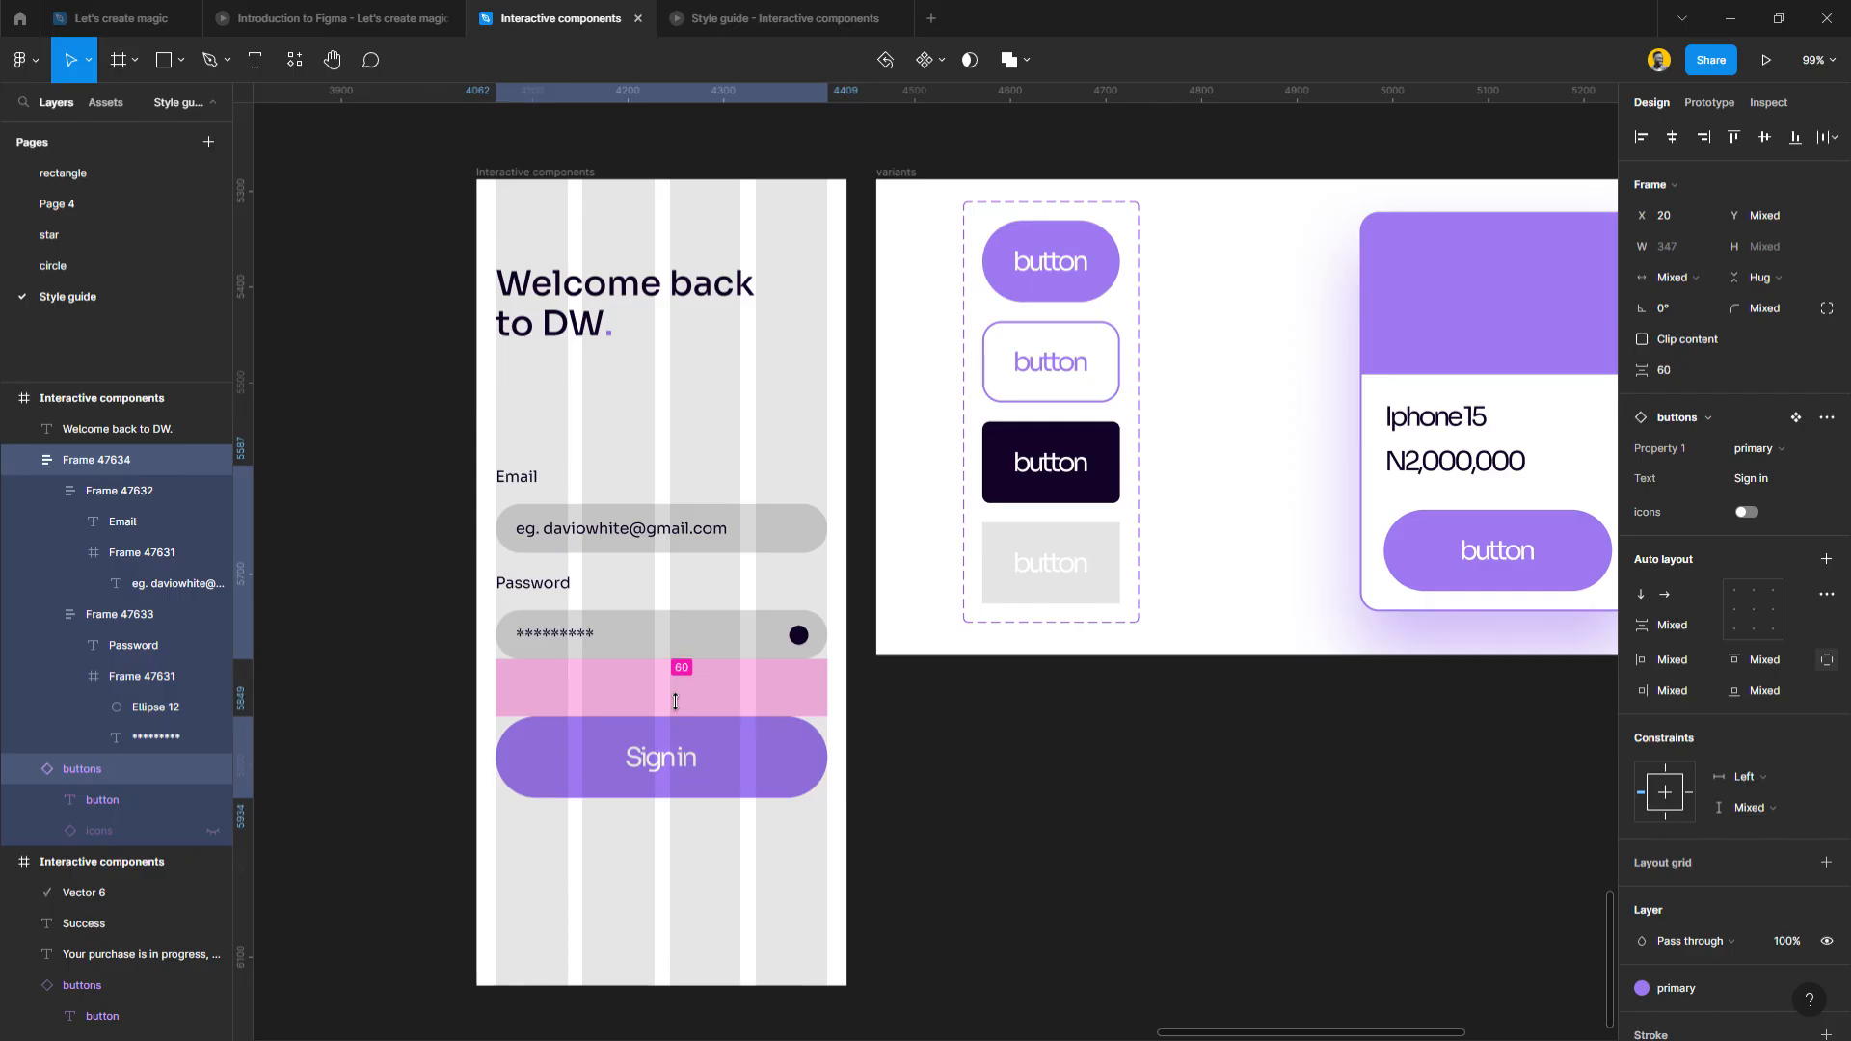
Draw a 387×249 frame around the heading across the top of the screen.
left_click(636, 427)
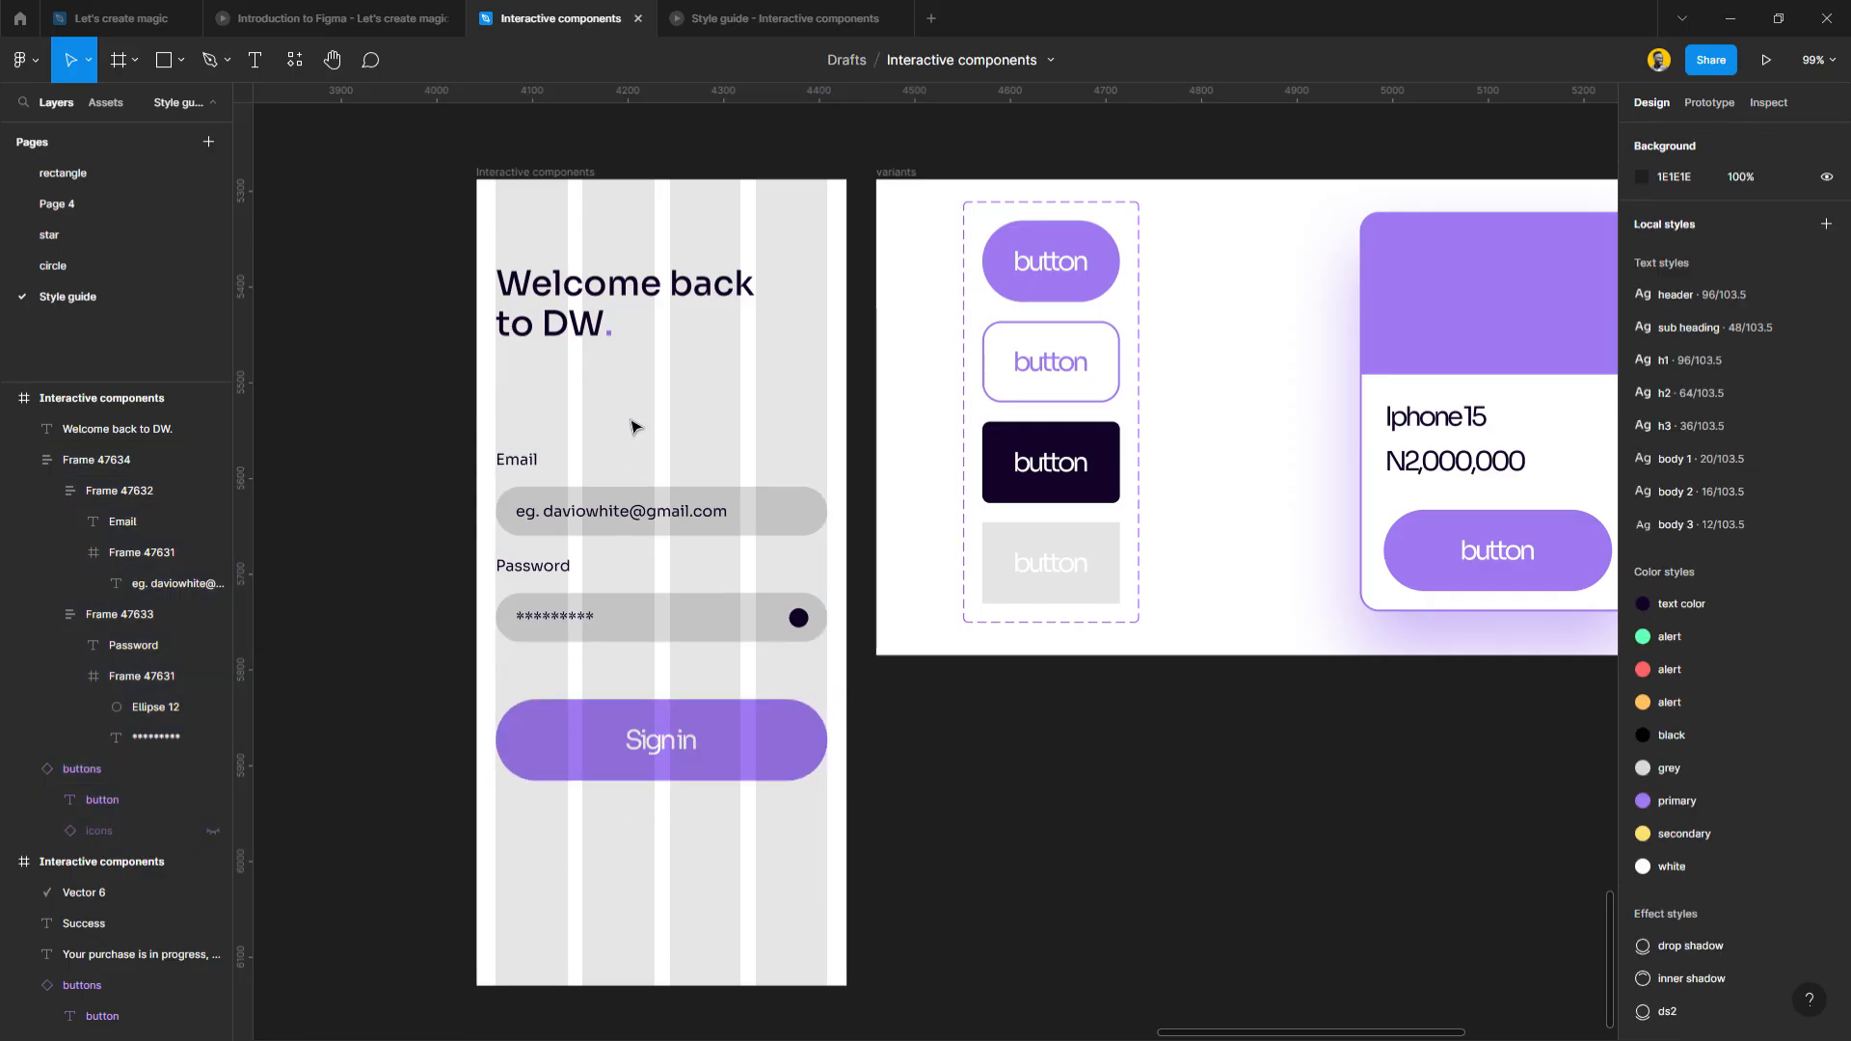
key("f")
left_click_drag(477, 418, 846, 180)
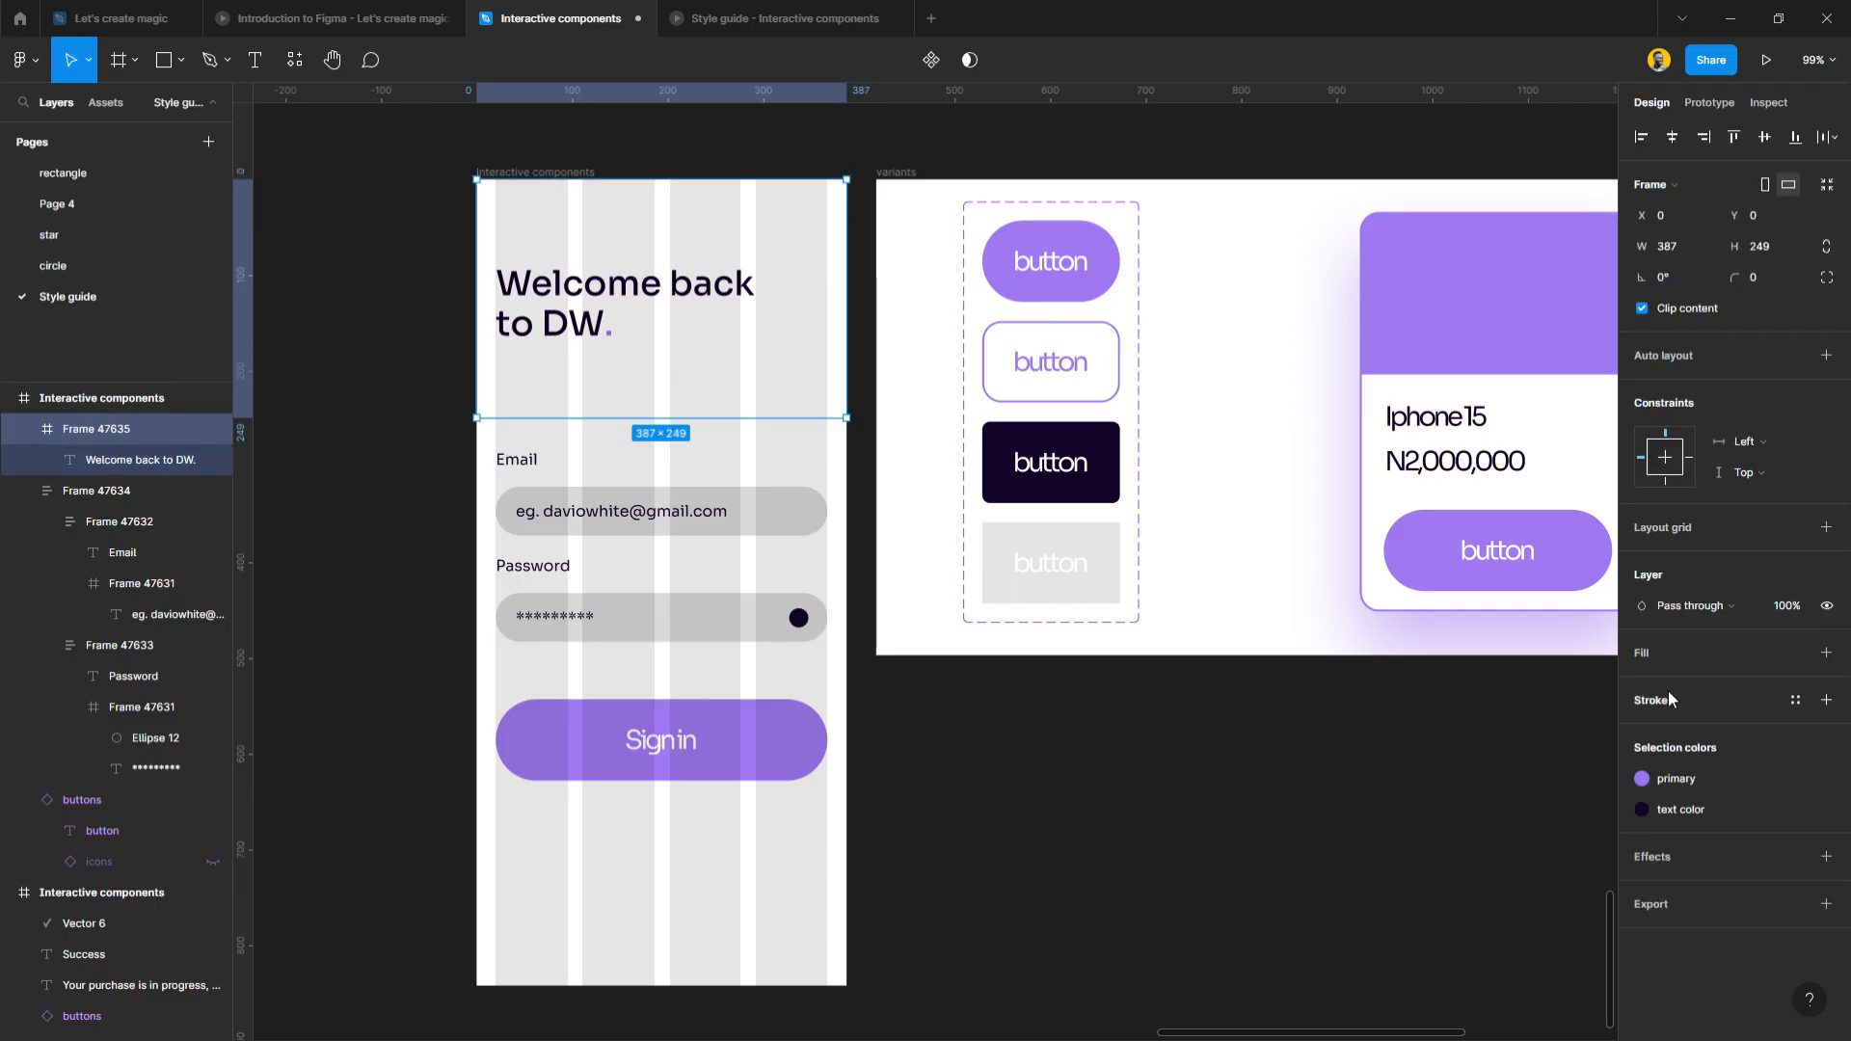
Fill the header frame with the primary purple colour style.
left_click(1711, 776)
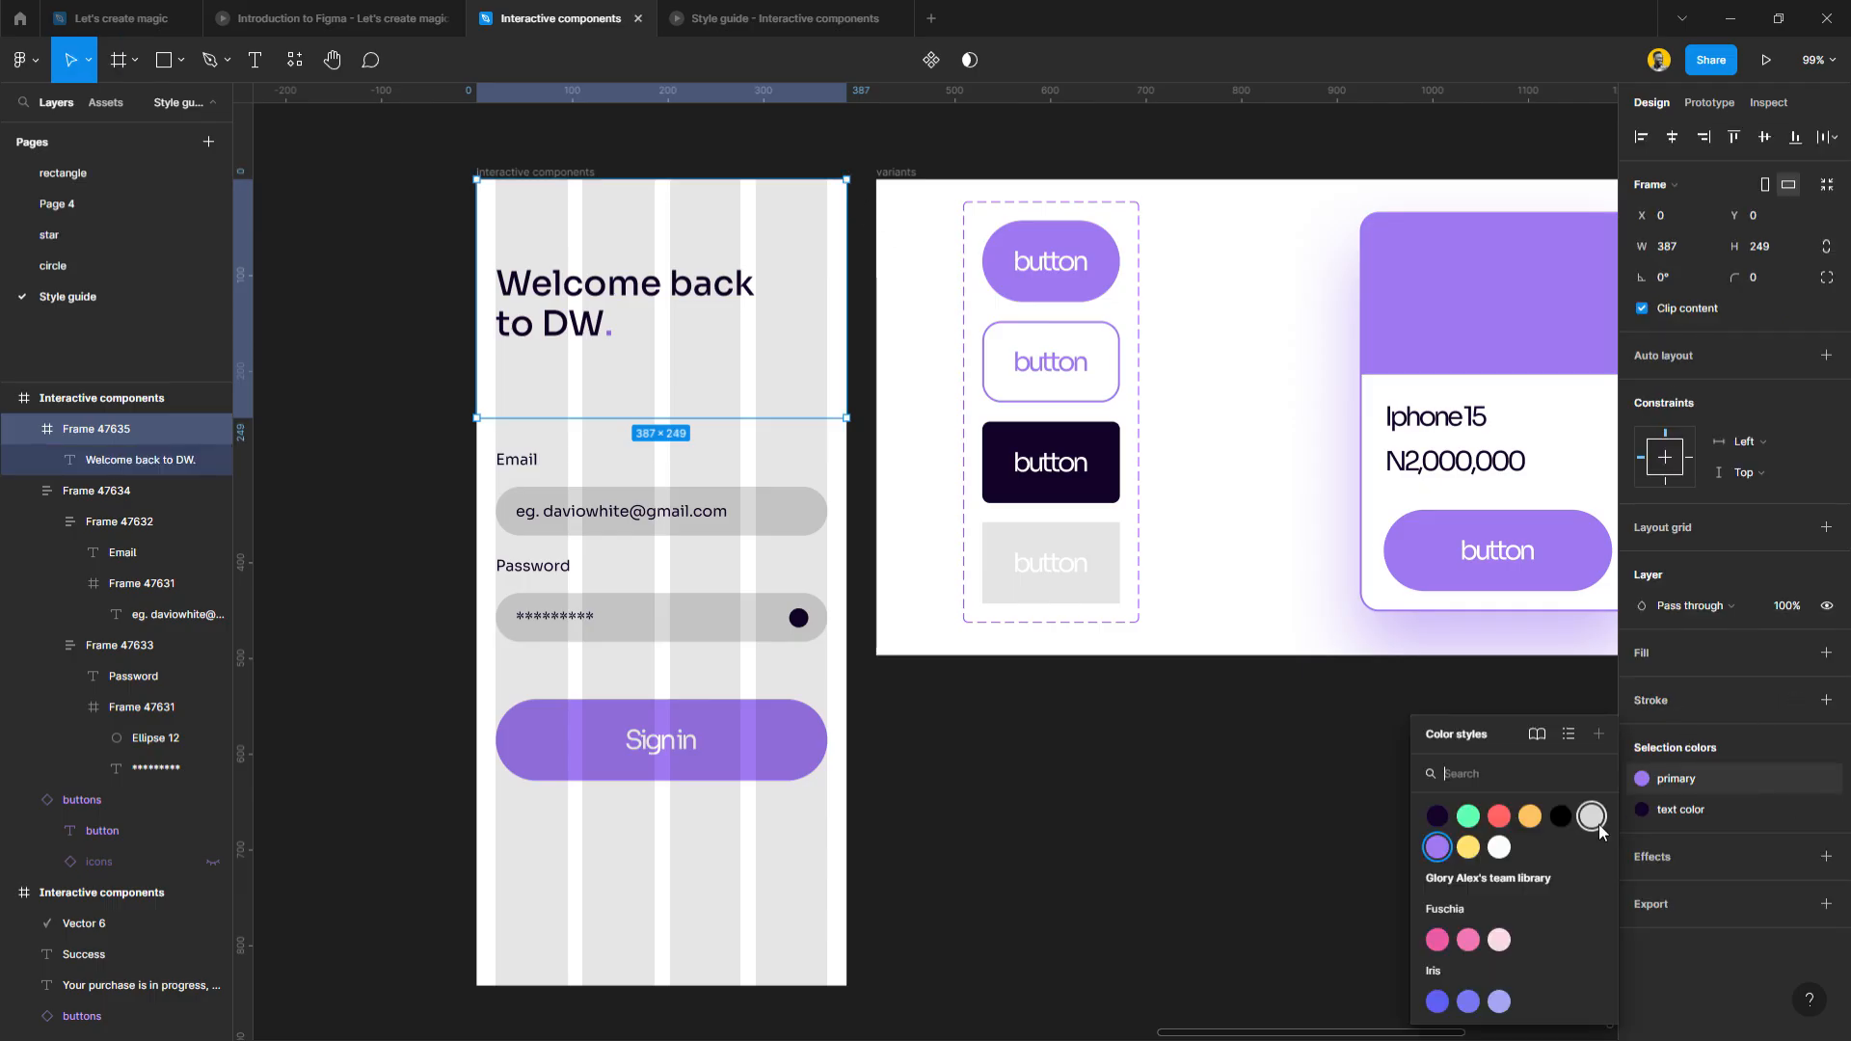
left_click(1507, 848)
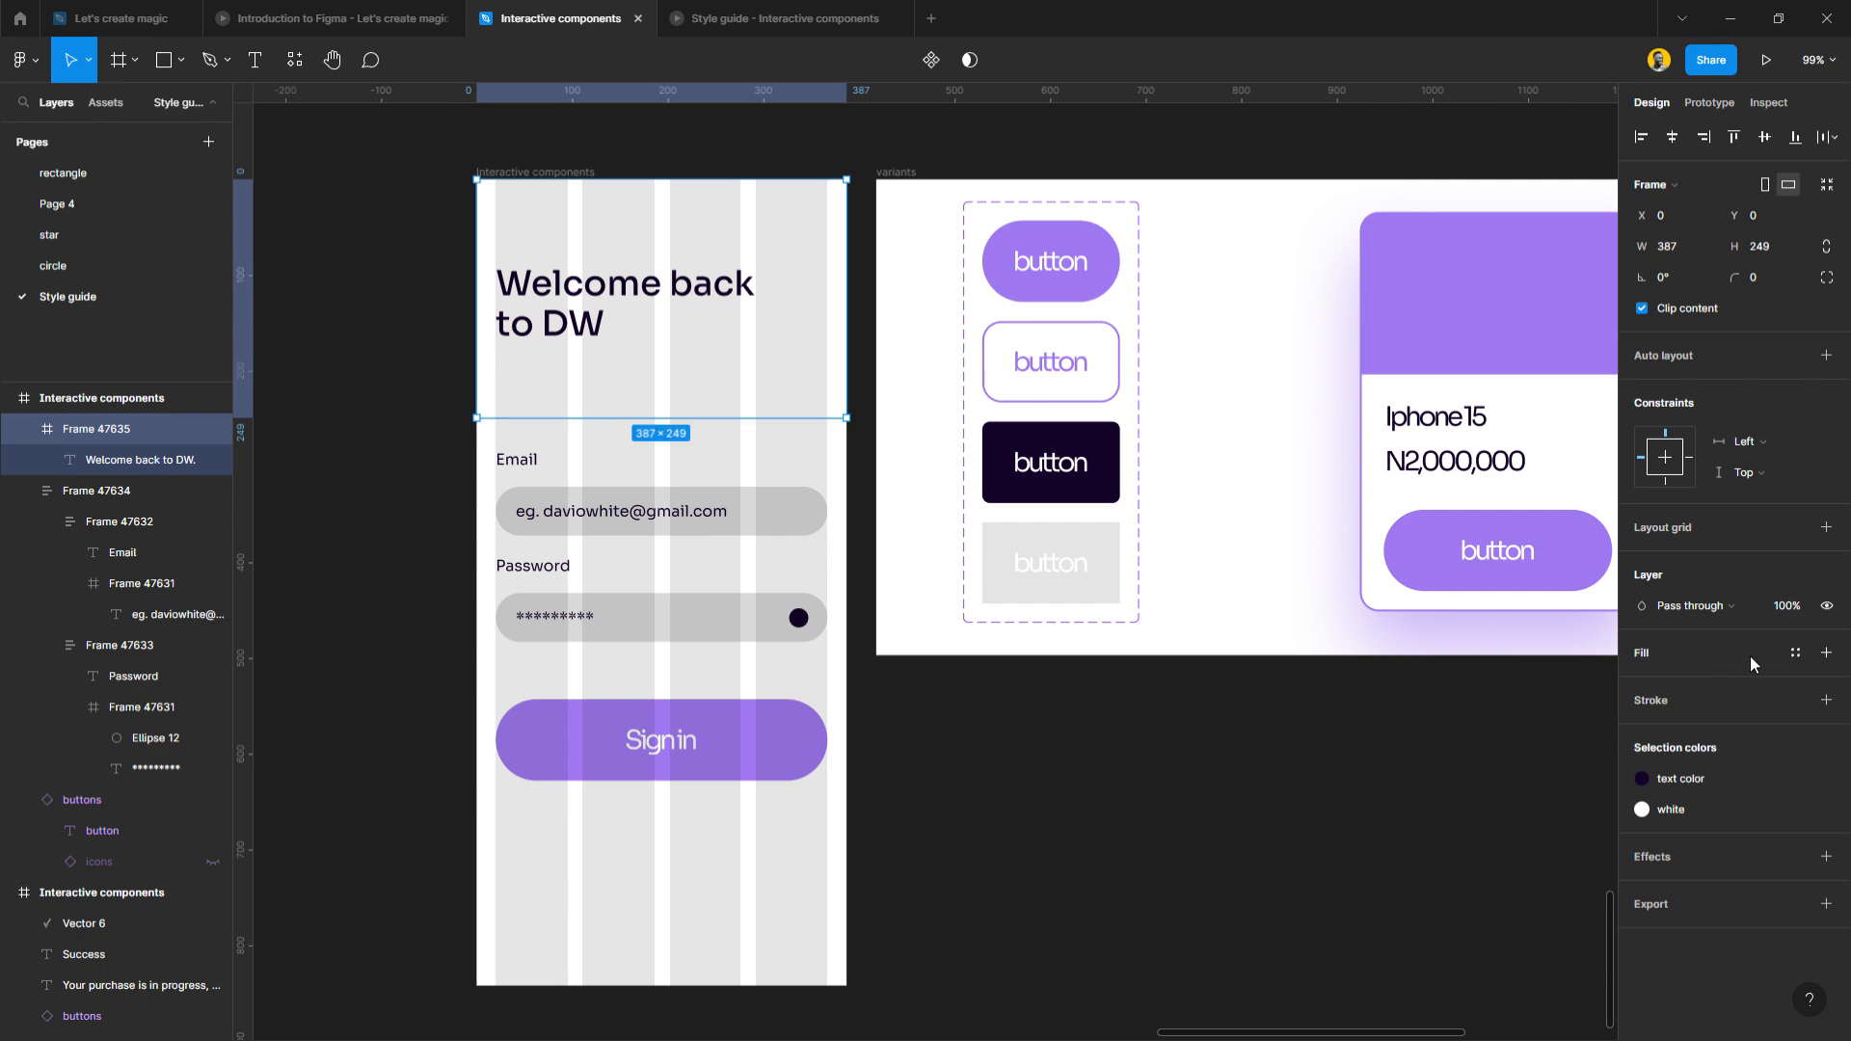
left_click(1795, 652)
left_click(1657, 801)
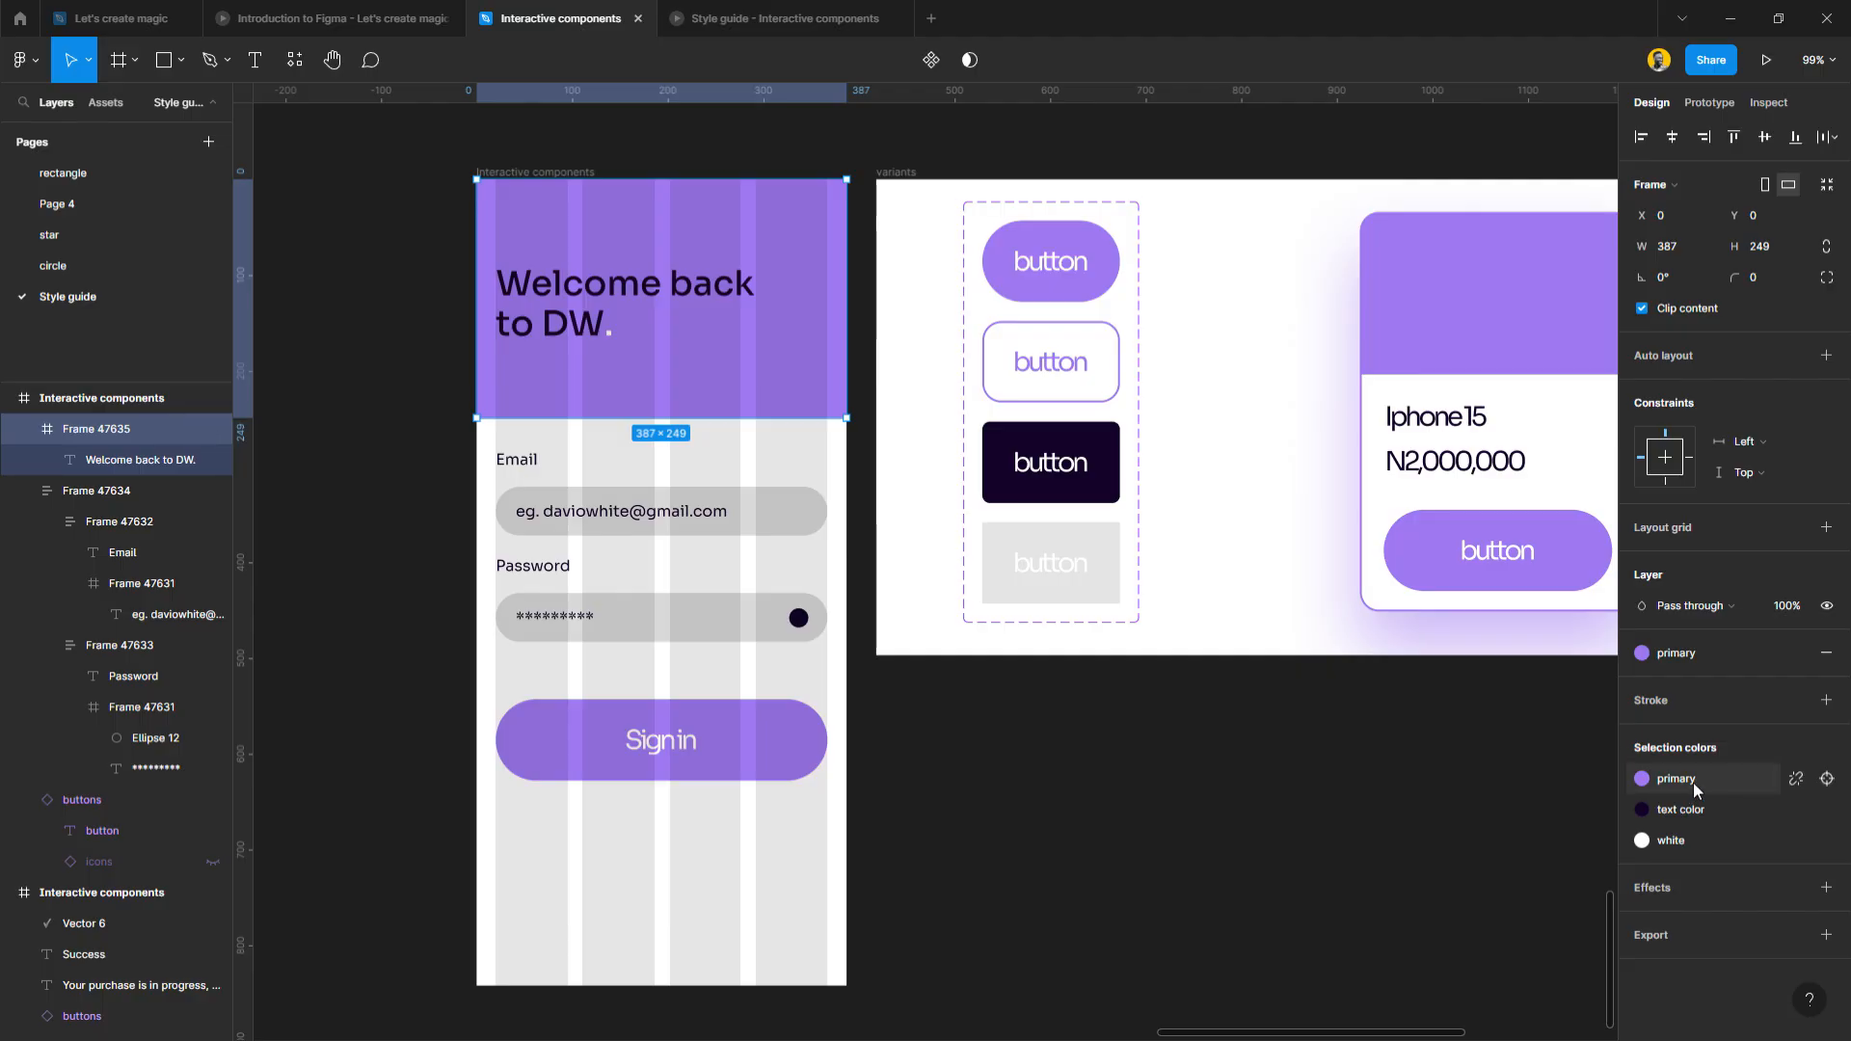
Make the heading text white and its final period the orange alert colour.
left_click(1795, 840)
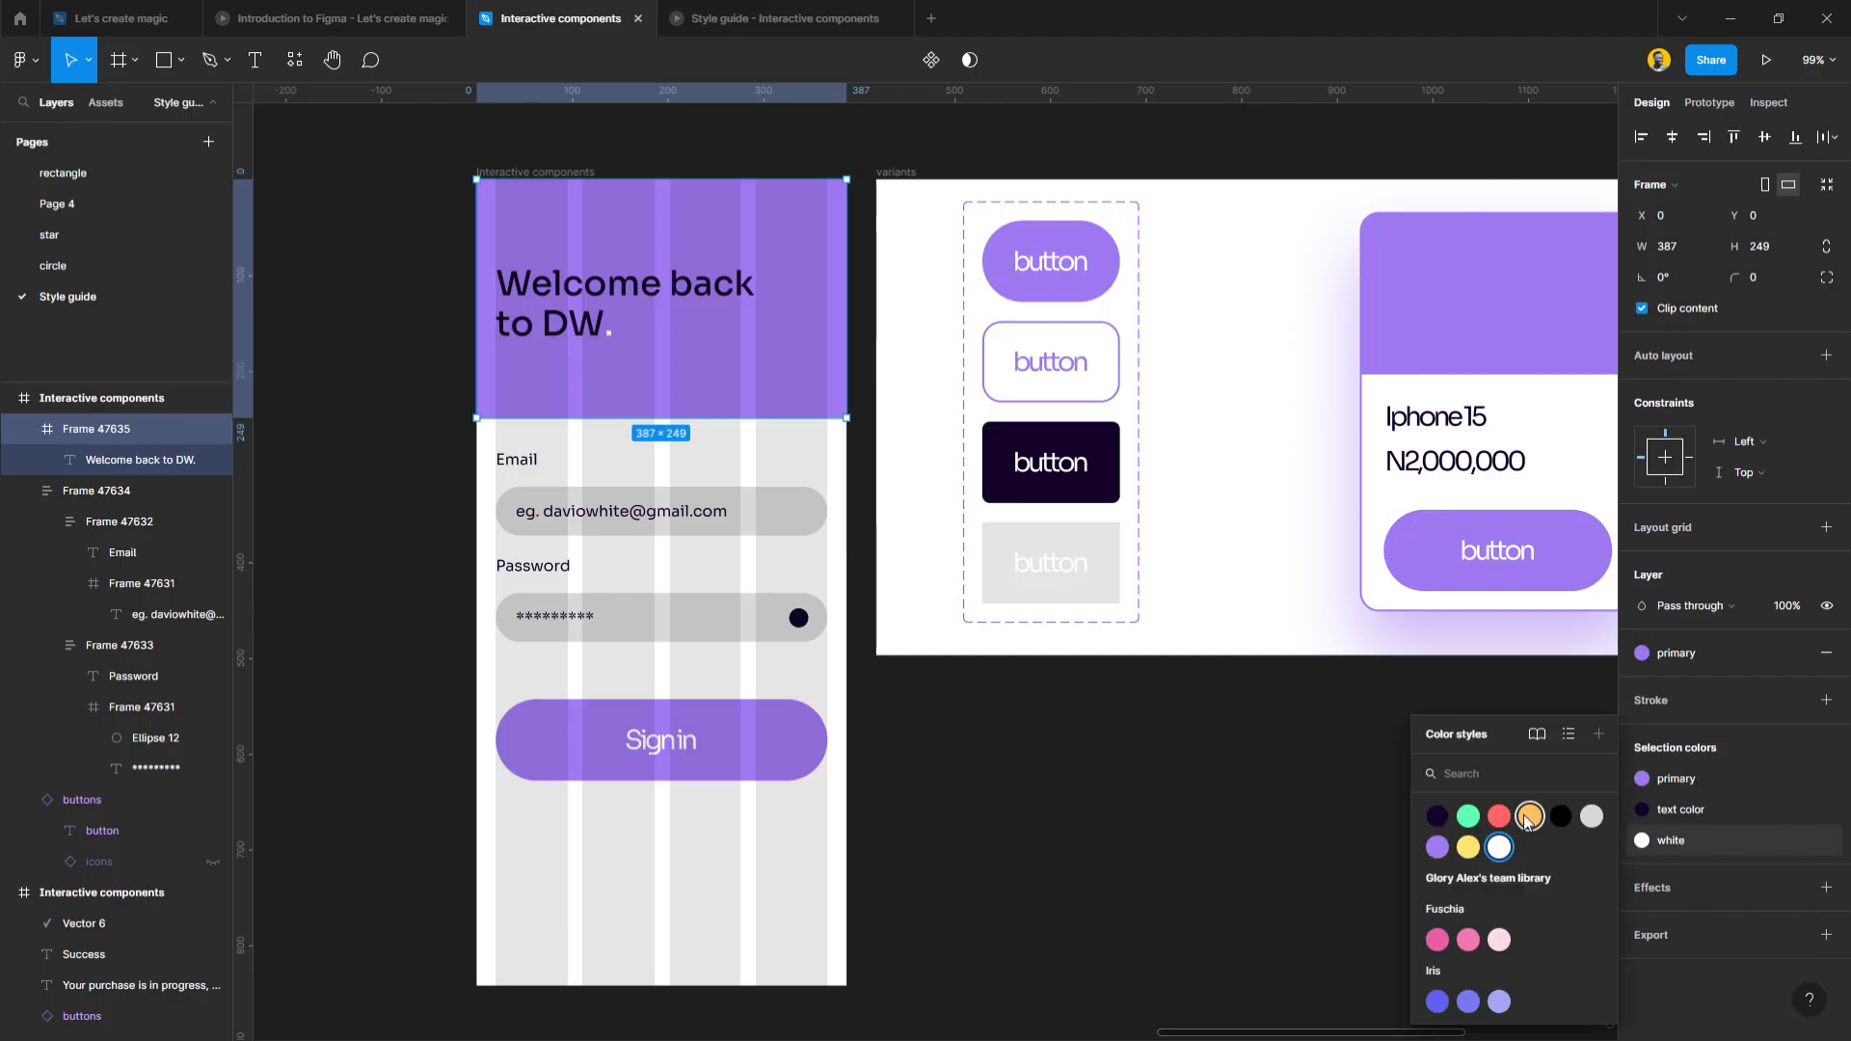
left_click(1562, 821)
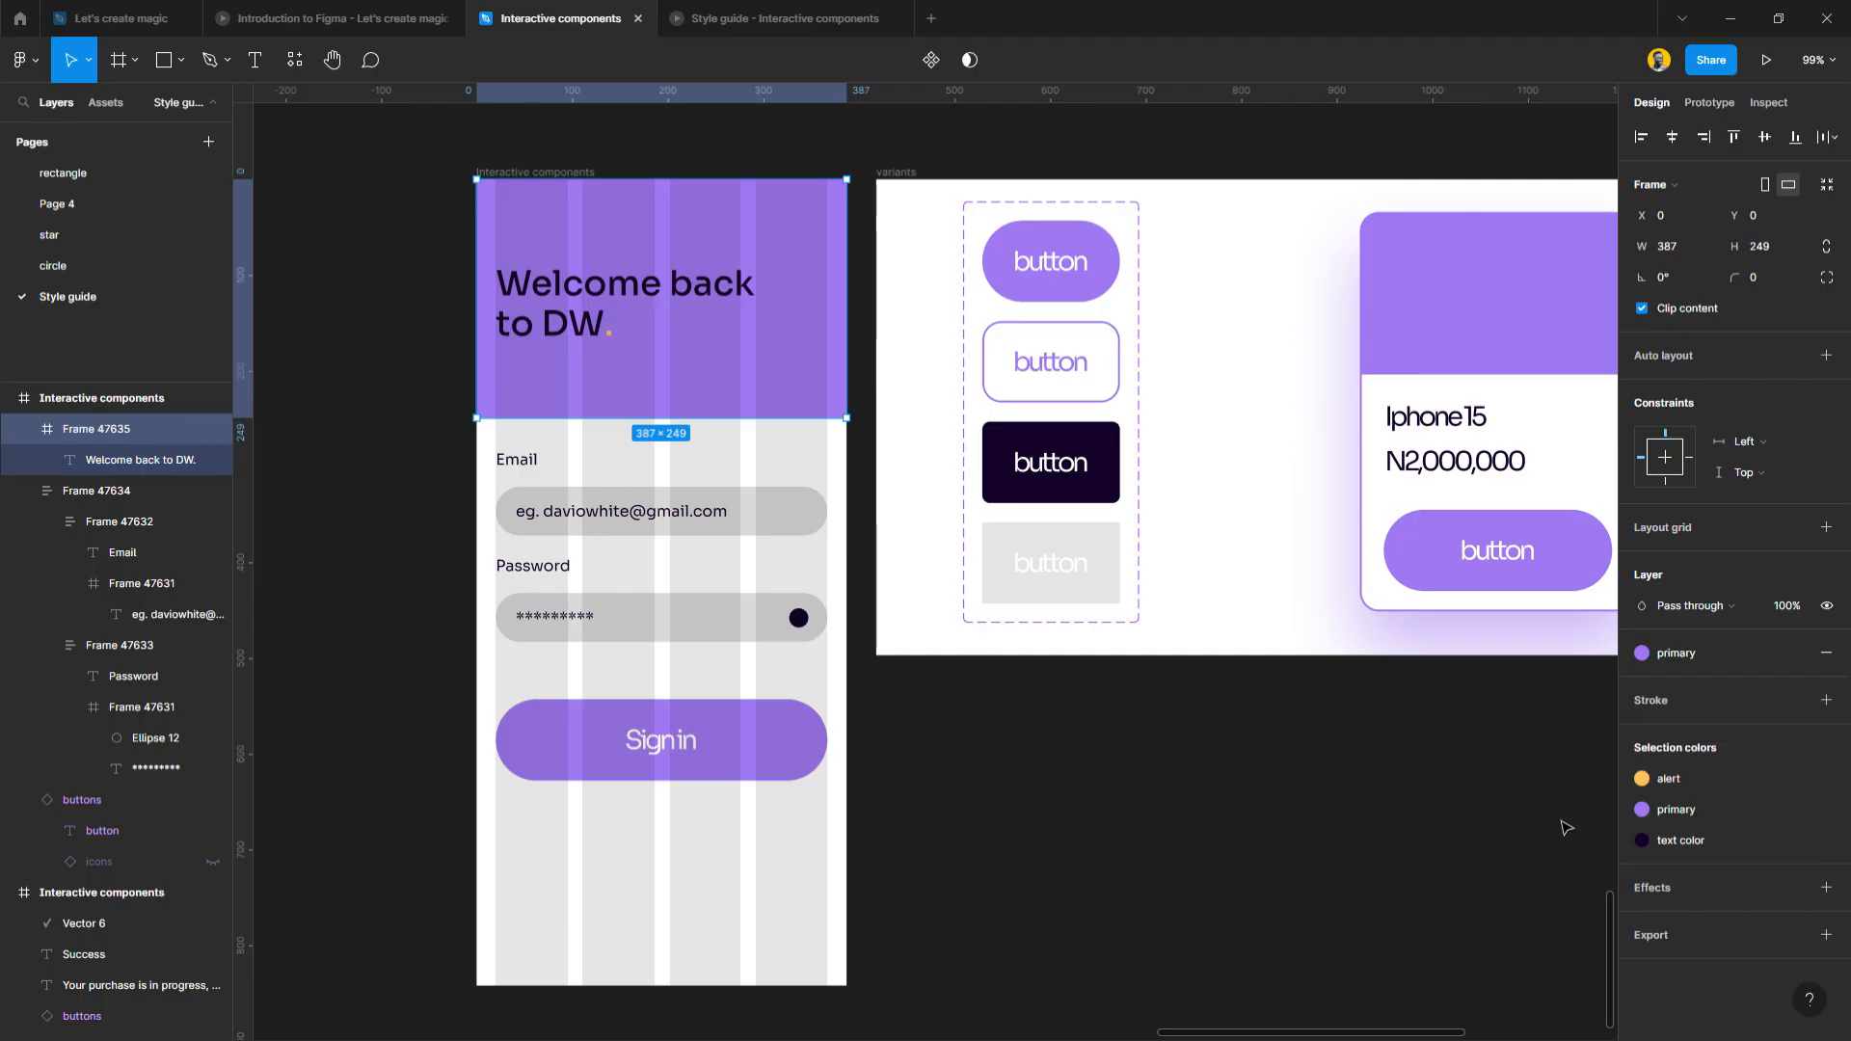
left_click(1715, 842)
left_click(1455, 854)
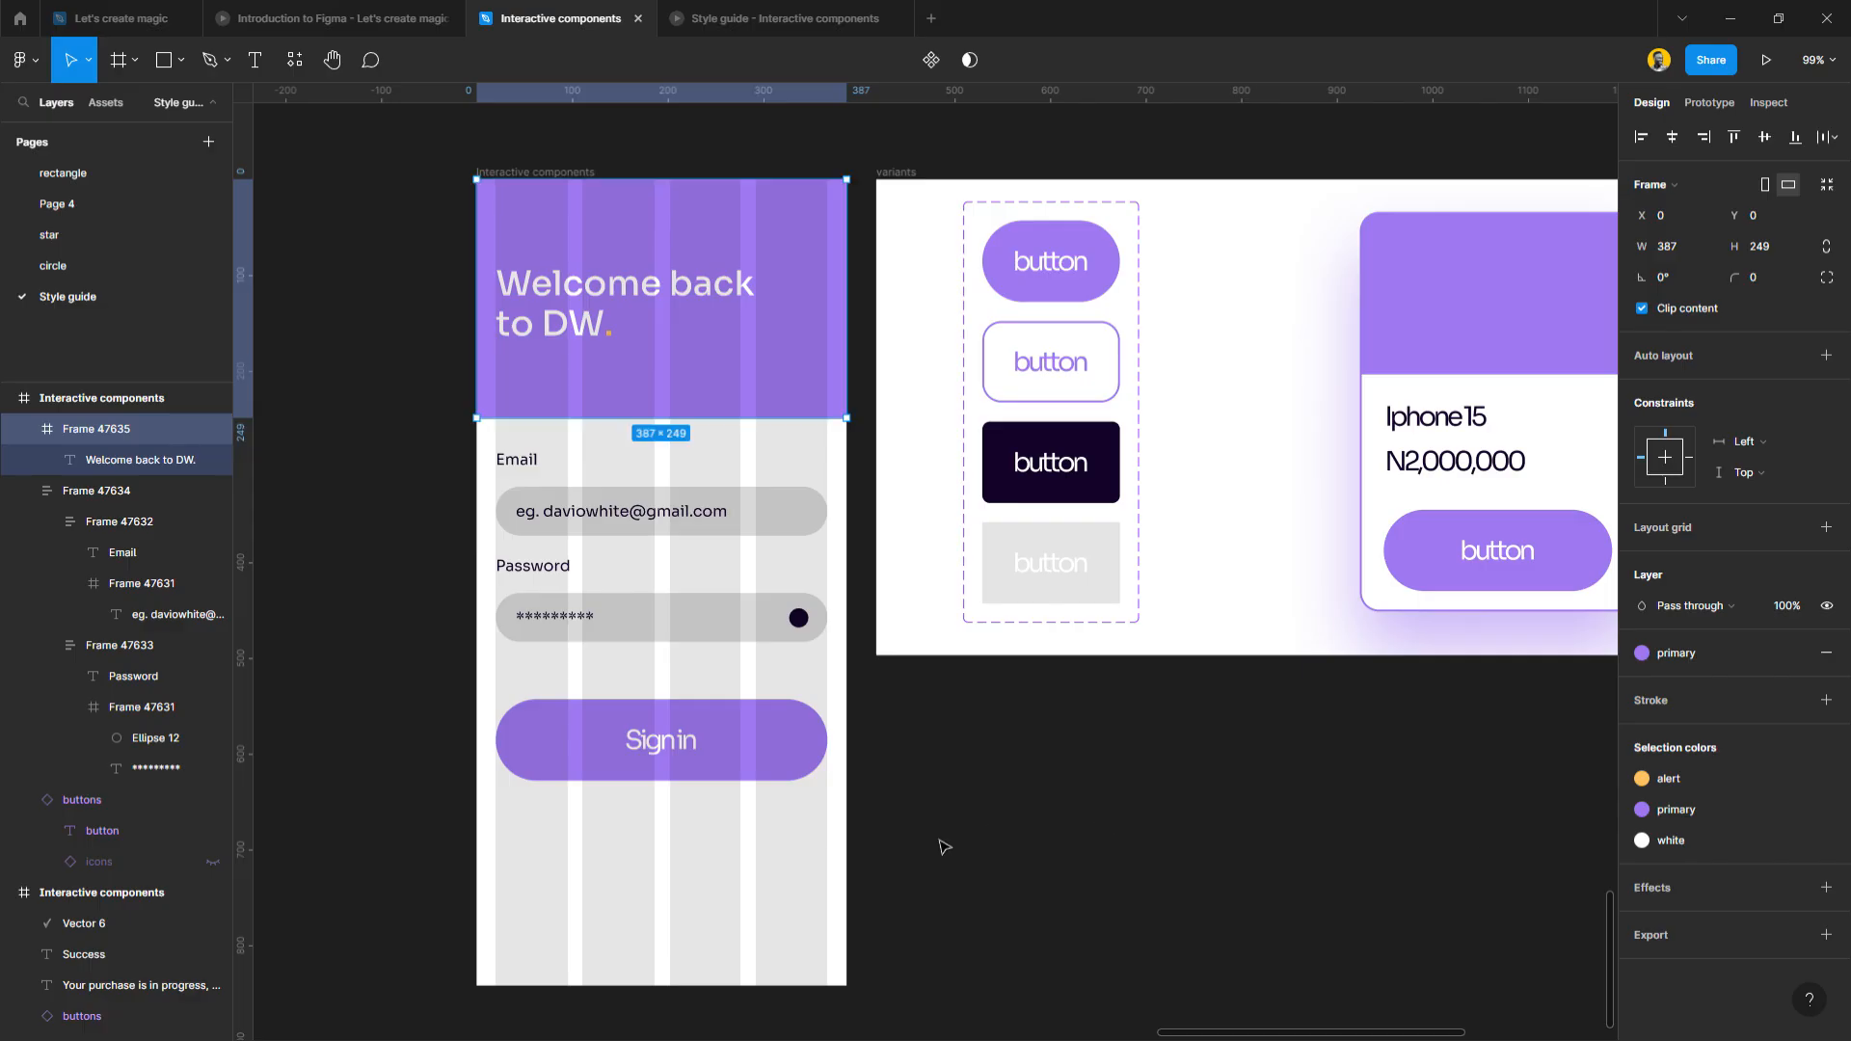
left_click(769, 900)
scroll(718, 761, "down", 1)
left_click(771, 841, "ctrl")
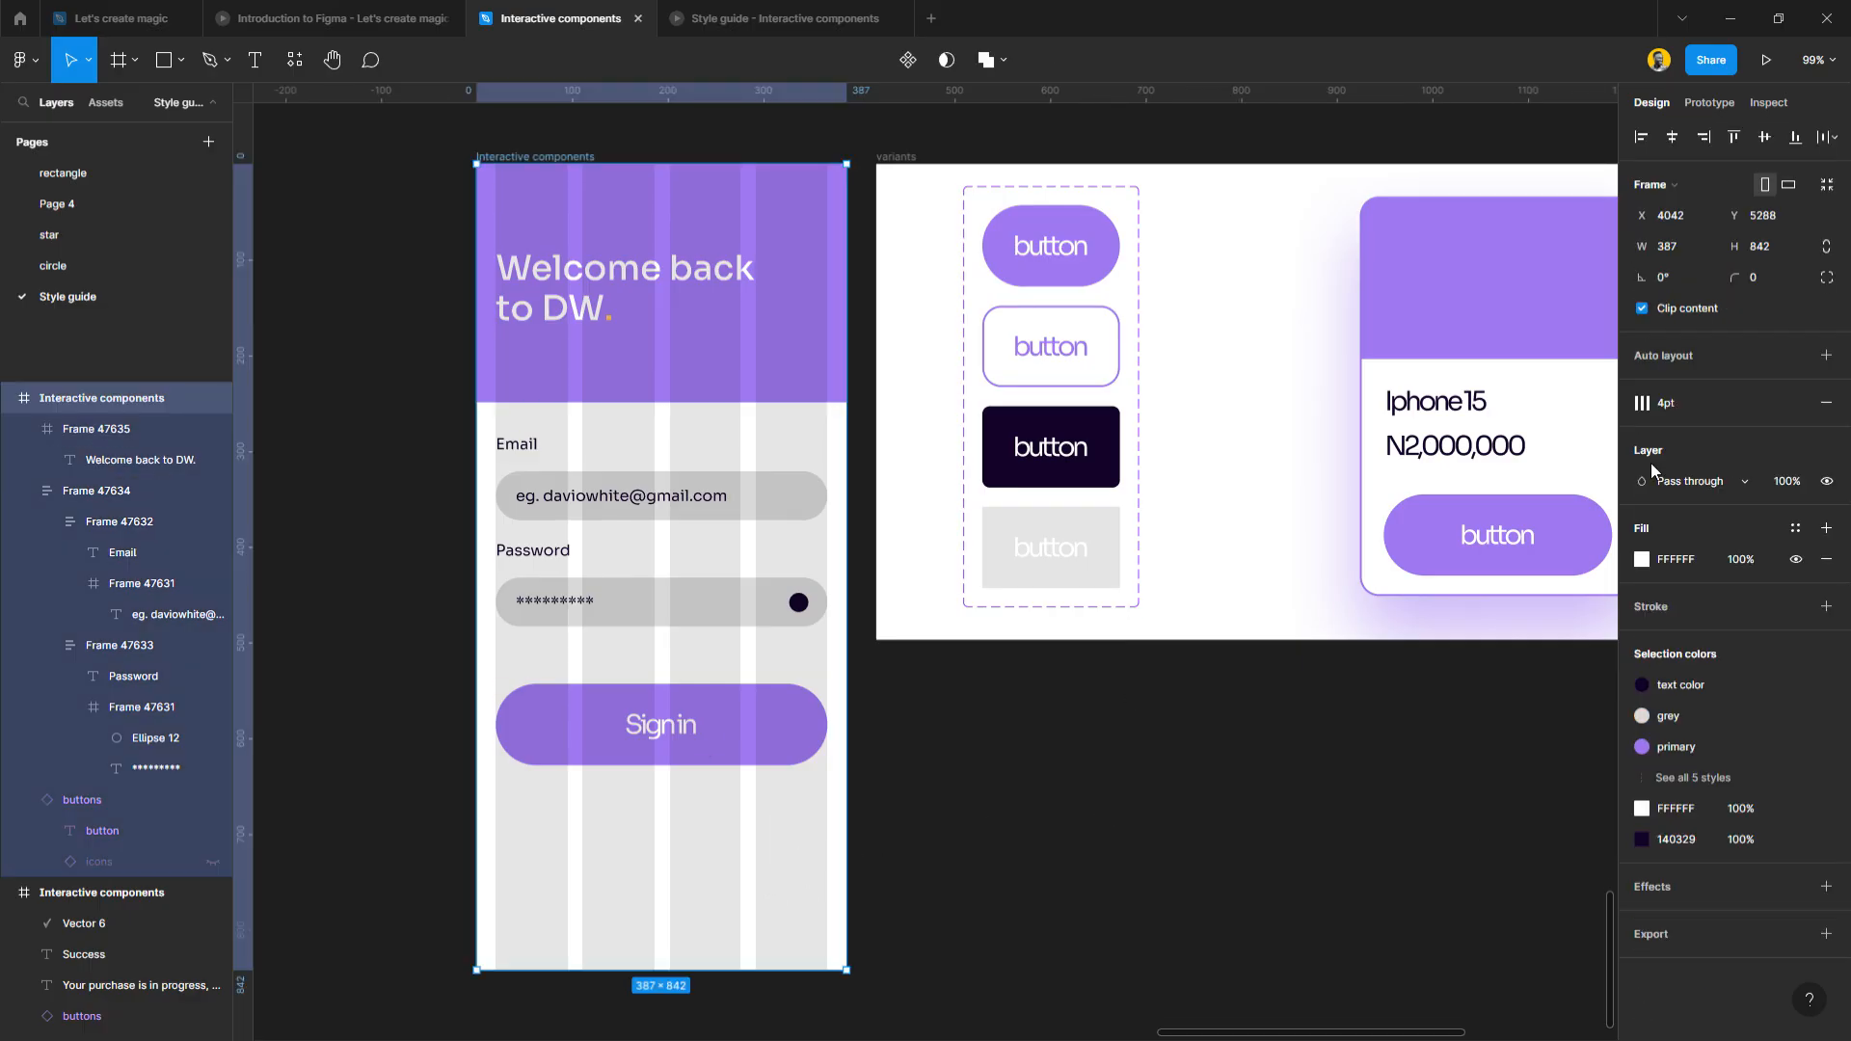
Hide the layout grid and move the Email/Password block down about 14 px.
left_click(1766, 404)
left_click(1175, 804)
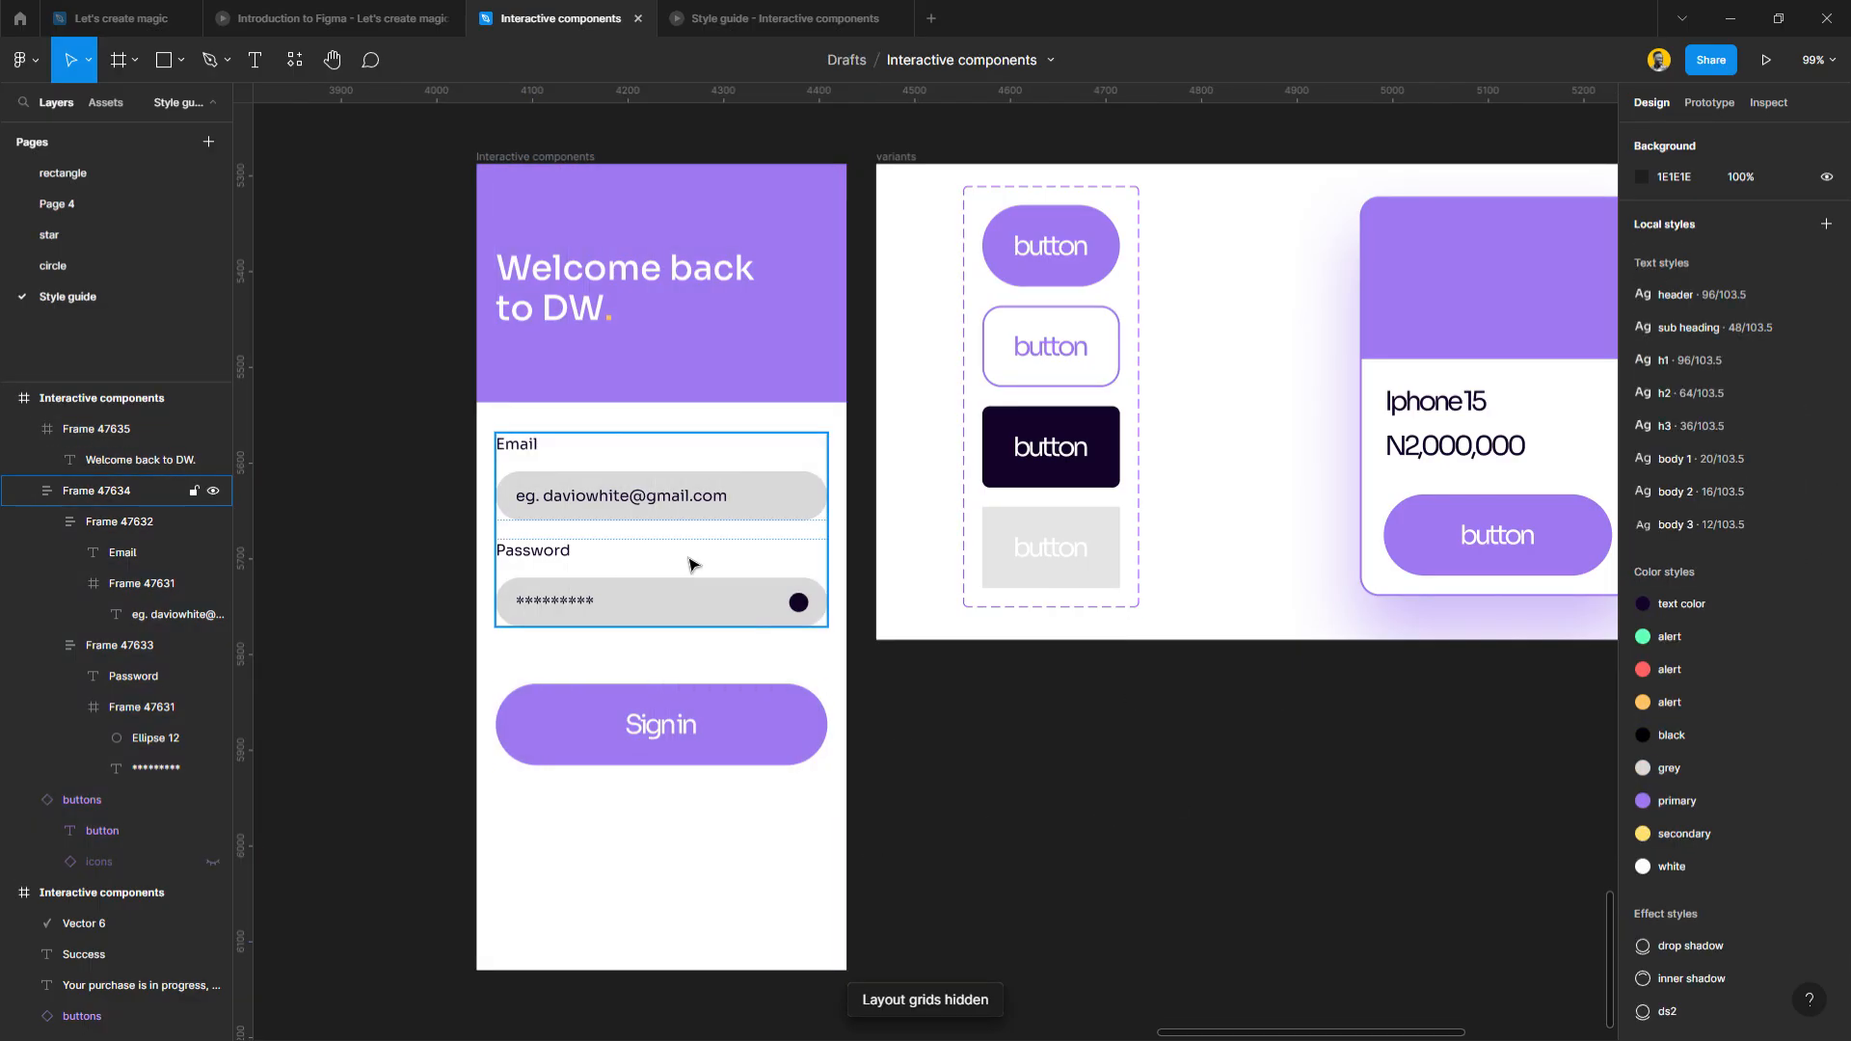
scroll(632, 460, "right", 1)
left_click(636, 480)
left_click_drag(631, 492, 631, 505)
left_click(845, 603)
scroll(620, 619, "up", 3)
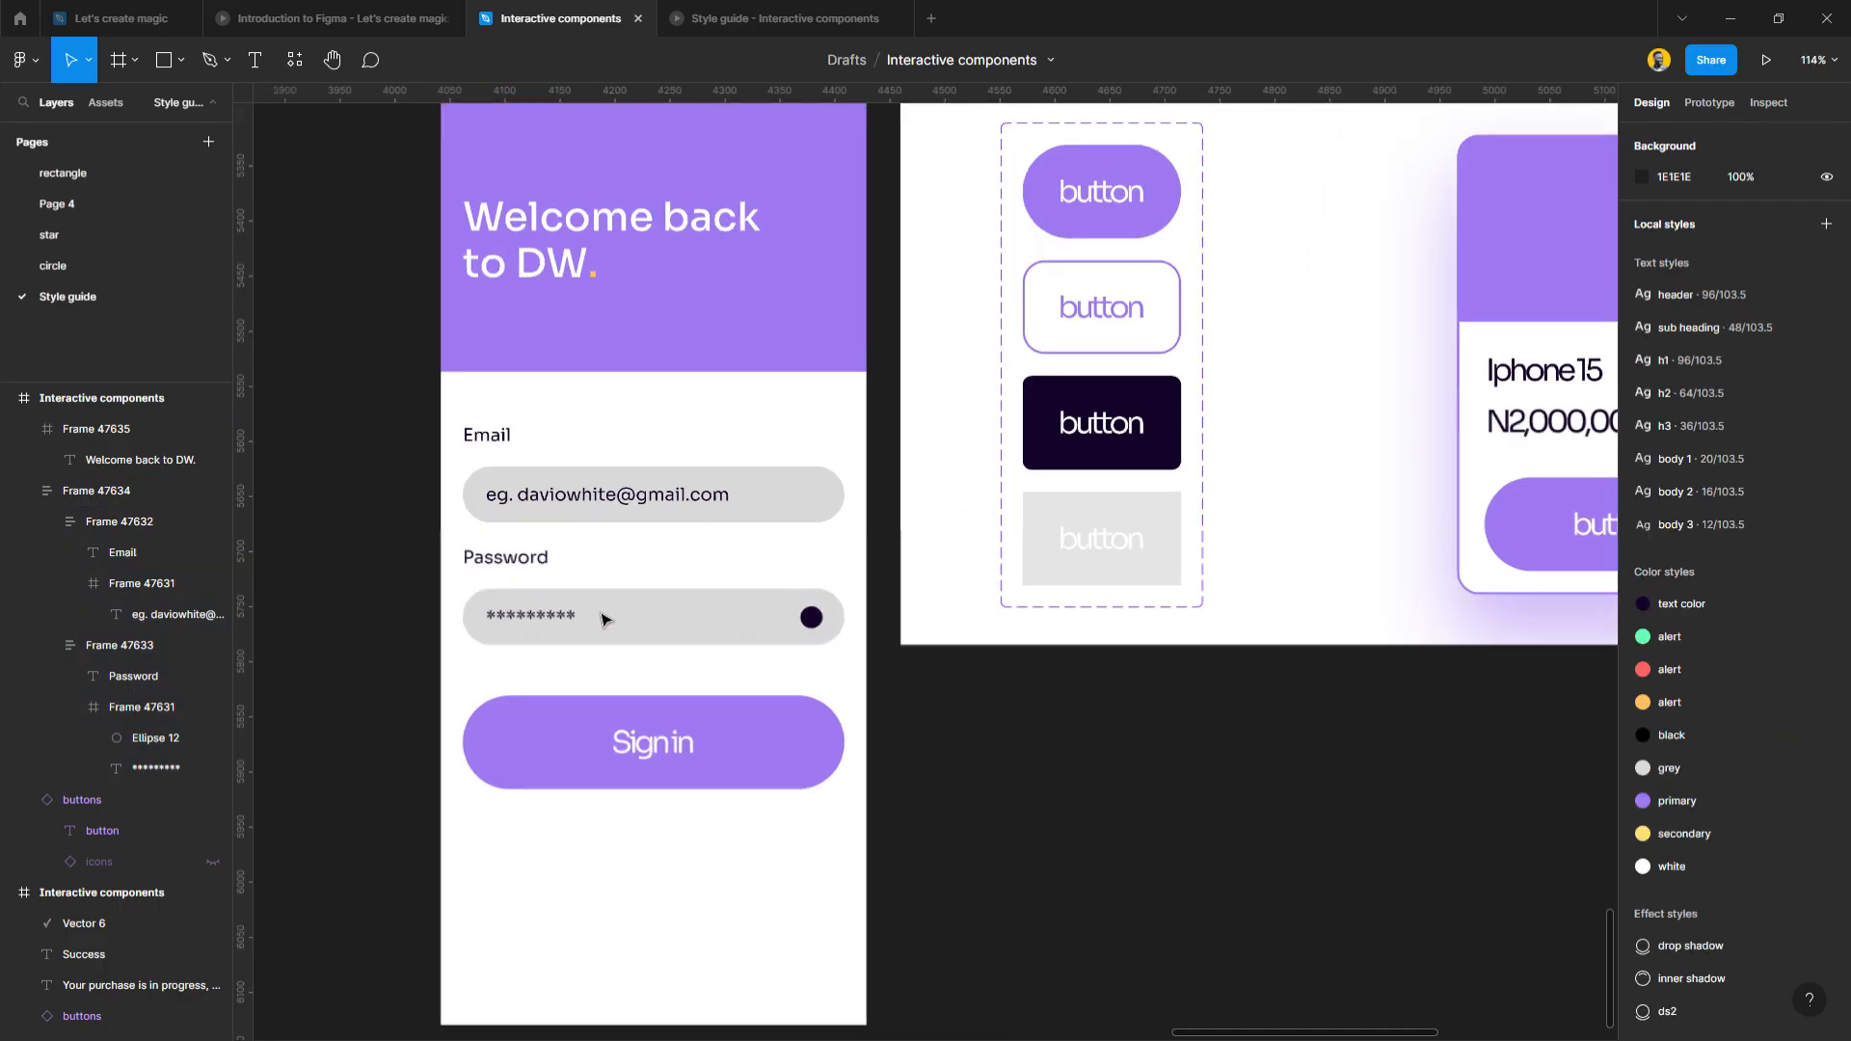
Give both input fields a grey outline style and a white fill style.
left_click(828, 508, "ctrl")
left_click(826, 611, "ctrl+shift")
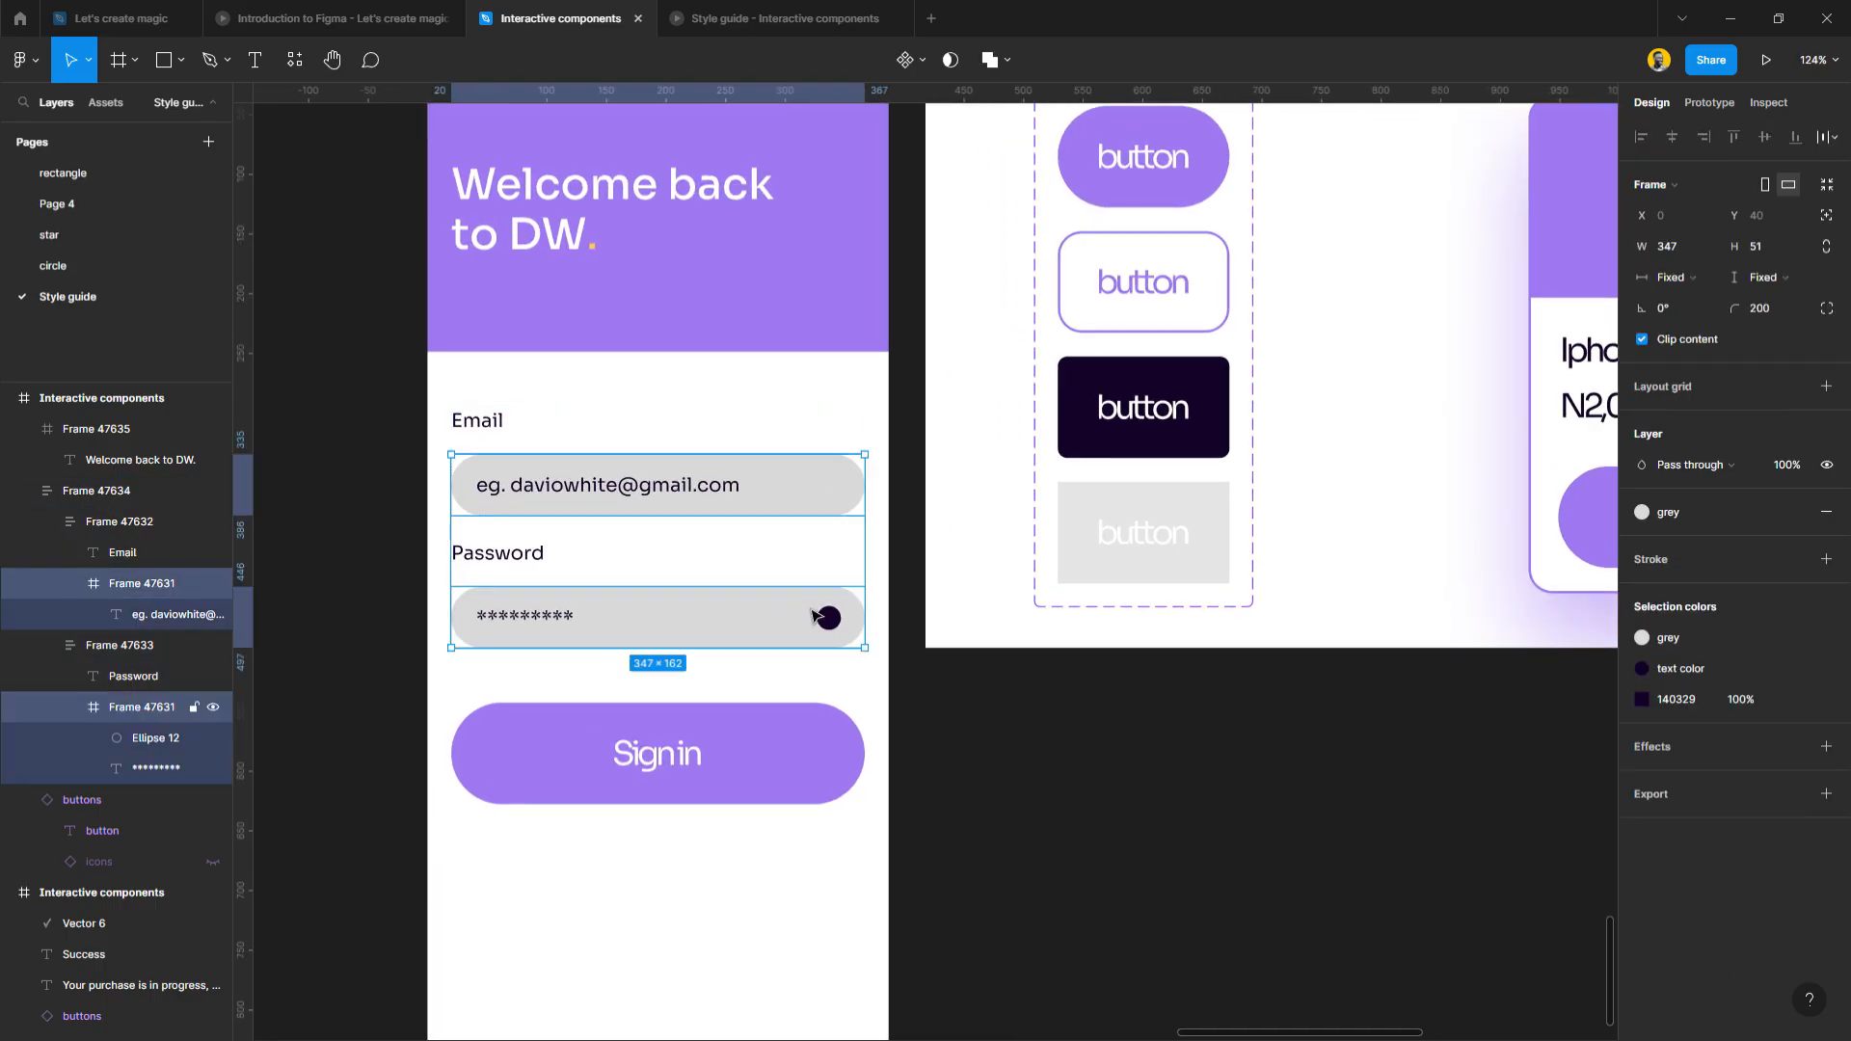
left_click(1794, 560)
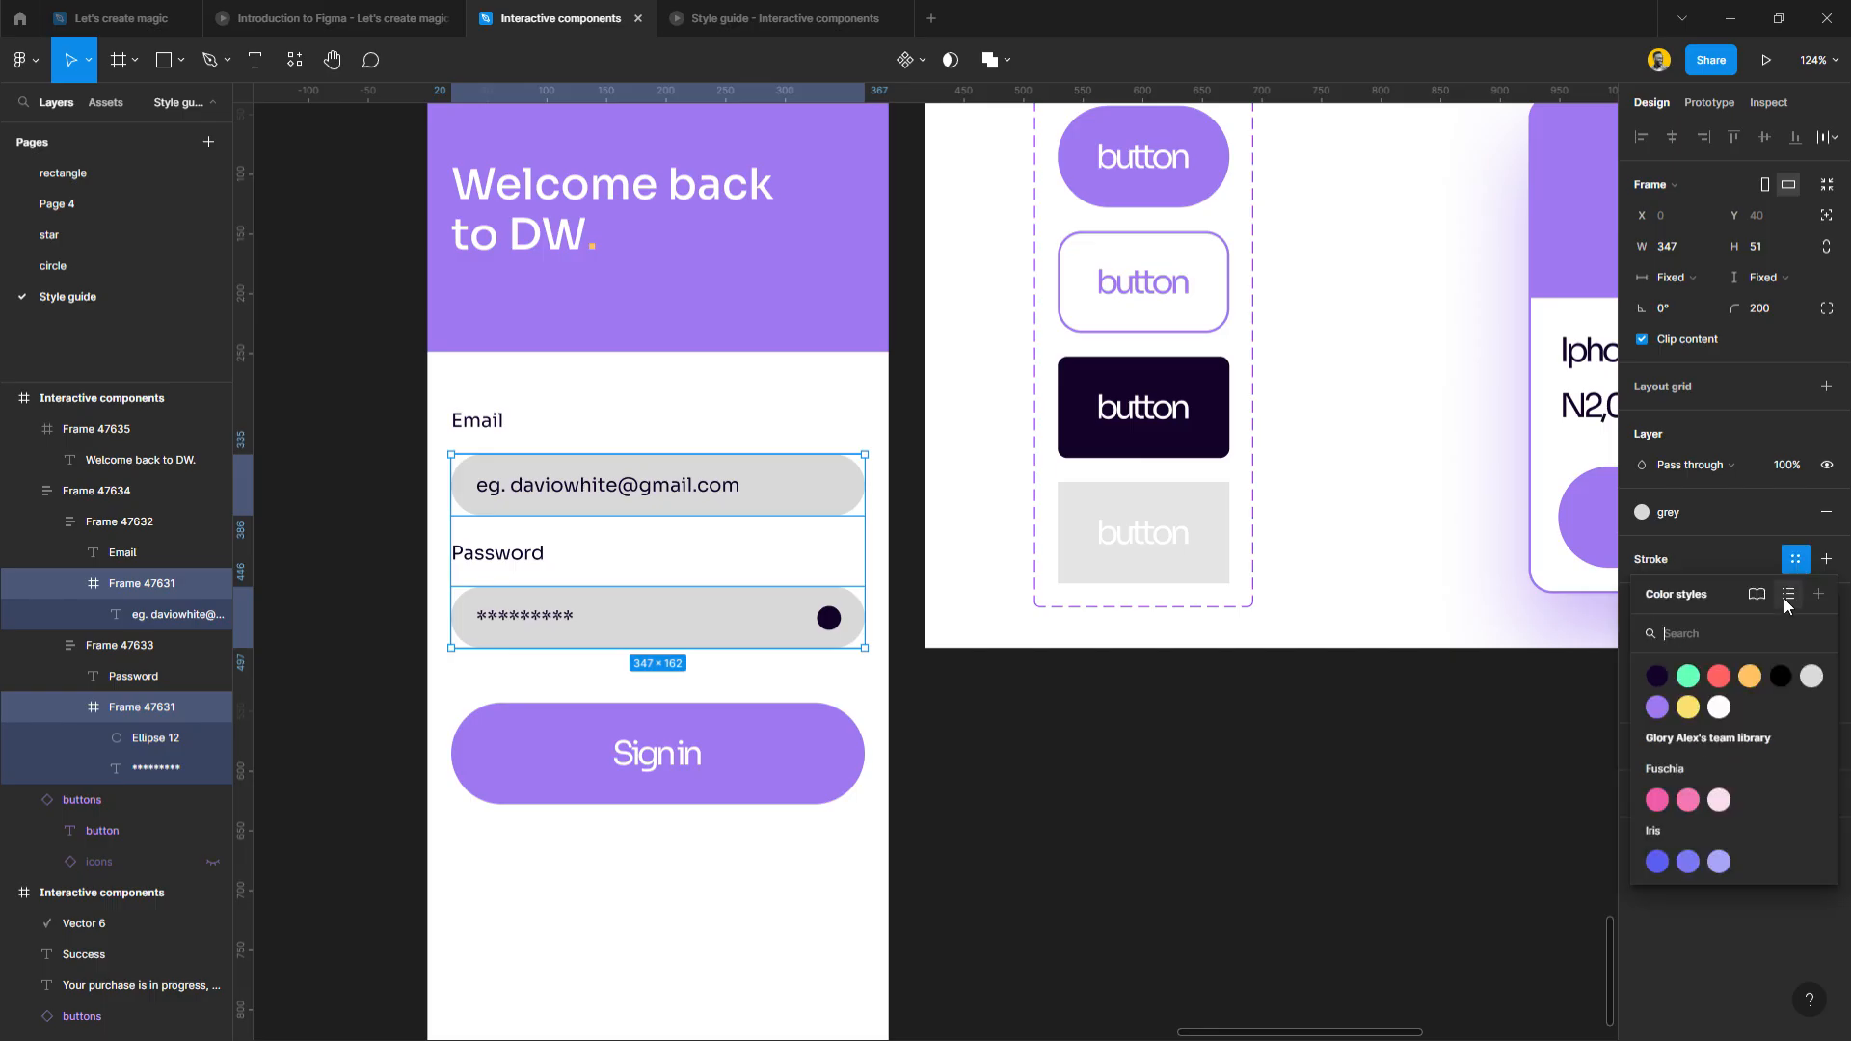
left_click(1805, 673)
left_click(1795, 511)
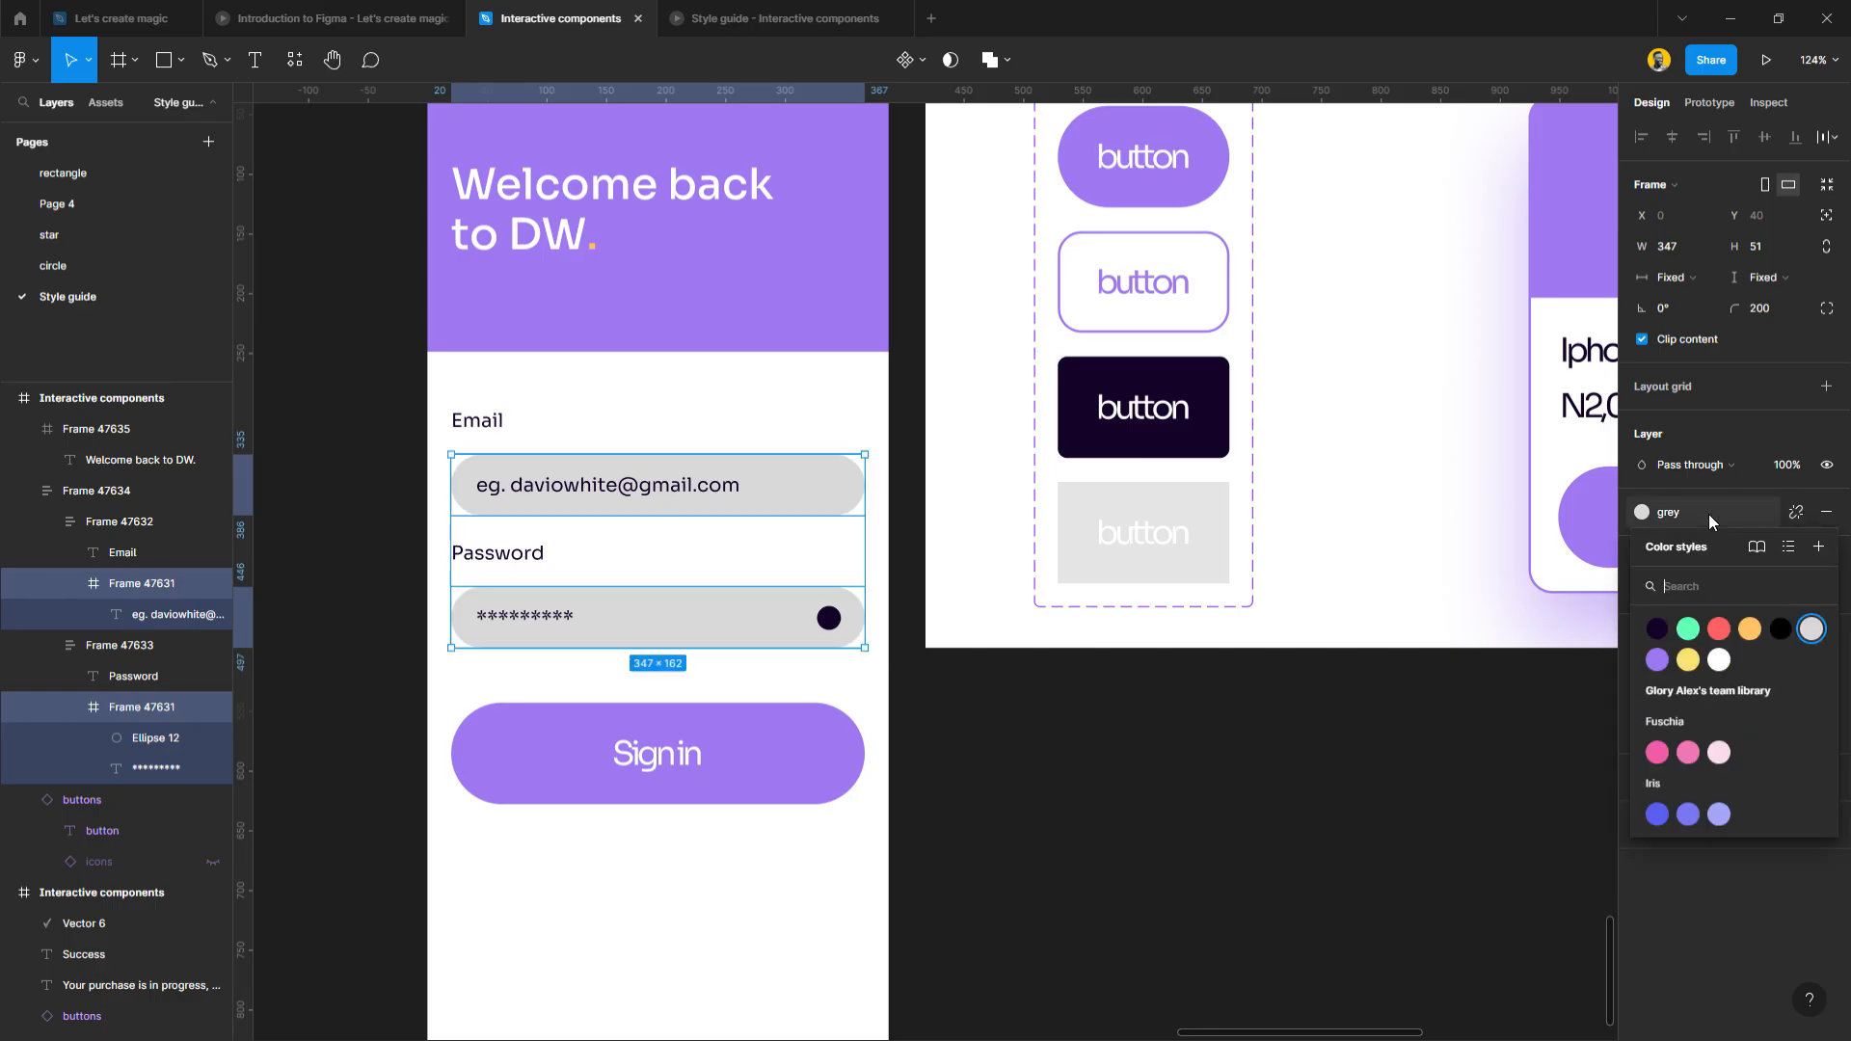
left_click(1714, 626)
left_click(1193, 751)
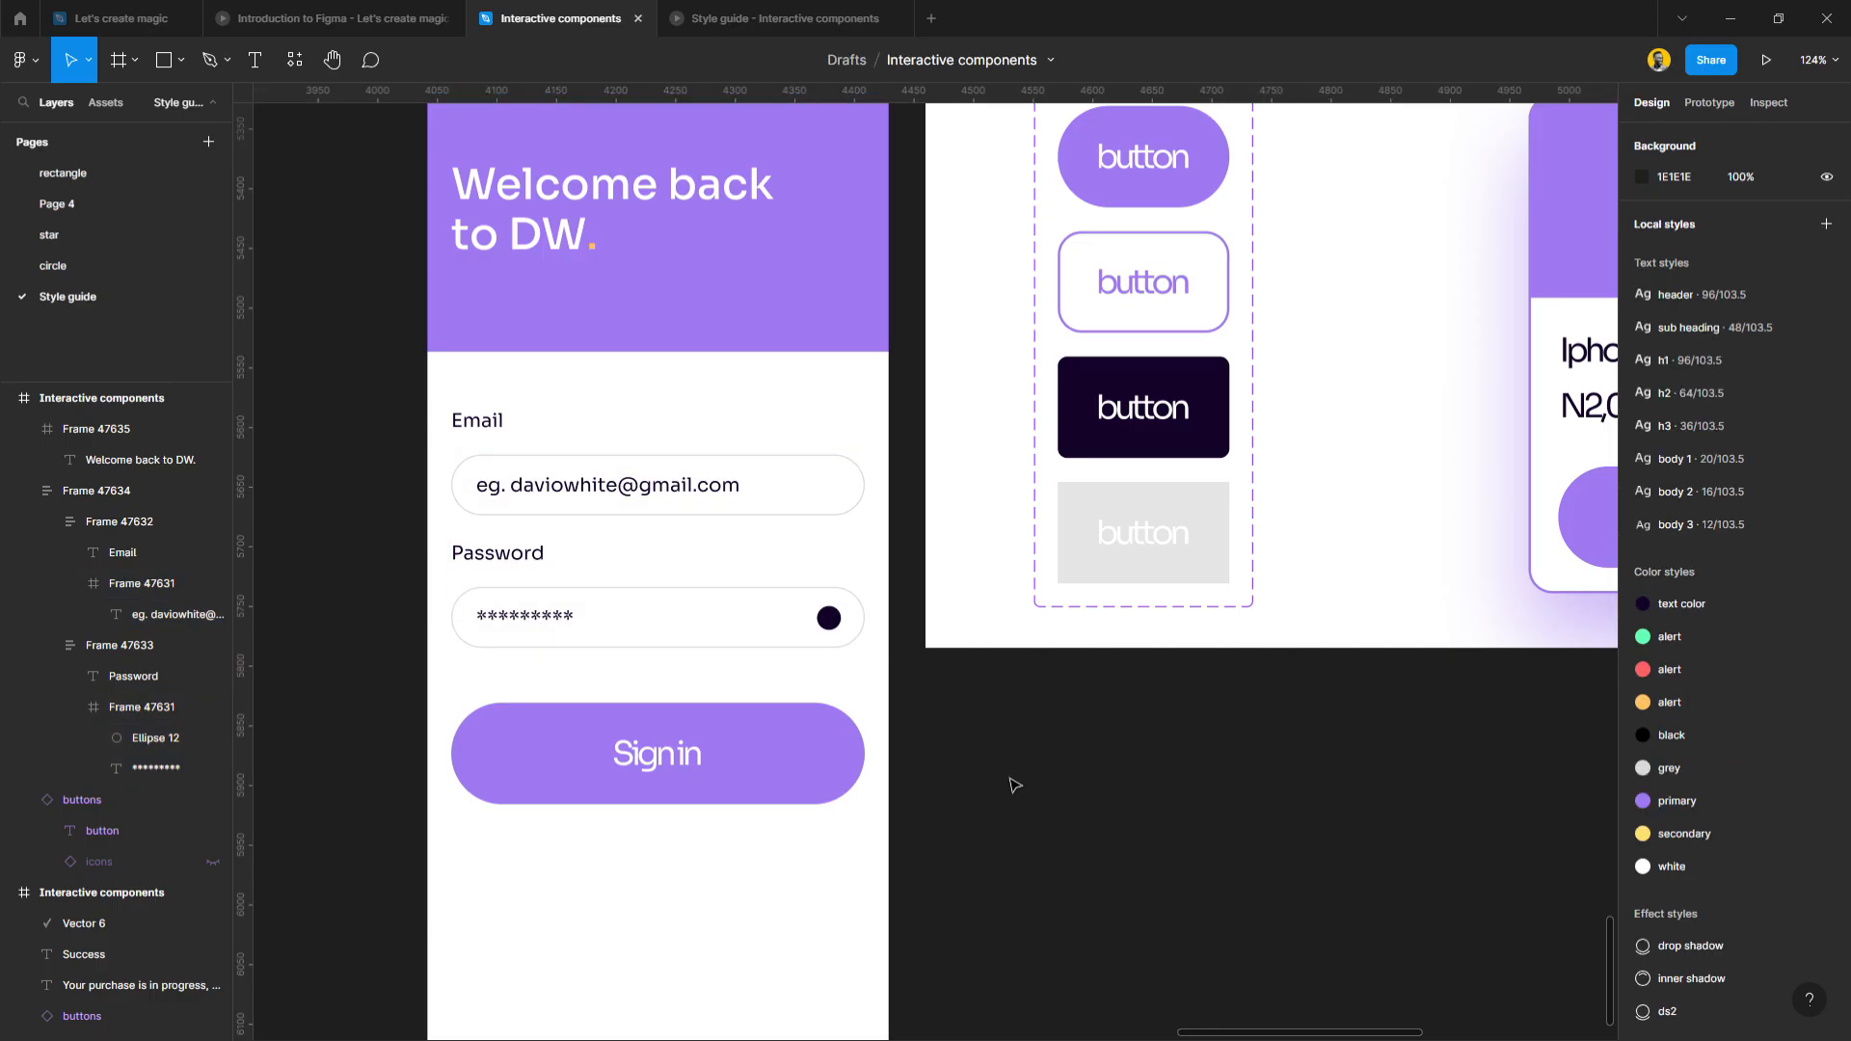
Set the outline weight of both Email and Password fields to 2.
double_click(777, 597)
left_click(800, 615)
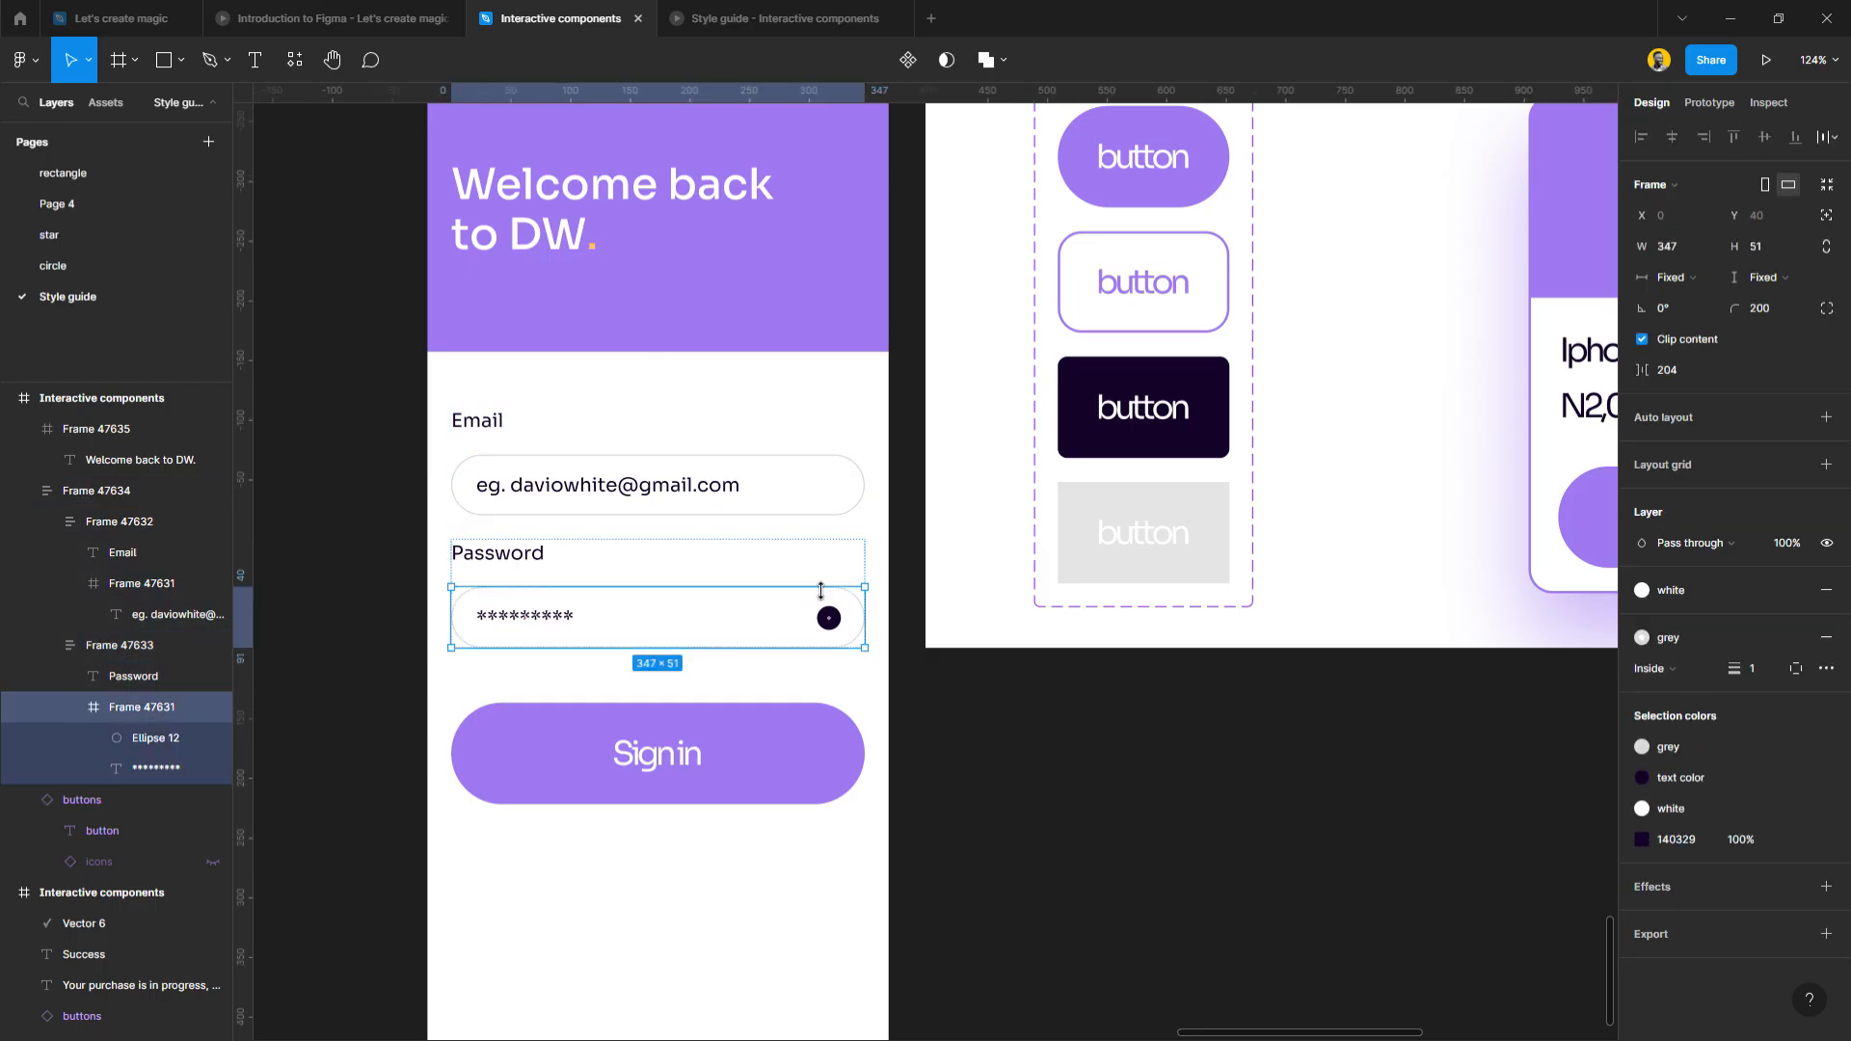
left_click(806, 496, "shift")
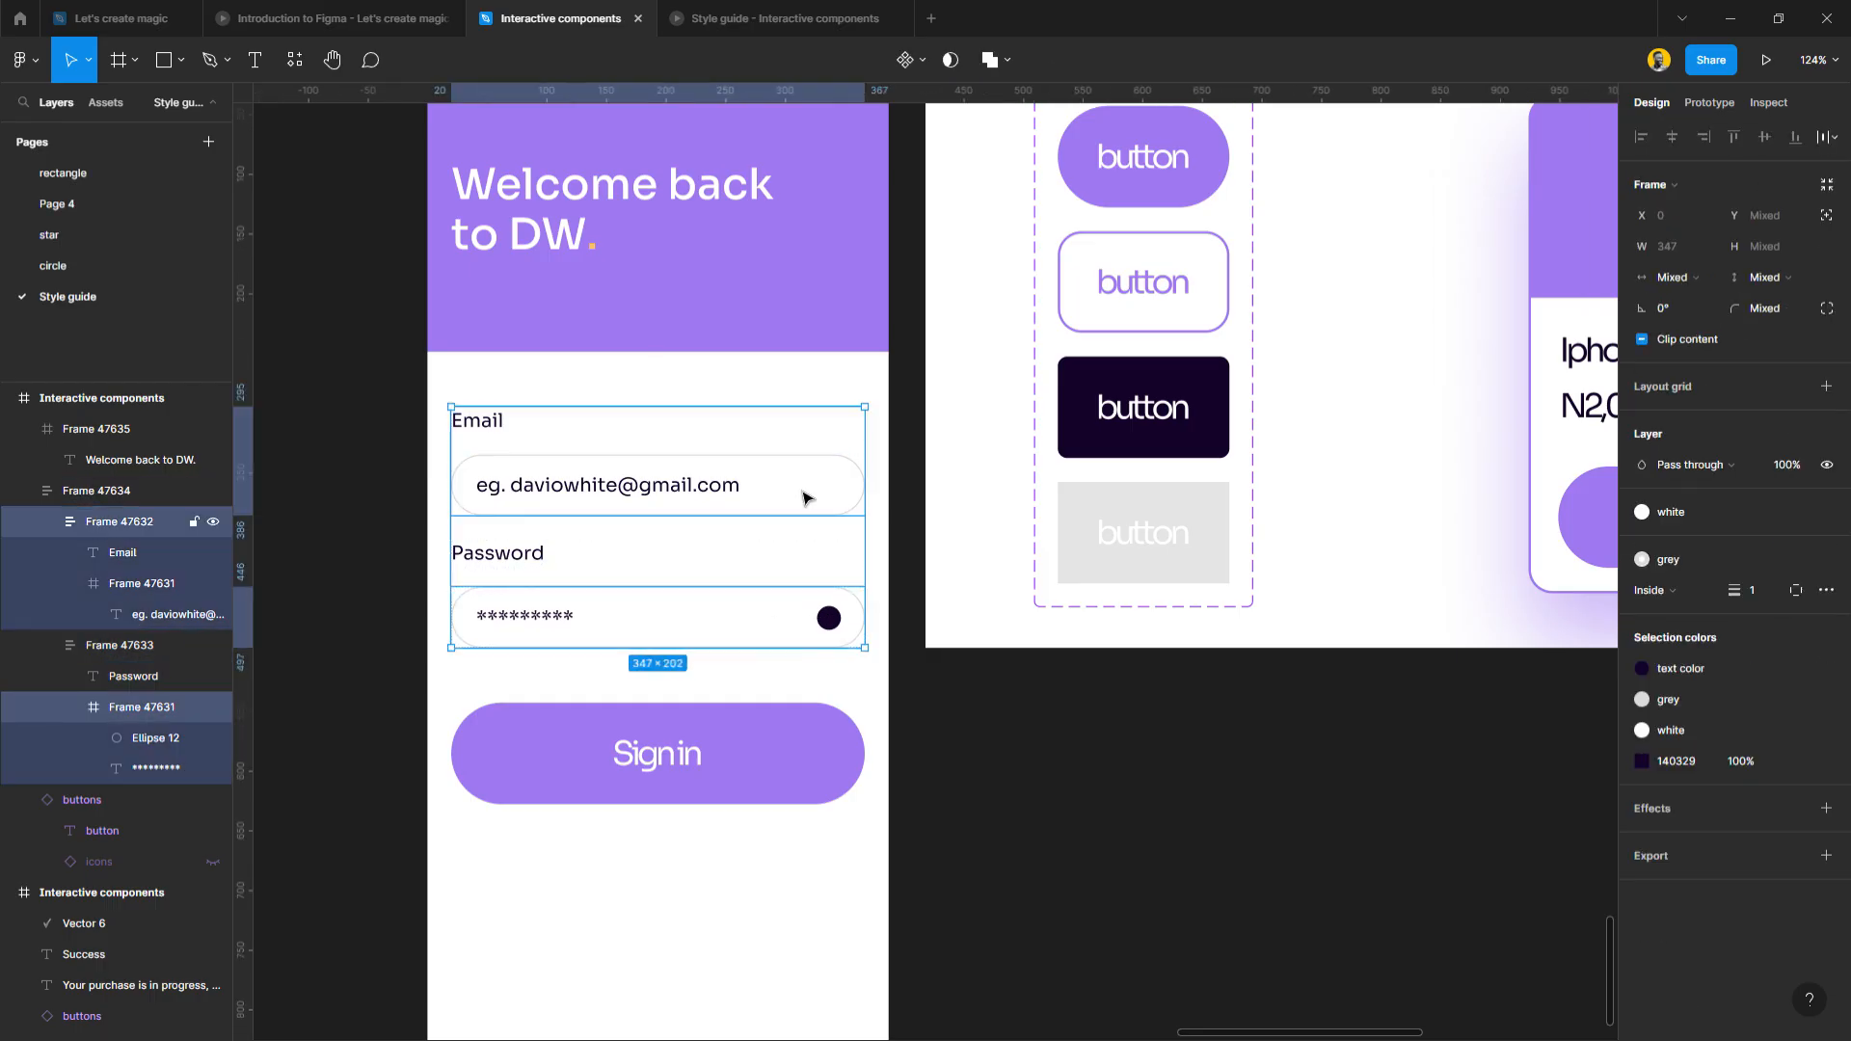
left_click(1761, 590)
type("2")
key("Return")
Reduce the input fields' outline weight to 1.5.
type("1.5")
key("Return")
left_click(1193, 793)
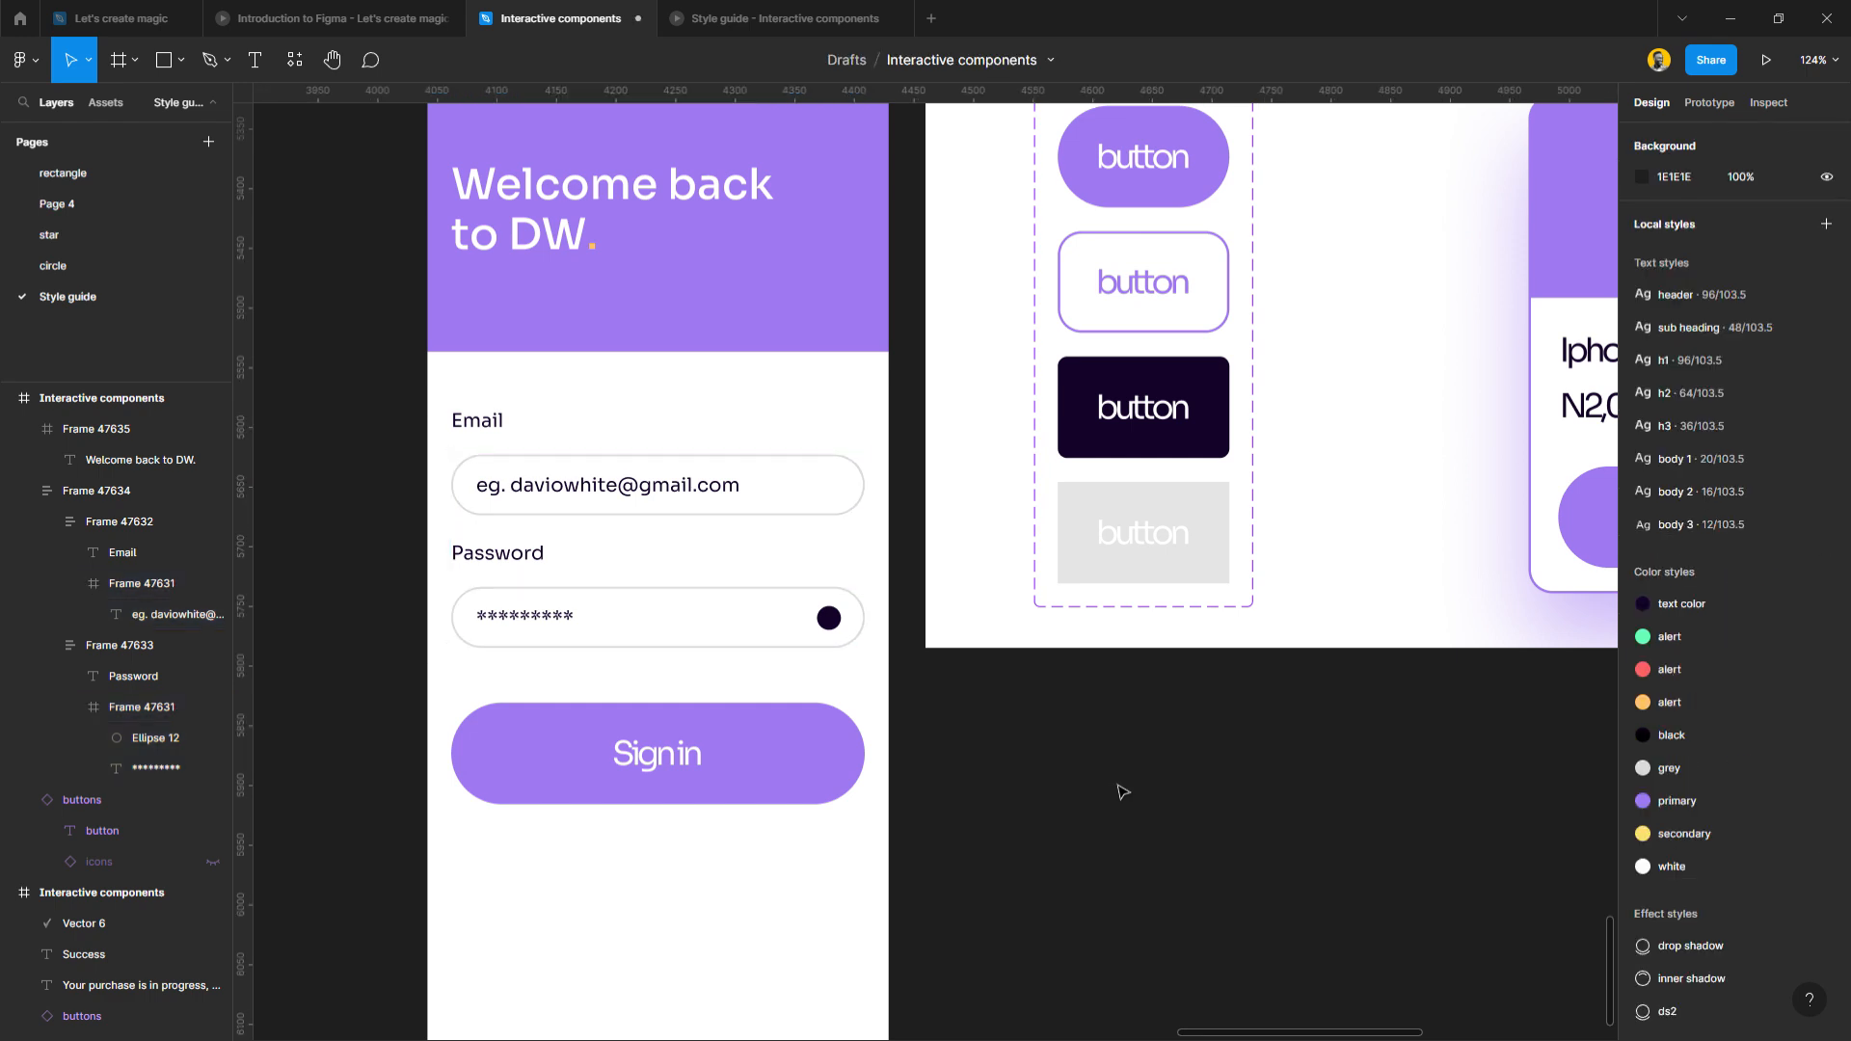
Move the Sign in button slightly lower.
scroll(570, 728, "down", 3)
scroll(569, 728, "right", 2)
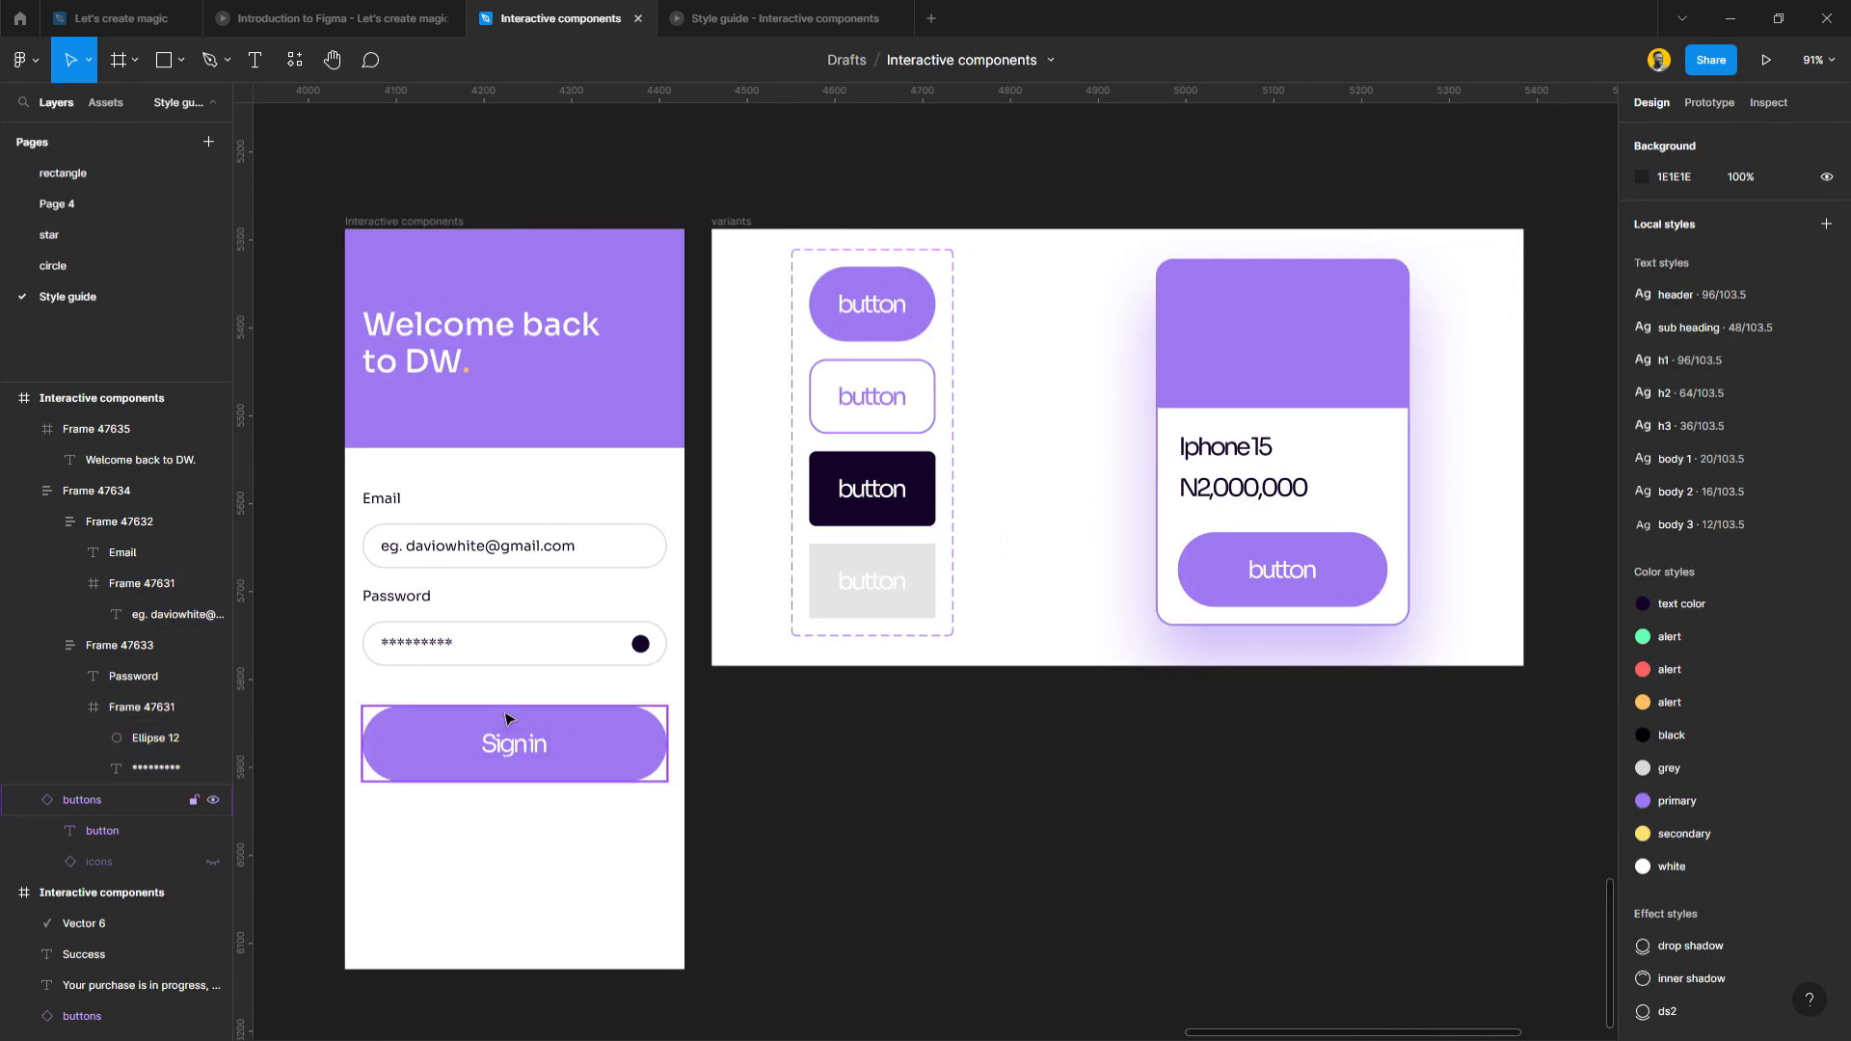
scroll(479, 853, "up", 1)
scroll(479, 853, "up", 2)
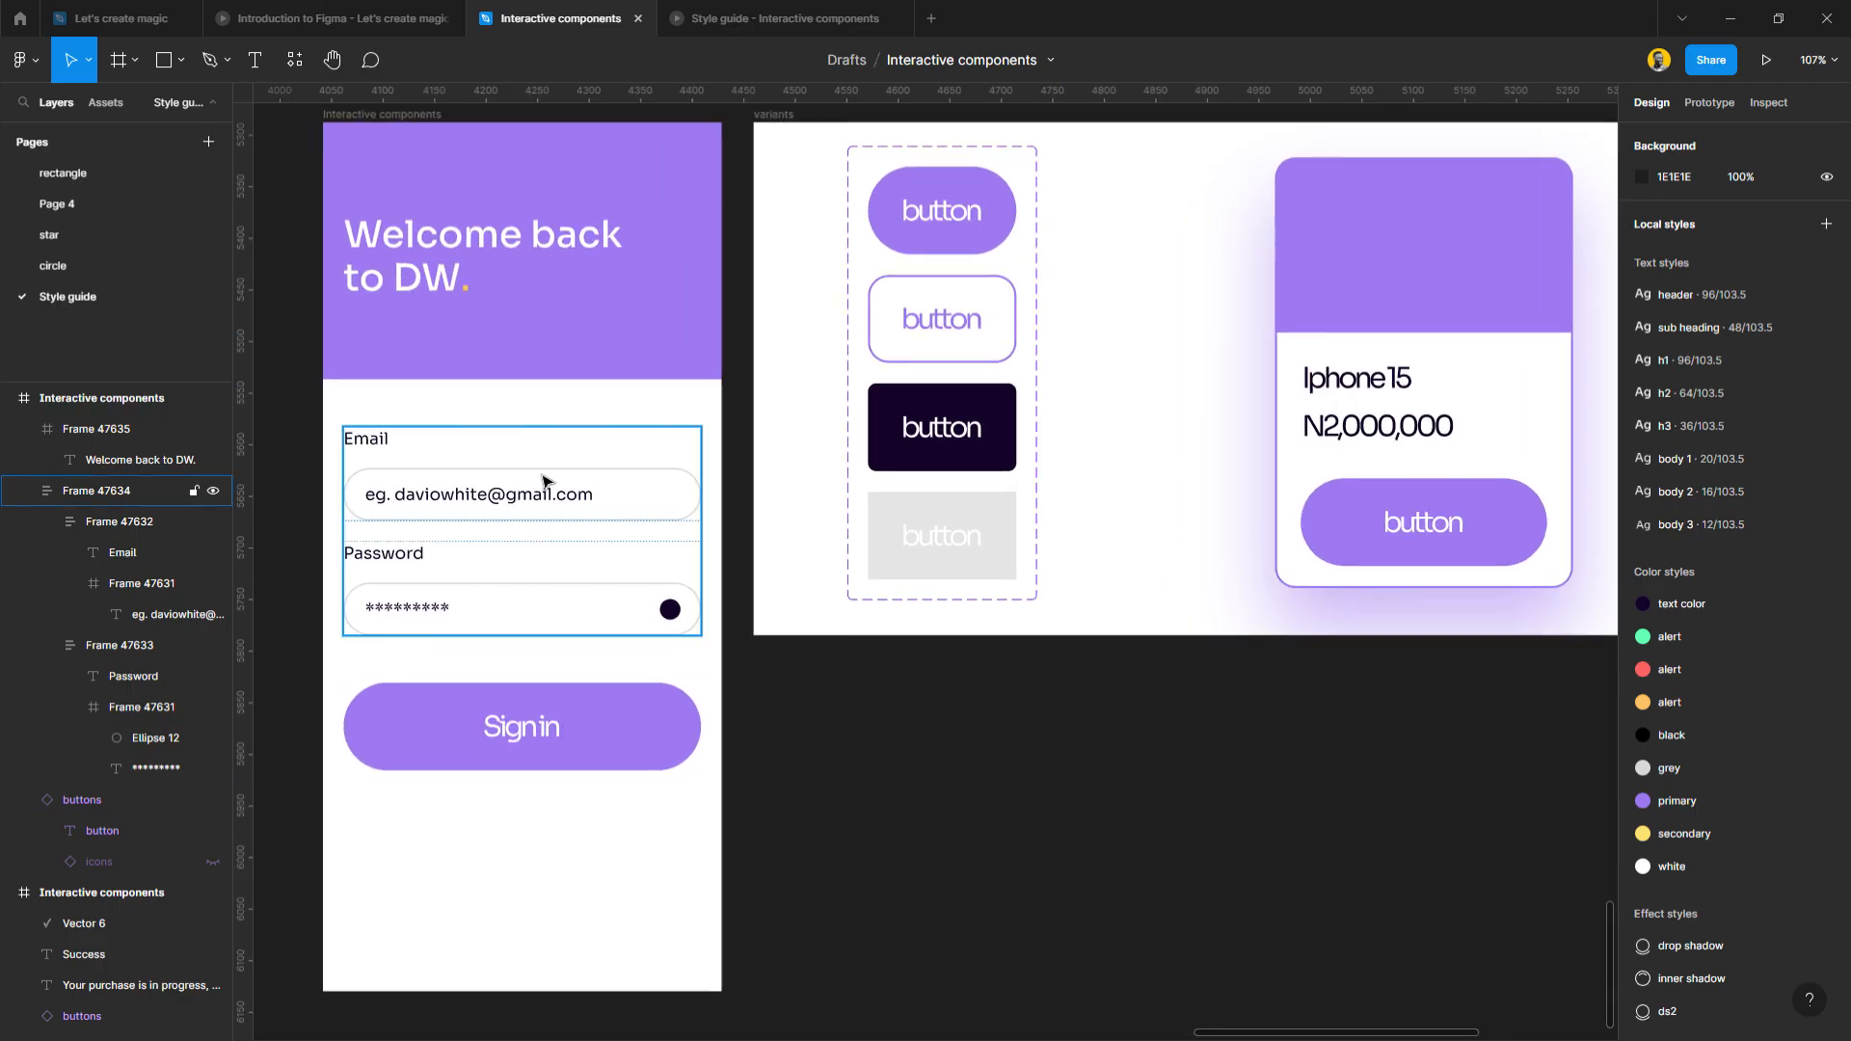
left_click(526, 768)
left_click_drag(539, 745, 541, 771)
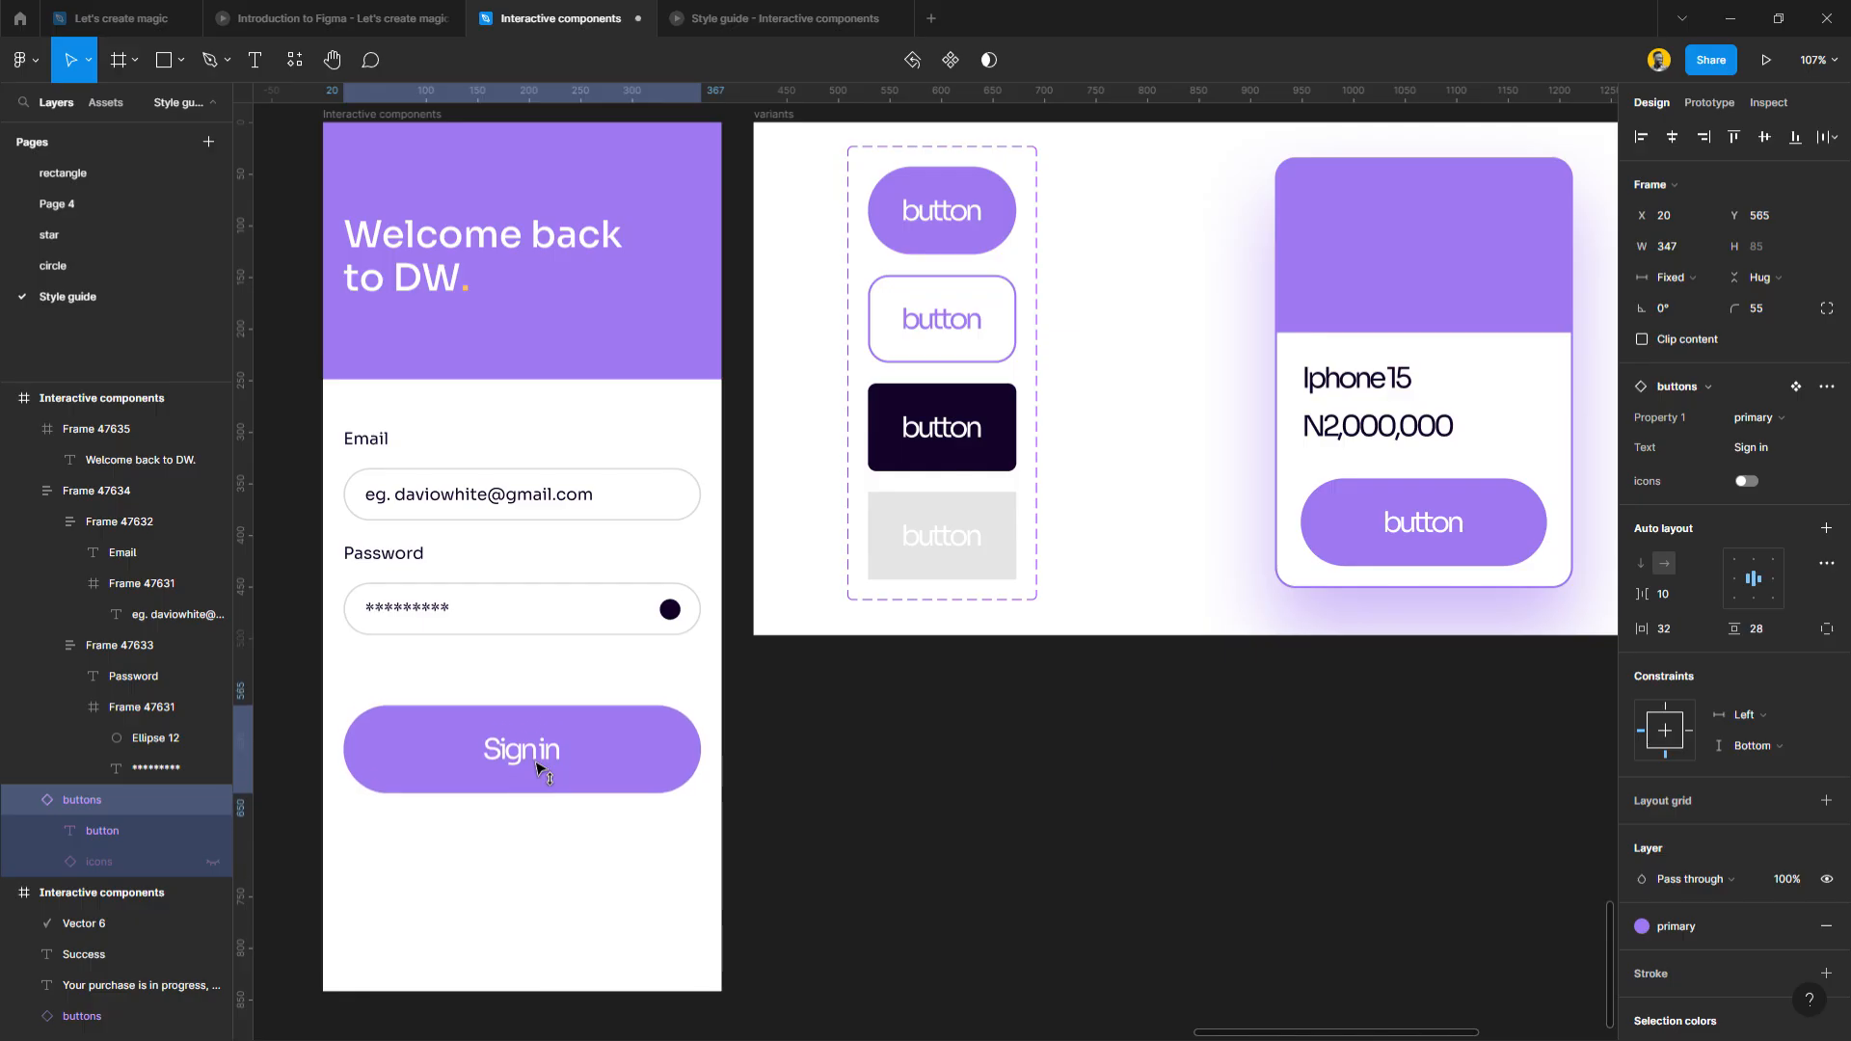
Duplicate the Password label to just below the password field.
left_click(549, 656)
left_click(401, 556, "ctrl")
left_click_drag(405, 560, 411, 683)
Change the copied label's text to 'Forgot Password? Reset now'.
double_click(371, 674)
left_click(357, 684)
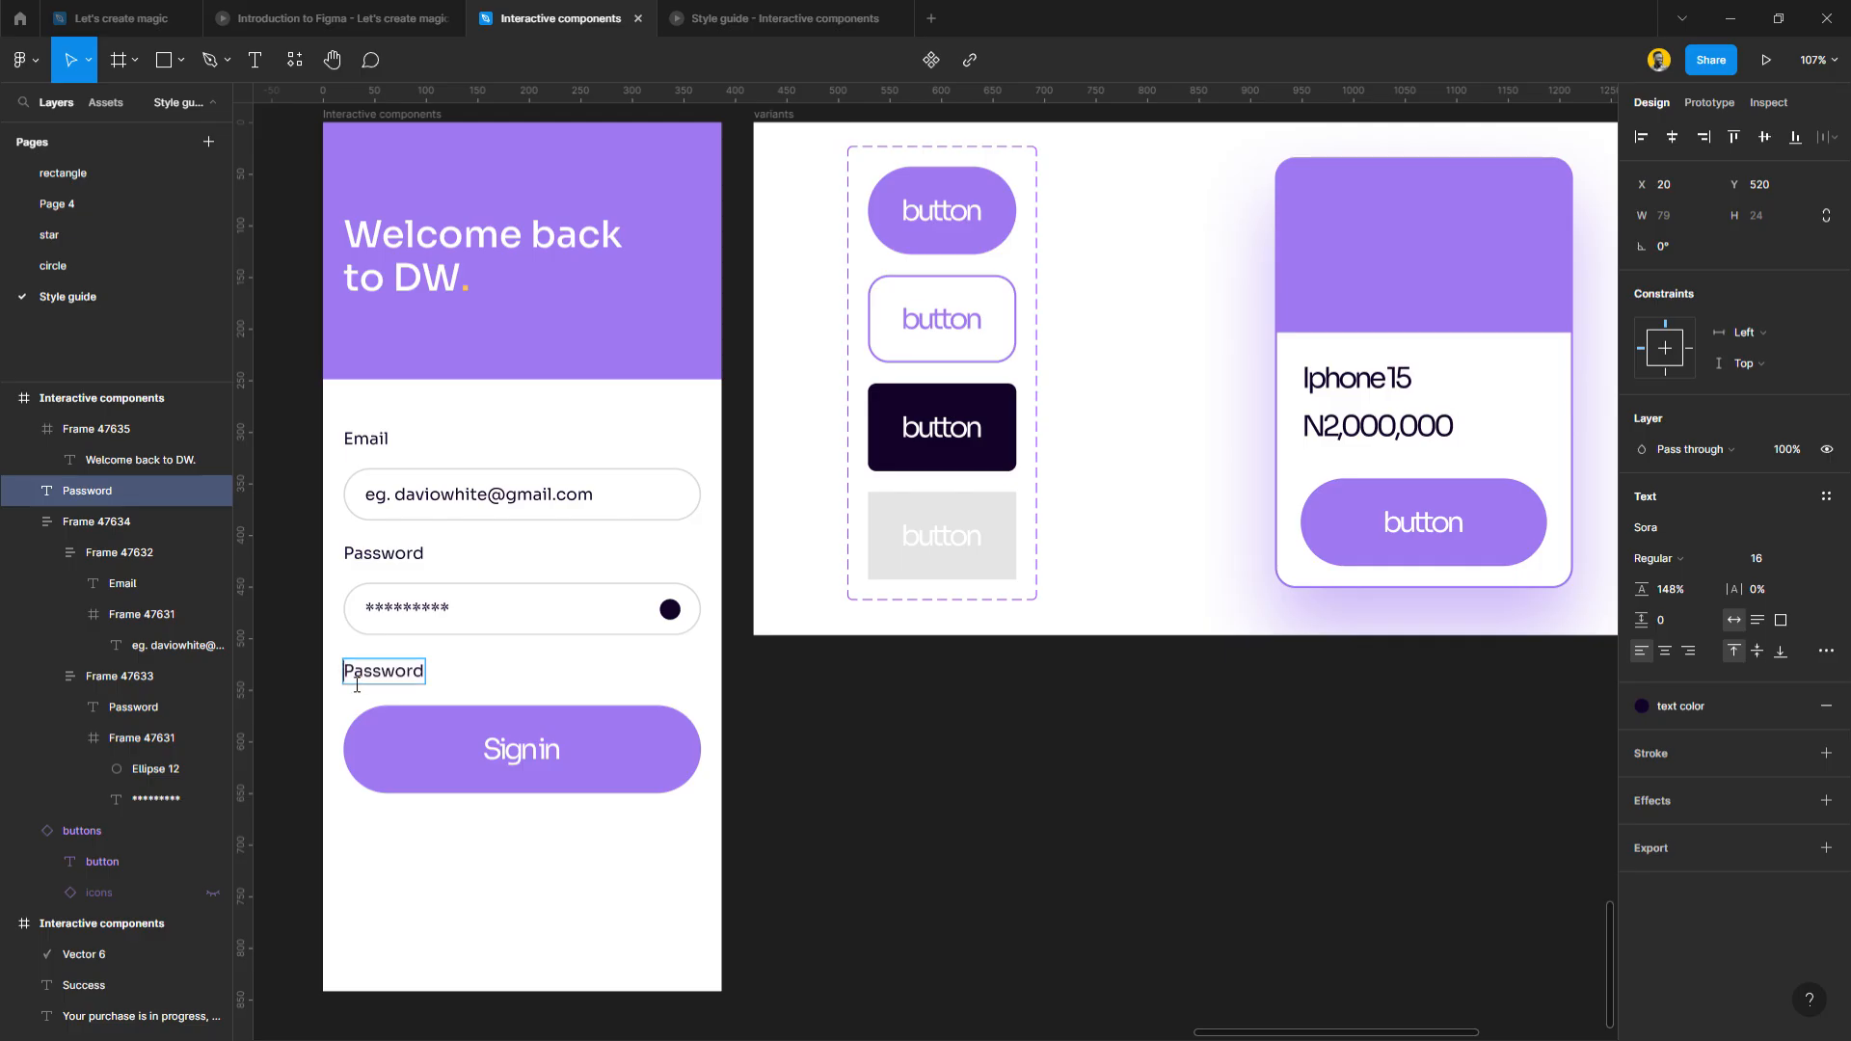
type("Forgot")
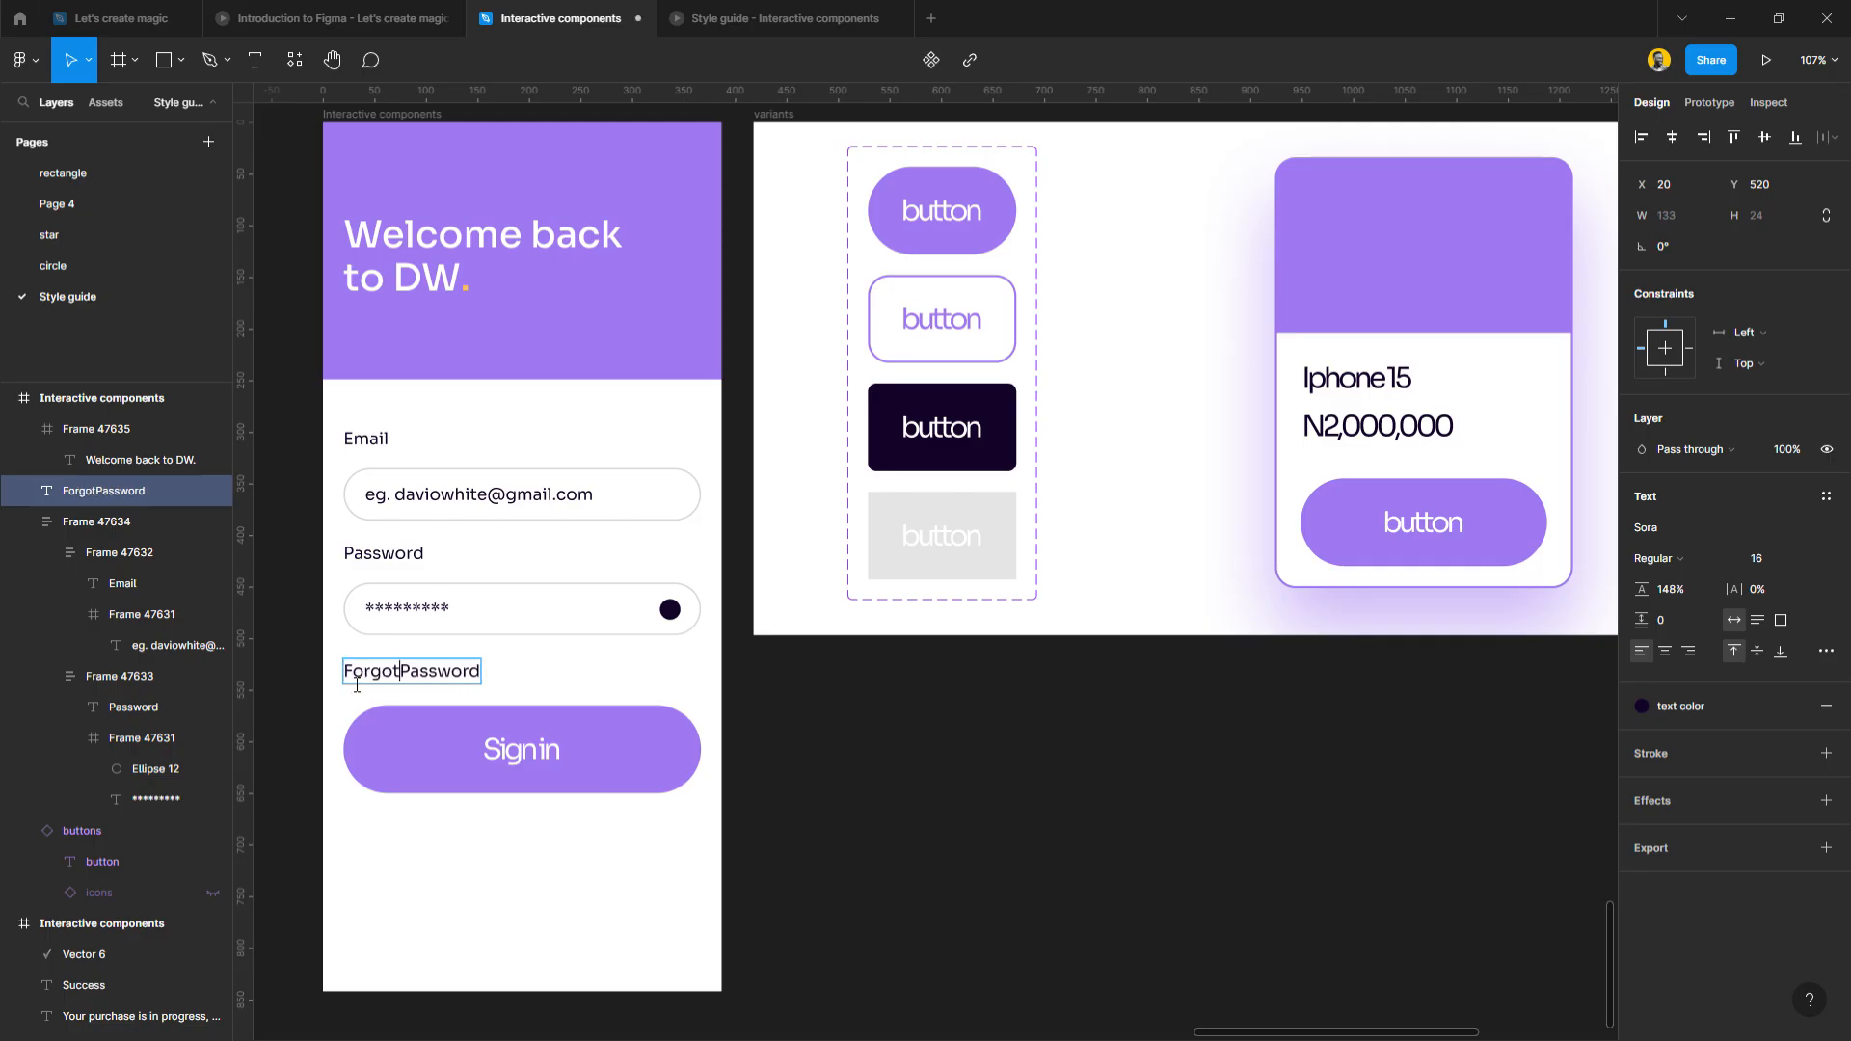
type(" Password? Reset now")
Make 'Reset now' bold, underlined and primary purple, then lower Sign in to Y 615.
left_click_drag(509, 674, 596, 677)
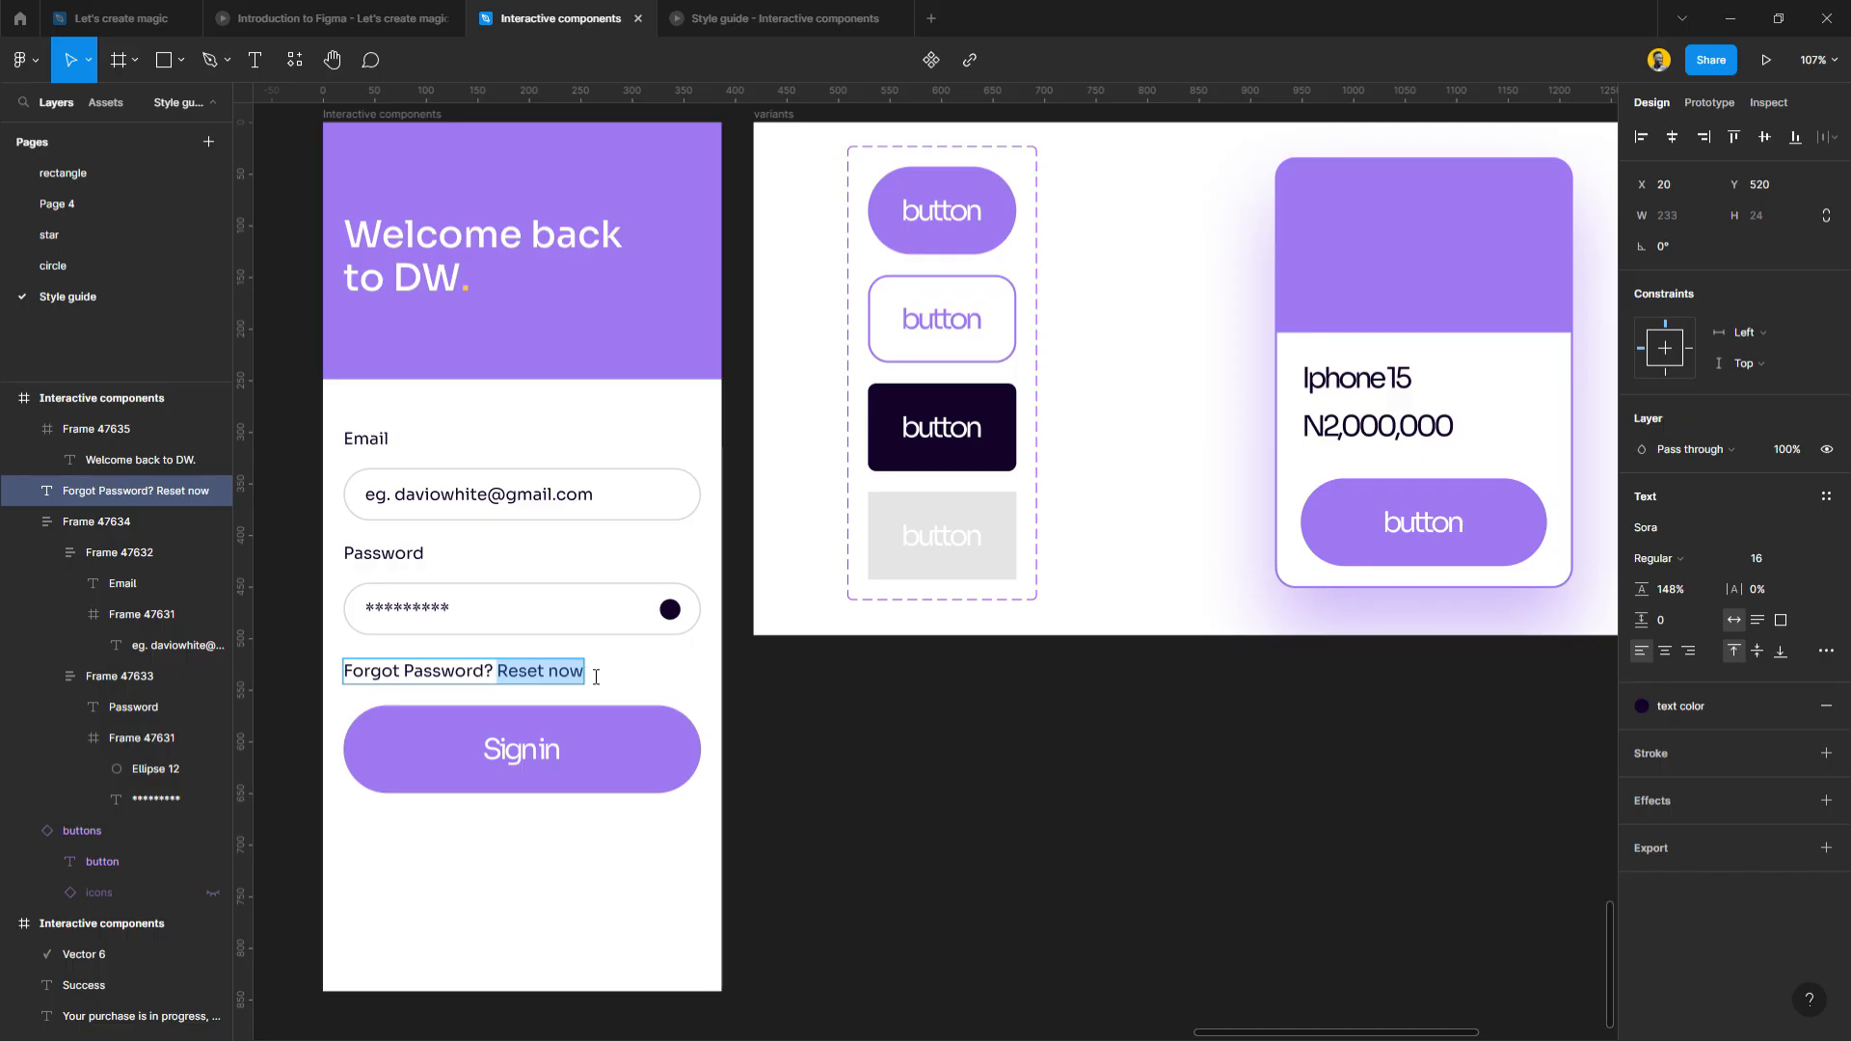
left_click(1826, 651)
left_click(1571, 849)
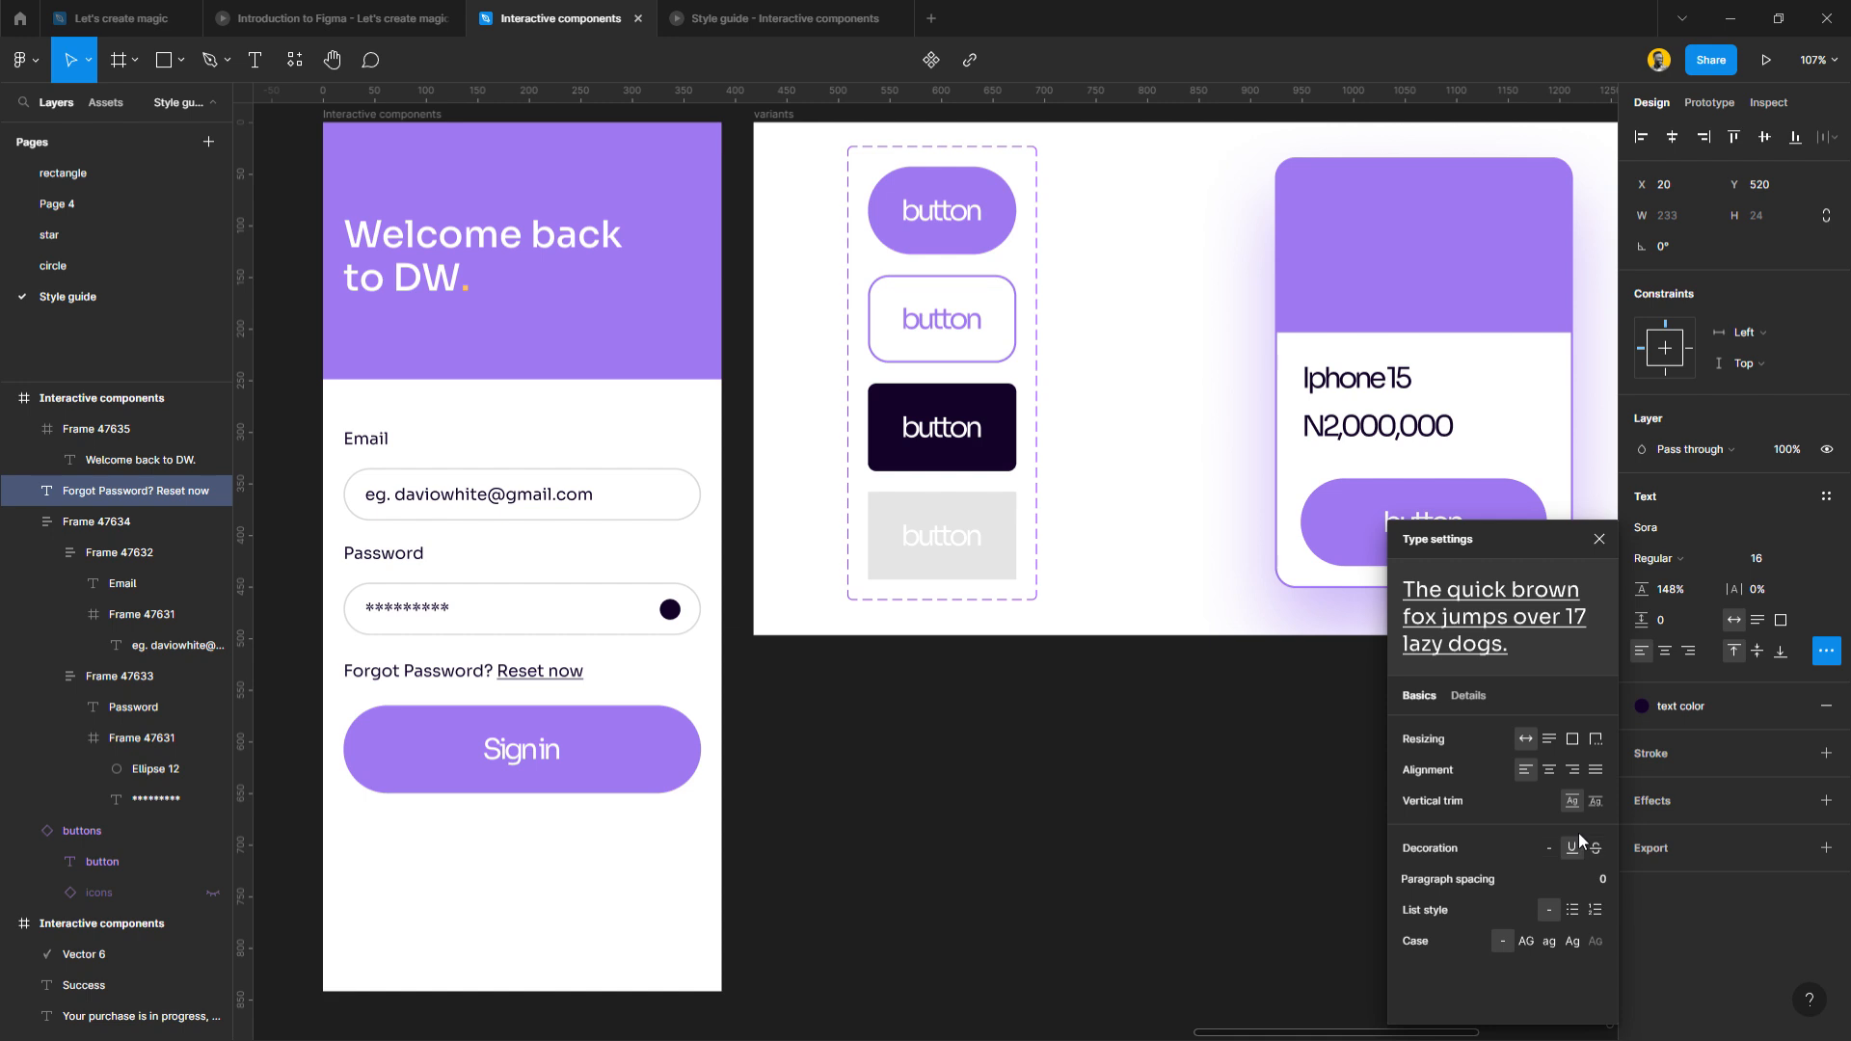
left_click(1656, 558)
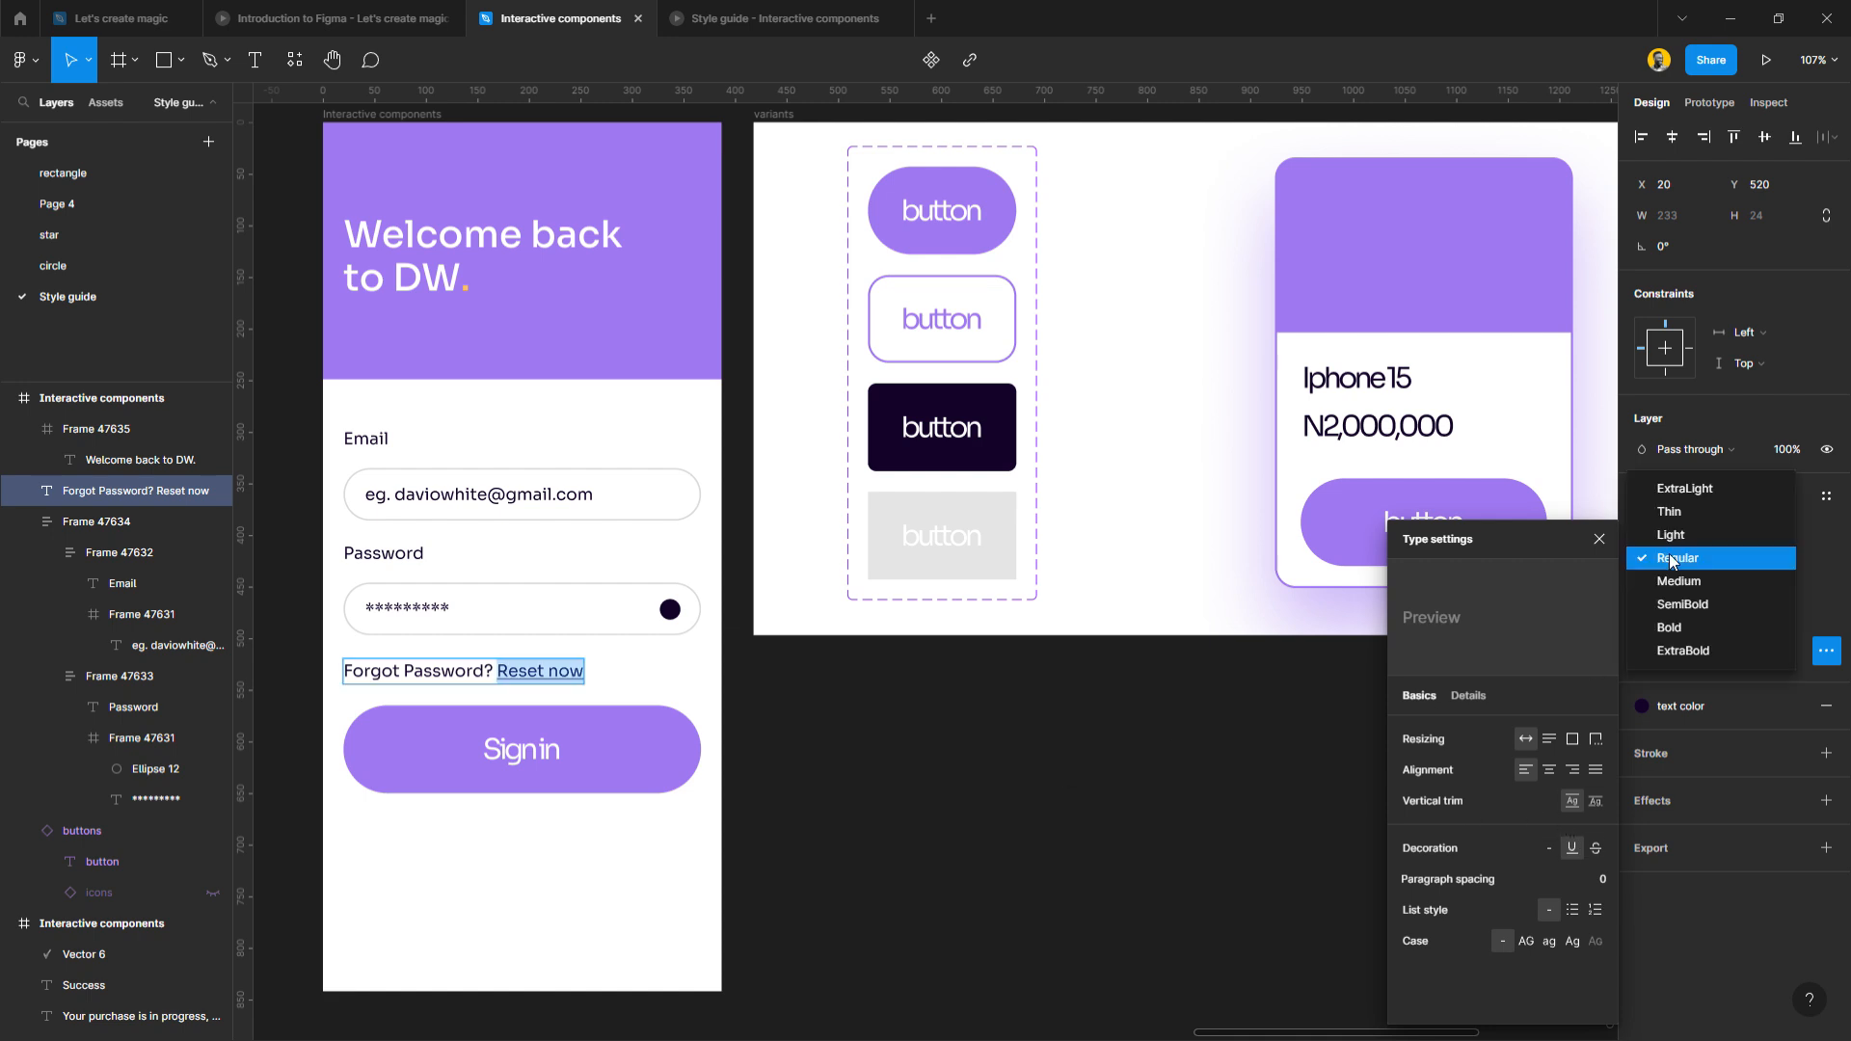
left_click(1689, 616)
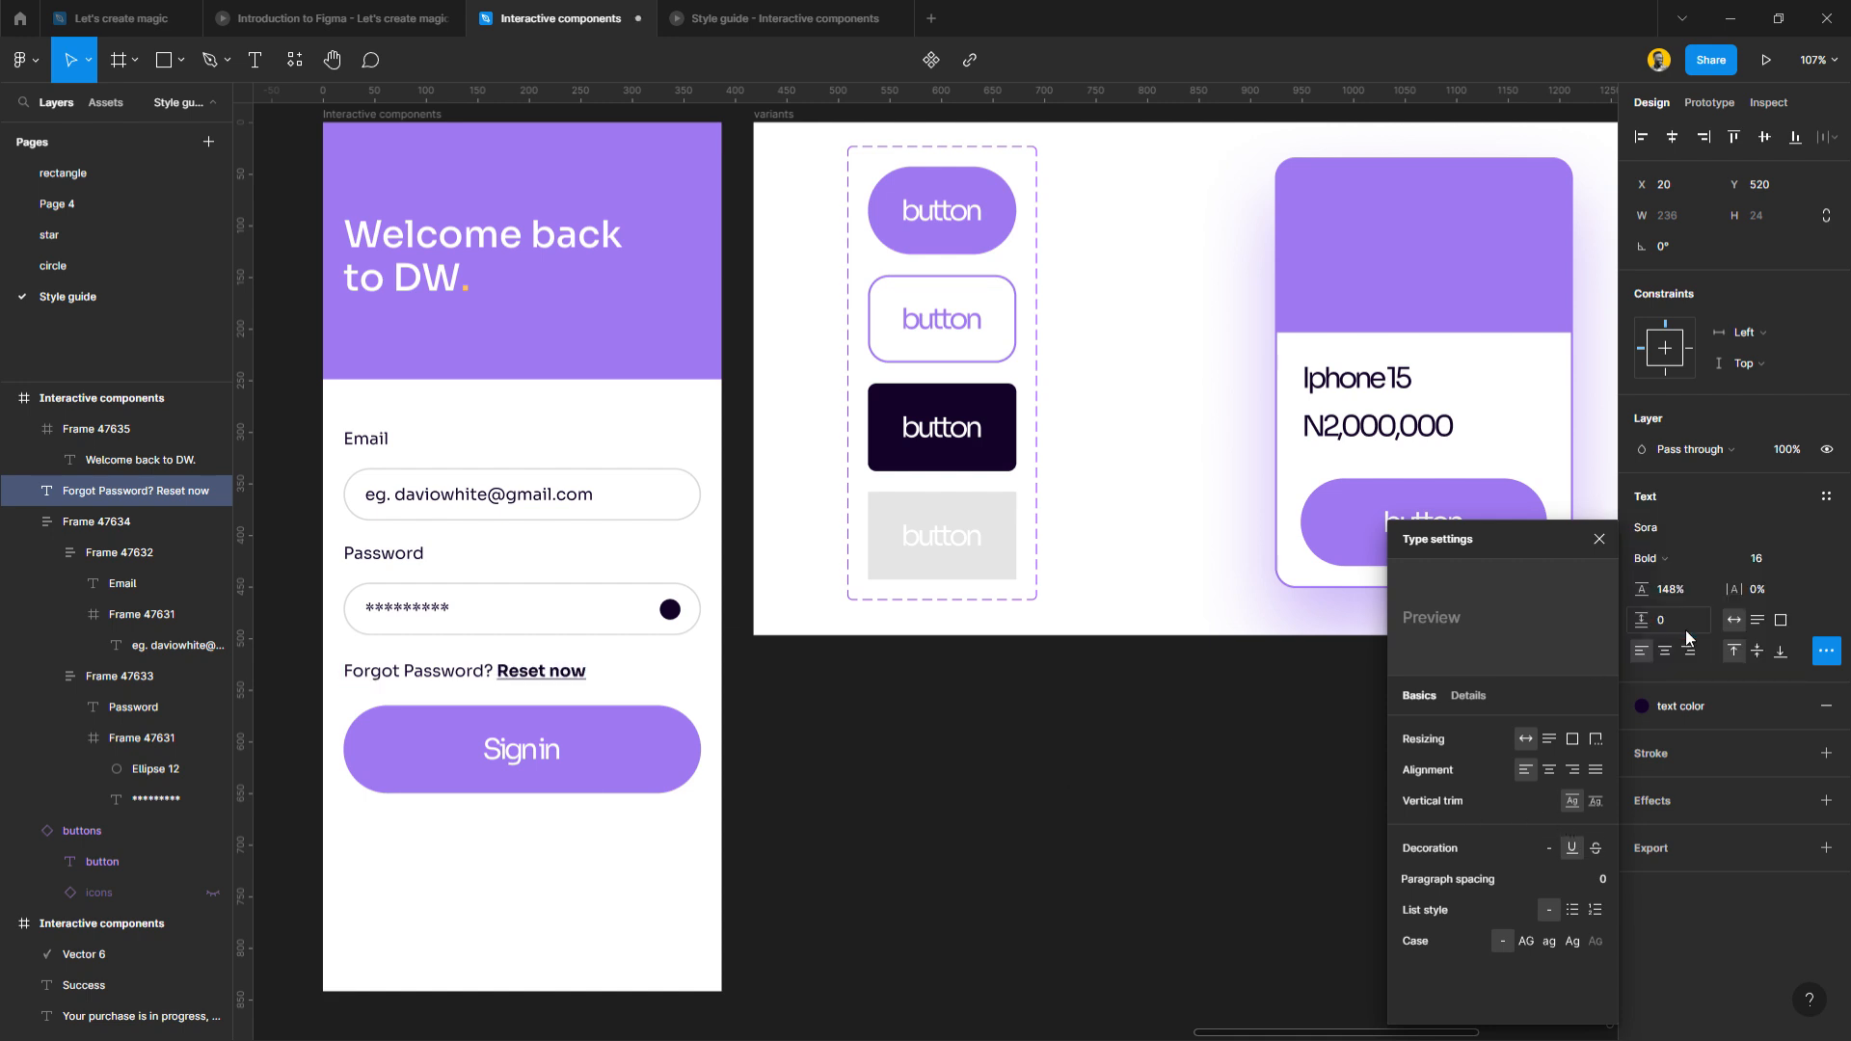
left_click(1682, 706)
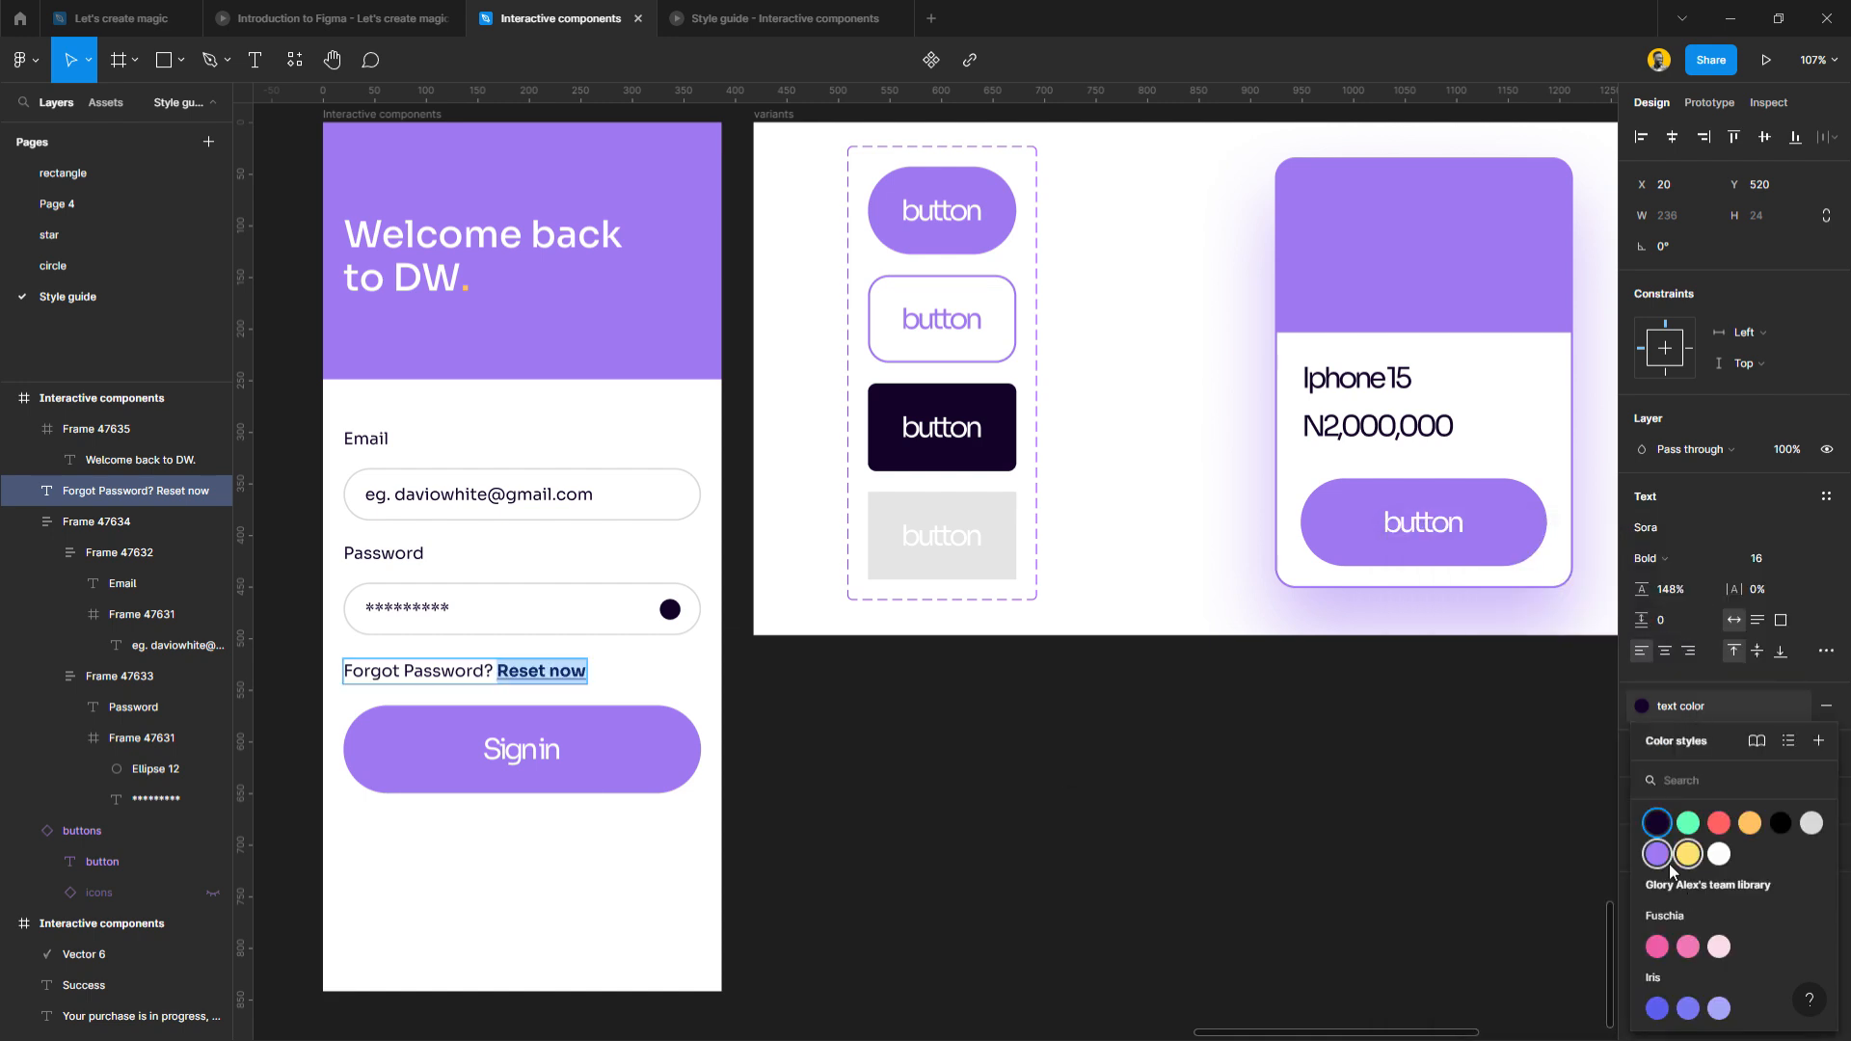
left_click(1657, 853)
left_click(813, 806)
left_click_drag(559, 749, 535, 810)
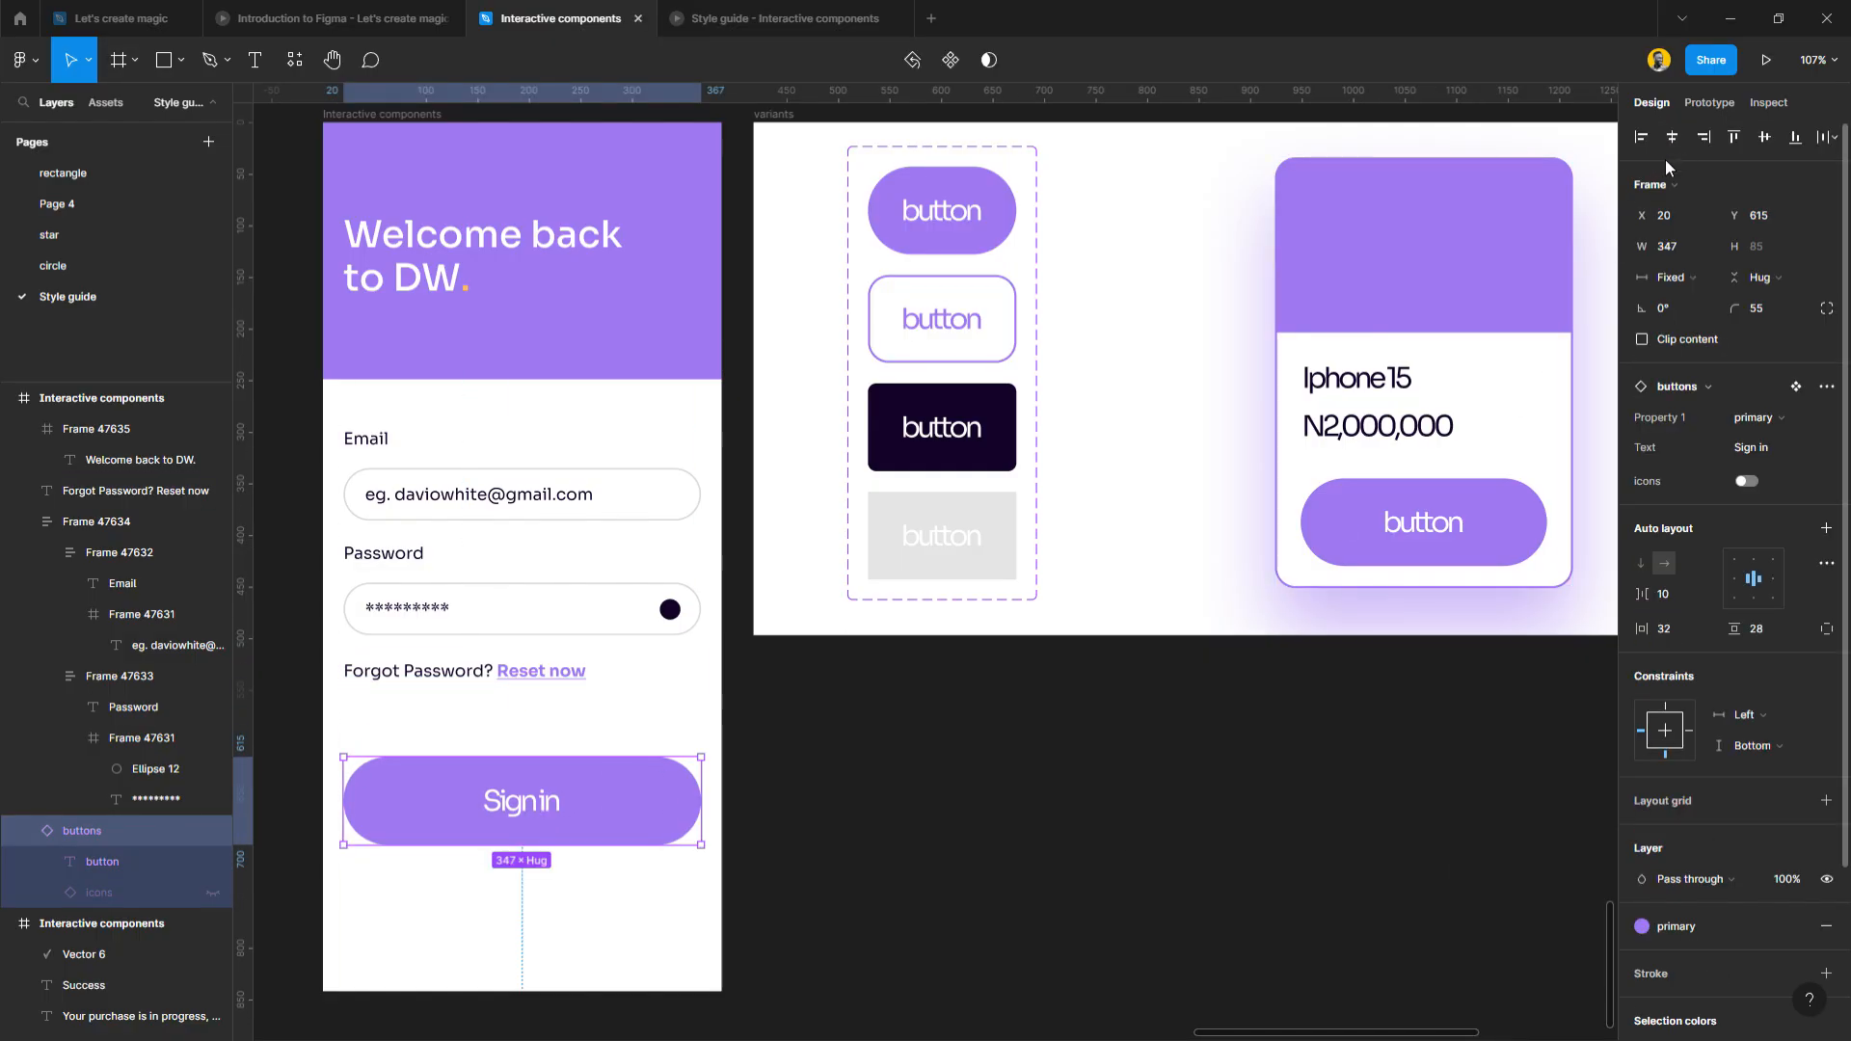
Shorten the Sign in button from its top to a fixed 347×63 at Y 637.
left_click(916, 824)
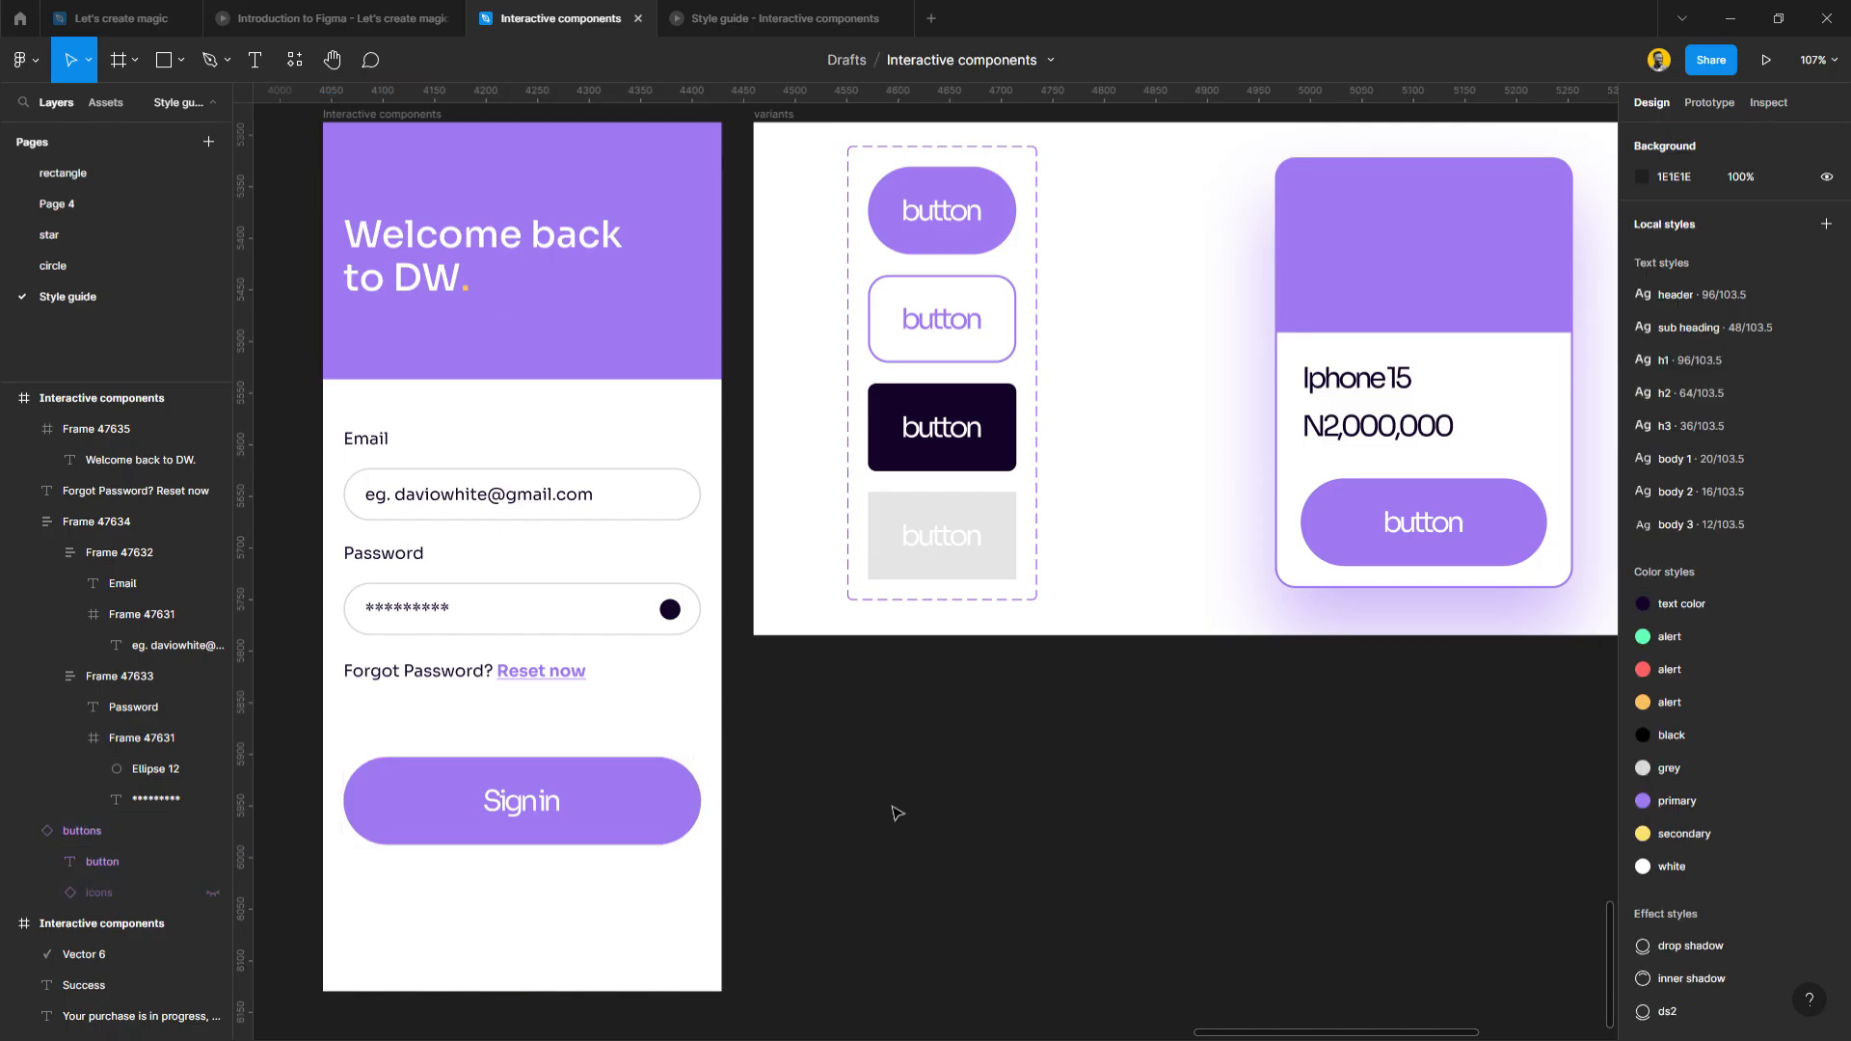
left_click(564, 805)
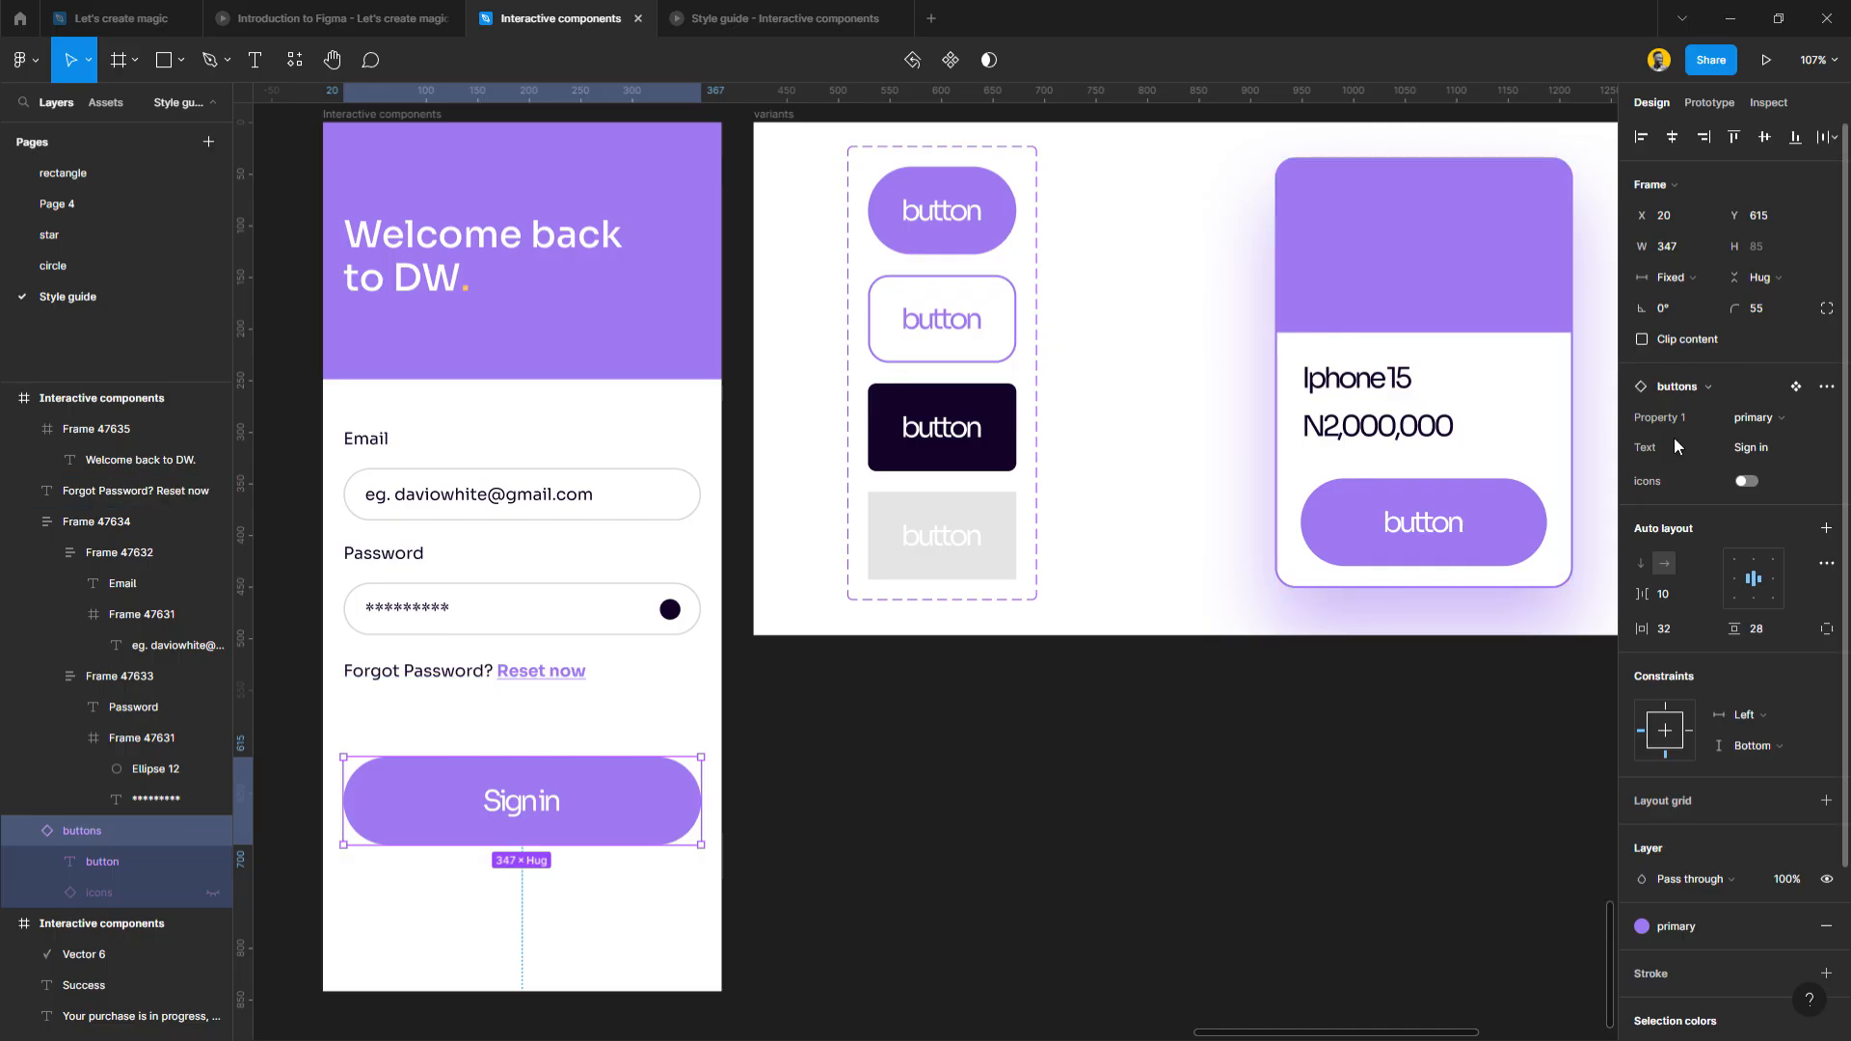
left_click_drag(531, 768, 528, 798)
left_click(760, 839)
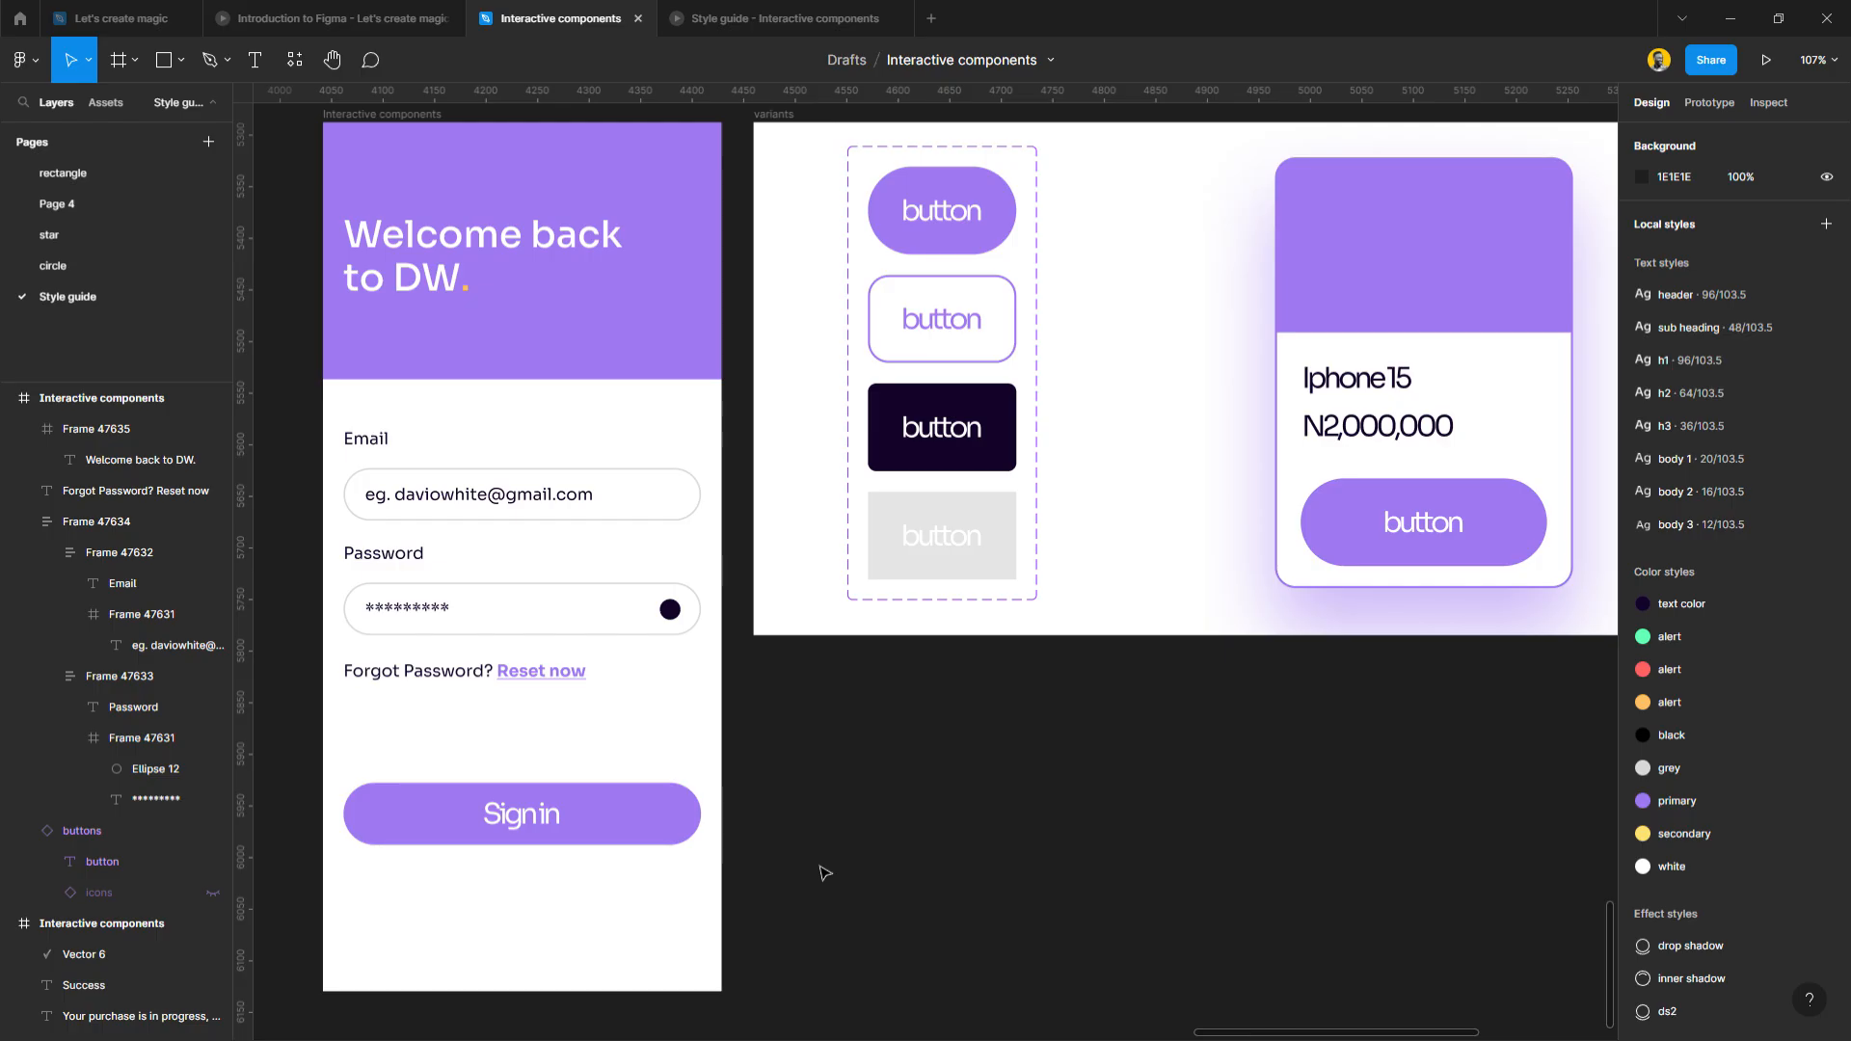
Set the Sign in label's font size to 20.
double_click(545, 809)
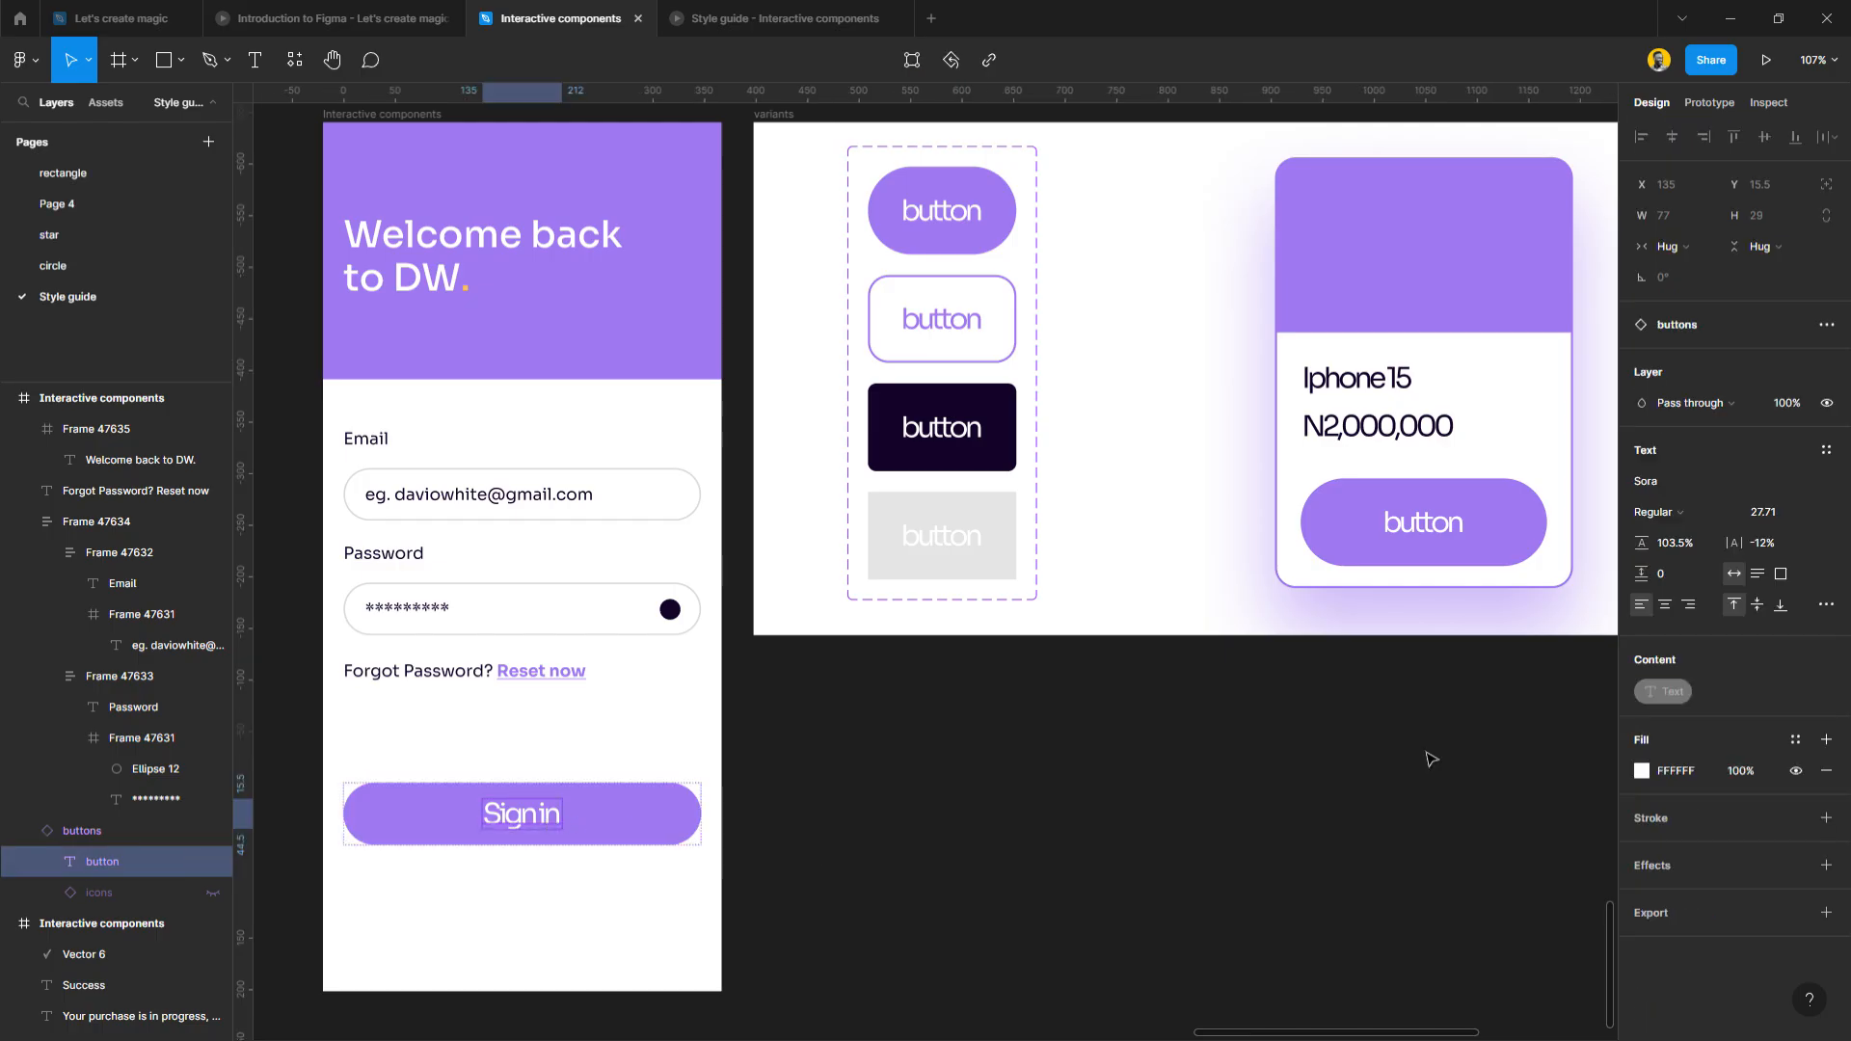
left_click(1823, 522)
left_click(1774, 707)
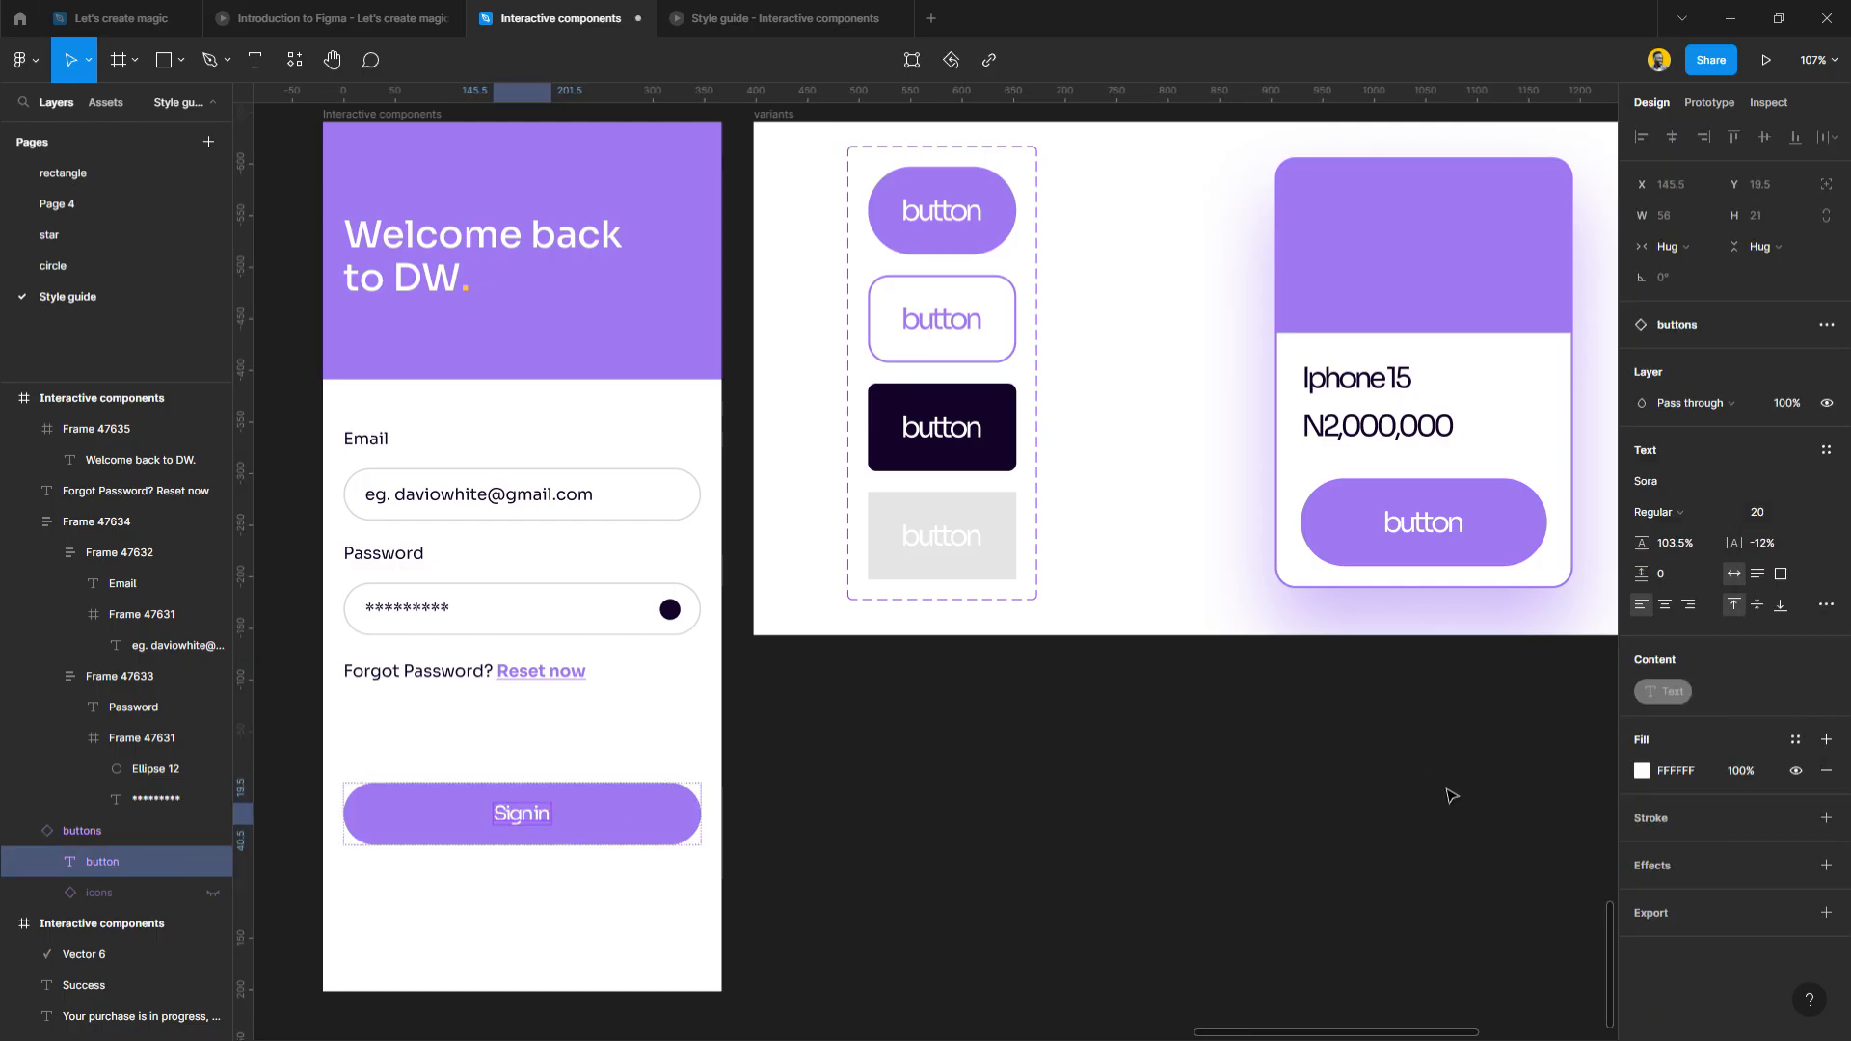
left_click(948, 851)
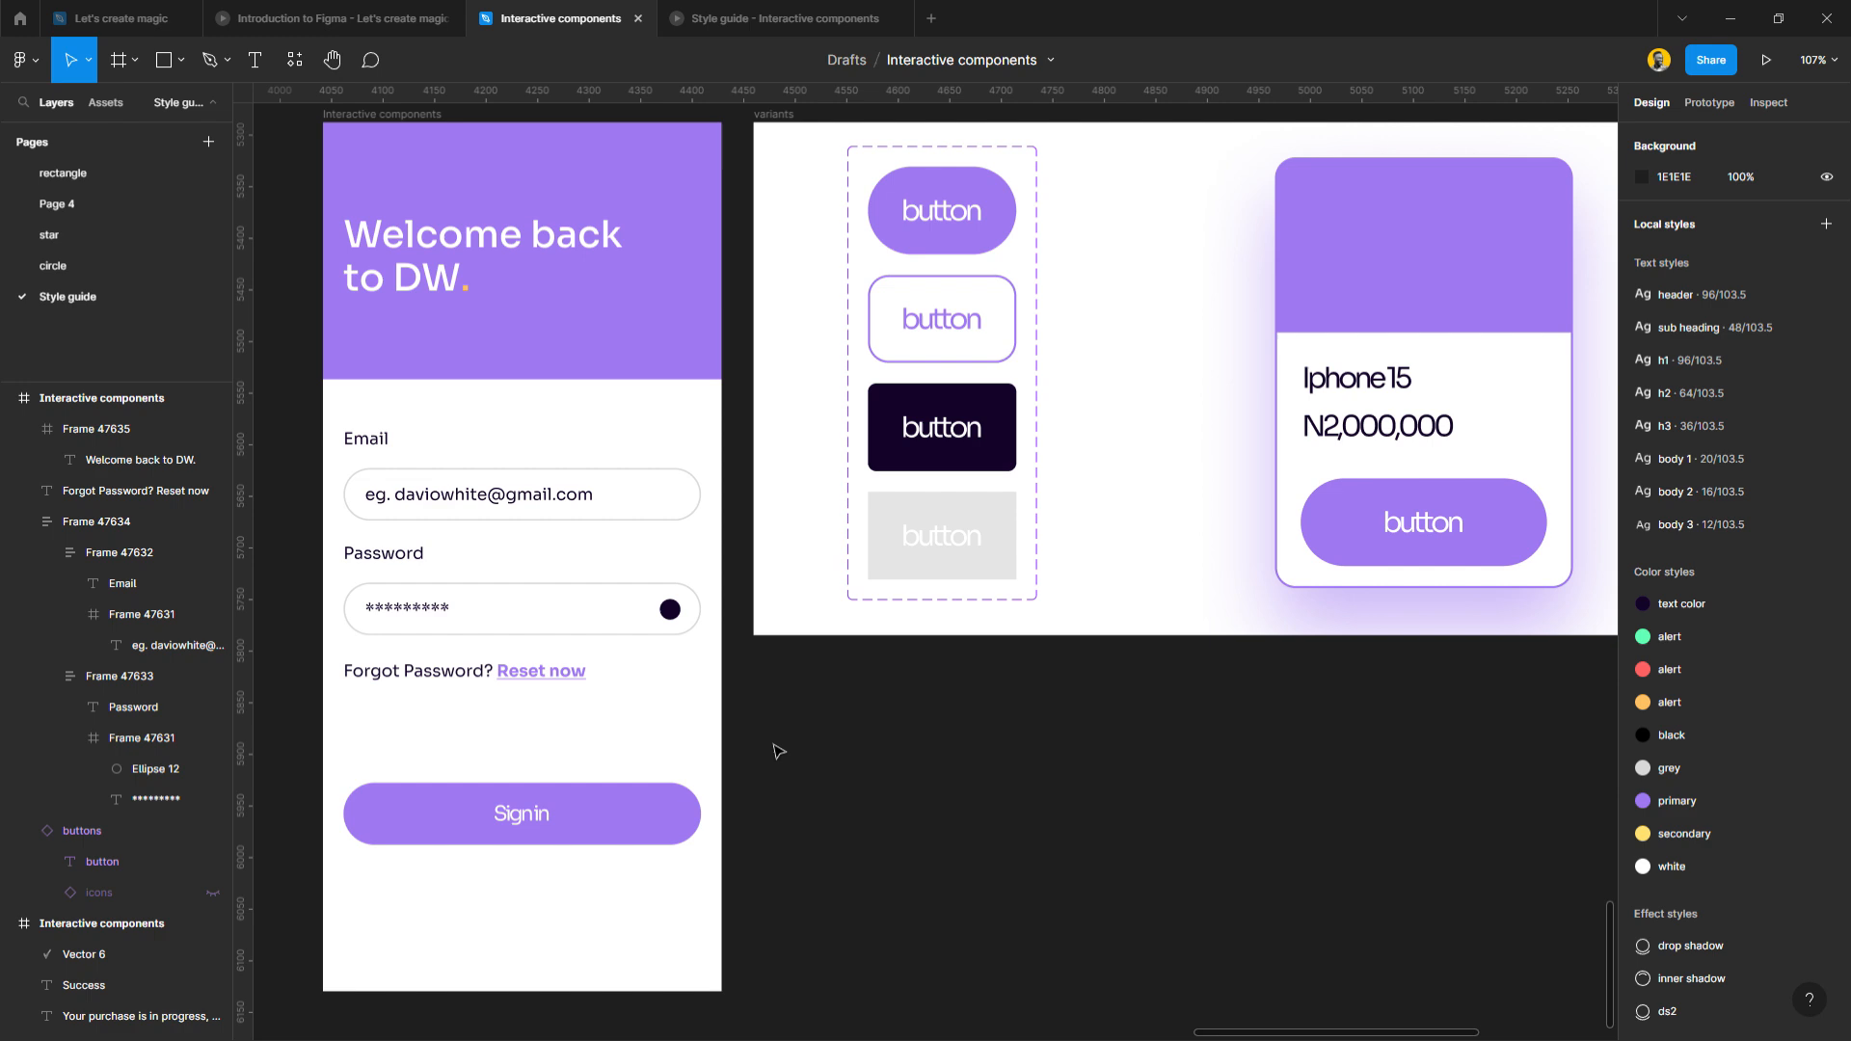
scroll(520, 776, "down", 2)
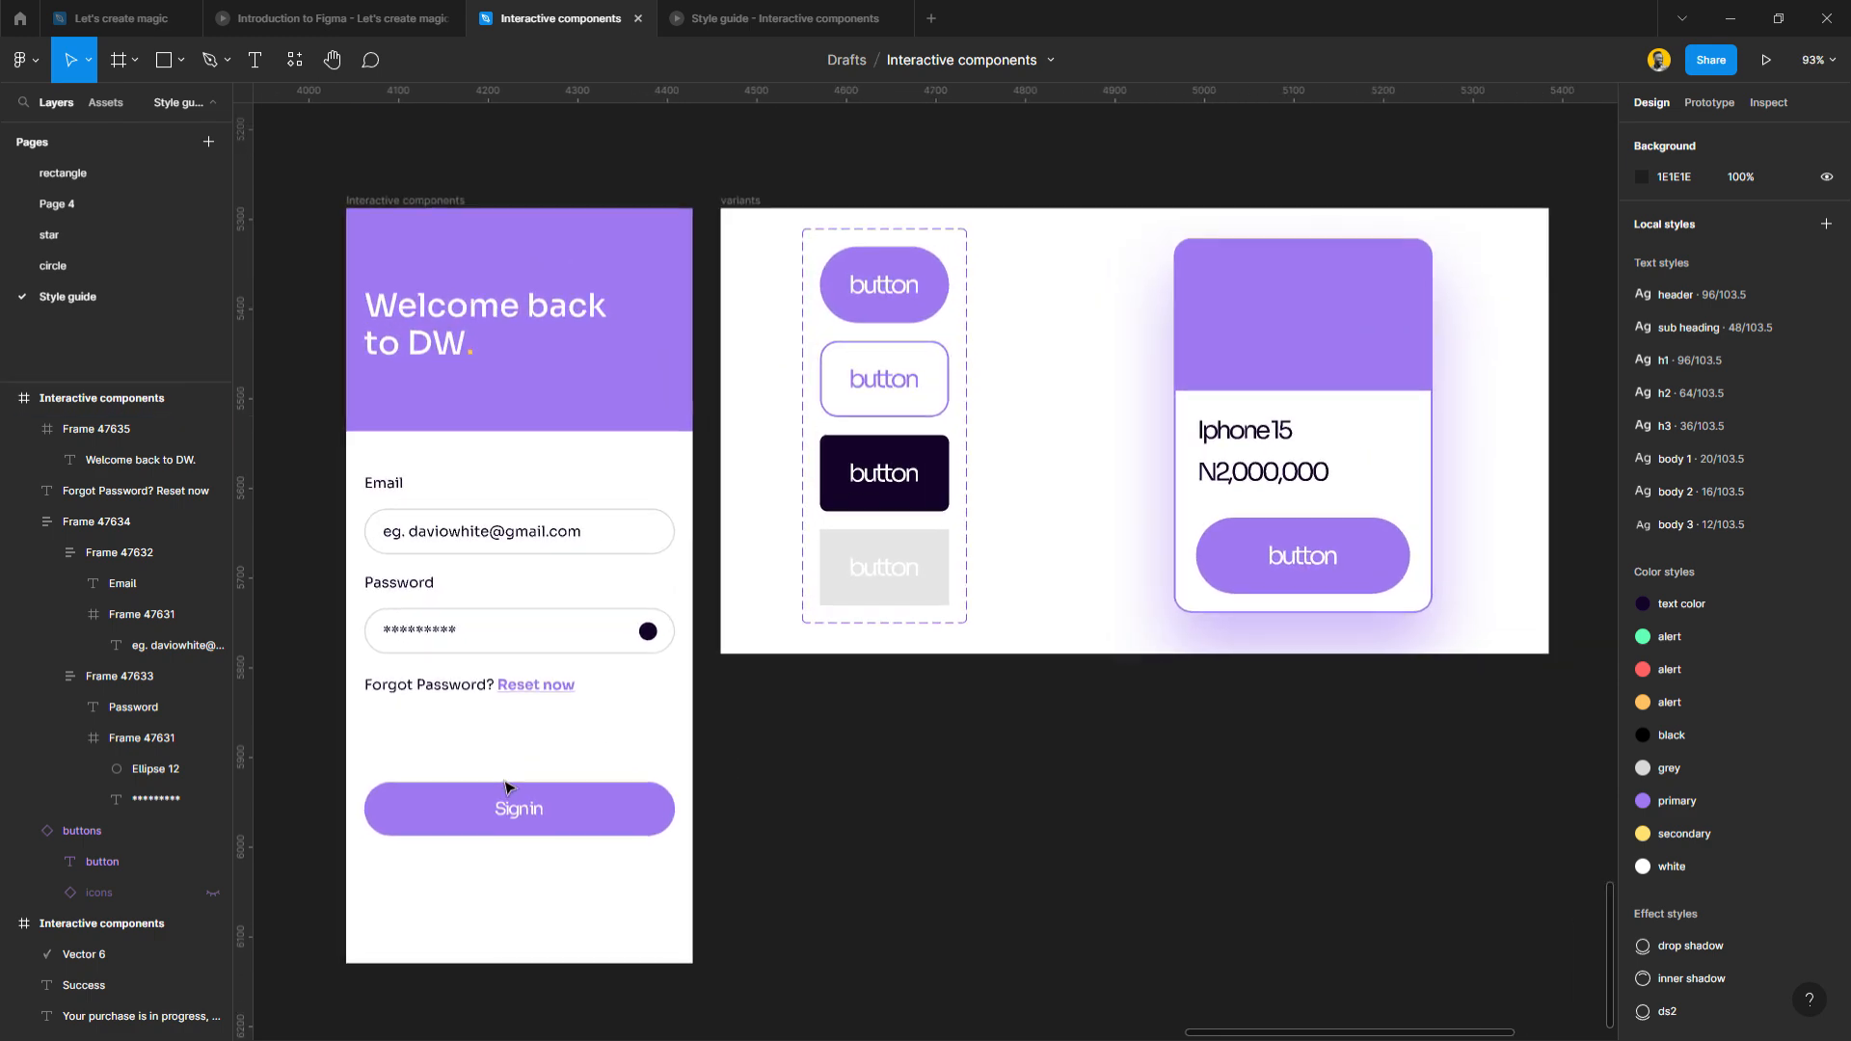
left_click(566, 818)
left_click(776, 813)
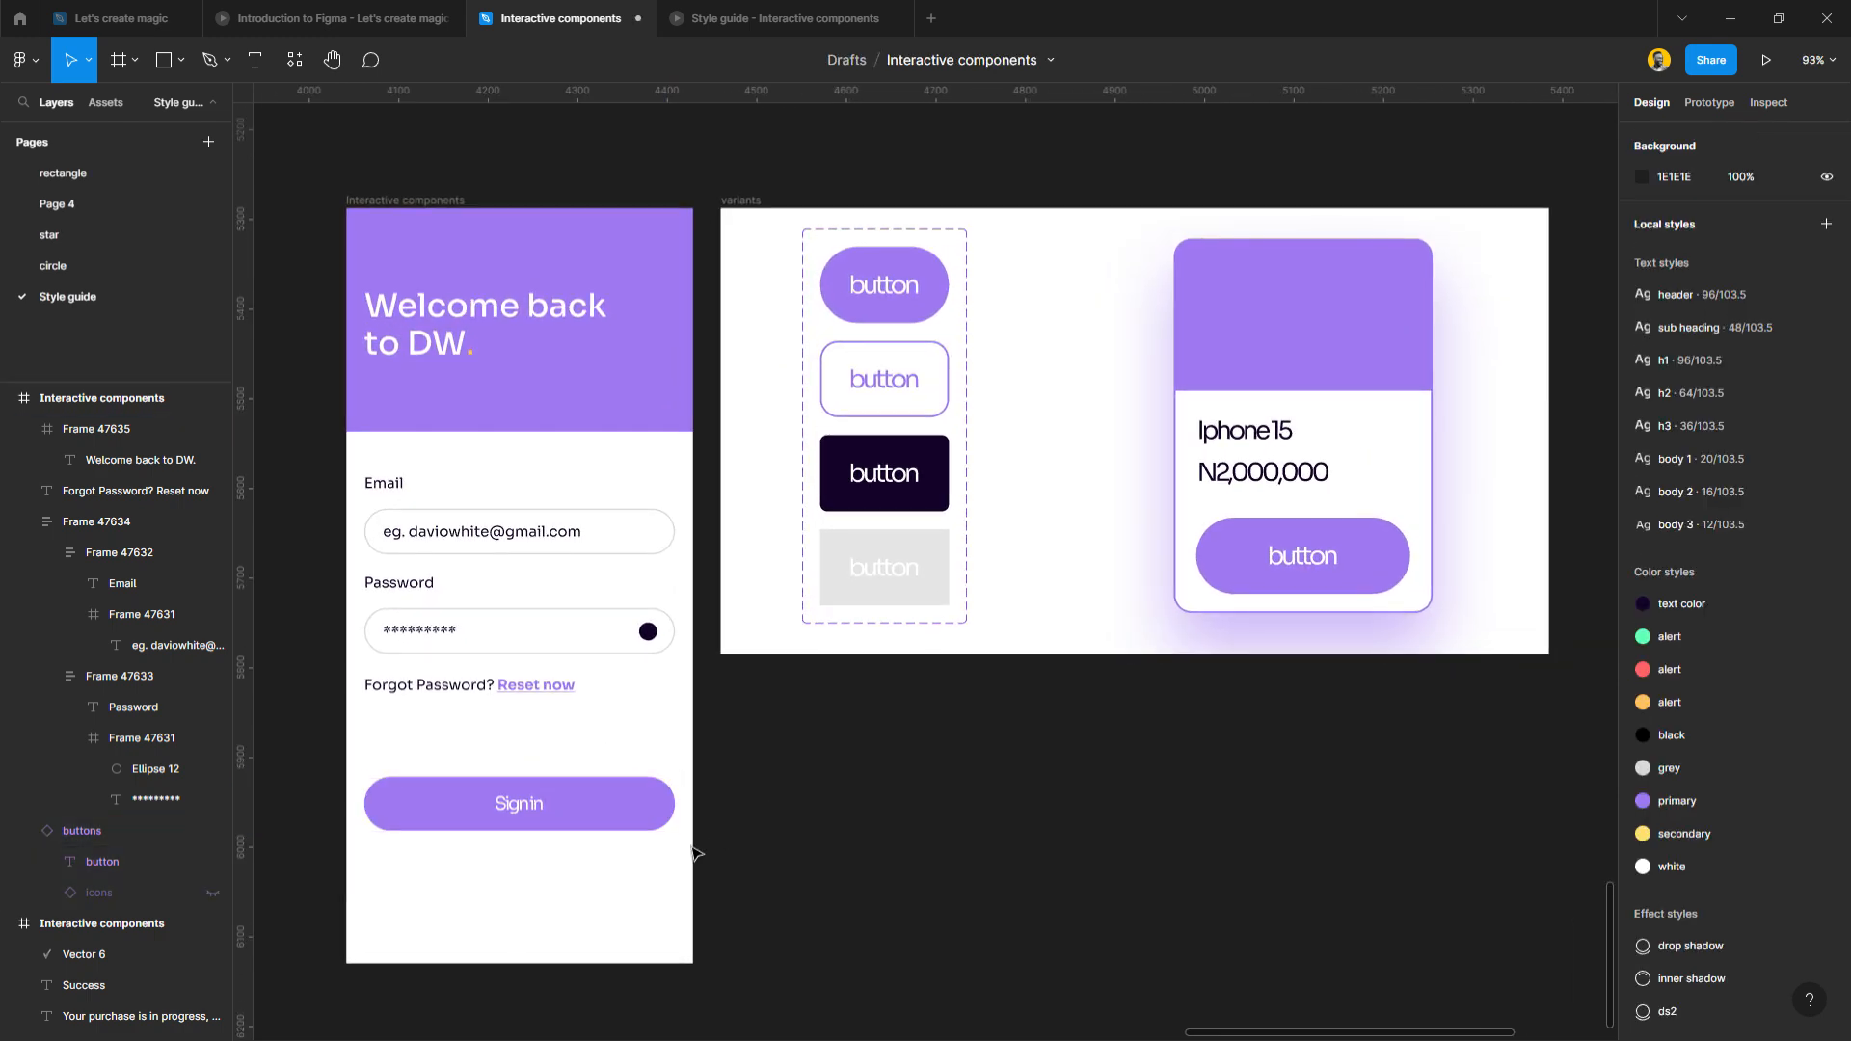
Draw a rounded home bar rectangle near the screen bottom, centred horizontally.
key("r")
mouse_move(451, 934)
left_mouse_down()
mouse_move(632, 909)
mouse_move(676, 932)
left_mouse_up()
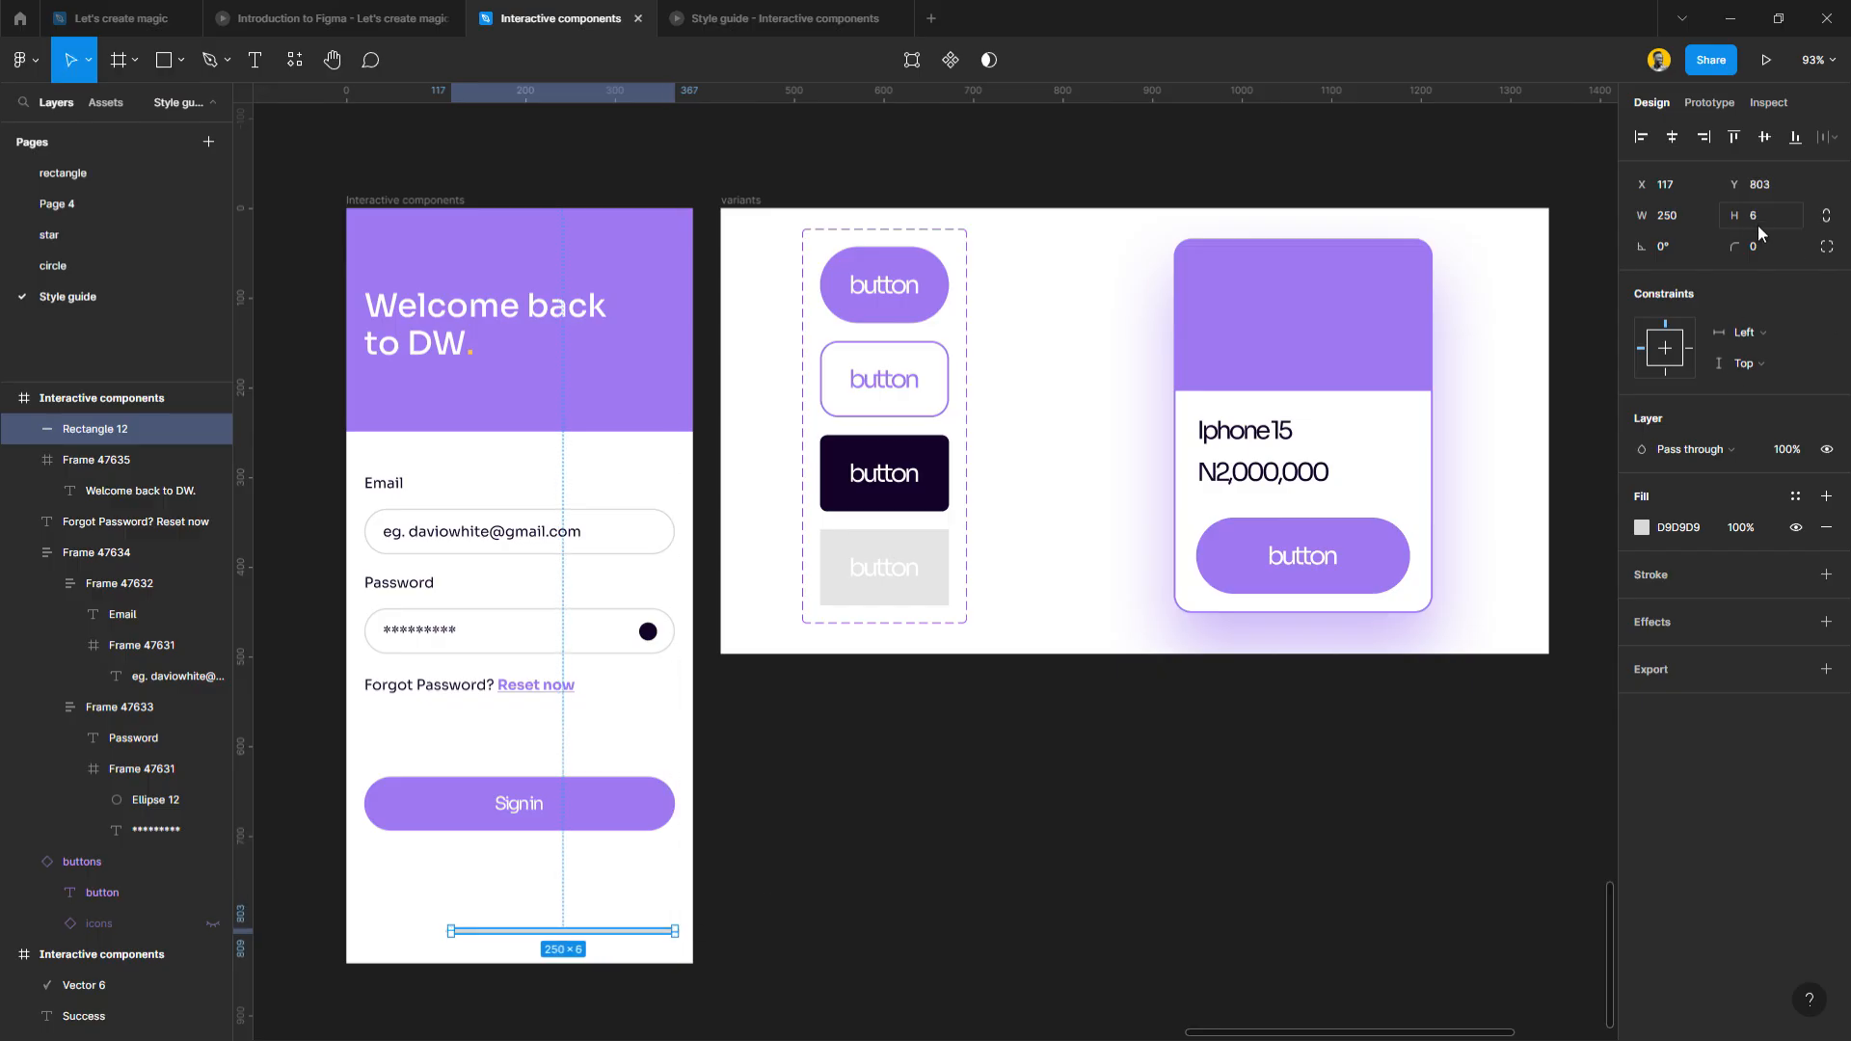
left_click(1827, 225)
left_click_drag(1738, 239, 1756, 239)
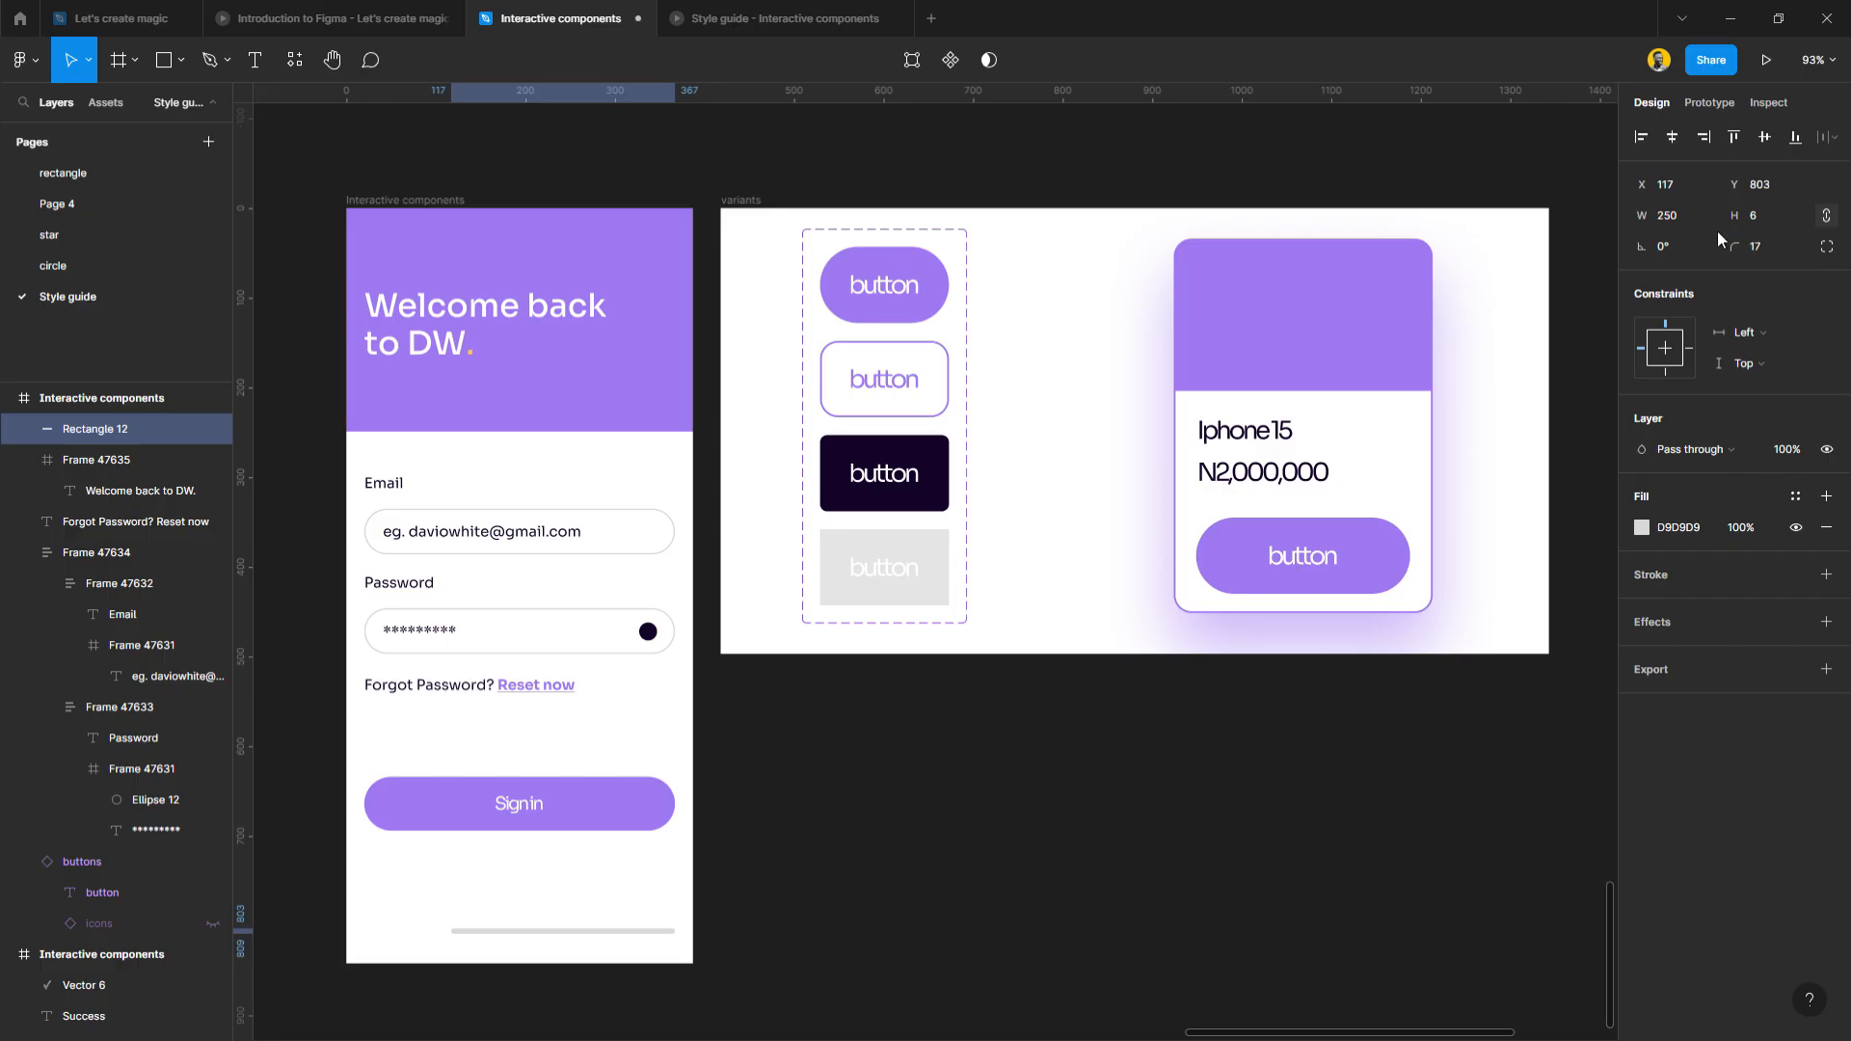
left_click(1672, 138)
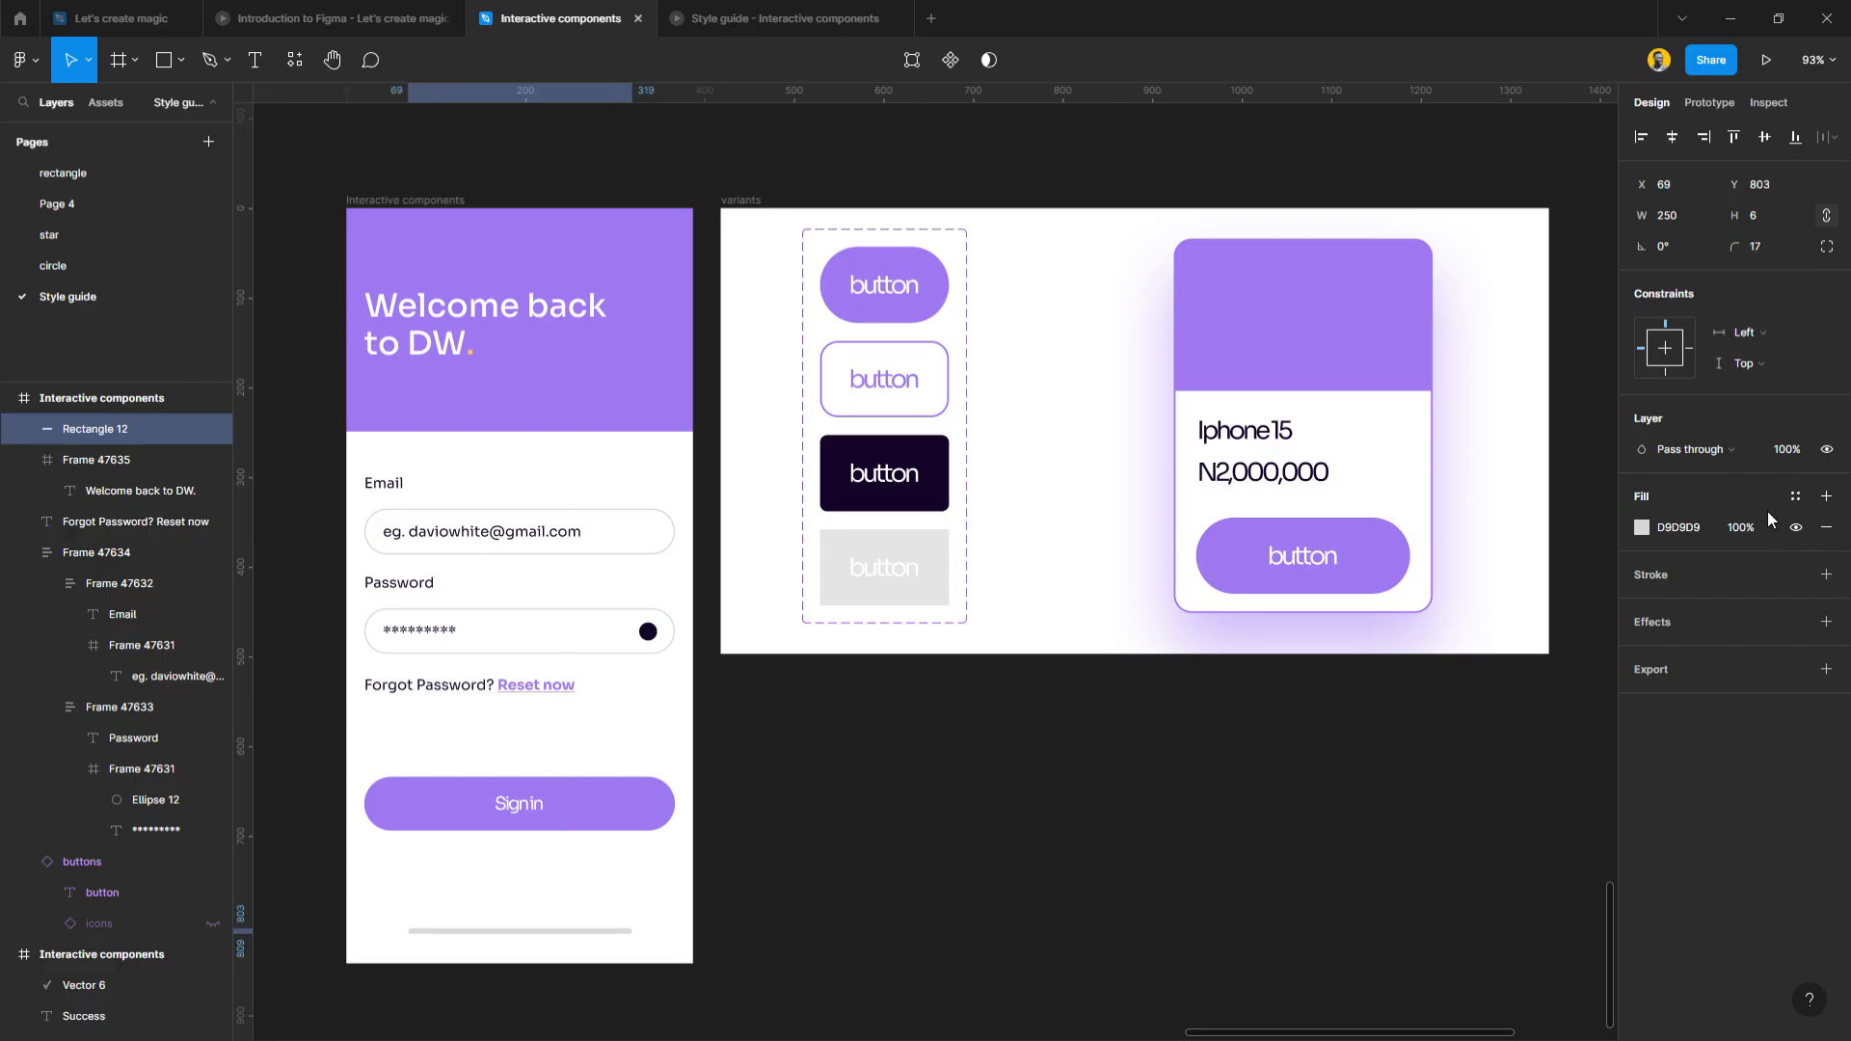
Fill the home bar with the dark text colour style and move it lower, re-centred.
left_click(1795, 495)
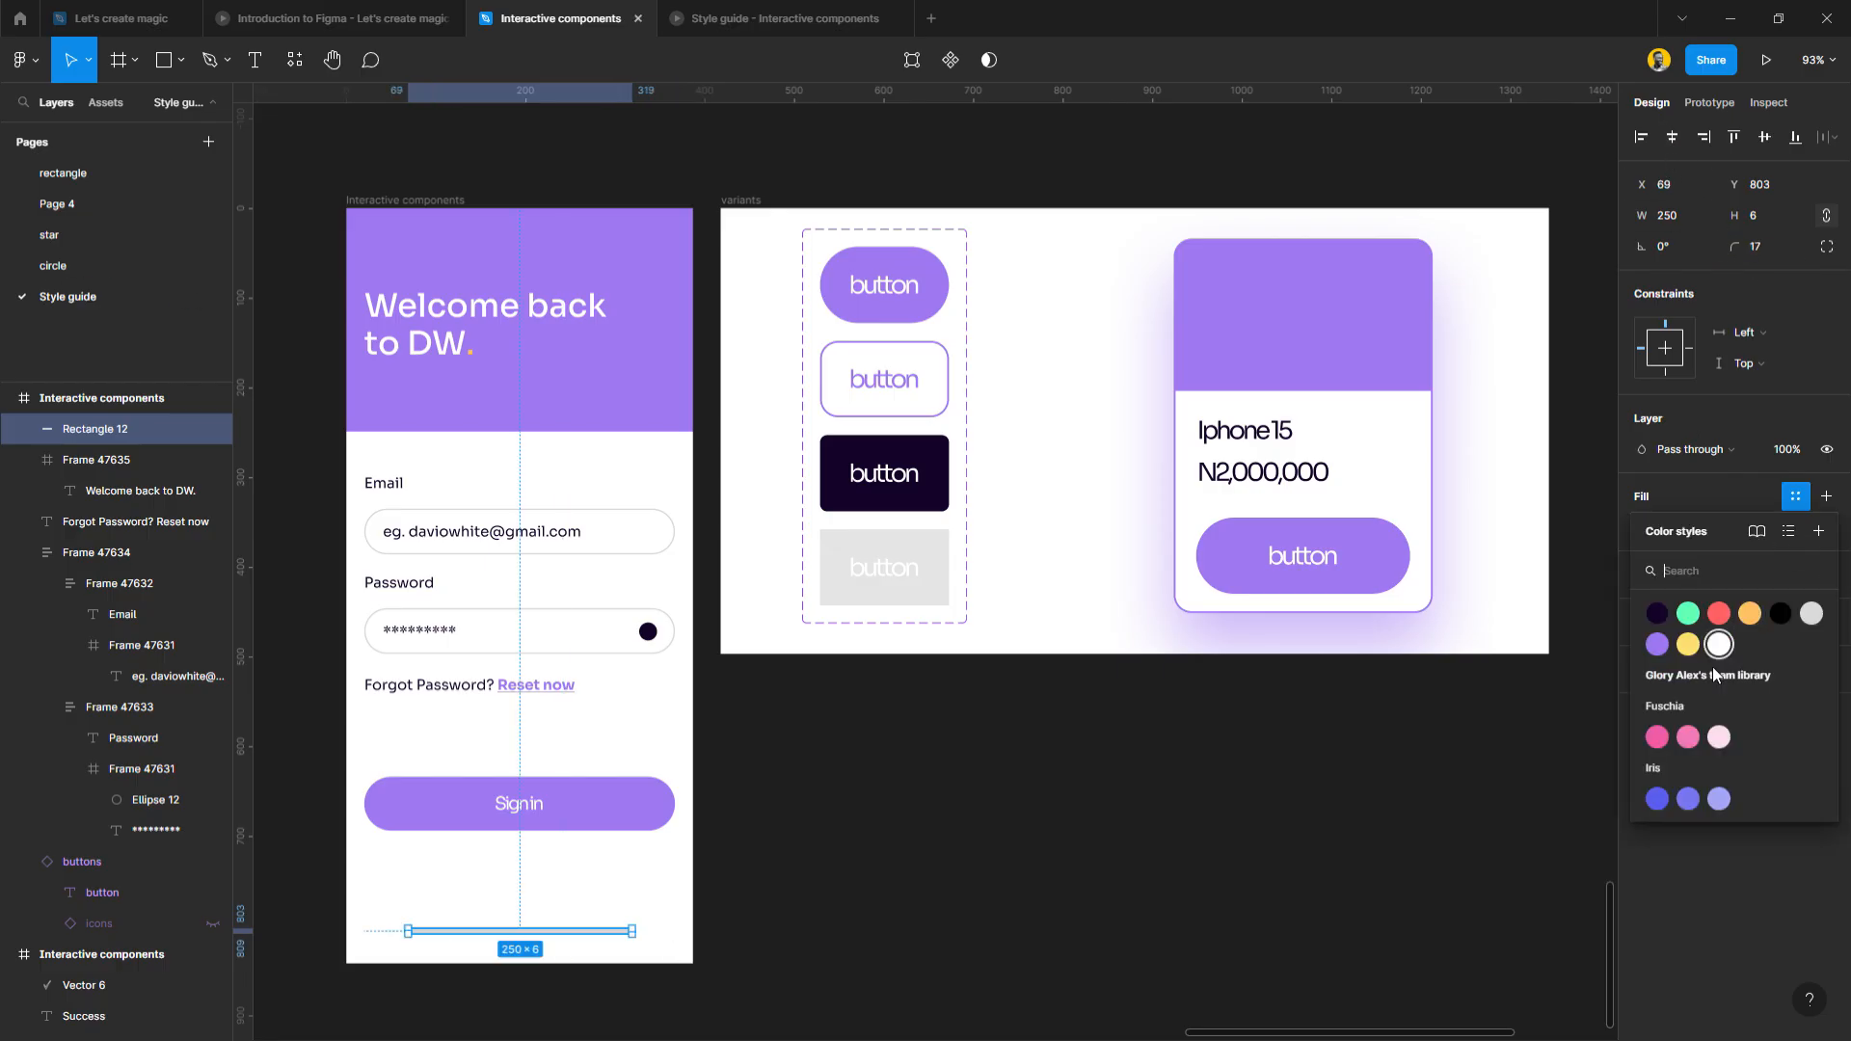
left_click(1659, 619)
mouse_move(575, 932)
left_mouse_down()
mouse_move(575, 970)
mouse_move(617, 962)
mouse_move(590, 962)
left_mouse_up()
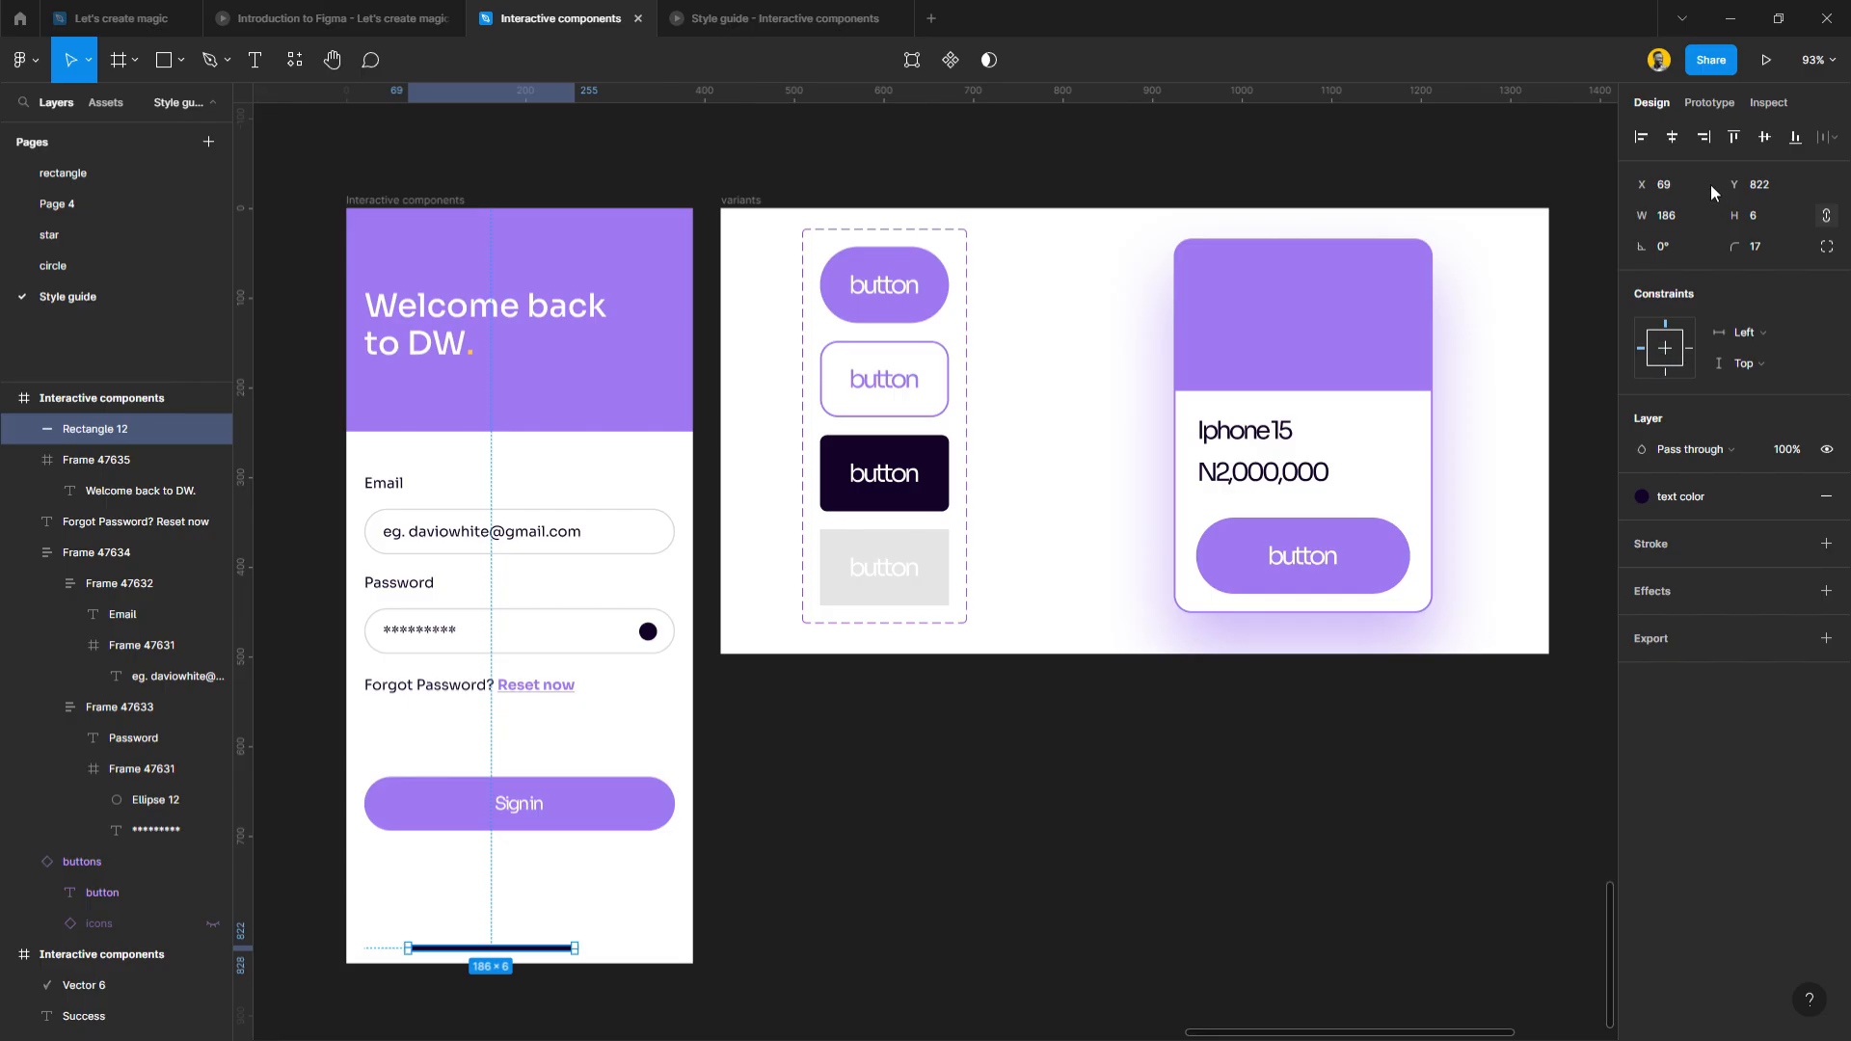
left_click(1671, 137)
left_click(851, 888)
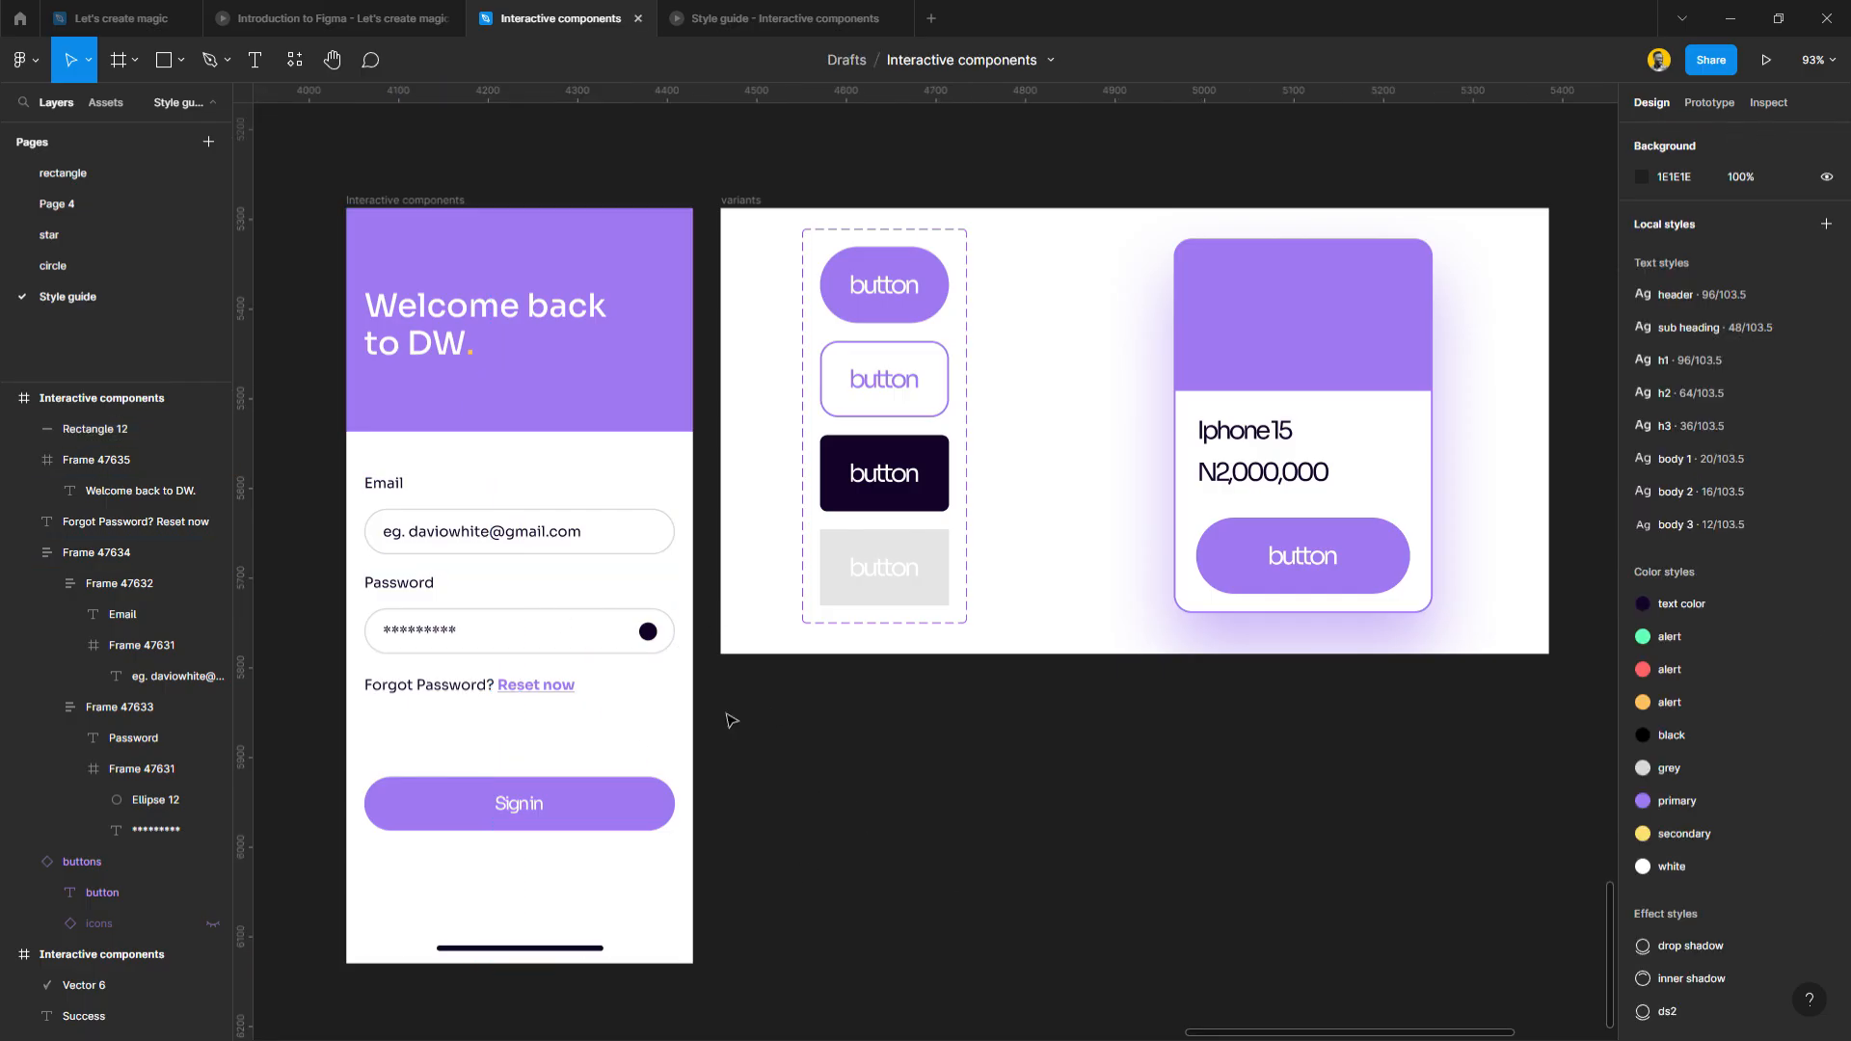
left_click(632, 643)
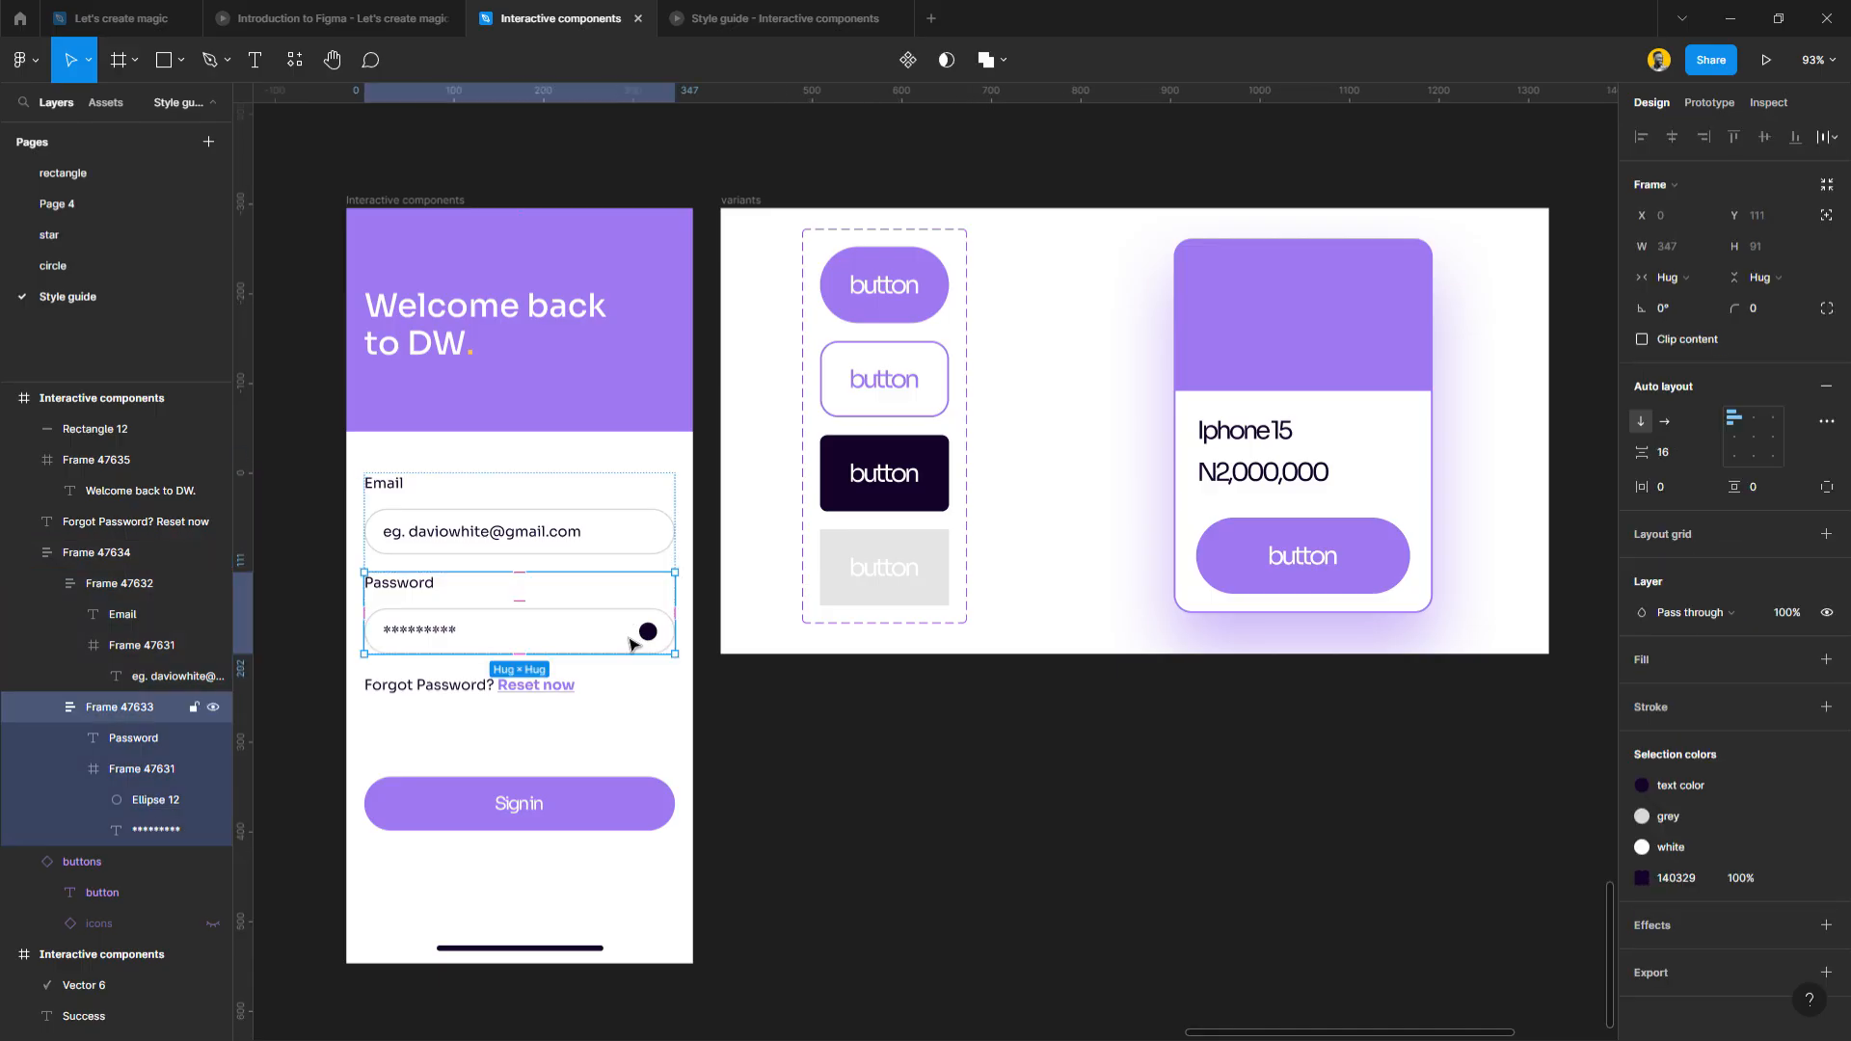
Give the email input box a primary purple border.
left_click(645, 542)
left_click(643, 550)
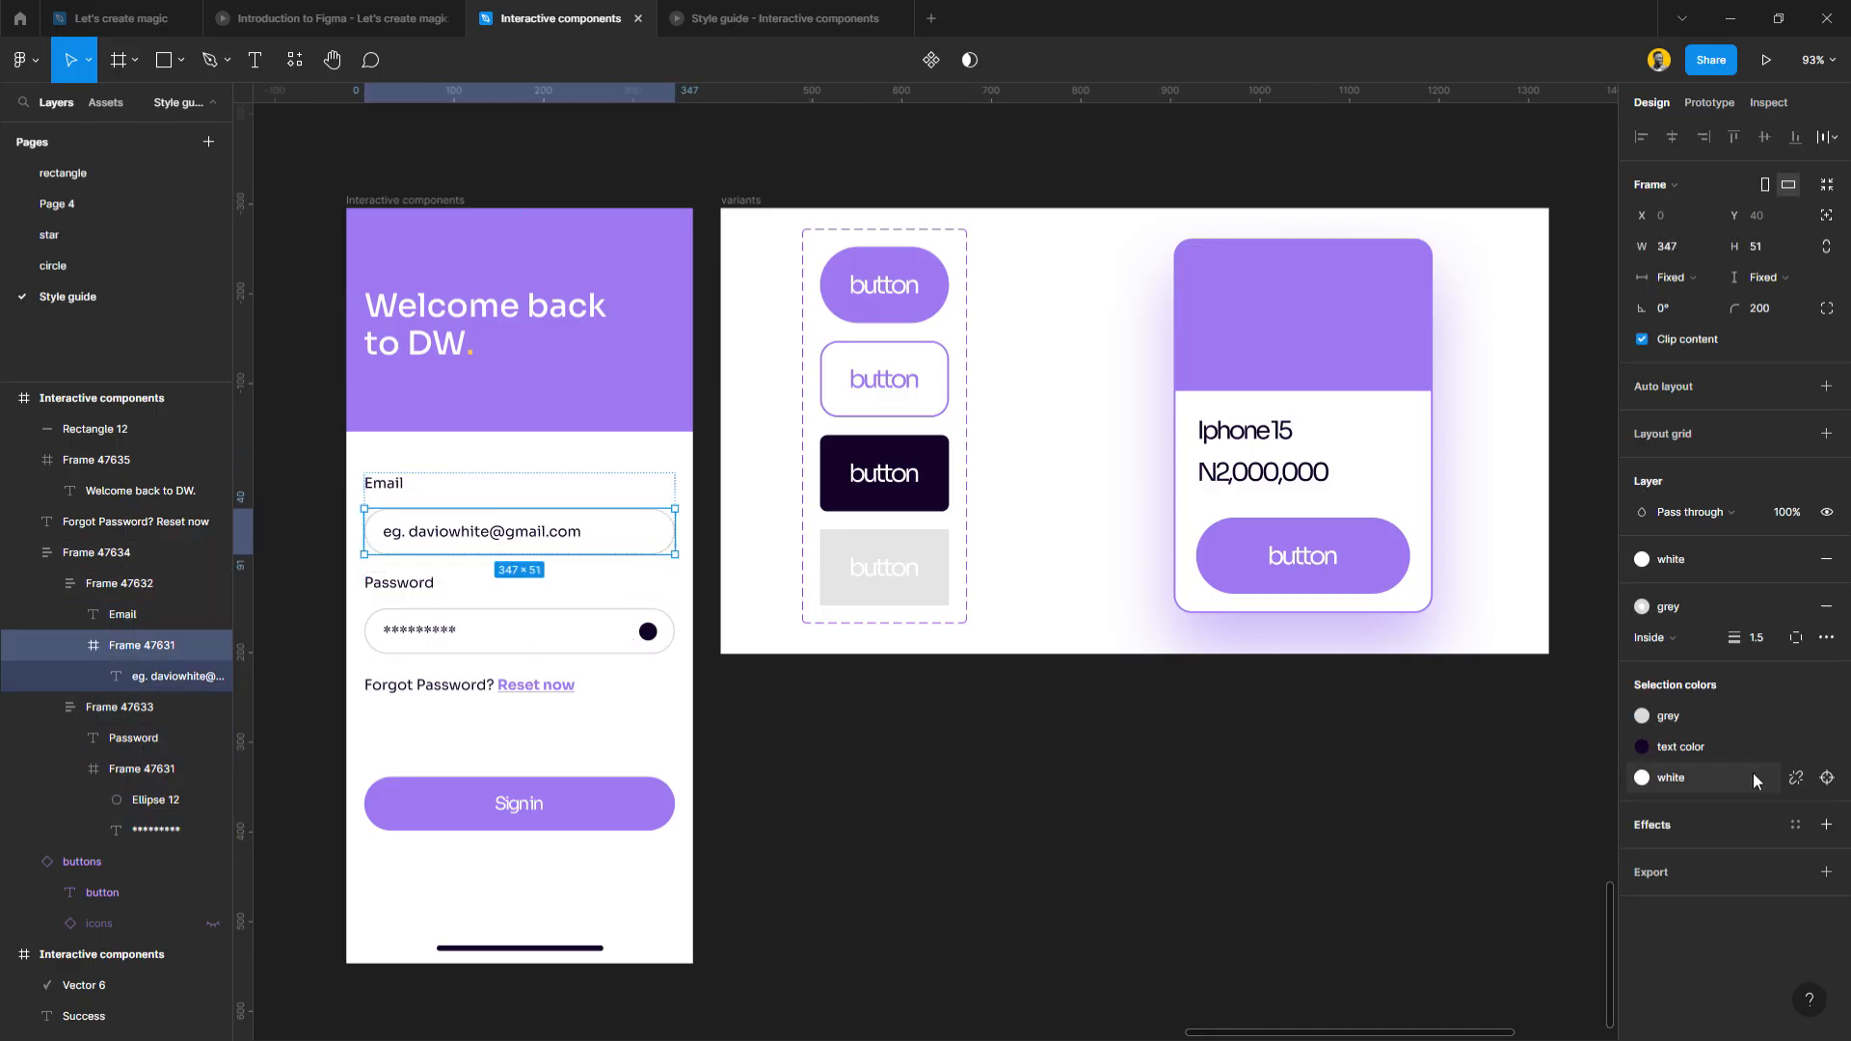
left_click(1701, 611)
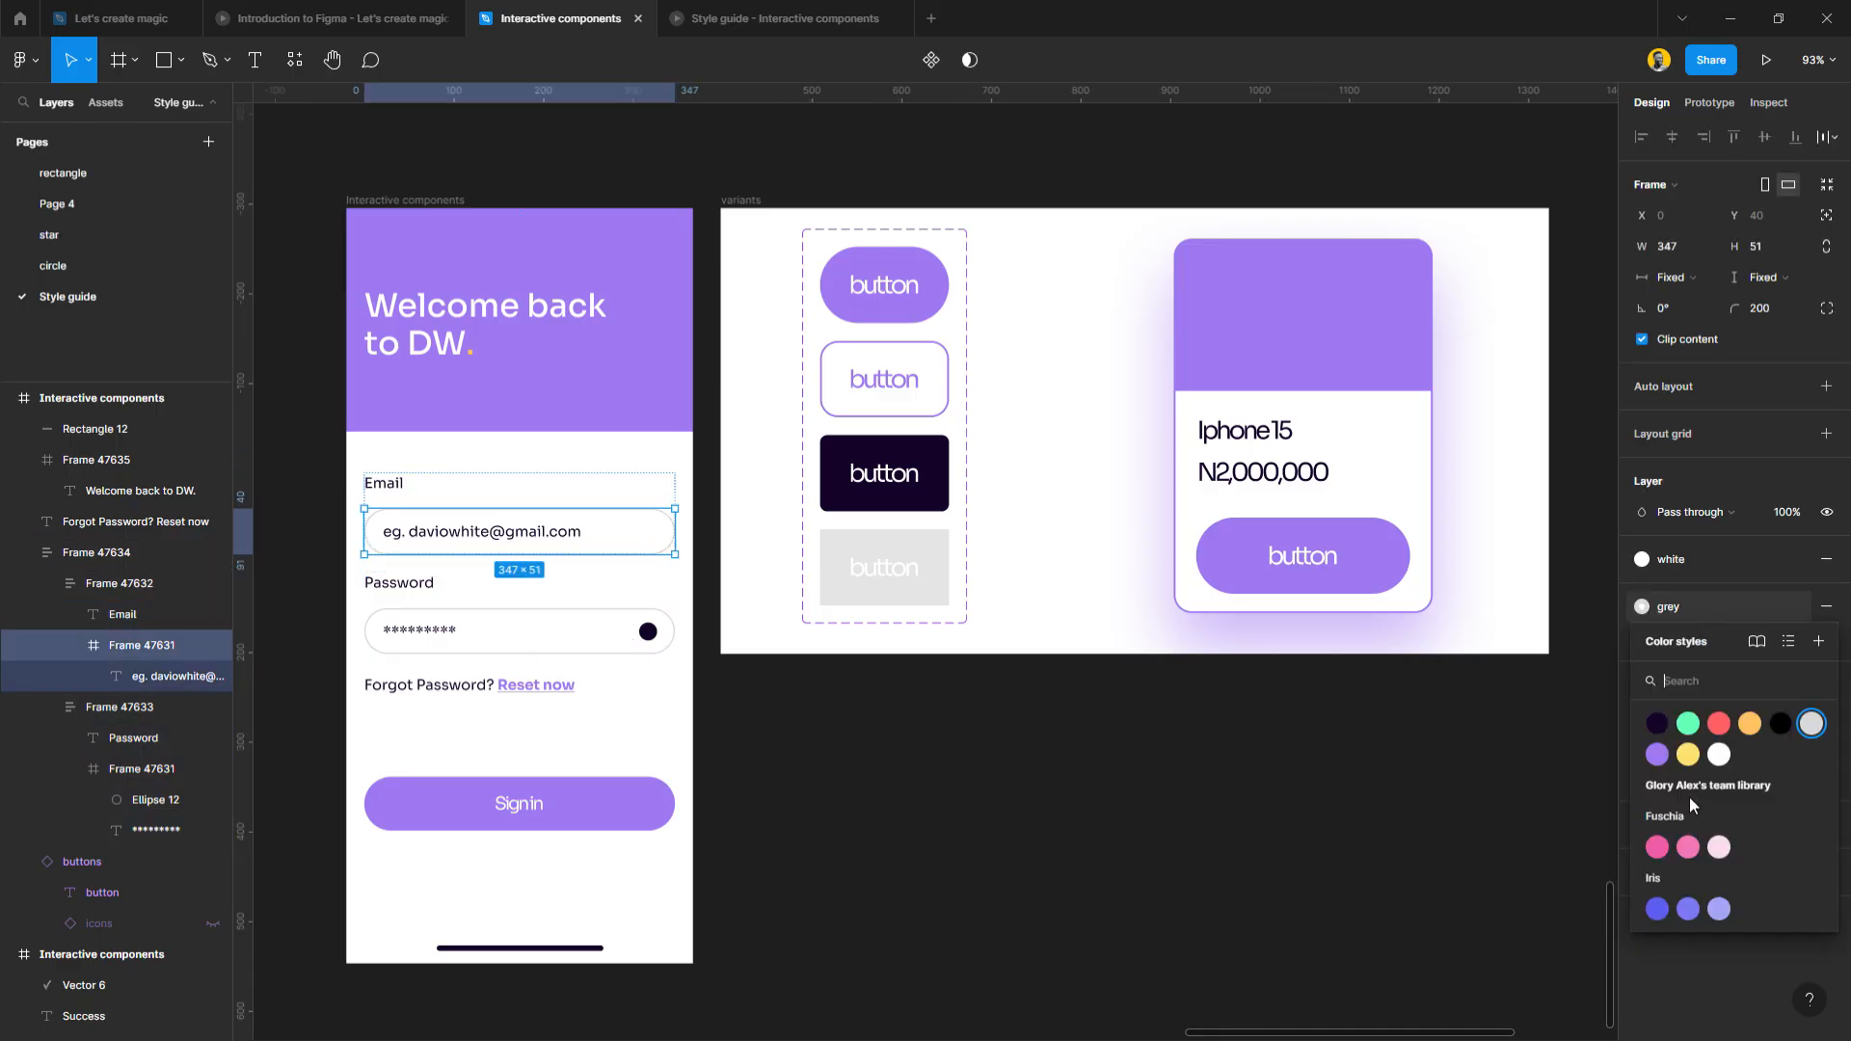
left_click(1656, 754)
left_click(1039, 850)
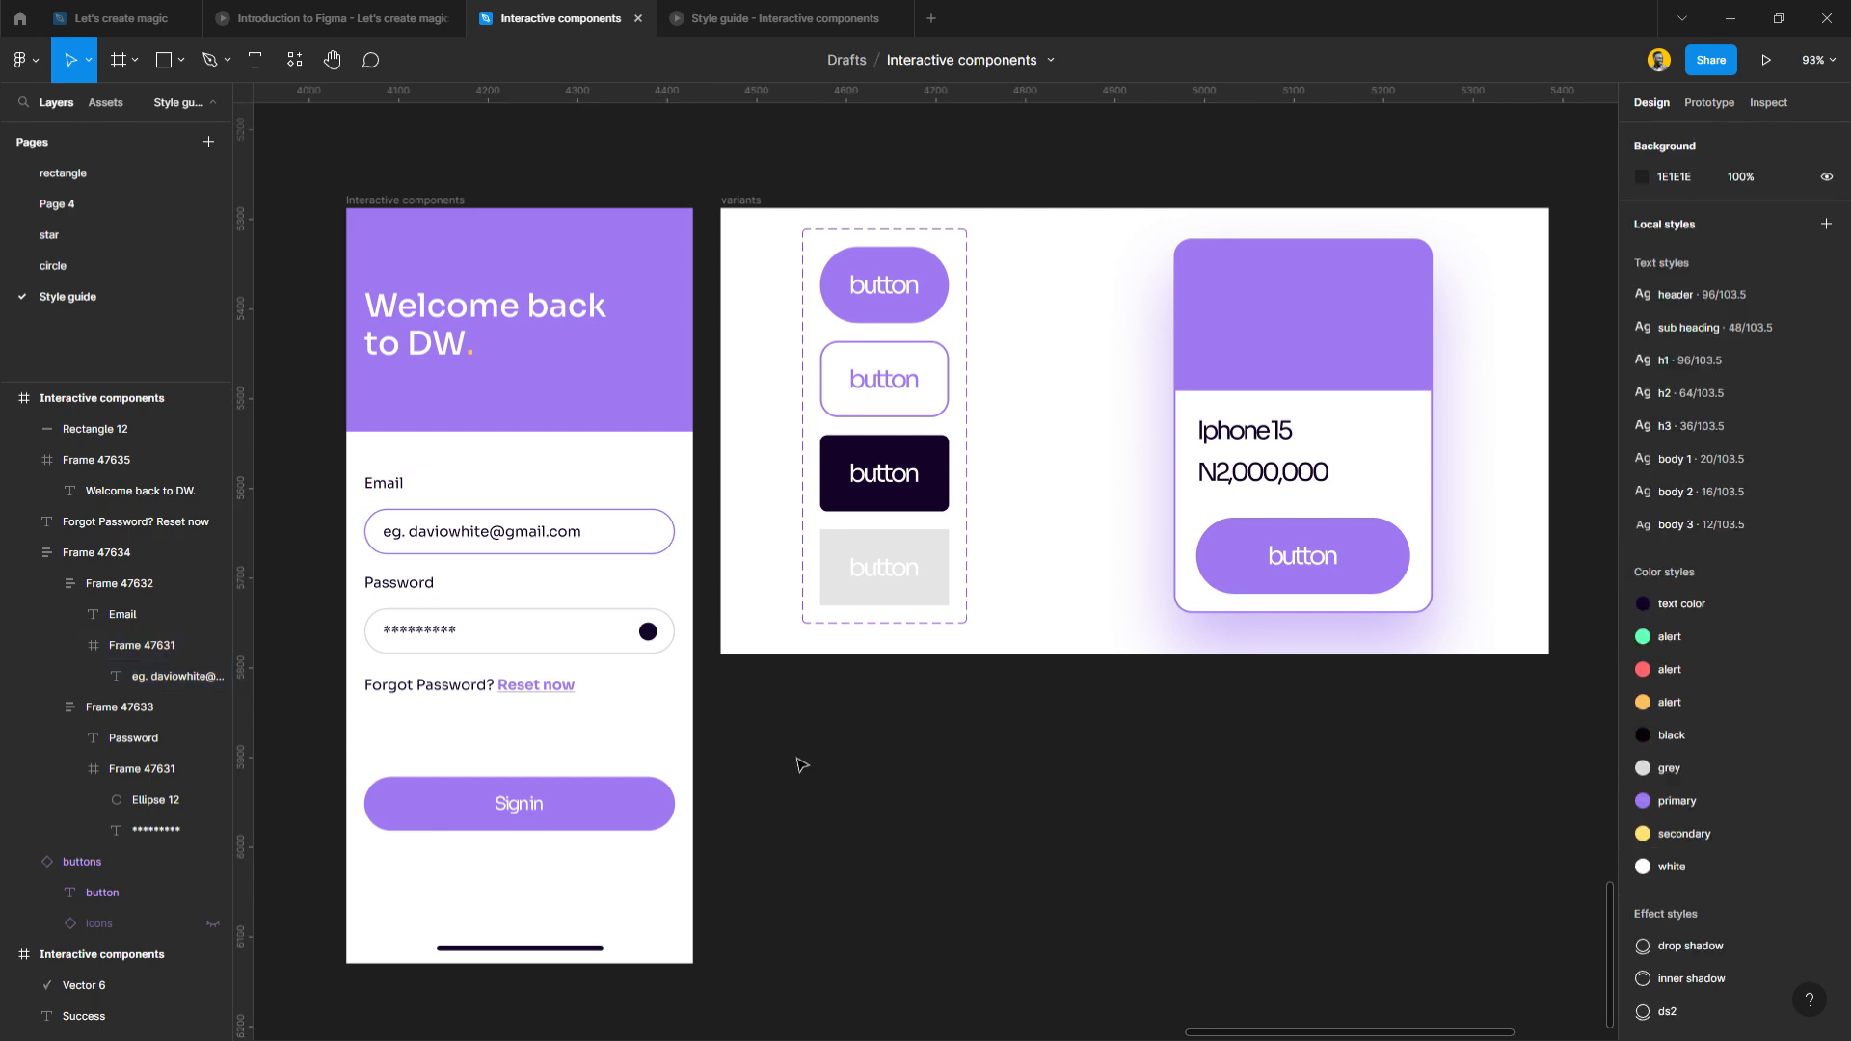
Delete the 'eg.' prefix from the email placeholder and apply the primary colour style to it.
double_click(561, 545)
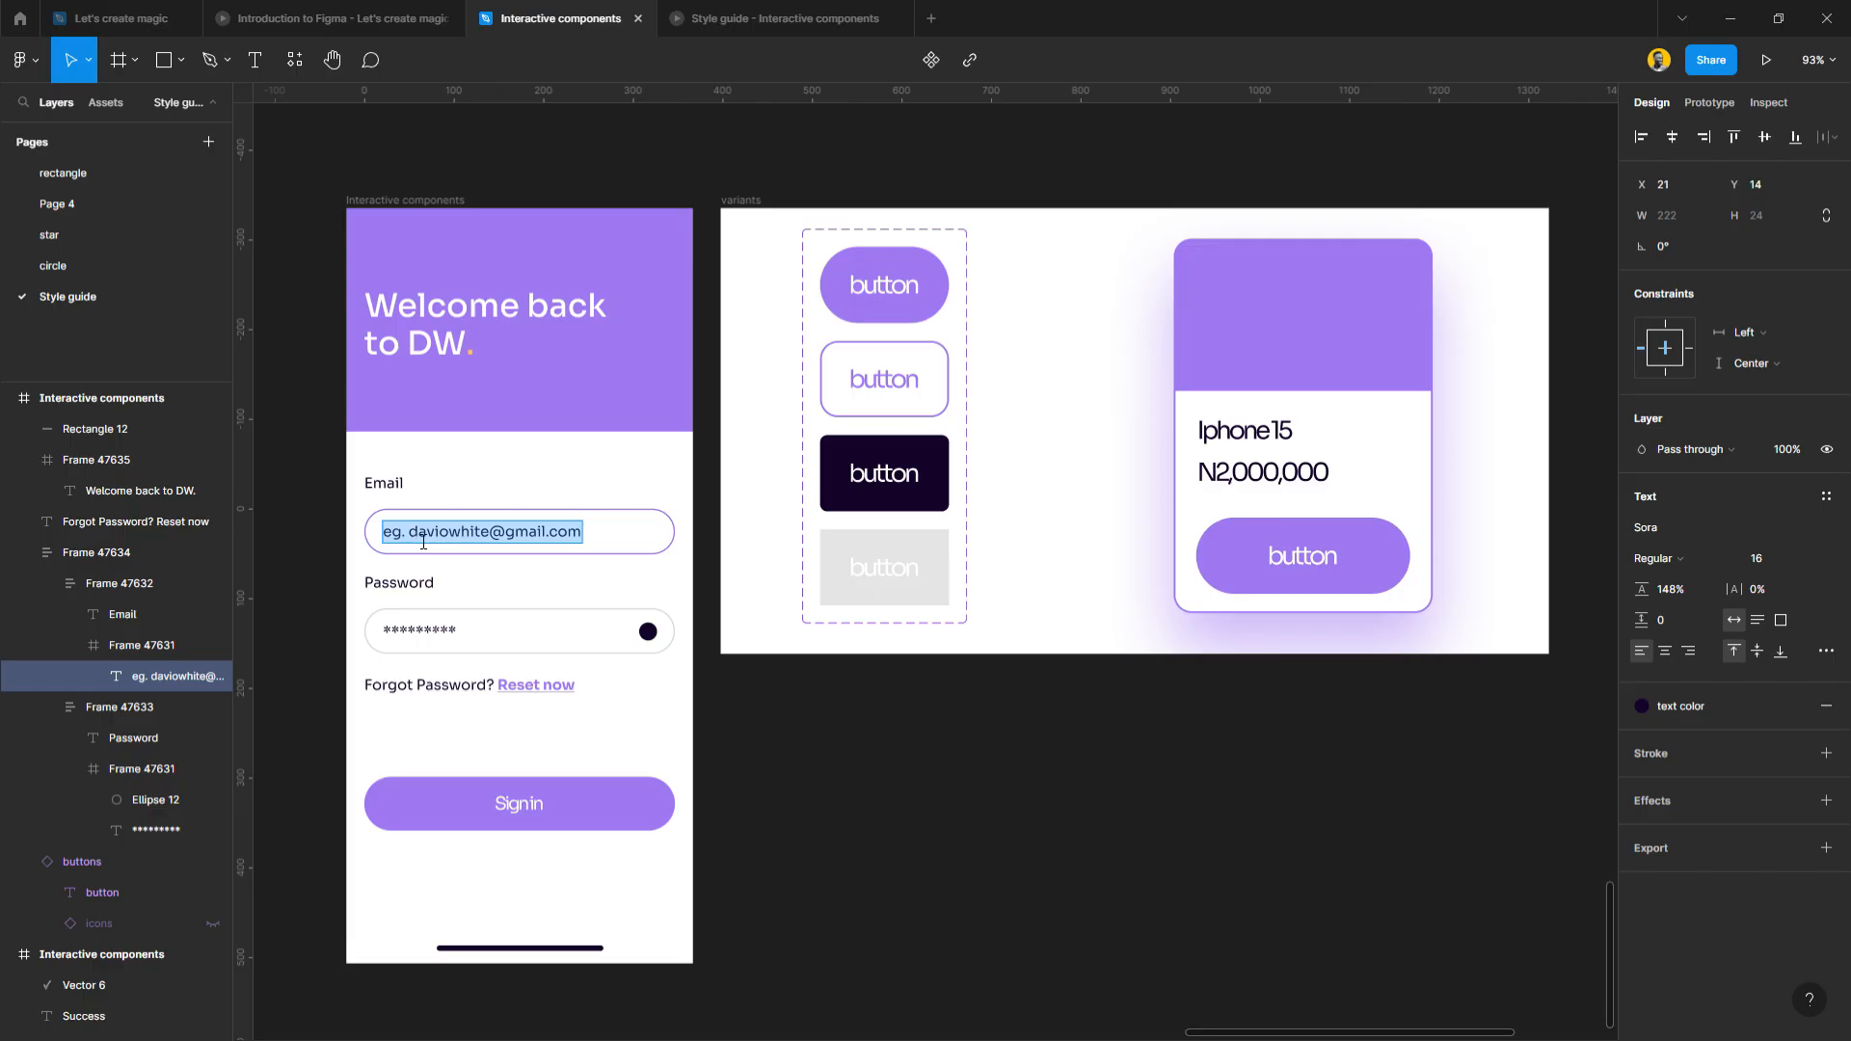
double_click(391, 546)
key("BackSpace")
key("BackSpace")
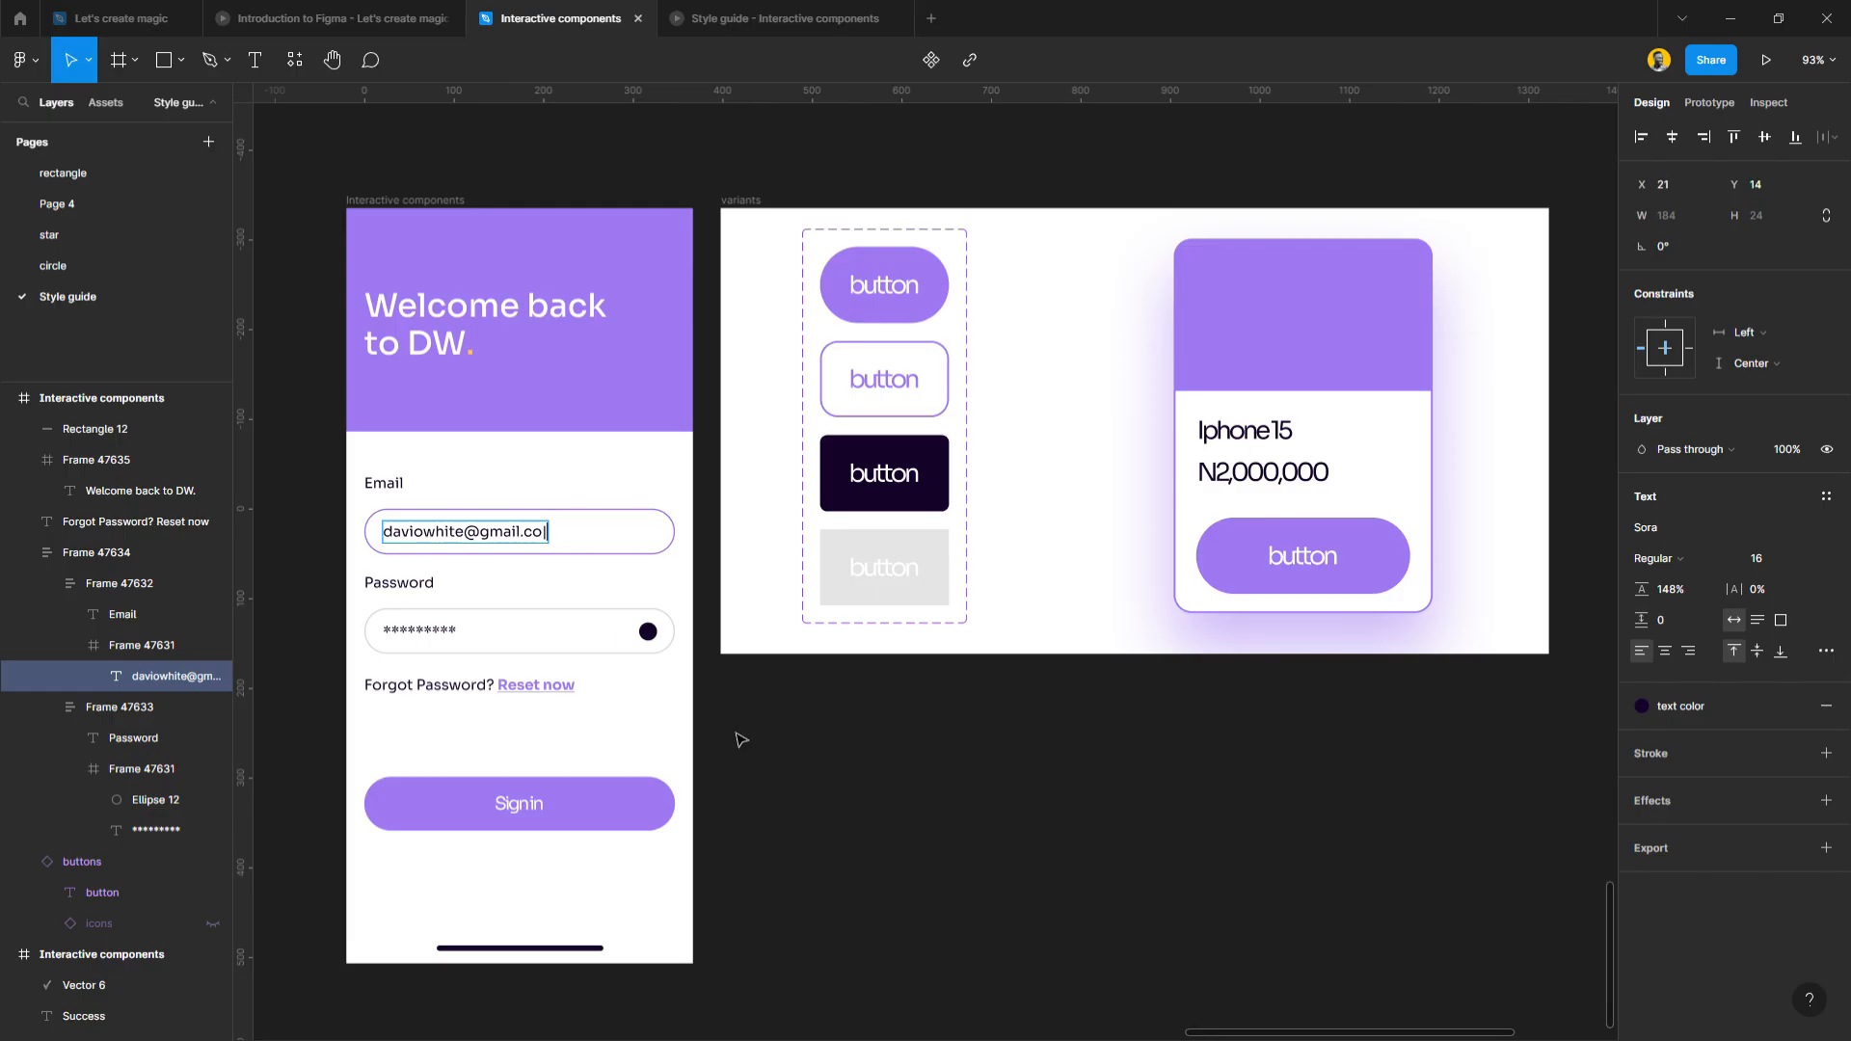
left_click(1714, 710)
left_click(1657, 854)
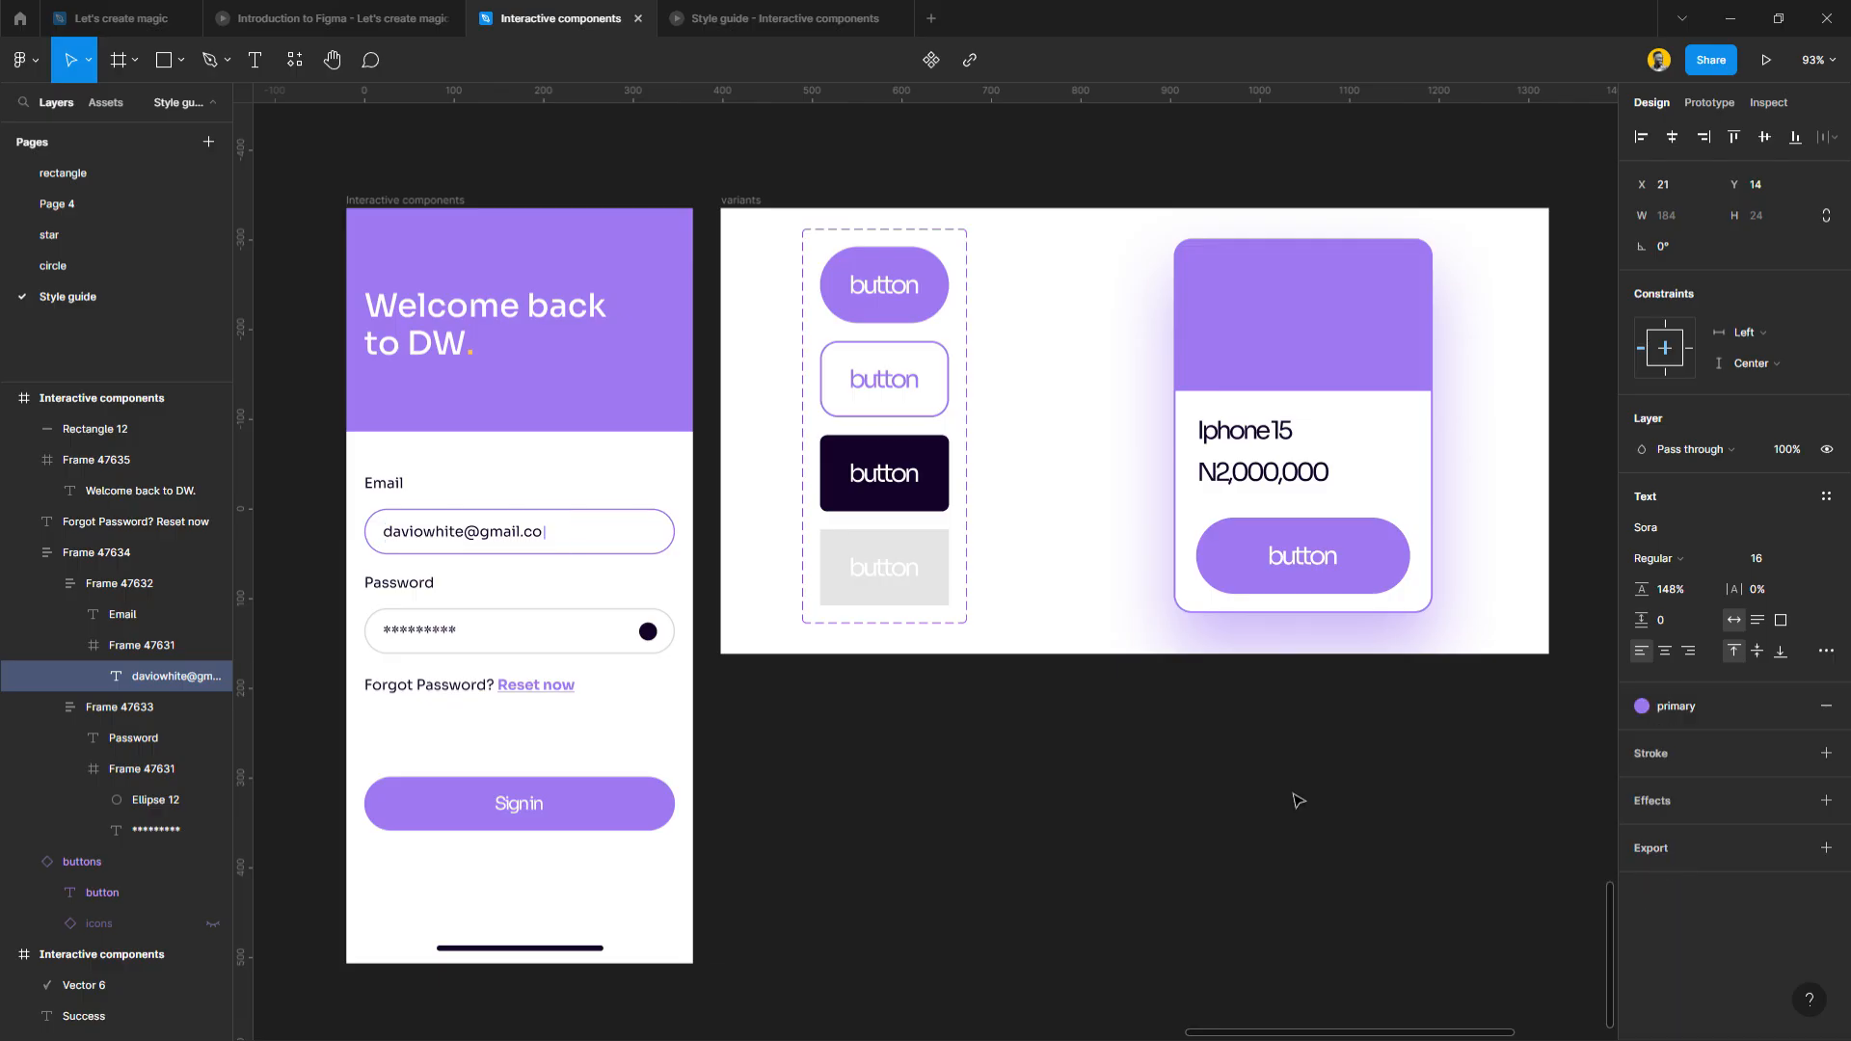
left_click(818, 760)
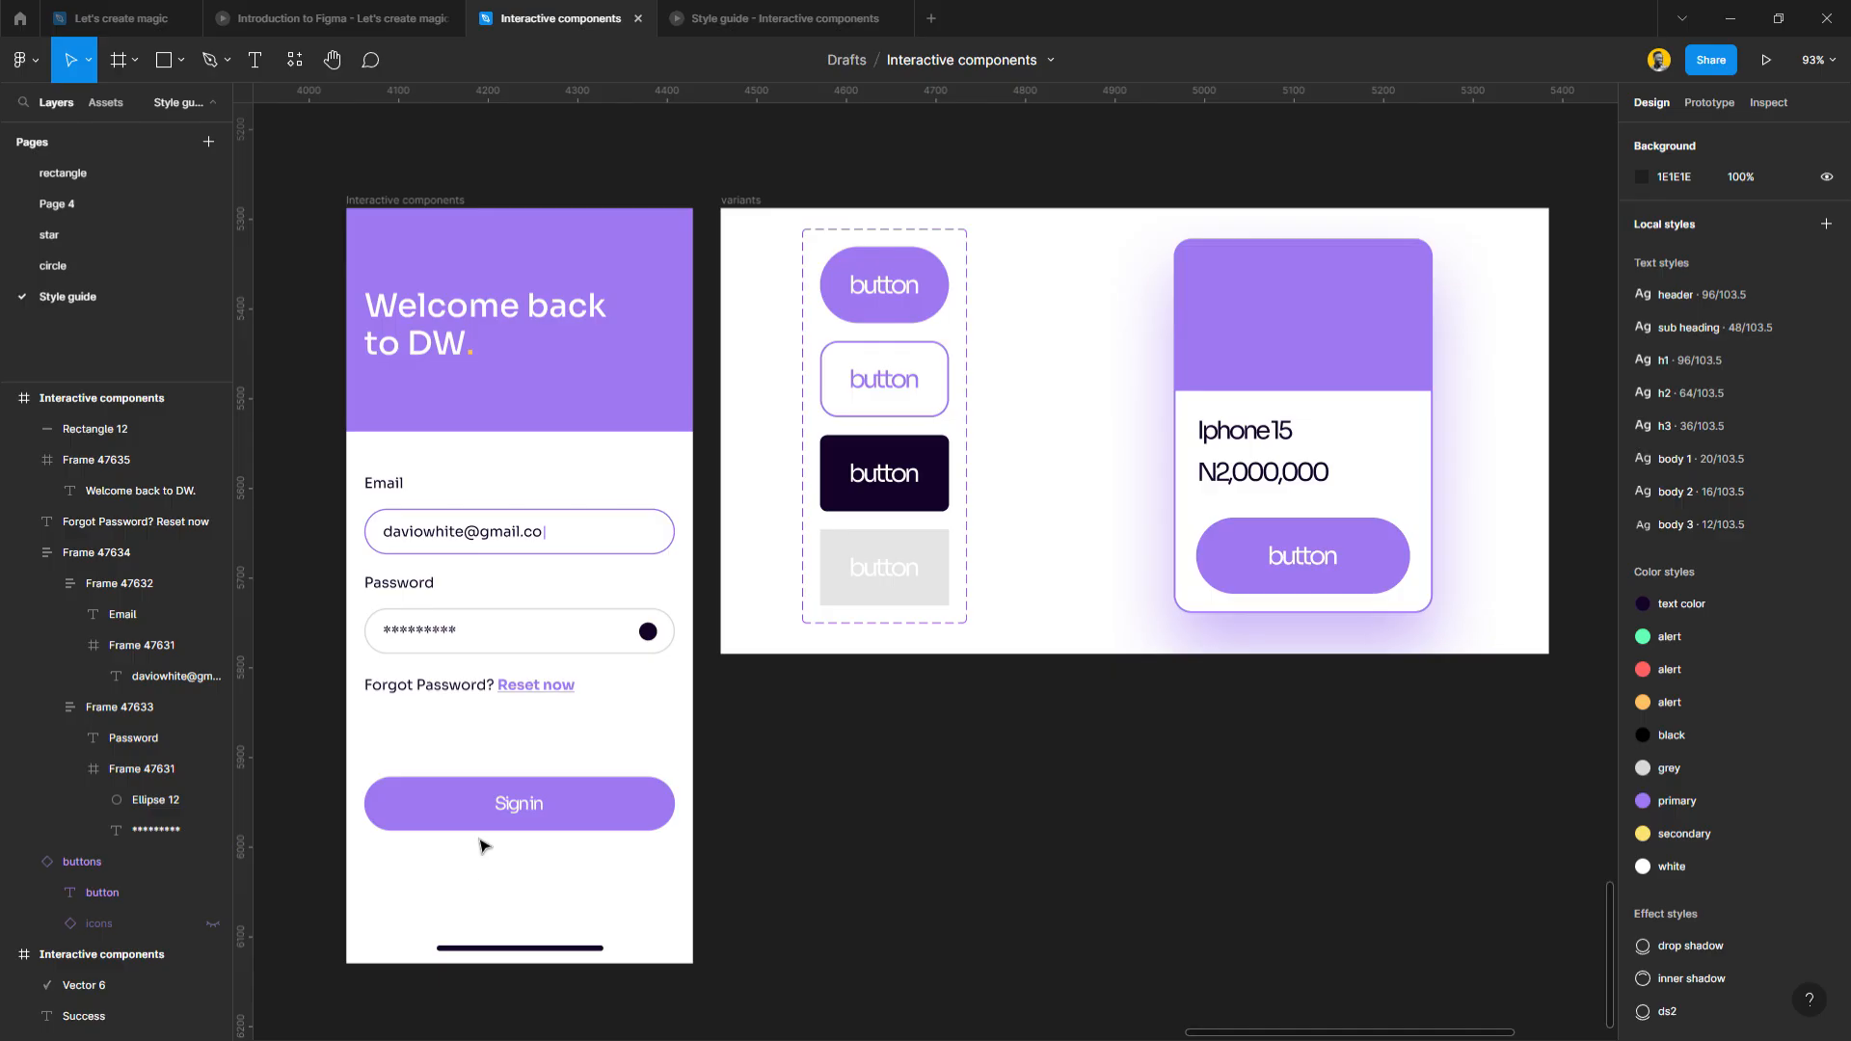
scroll(485, 819, "up", 2)
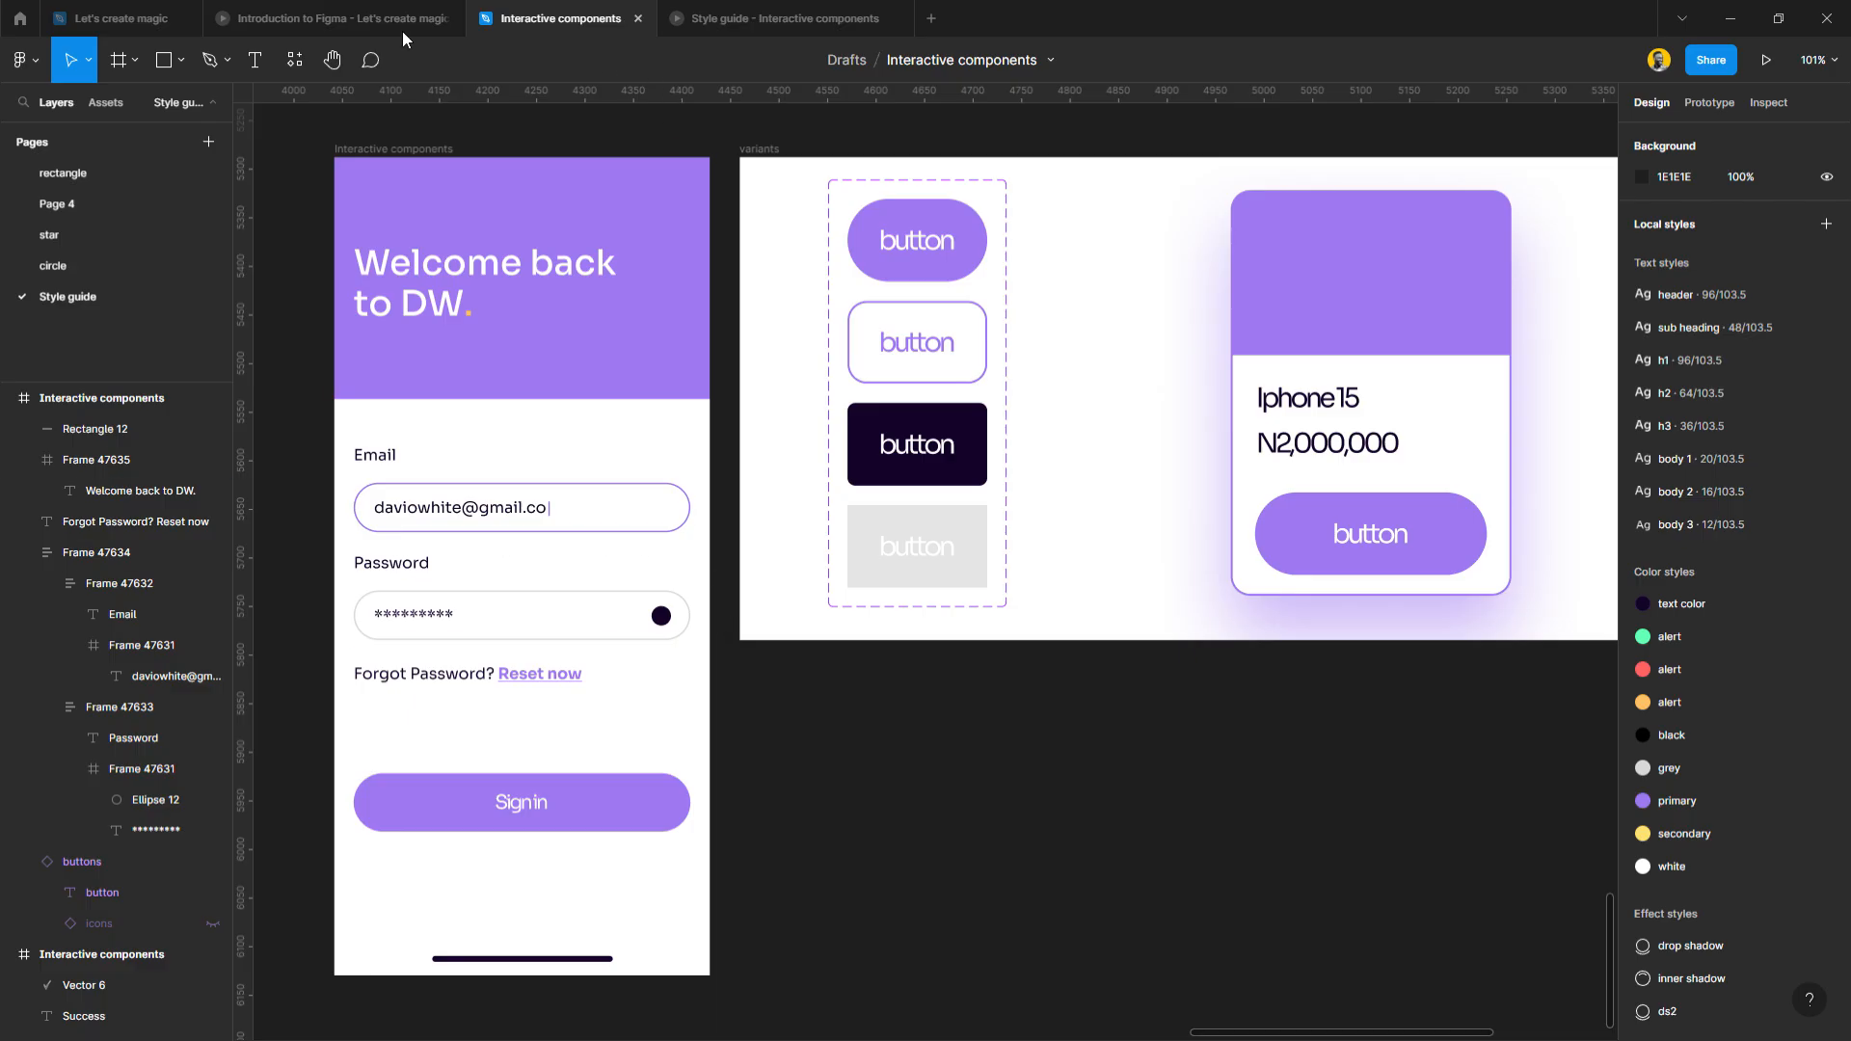
left_click(355, 13)
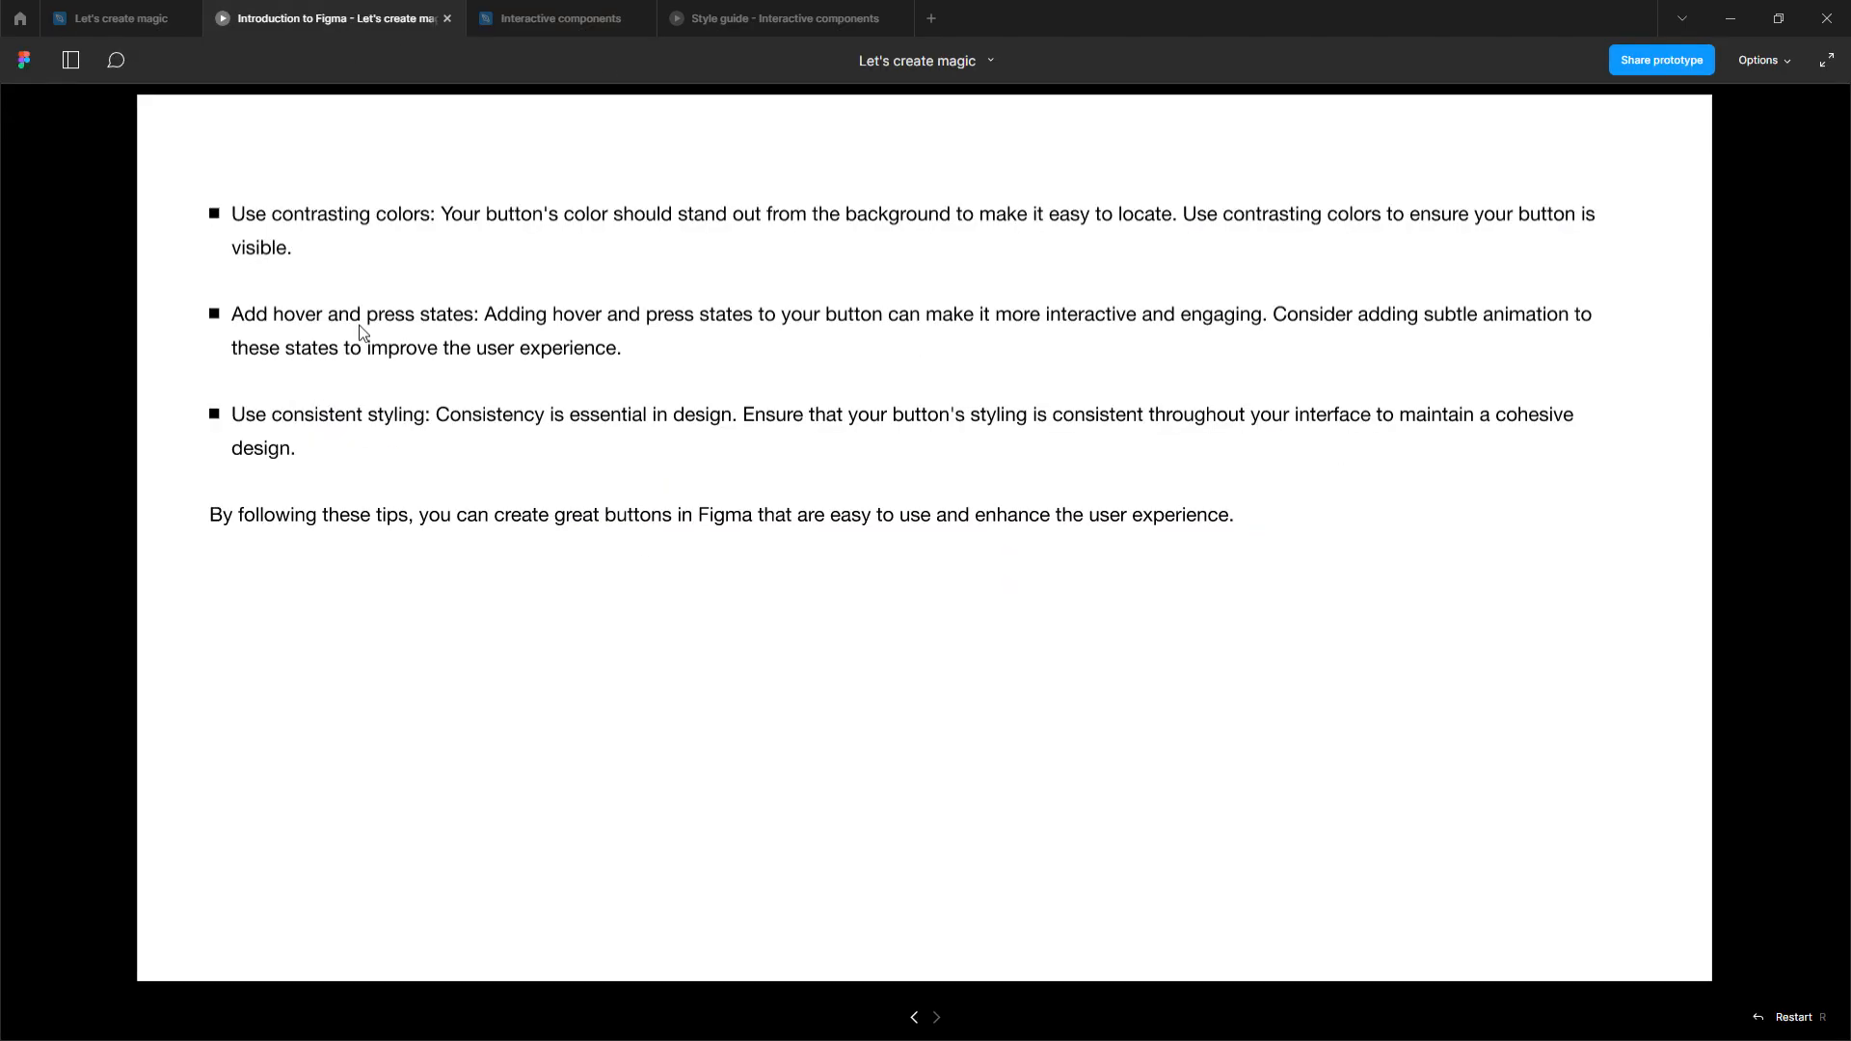
left_click(914, 1018)
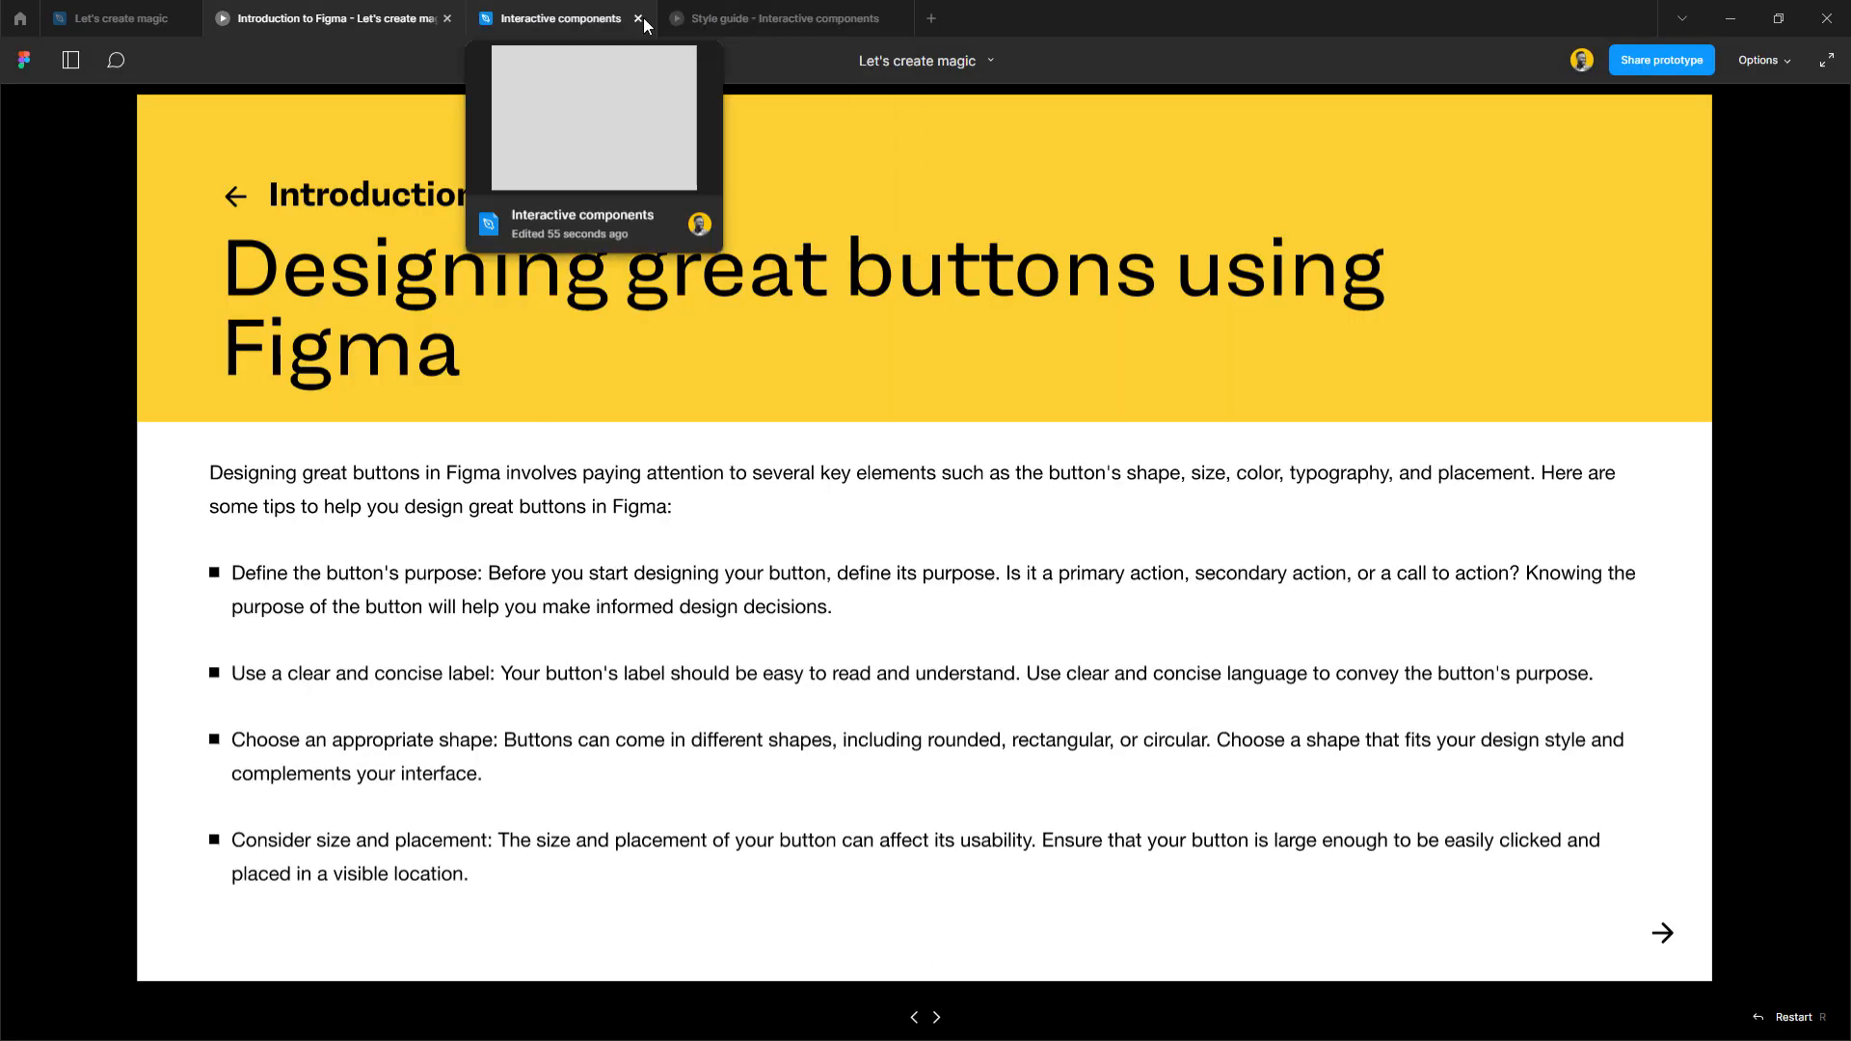
left_click(571, 15)
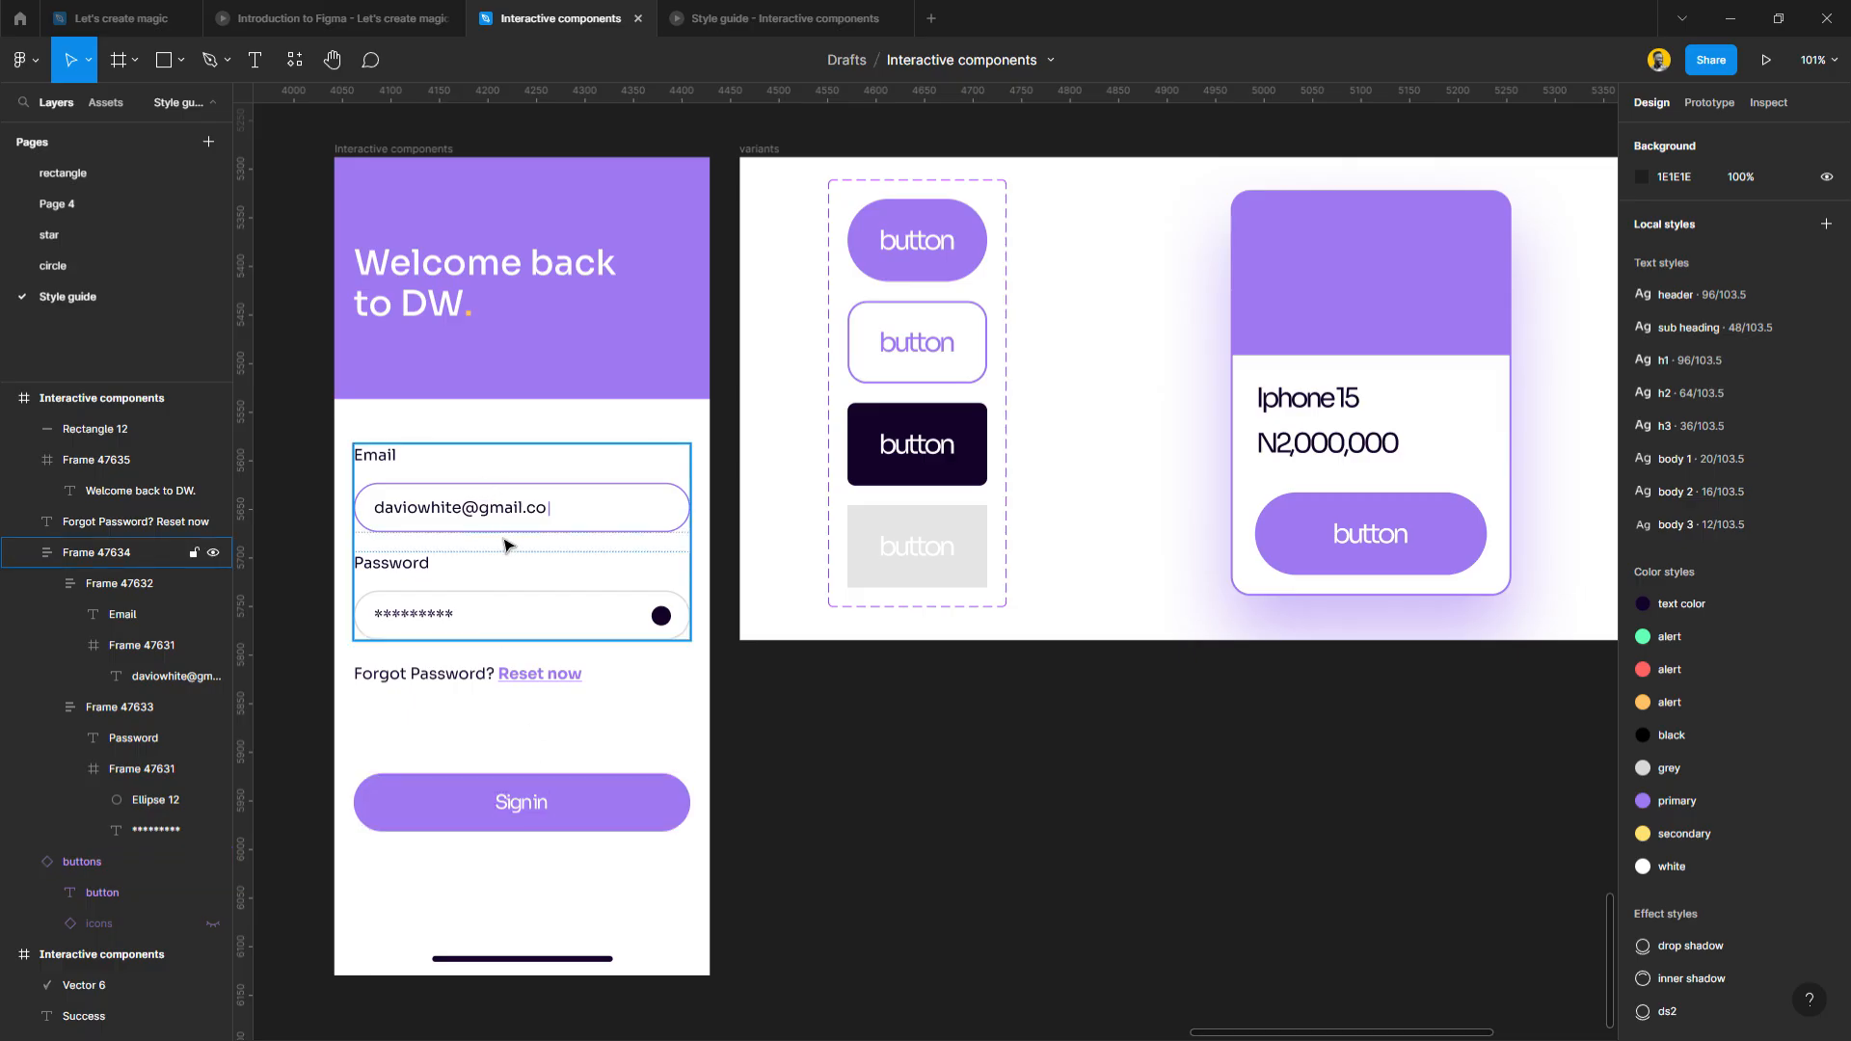
Try making the Sign in button taller, then undo the height change.
left_click(661, 518, "ctrl")
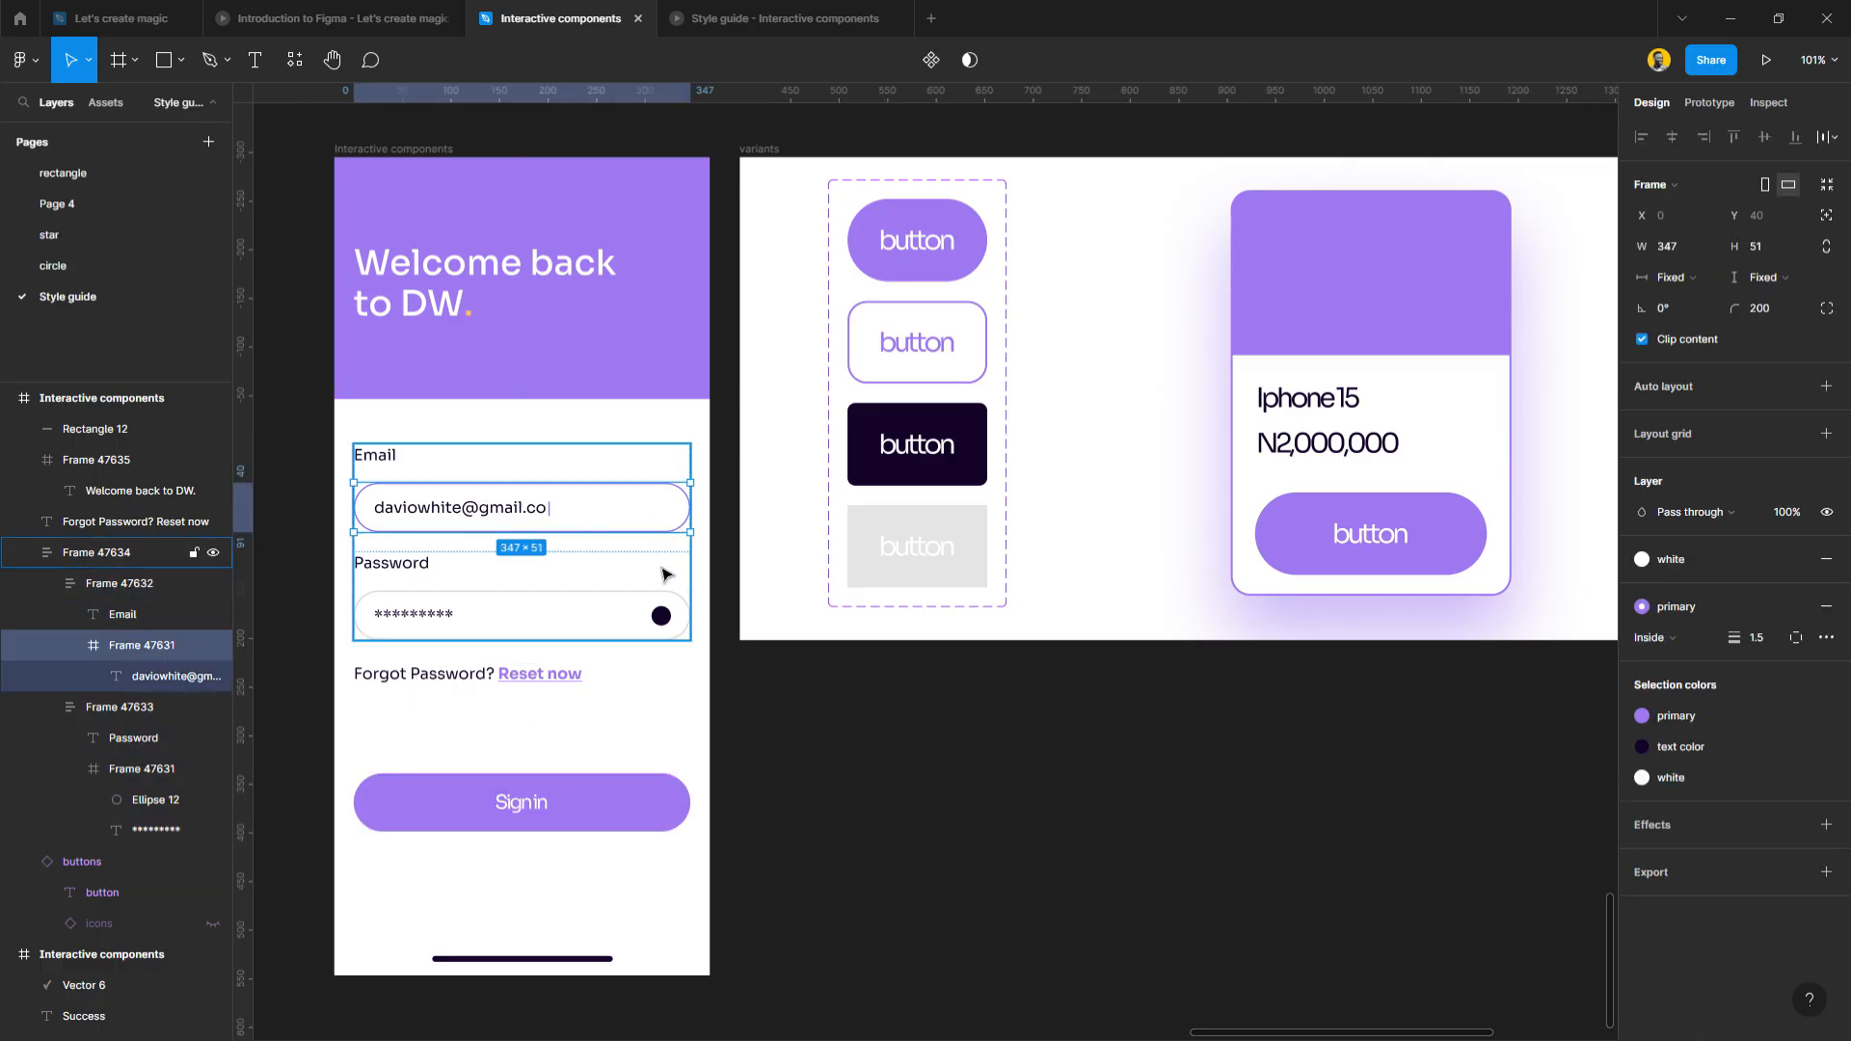
left_click(659, 625, "ctrl+shift")
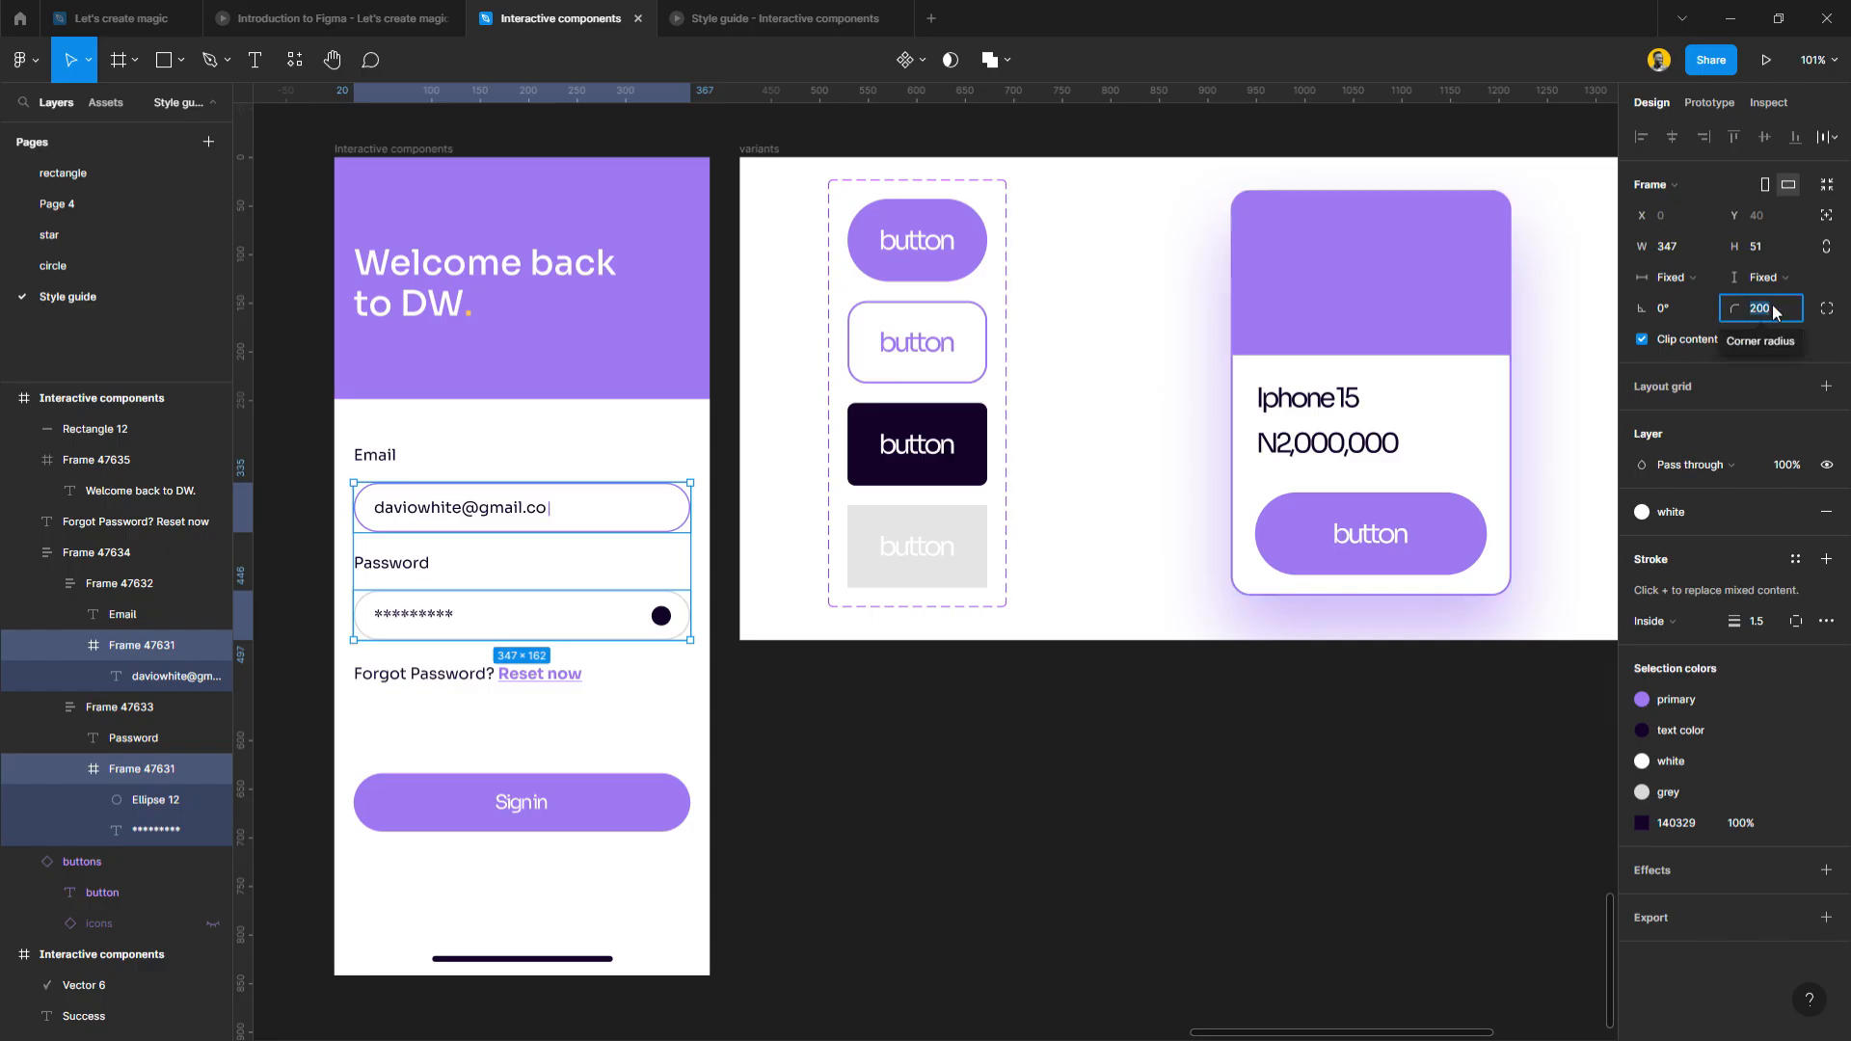
left_click(941, 846)
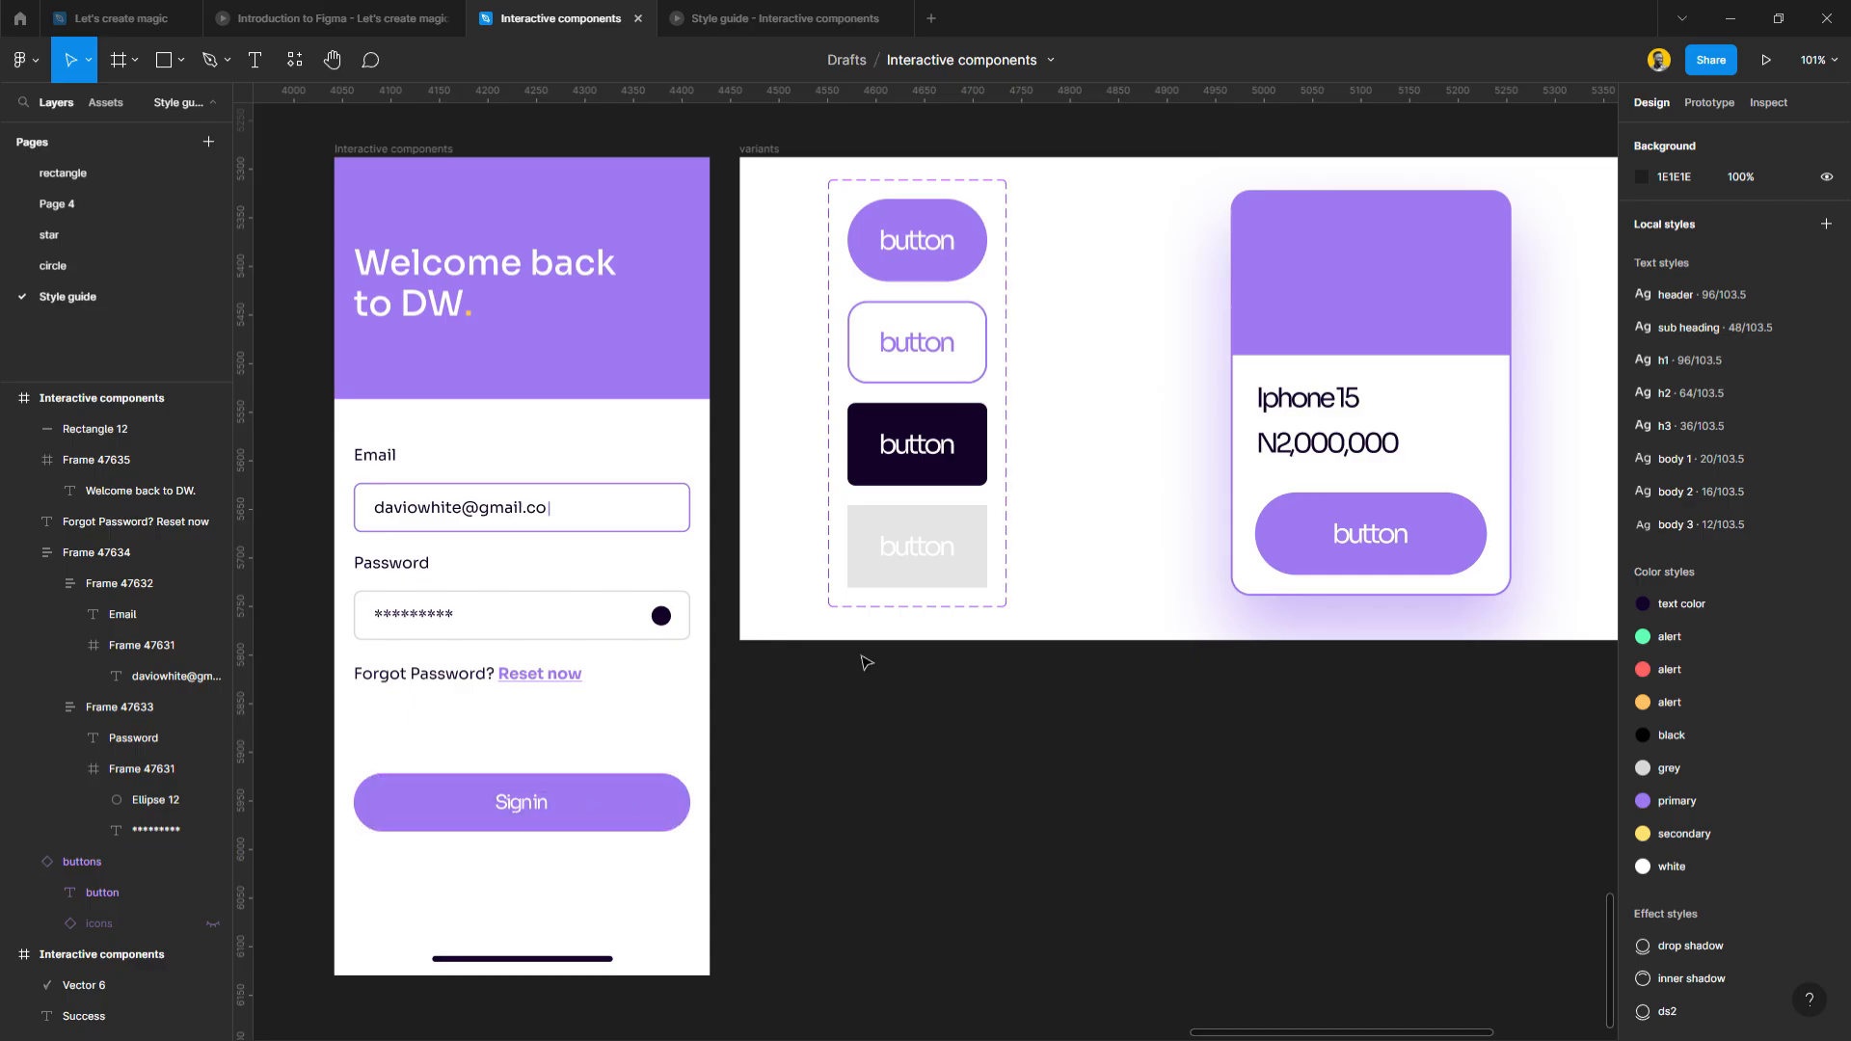
scroll(866, 662, "left", 5)
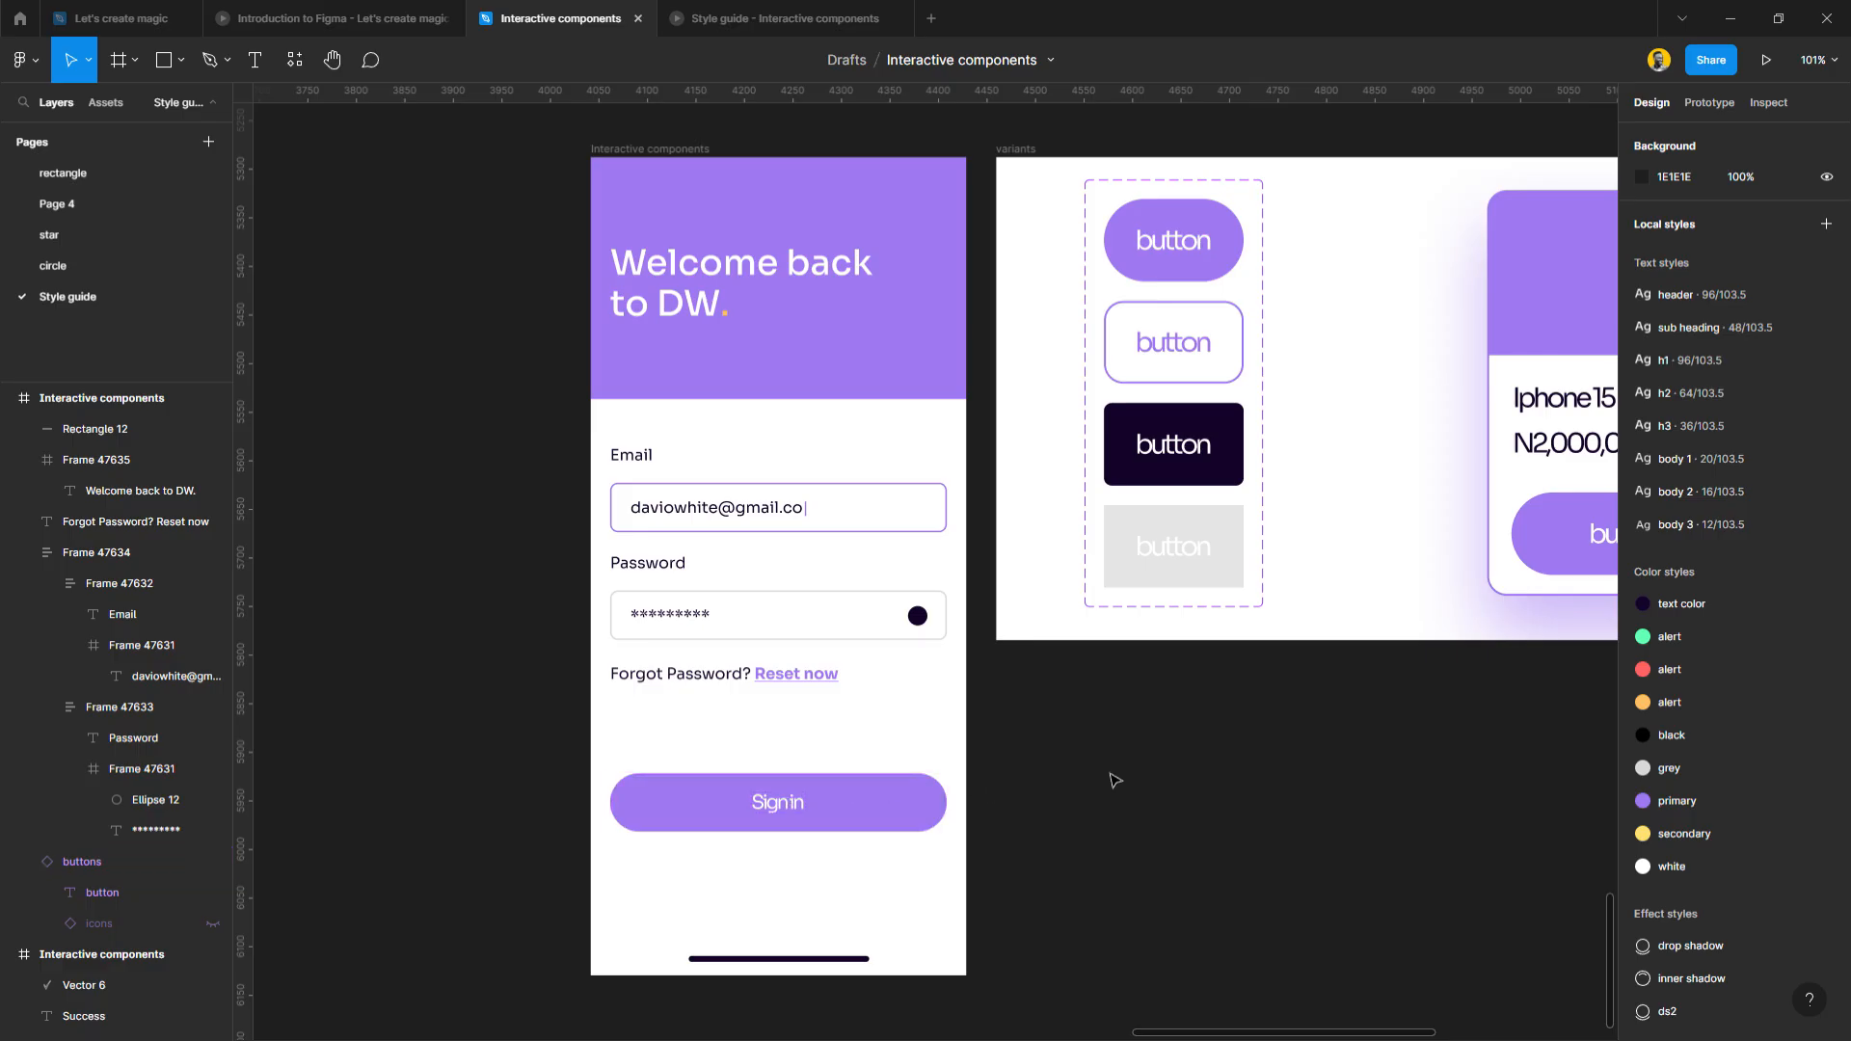
left_click(917, 817)
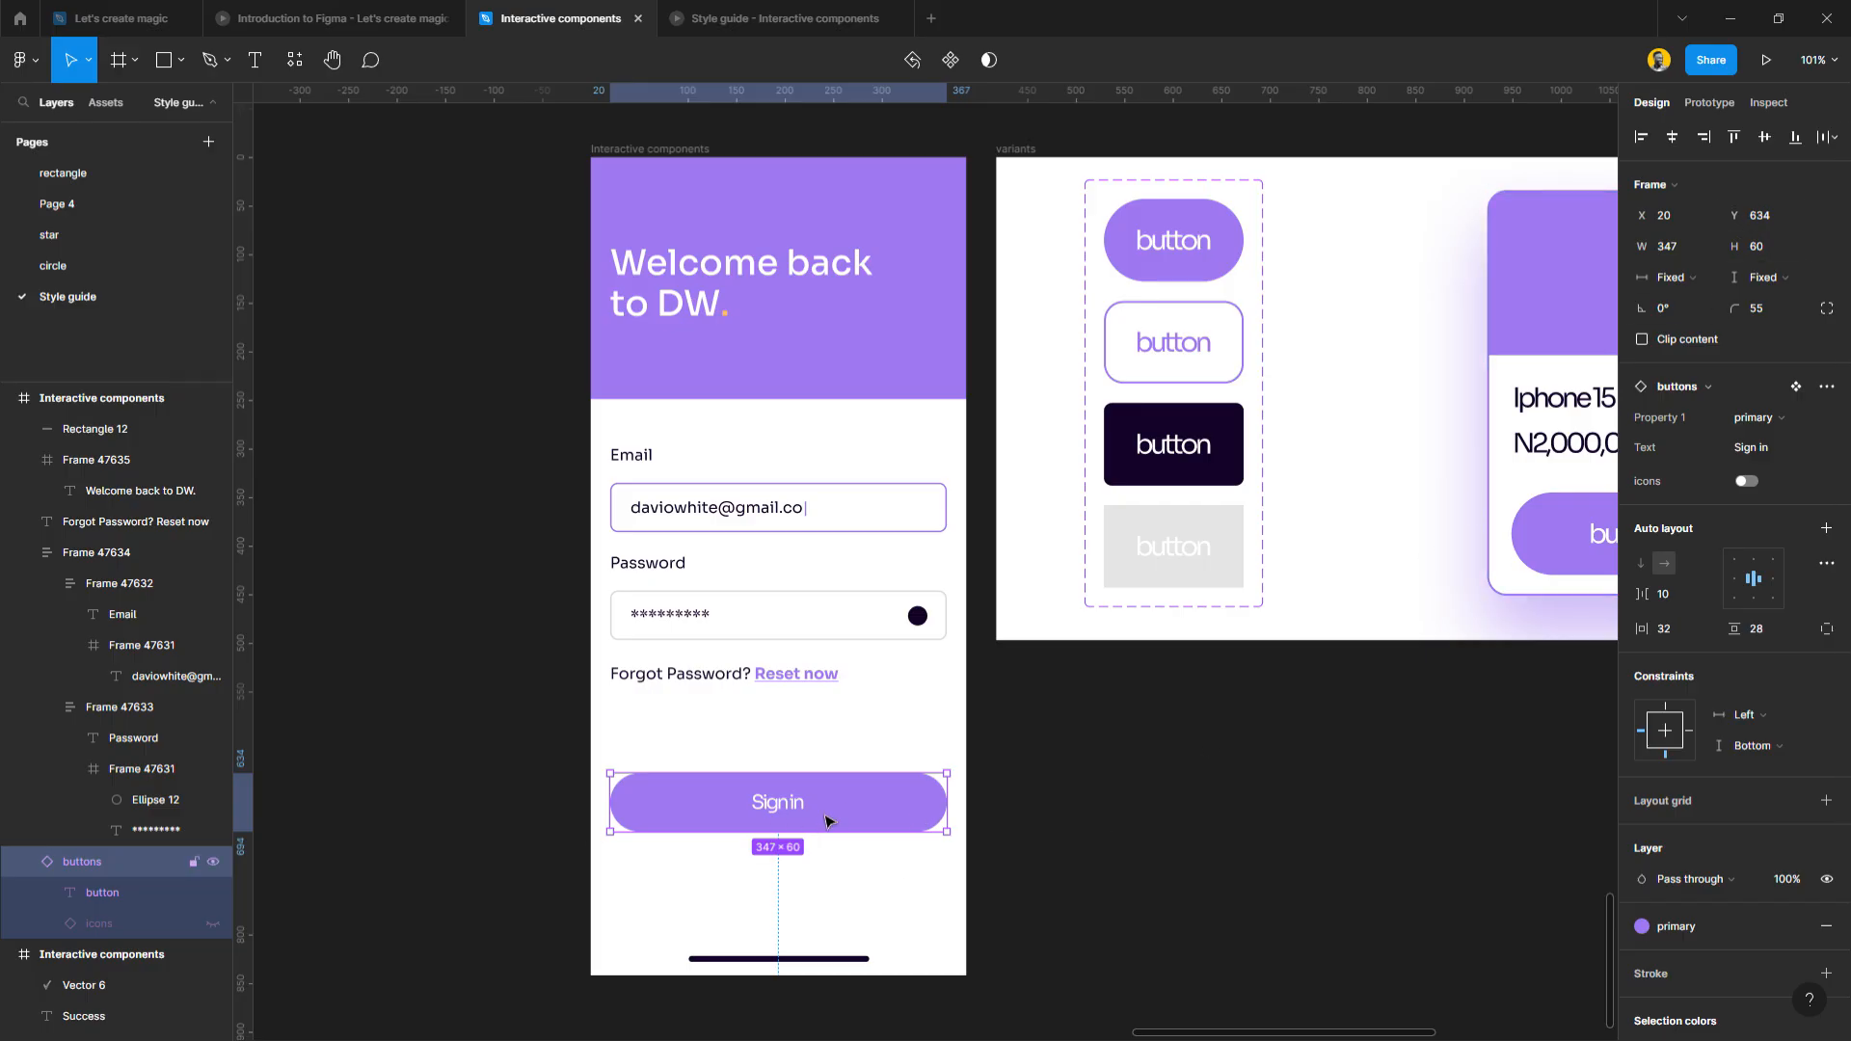
left_click_drag(846, 791, 849, 765)
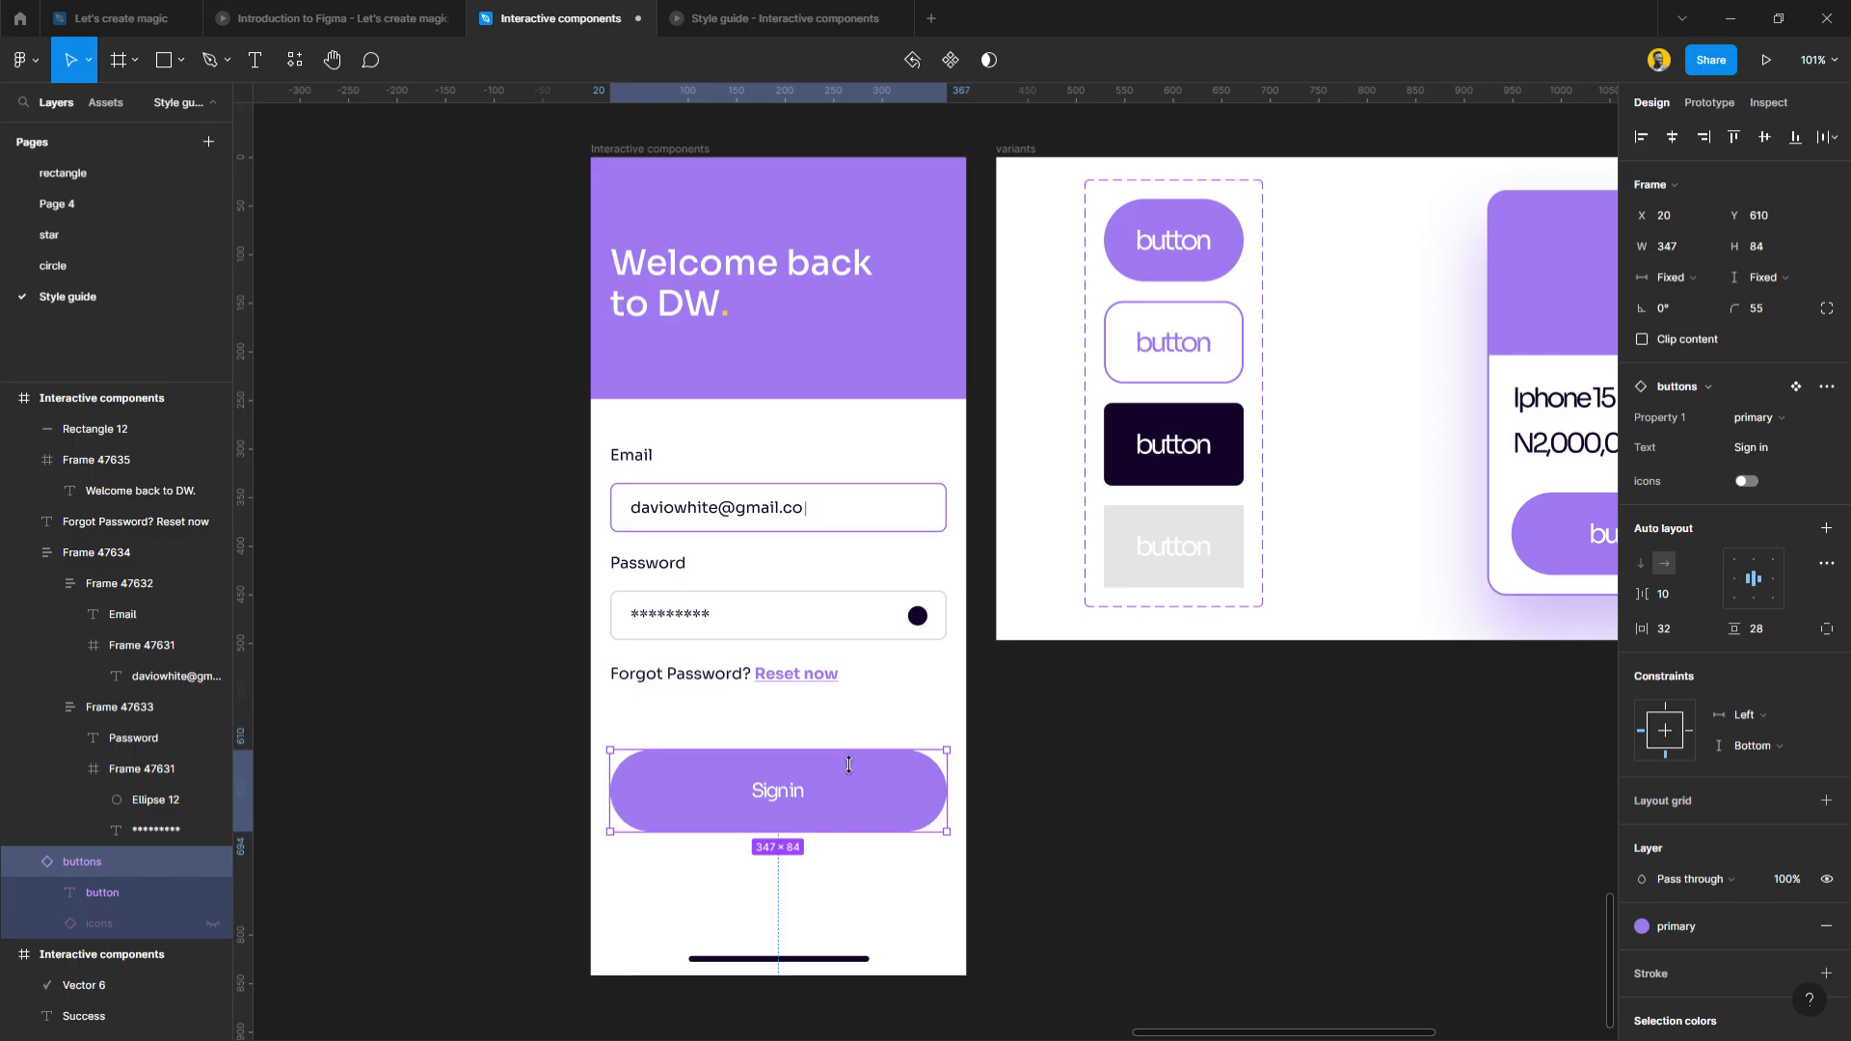
key("ctrl+z")
Return to the button tips presentation and advance to the contrasting colours and hover-state tips.
left_click(1076, 821)
key("ctrl+z")
key("ctrl+z")
key("ctrl+z")
key("ctrl+z")
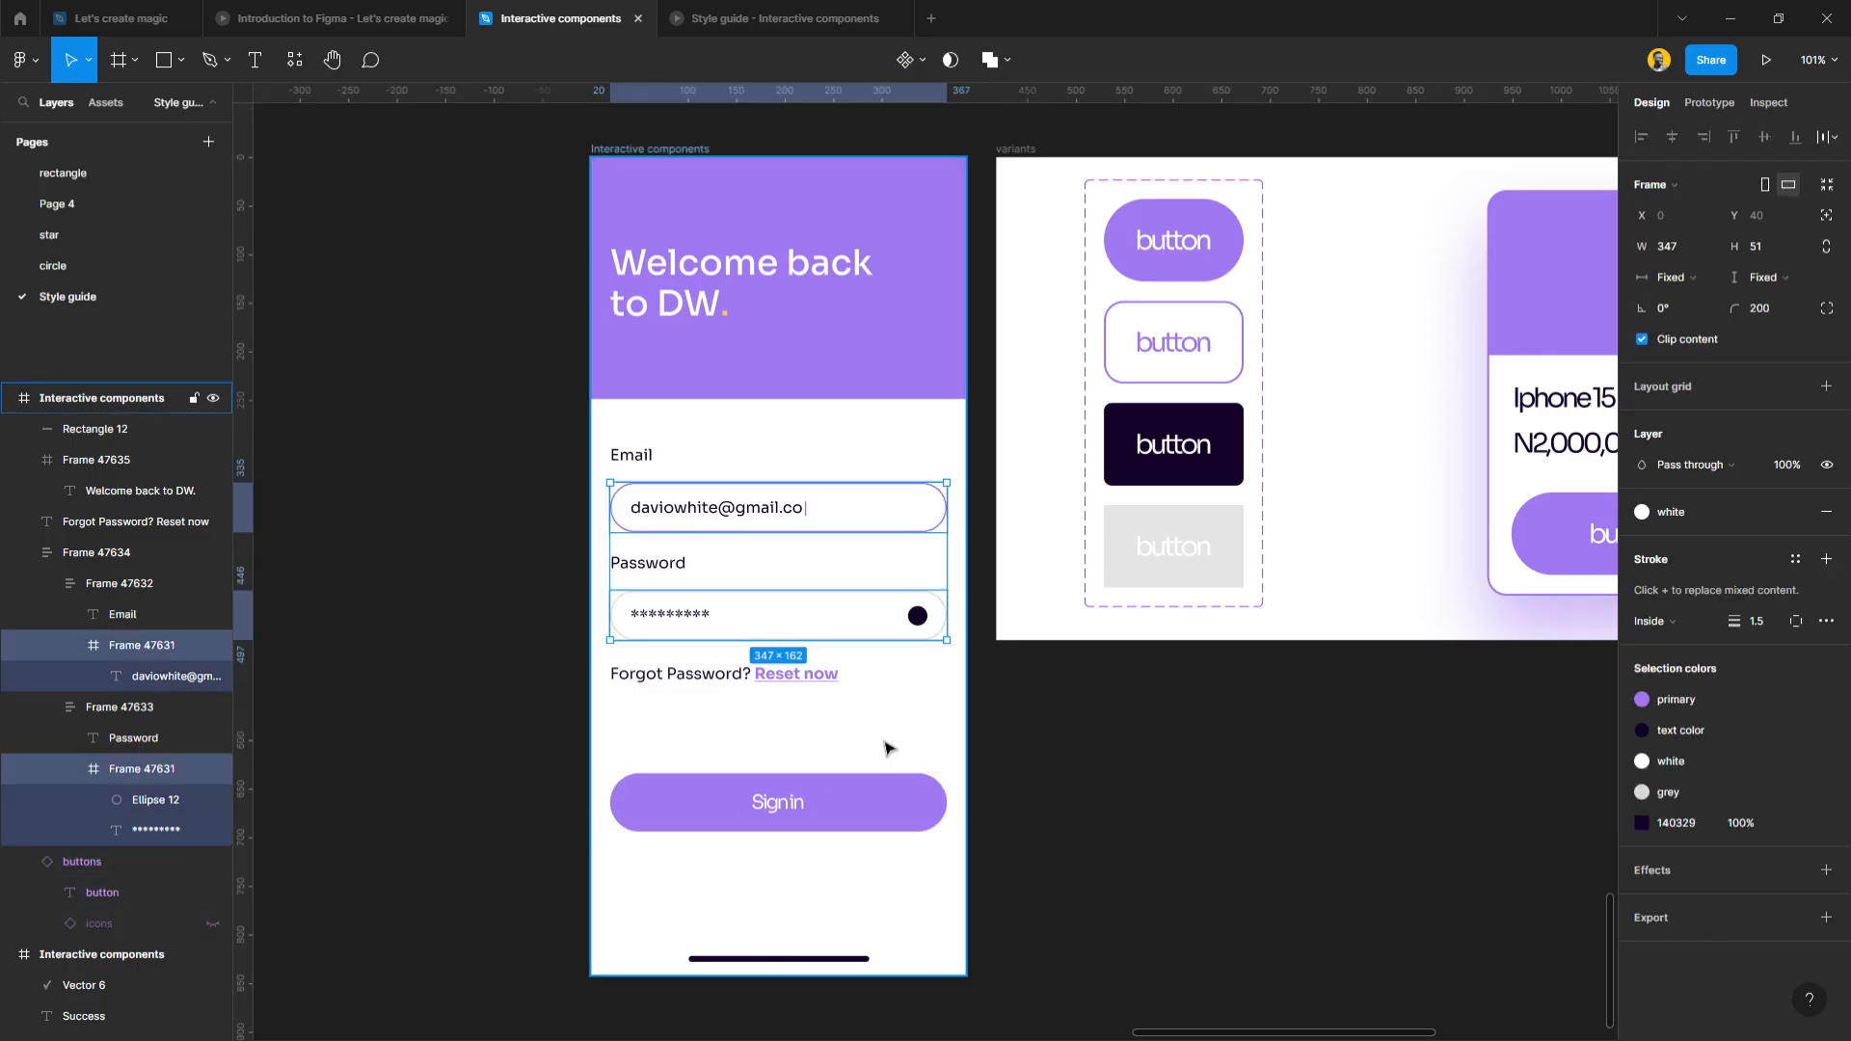
left_click(806, 752)
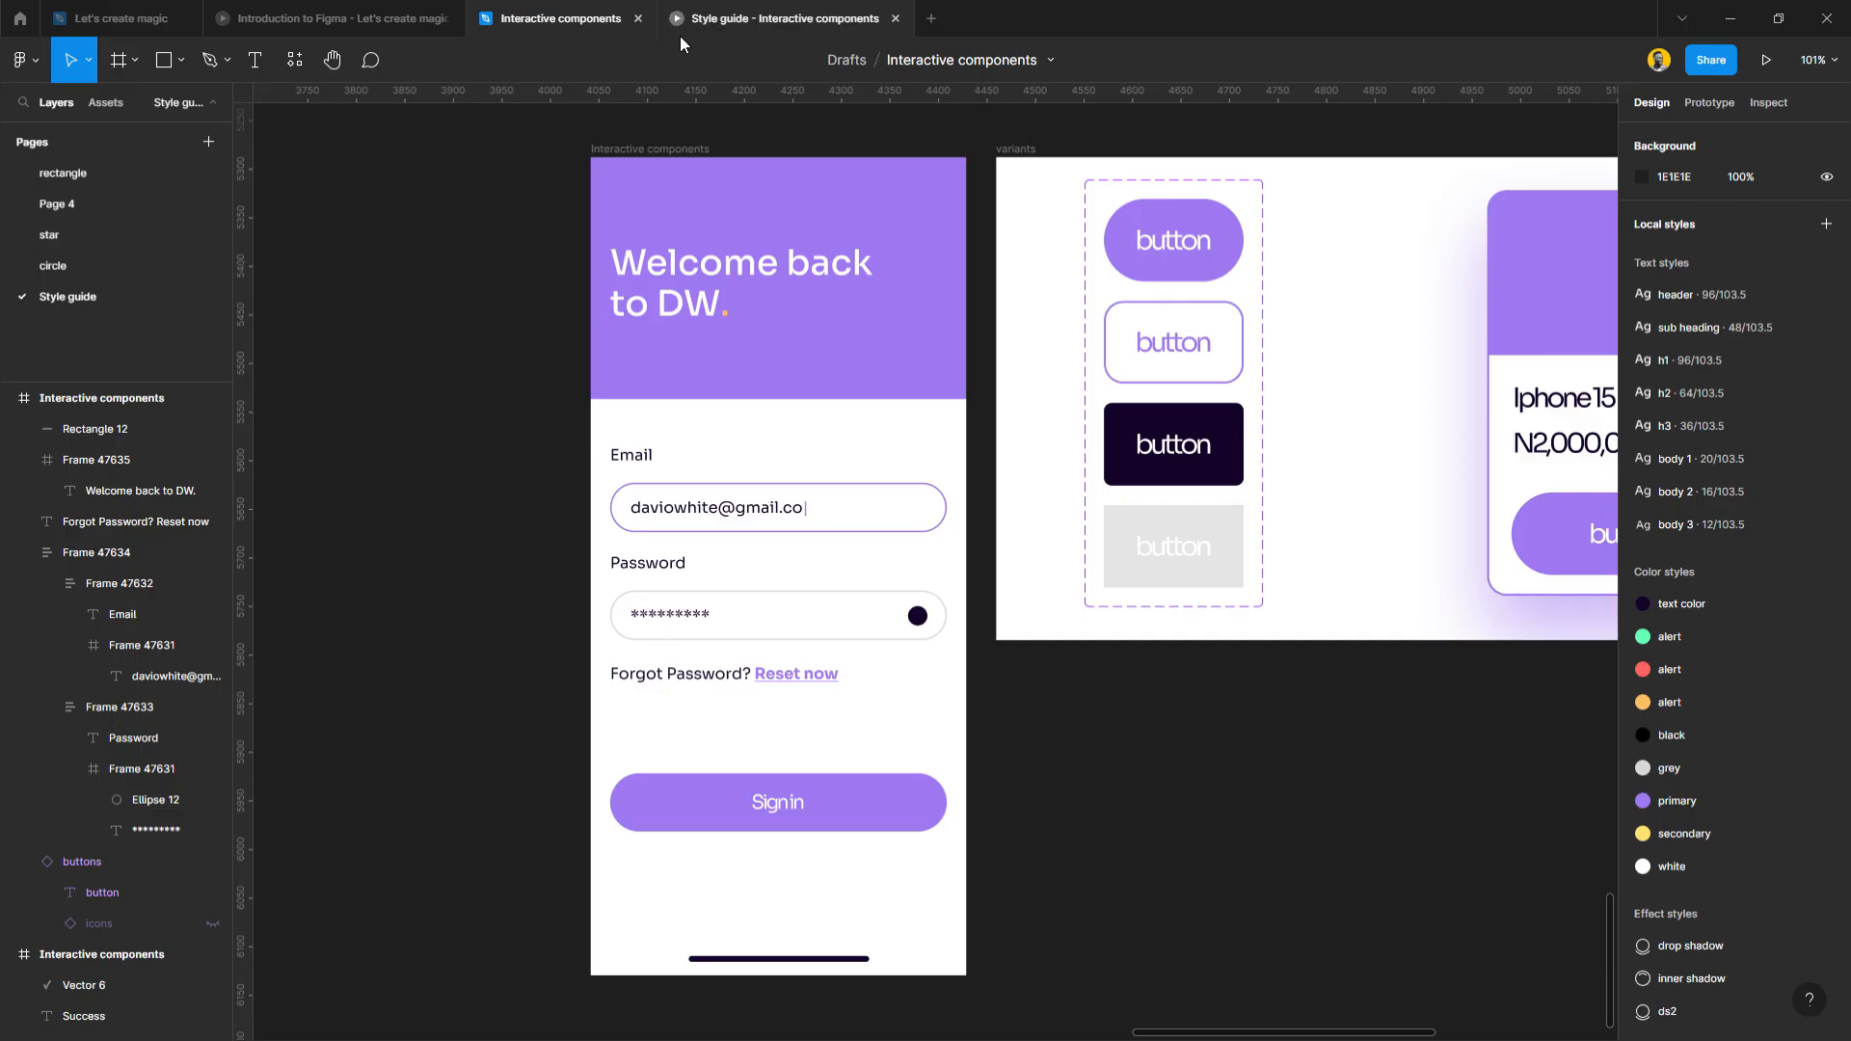
left_click(395, 17)
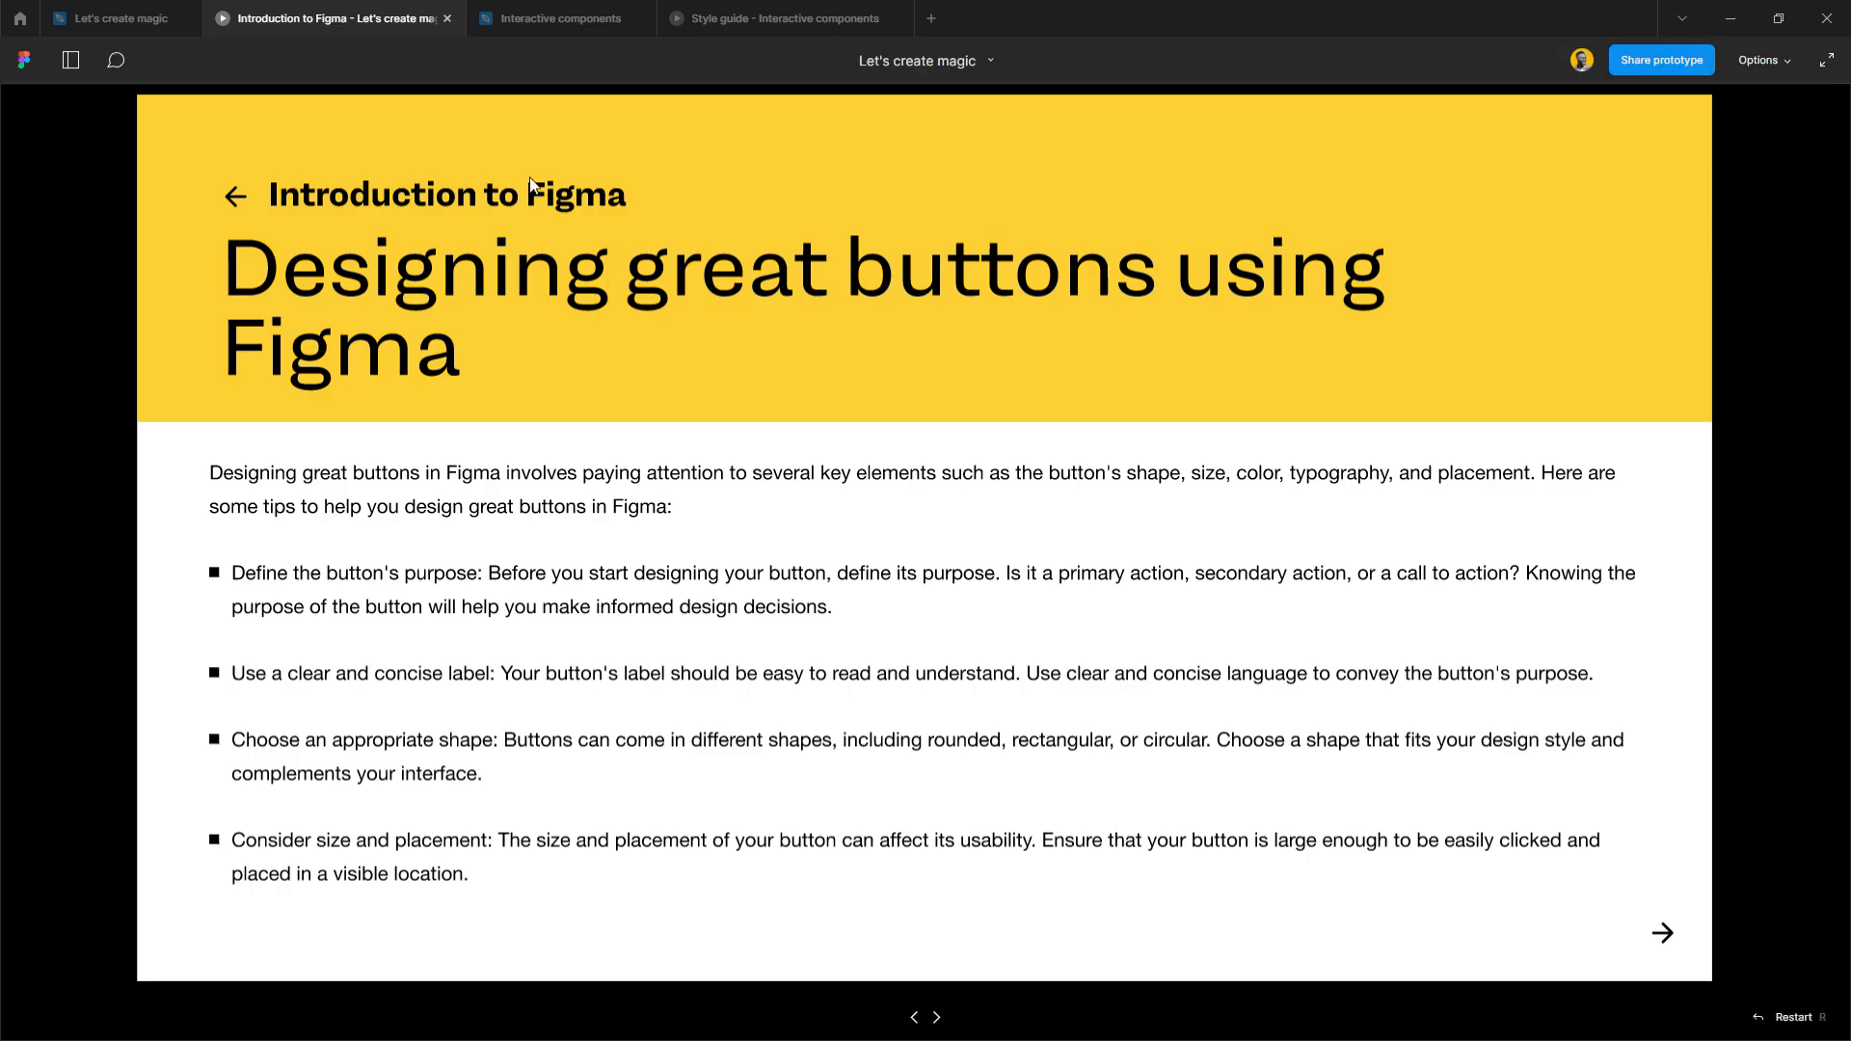
left_click(1662, 935)
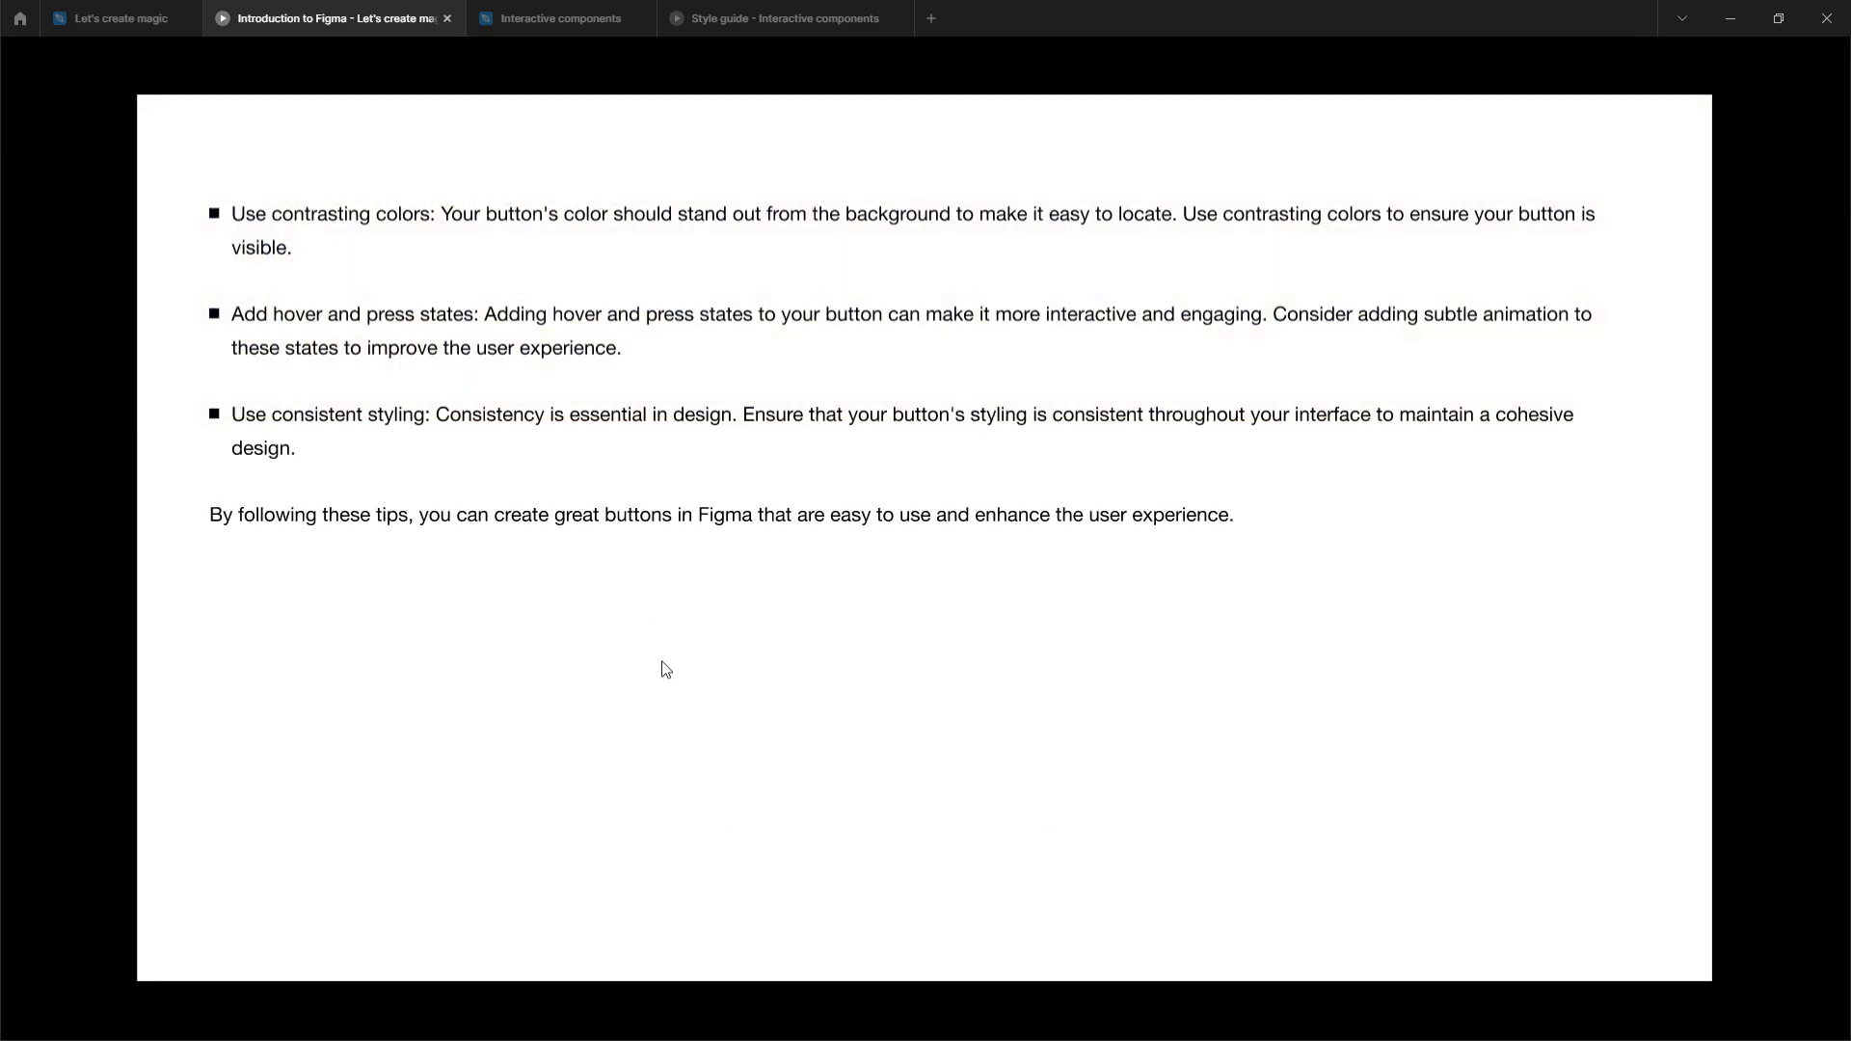